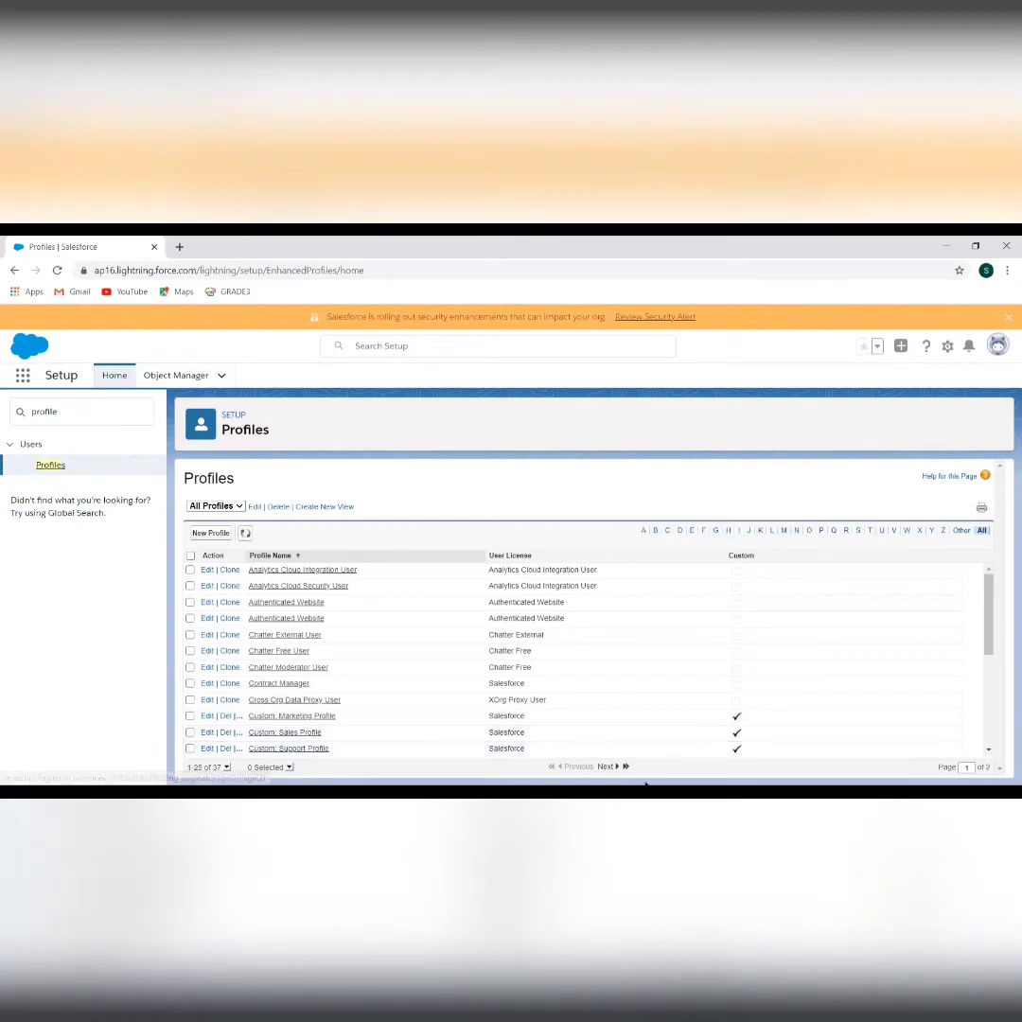
# Go to page 2 of the Profiles list, showing profiles 26–37 such as Standard User
pyautogui.click(604, 767)
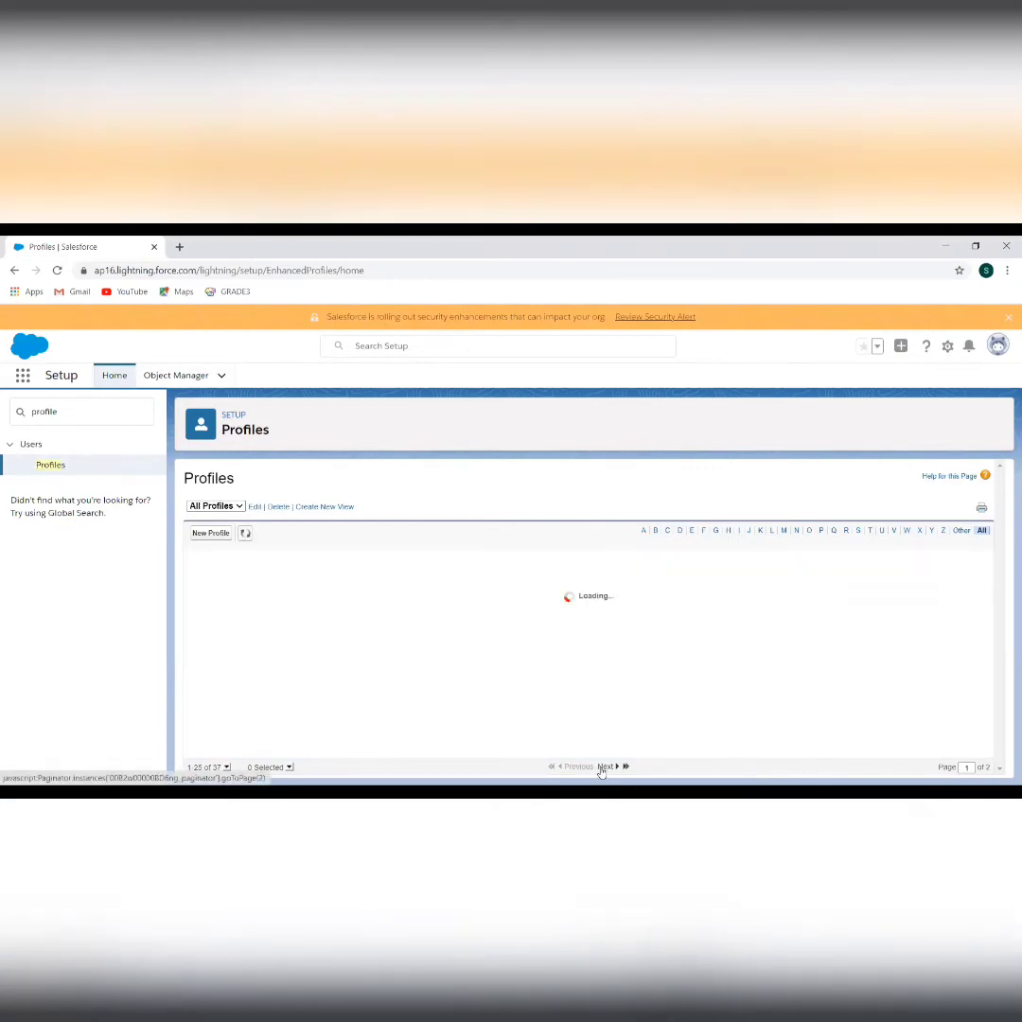
pyautogui.scroll(-1, 554, 618)
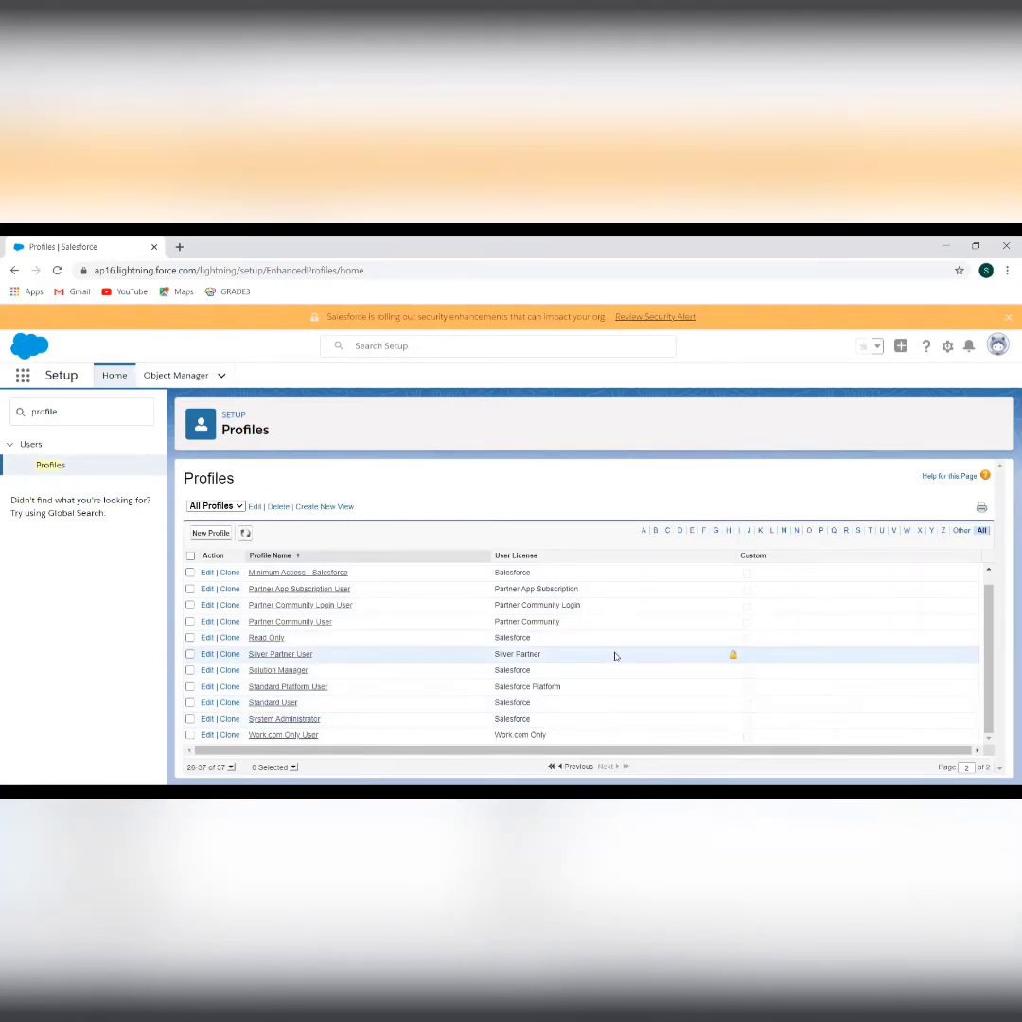
pyautogui.scroll(1, 614, 656)
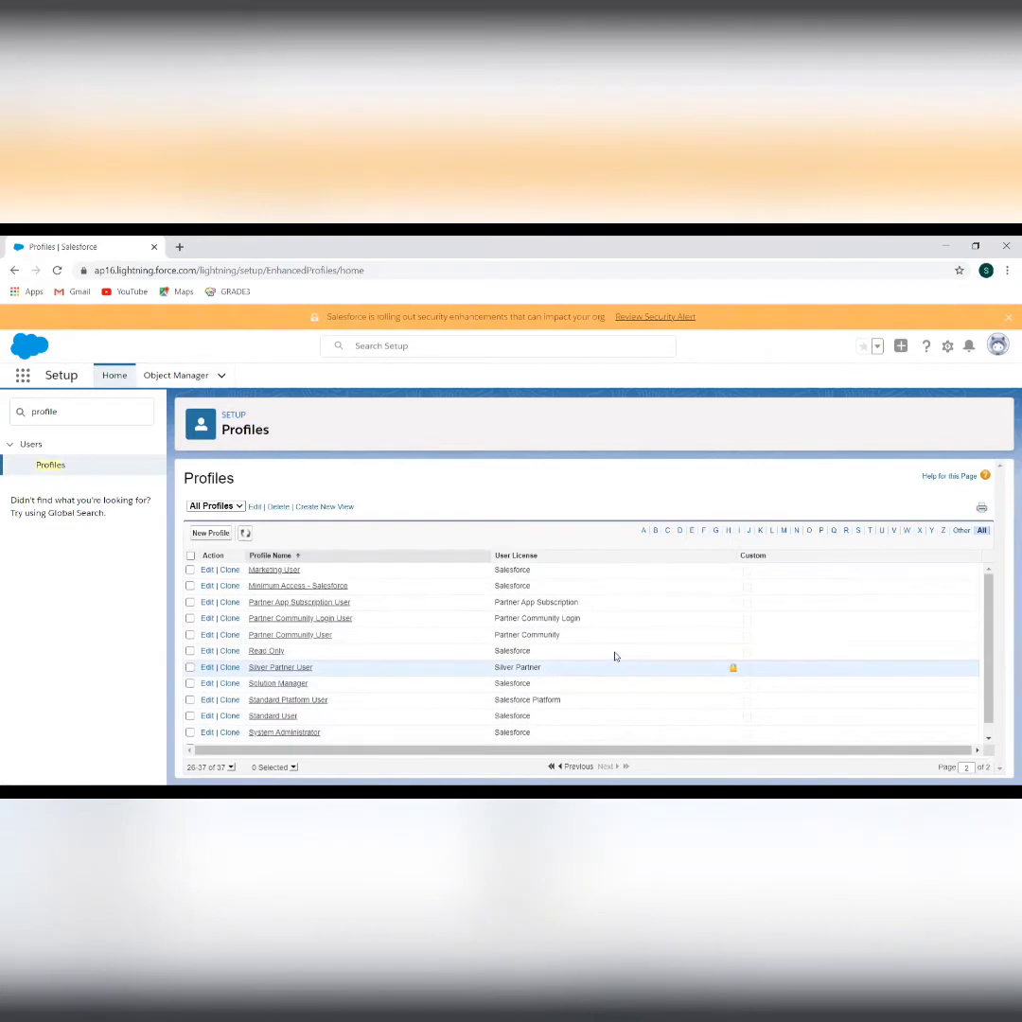
# Start a new profile and browse the Existing Profile list without changing it
pyautogui.click(209, 533)
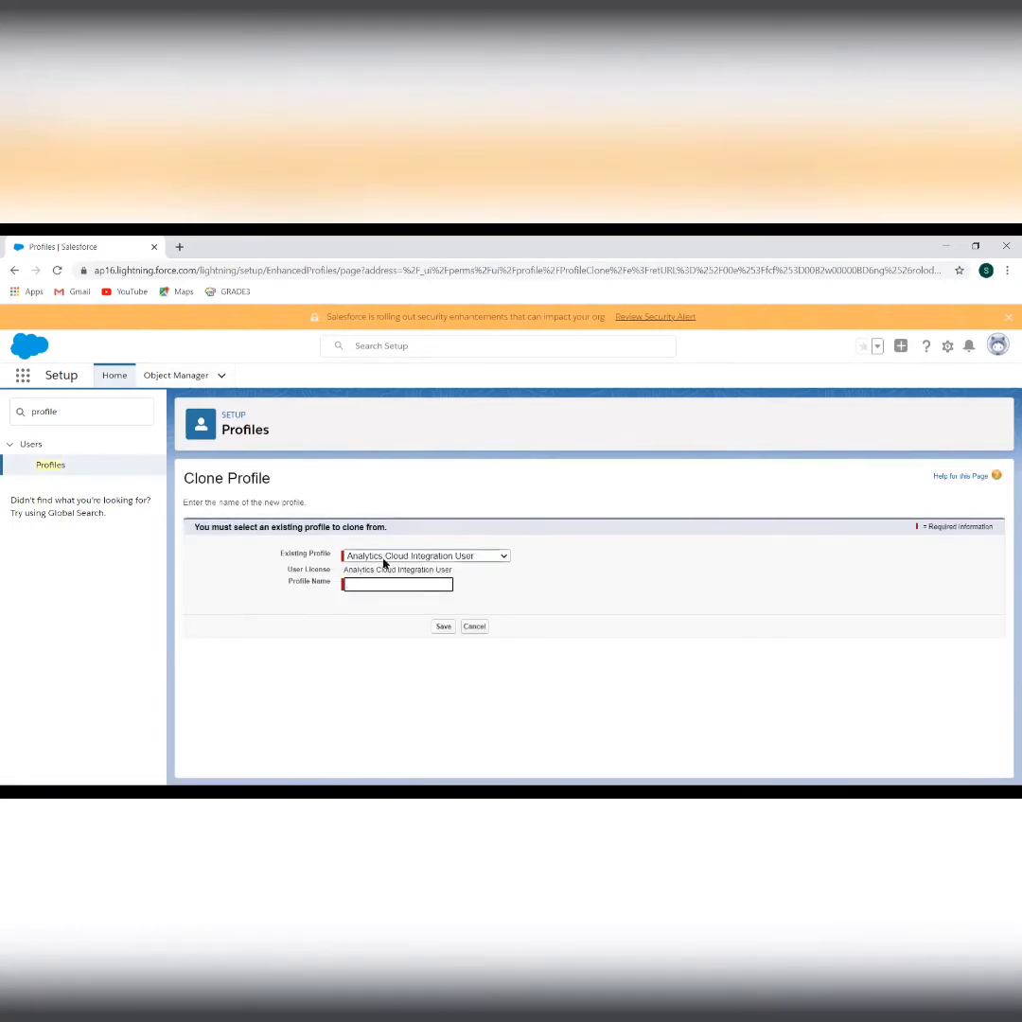
pyautogui.click(384, 563)
pyautogui.click(384, 563)
pyautogui.click(377, 558)
pyautogui.scroll(-3, 384, 476)
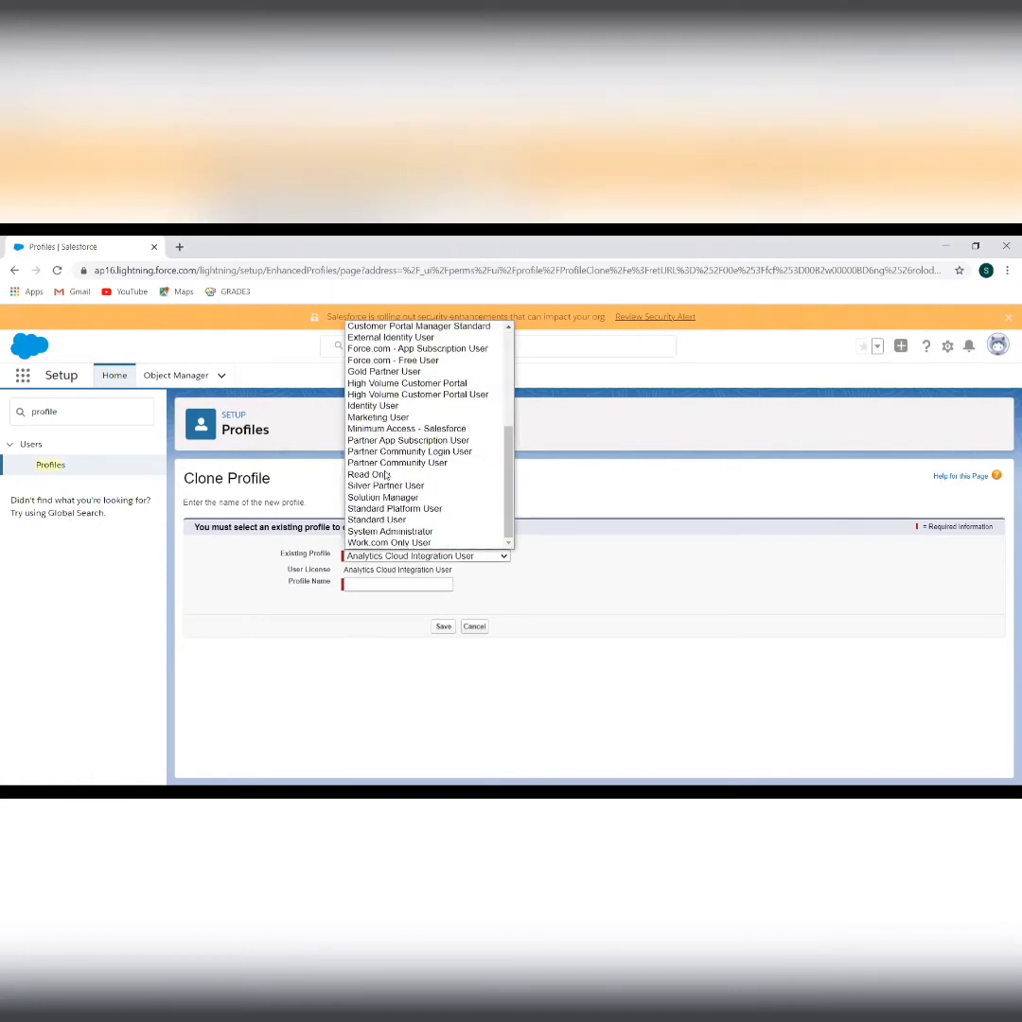
pyautogui.click(299, 569)
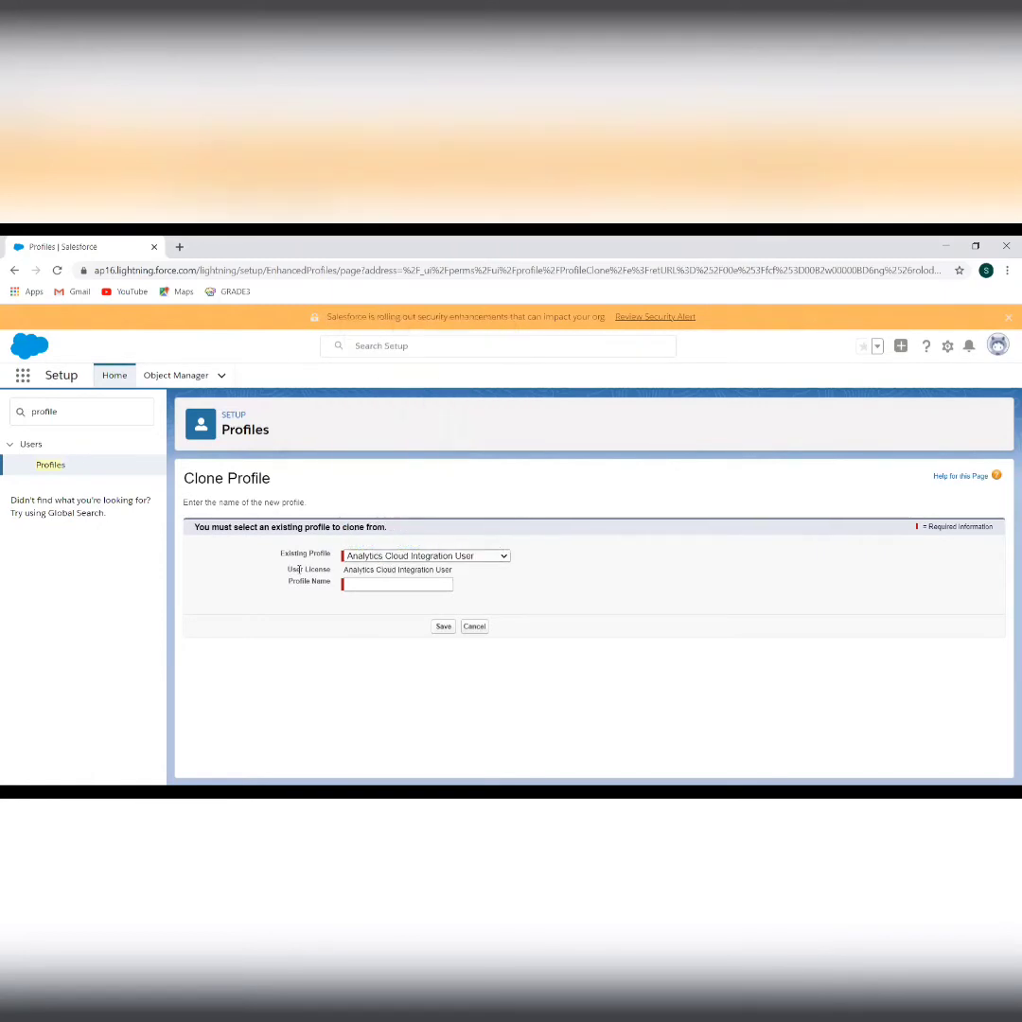
# Choose Standard User as the profile to clone and name it 'Test Standard User'
pyautogui.click(368, 585)
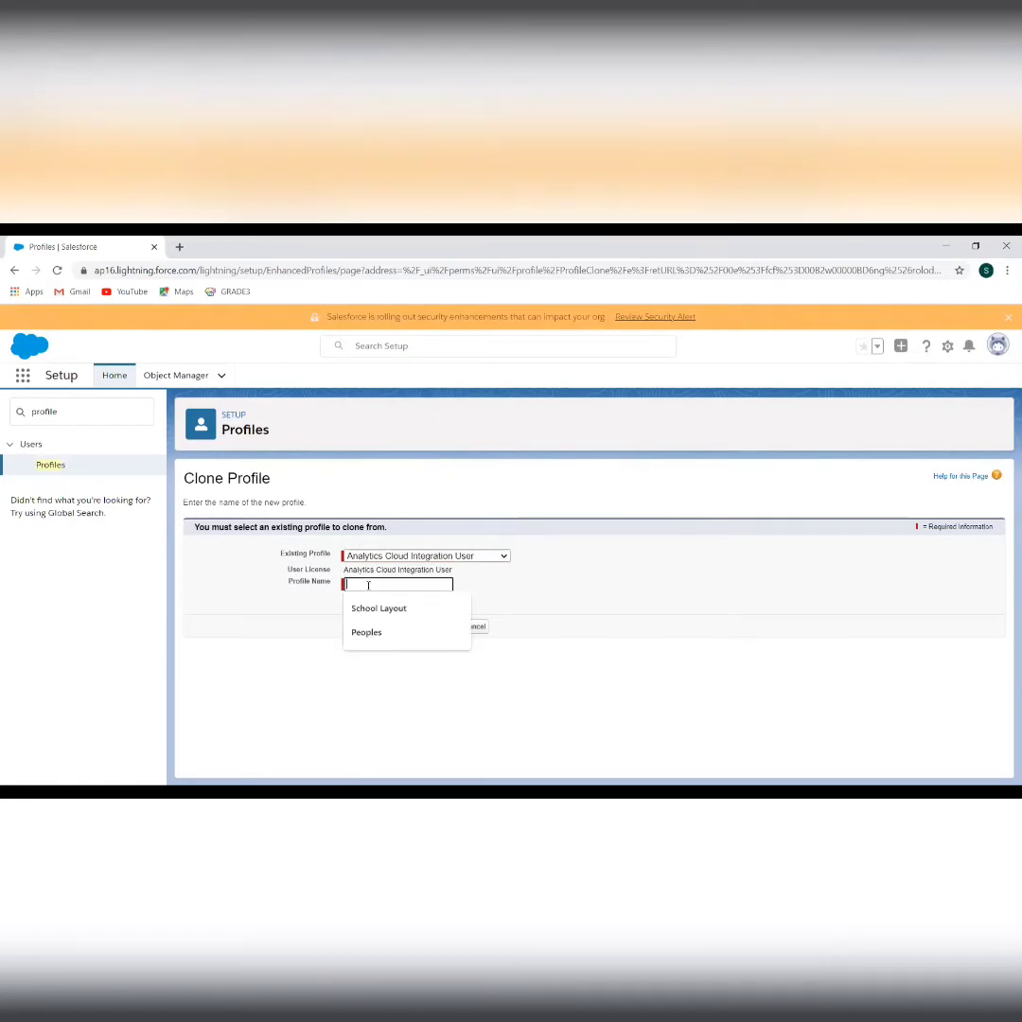
pyautogui.click(289, 581)
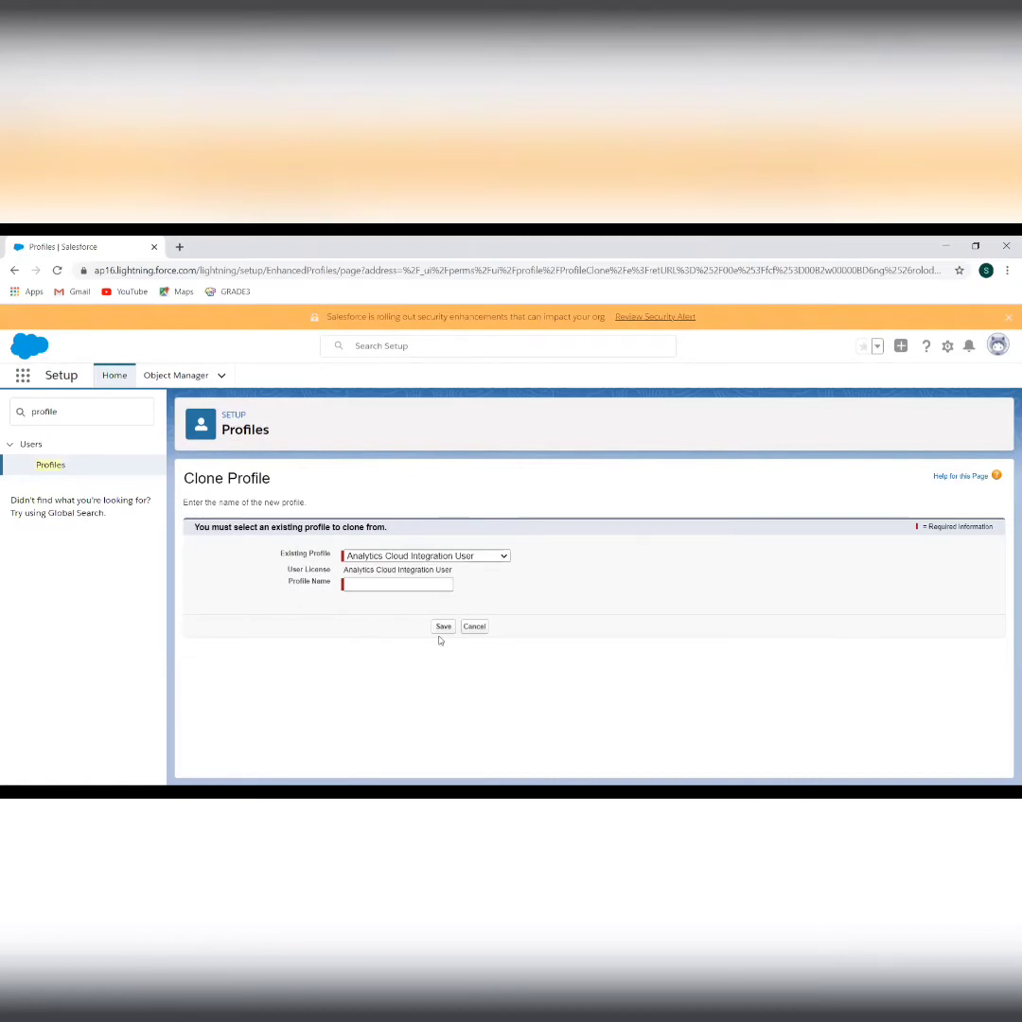
pyautogui.click(424, 556)
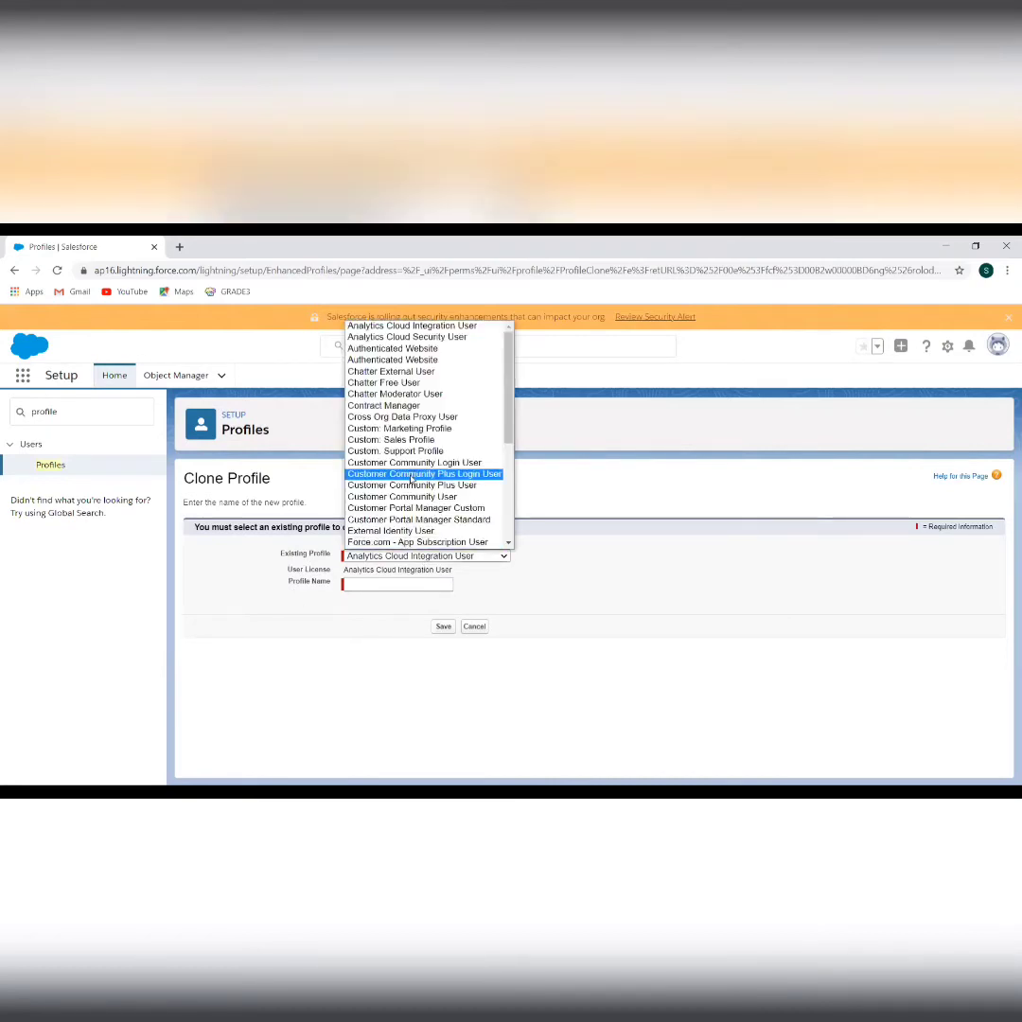
pyautogui.scroll(-5, 416, 473)
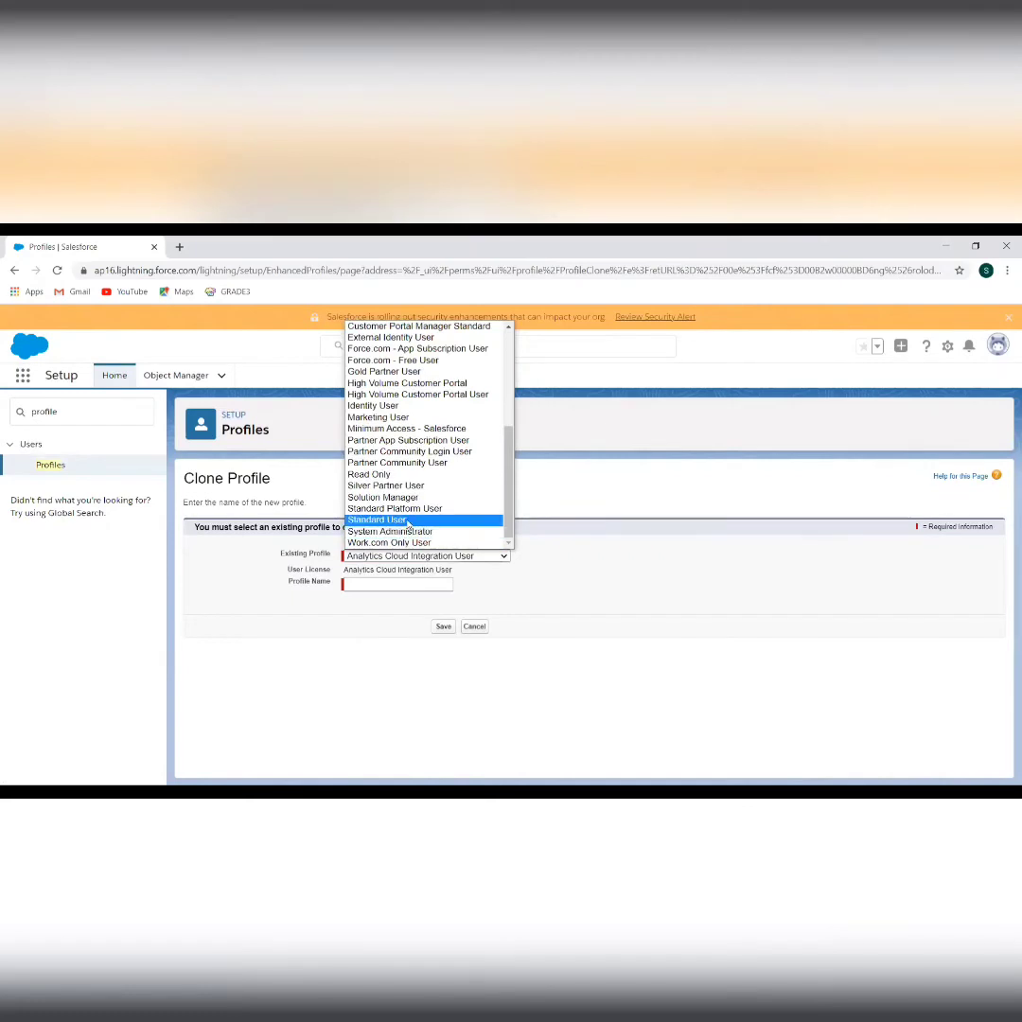
pyautogui.click(407, 520)
pyautogui.click(376, 585)
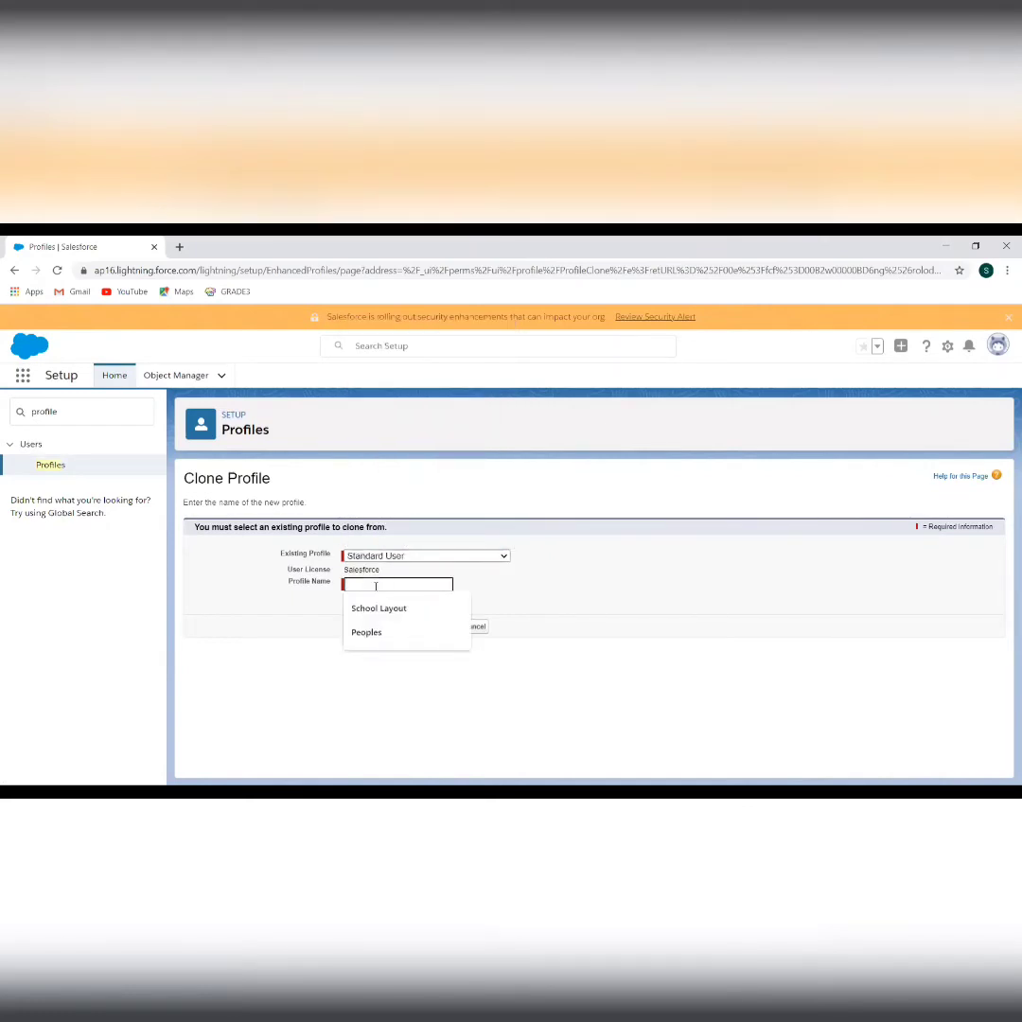
pyautogui.write('Test Standard User')
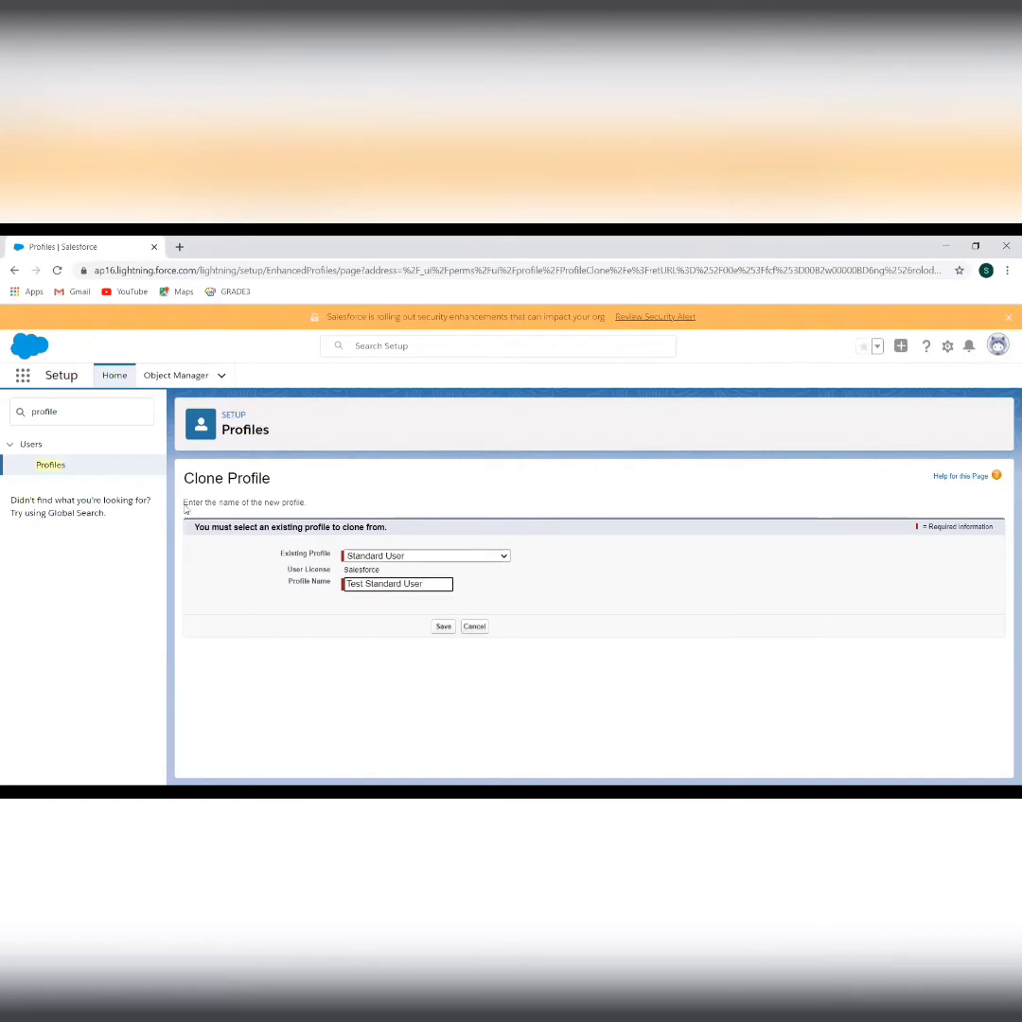
# Return to Profiles, go to page 2, and open the Standard User profile
pyautogui.click(42, 470)
pyautogui.scroll(-5, 378, 668)
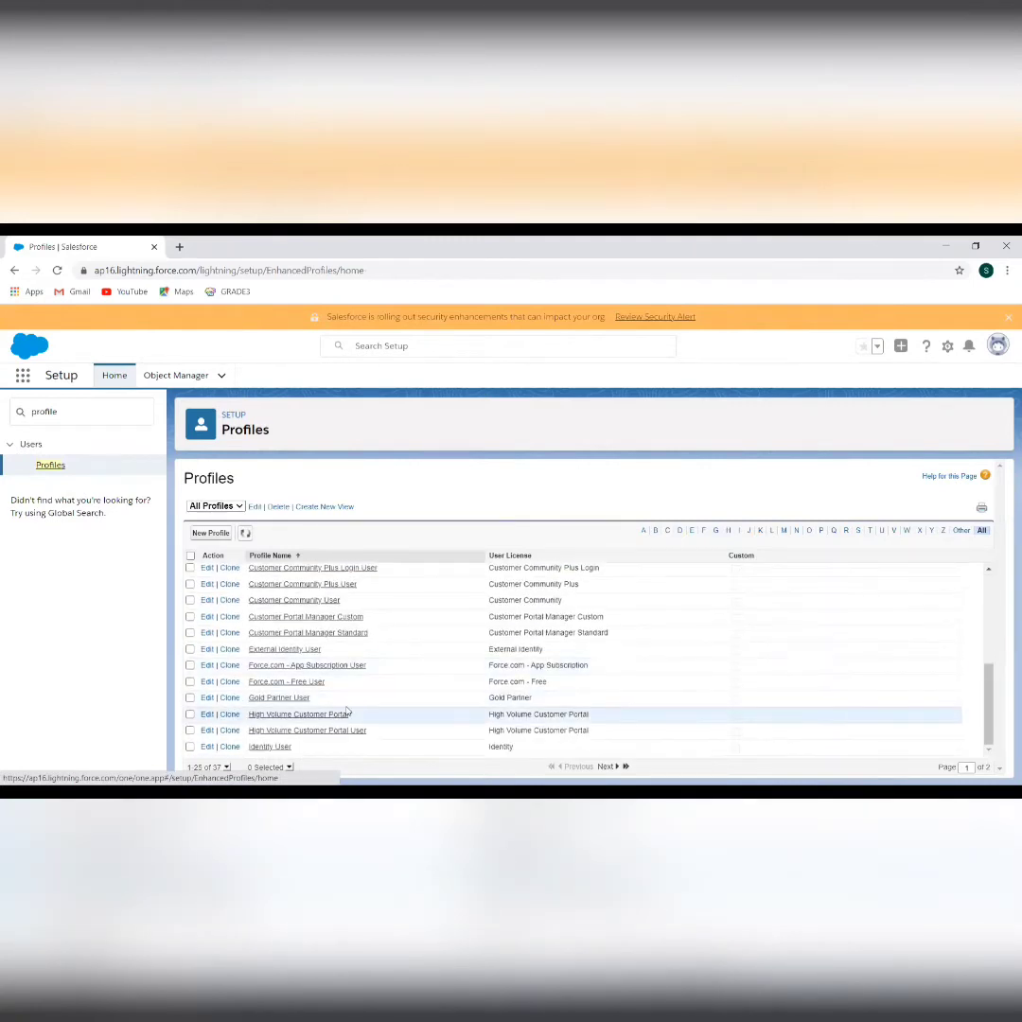
pyautogui.click(603, 768)
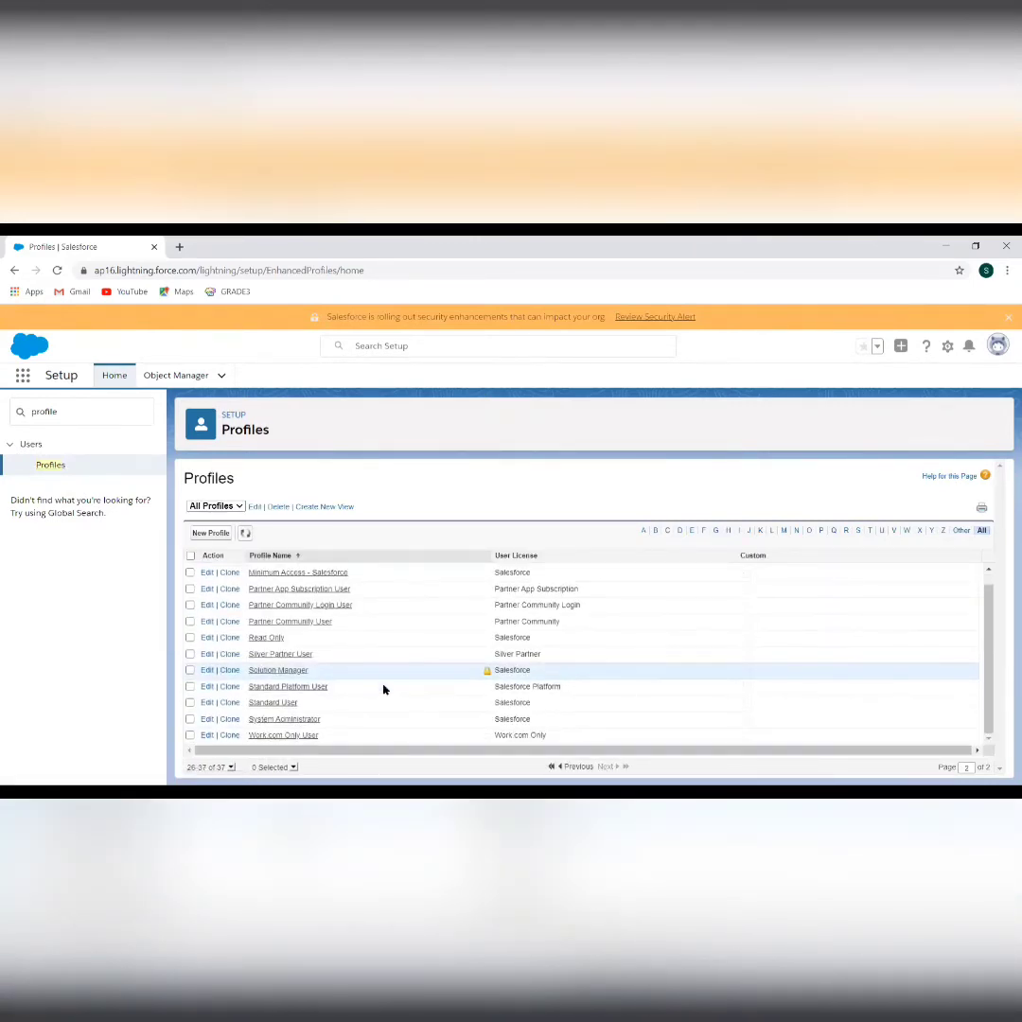
pyautogui.click(273, 704)
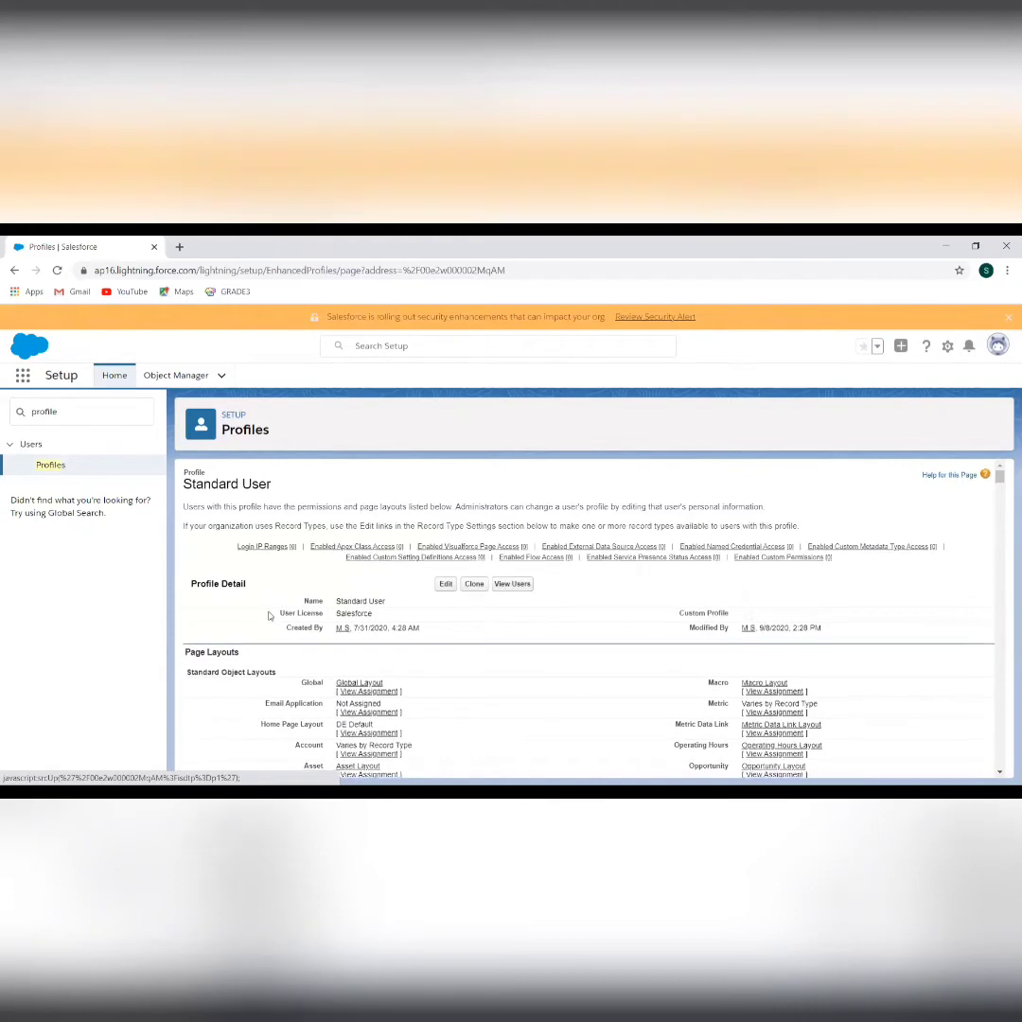
# Scroll through Standard User's page layouts and field-level security sections
pyautogui.scroll(-2, 268, 616)
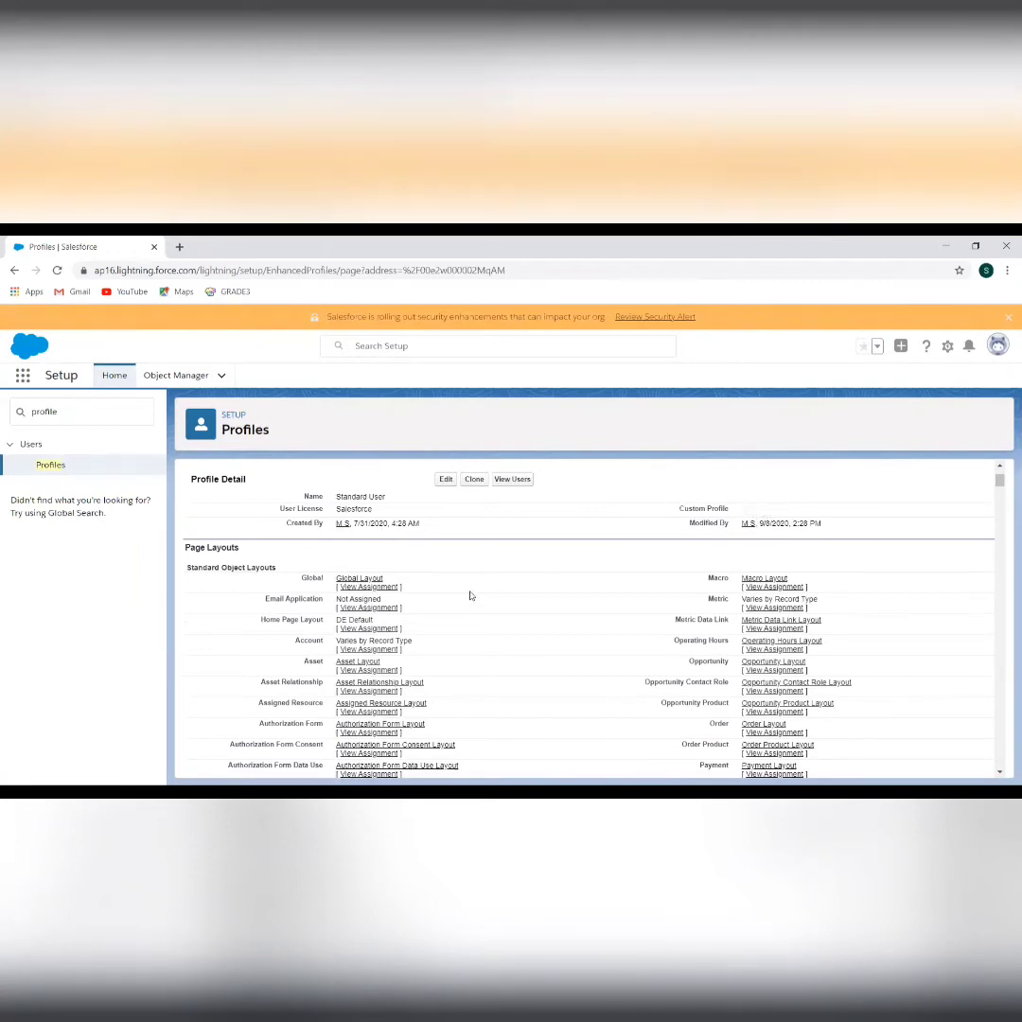
pyautogui.scroll(-1, 471, 594)
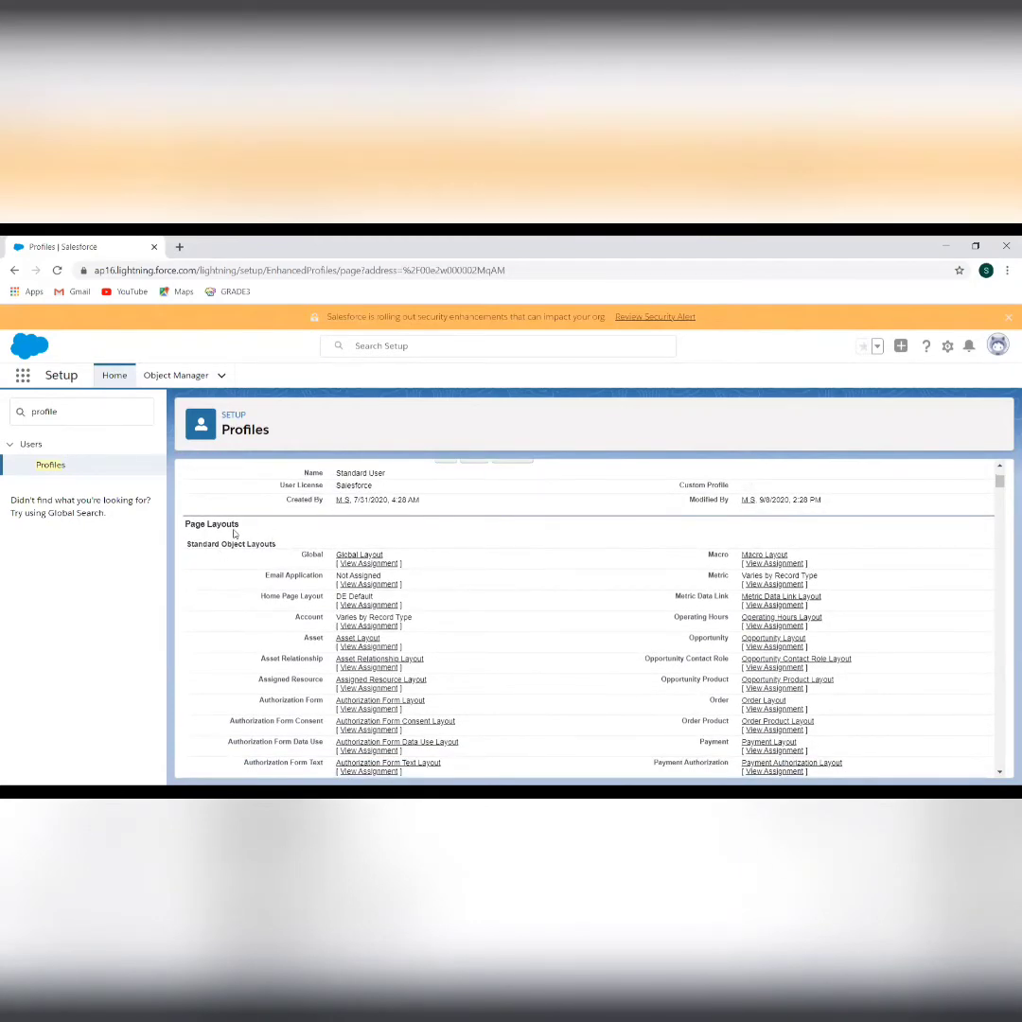
pyautogui.scroll(-2, 301, 668)
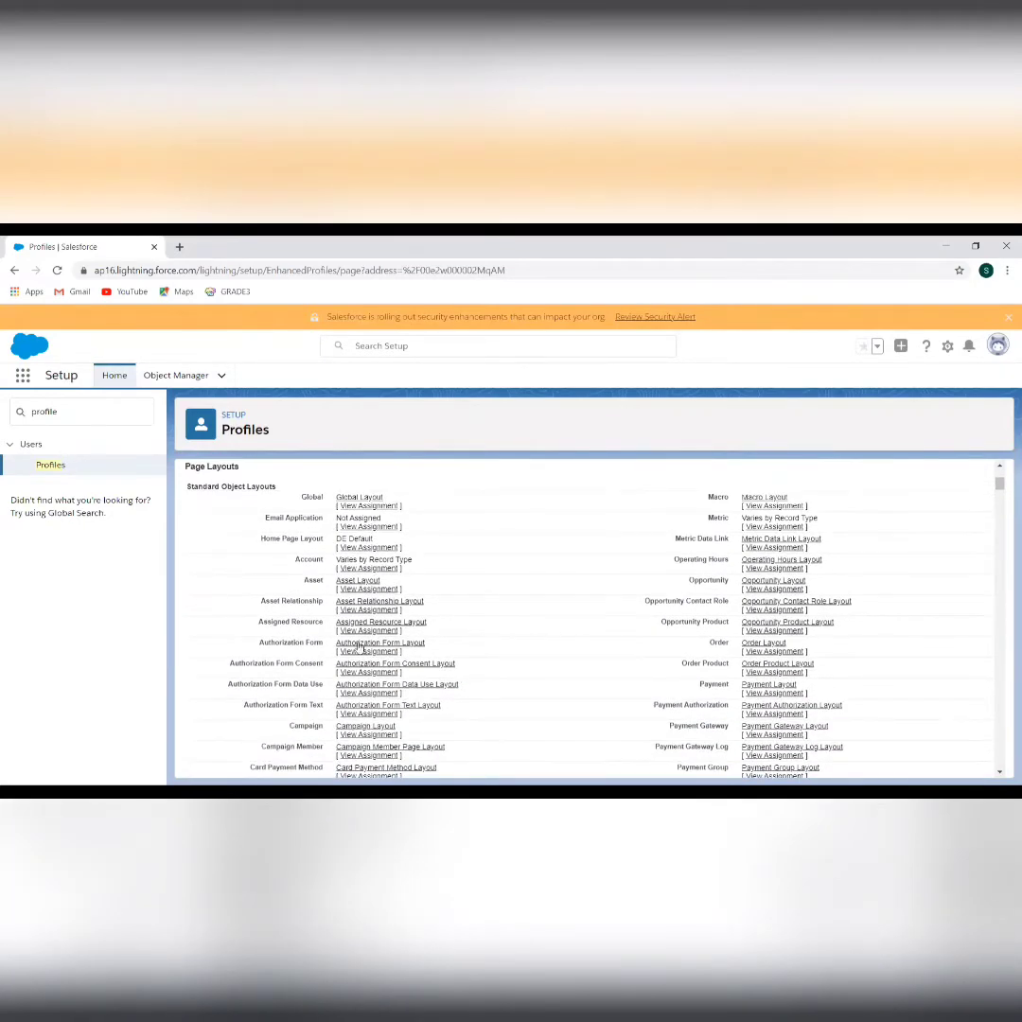
pyautogui.scroll(-15, 673, 723)
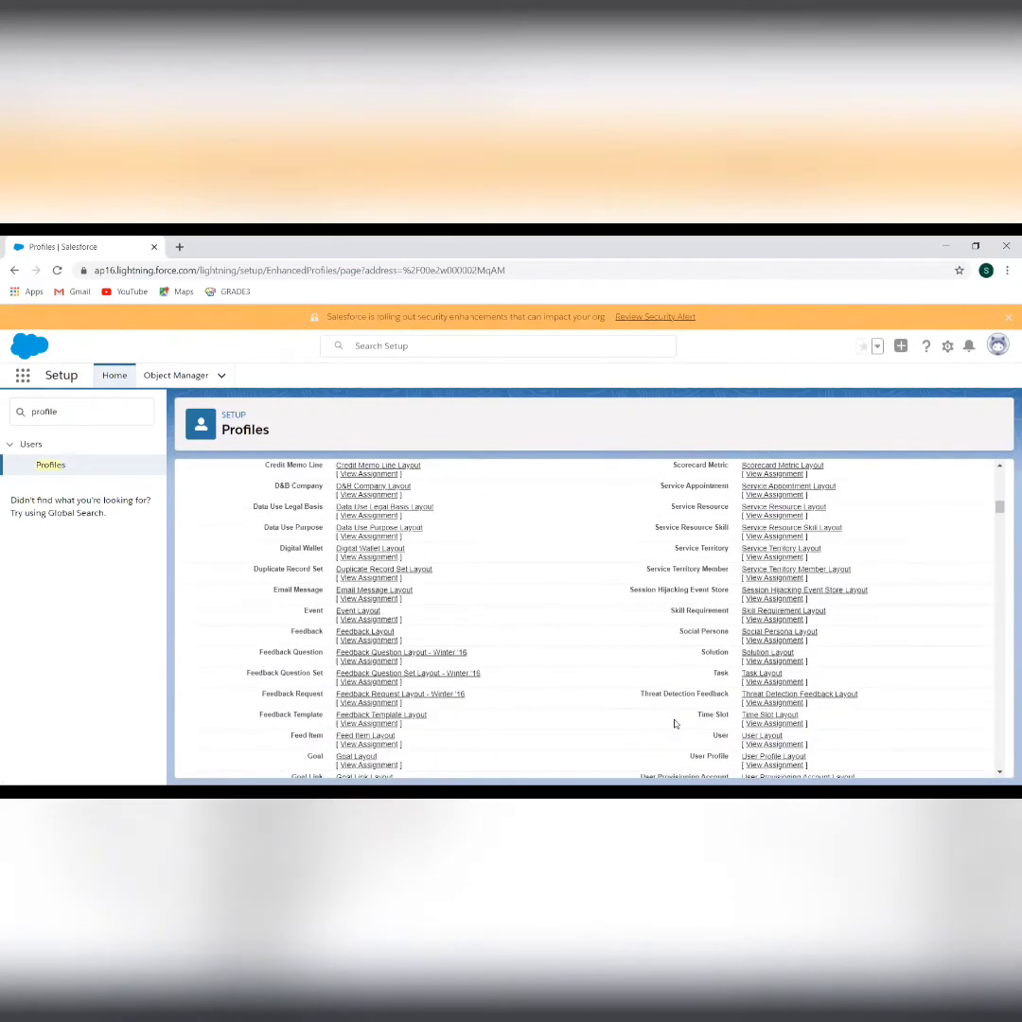
pyautogui.scroll(15, 675, 724)
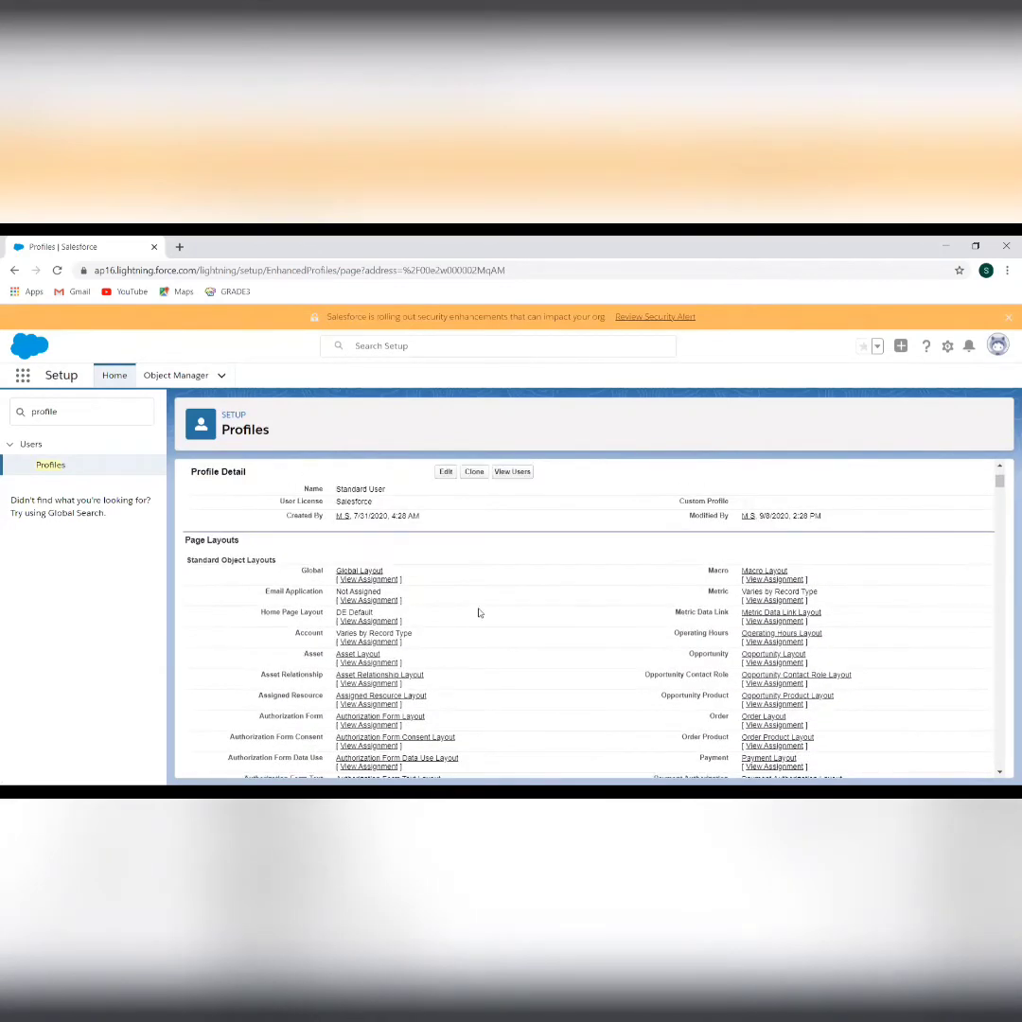
pyautogui.scroll(-3, 491, 678)
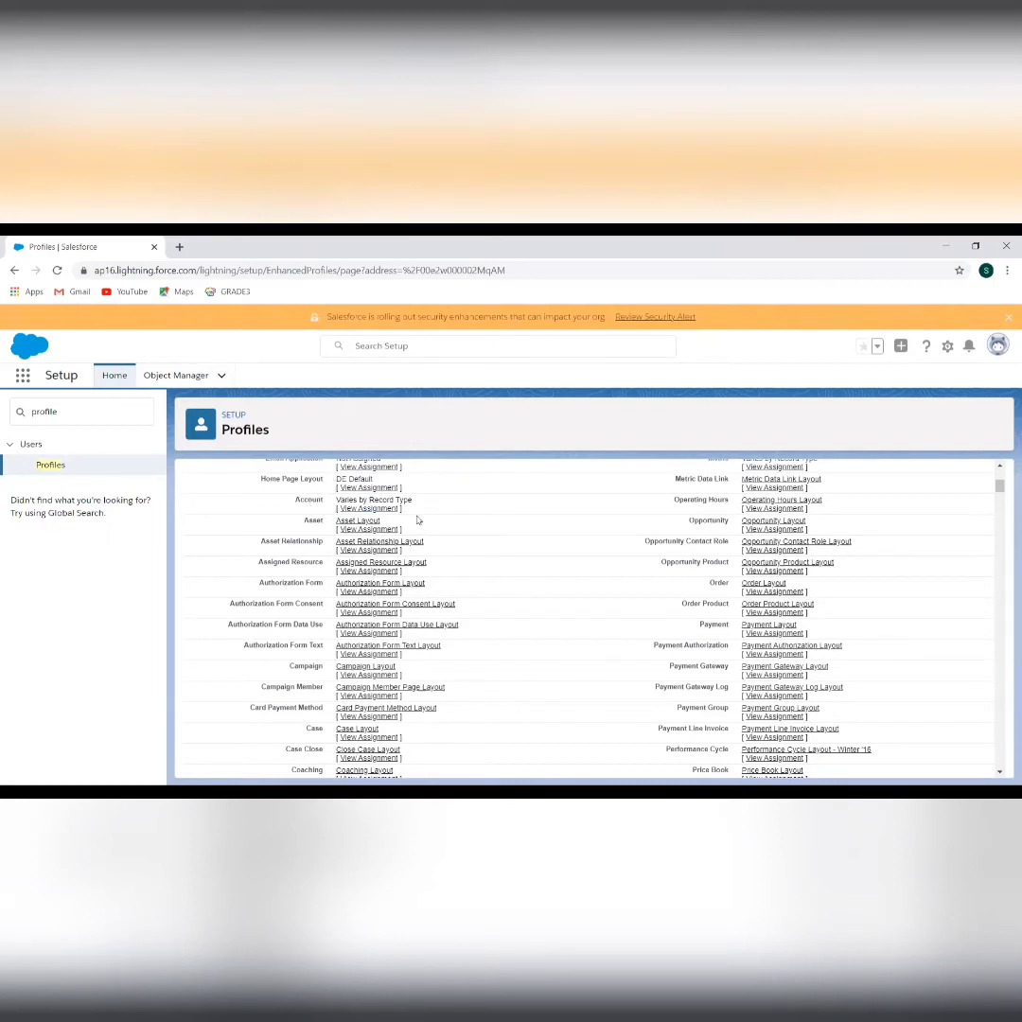
pyautogui.scroll(-3, 496, 658)
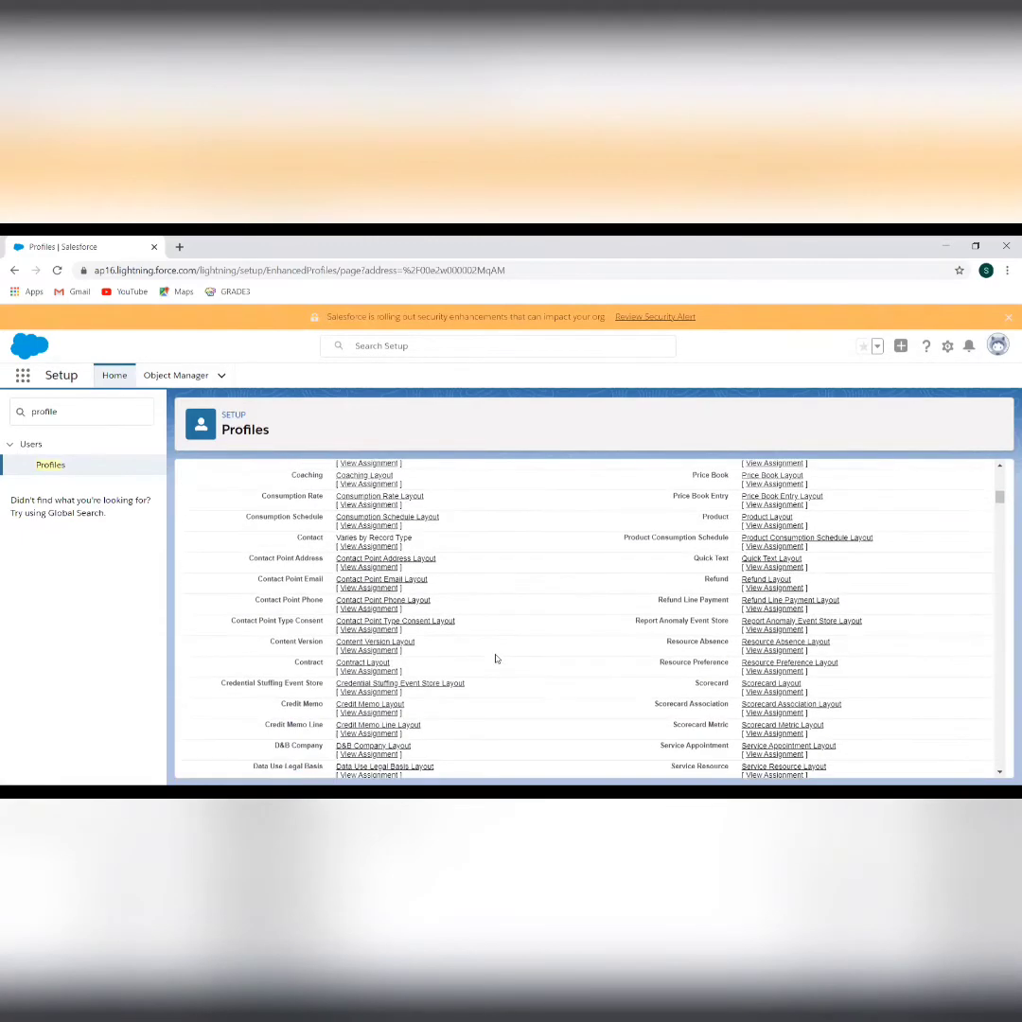
pyautogui.scroll(-10, 495, 658)
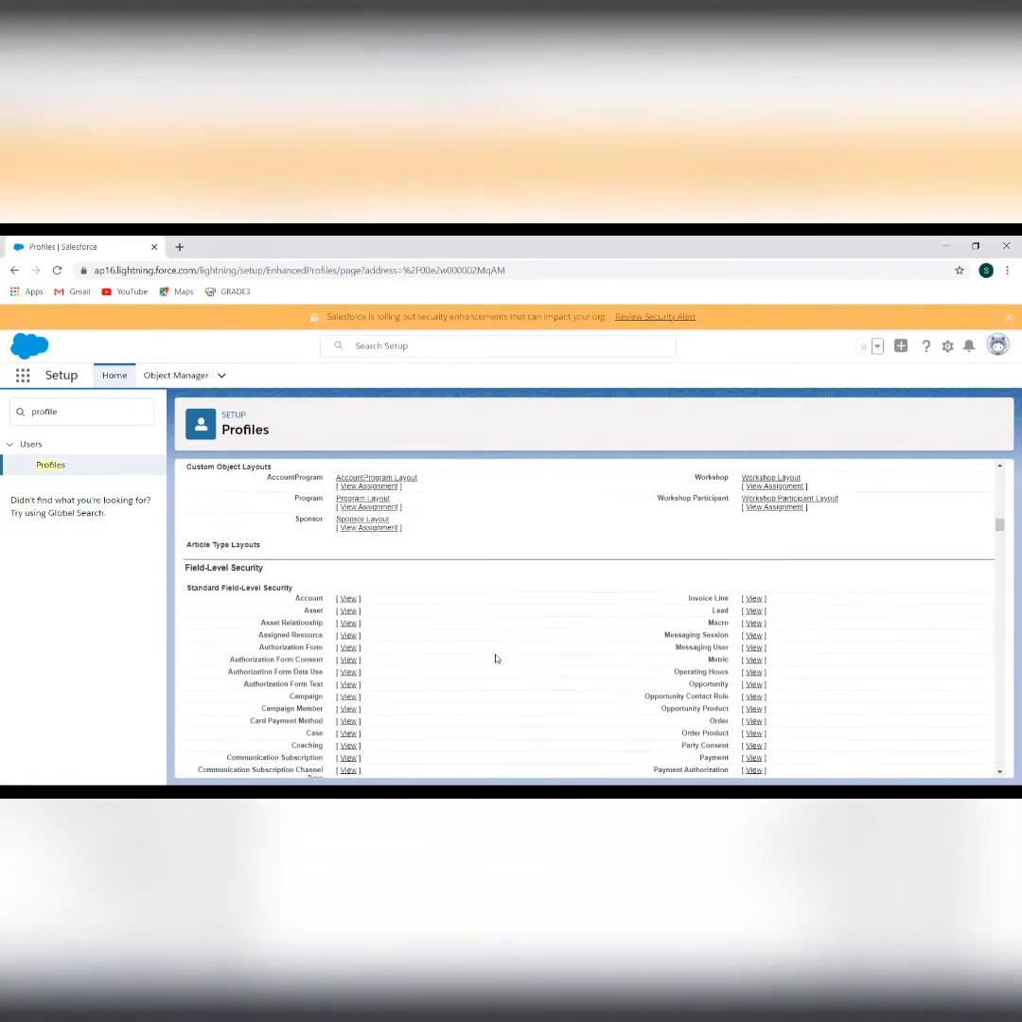
# Review Standard User's page layout assignments, such as Task Layout and User Layout
pyautogui.scroll(1, 454, 625)
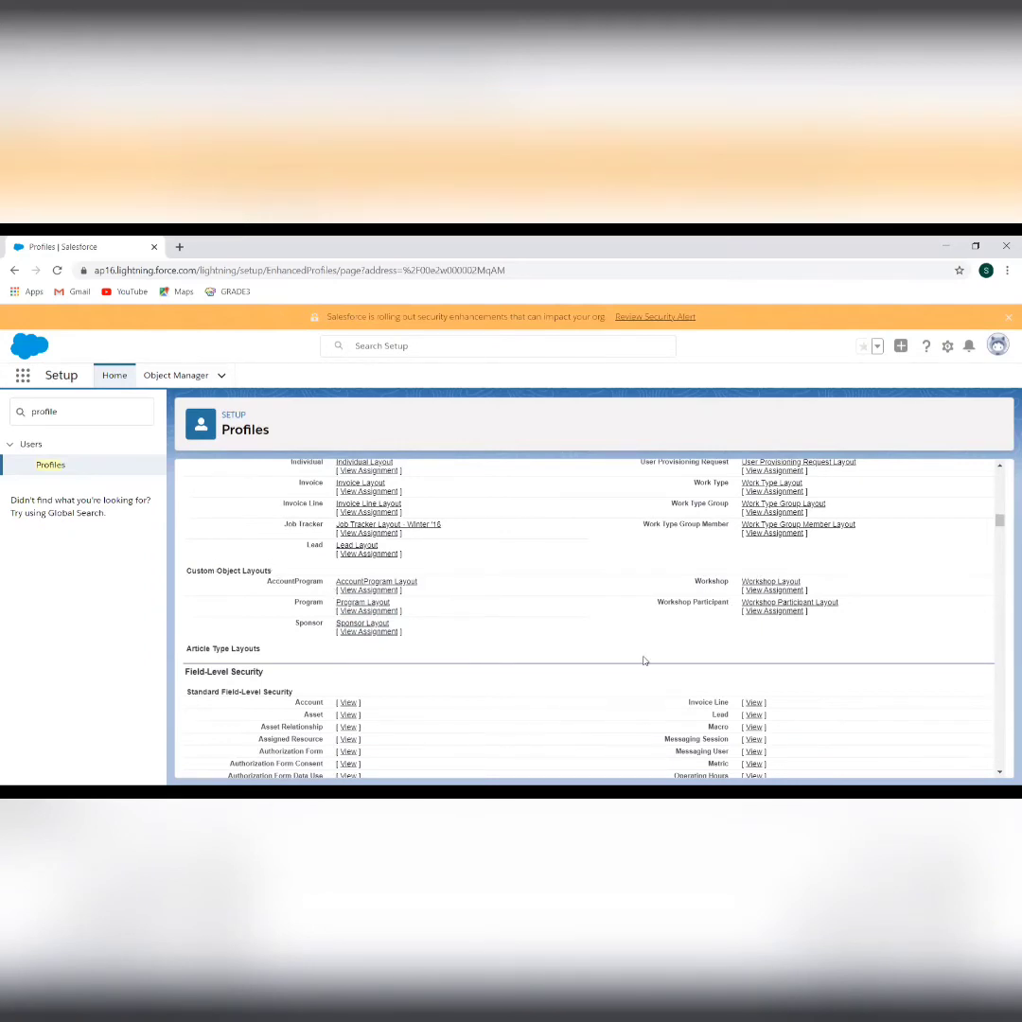
pyautogui.scroll(-3, 644, 661)
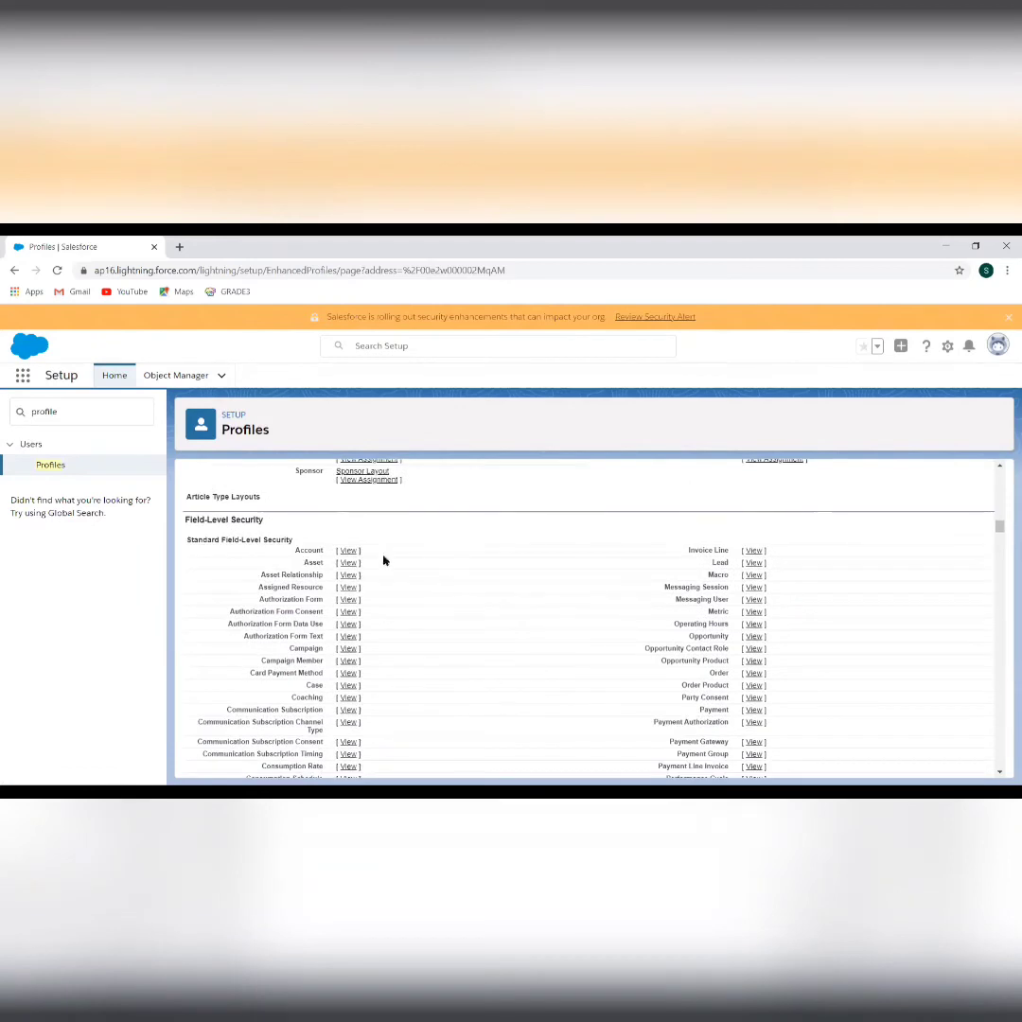
pyautogui.scroll(-1, 425, 613)
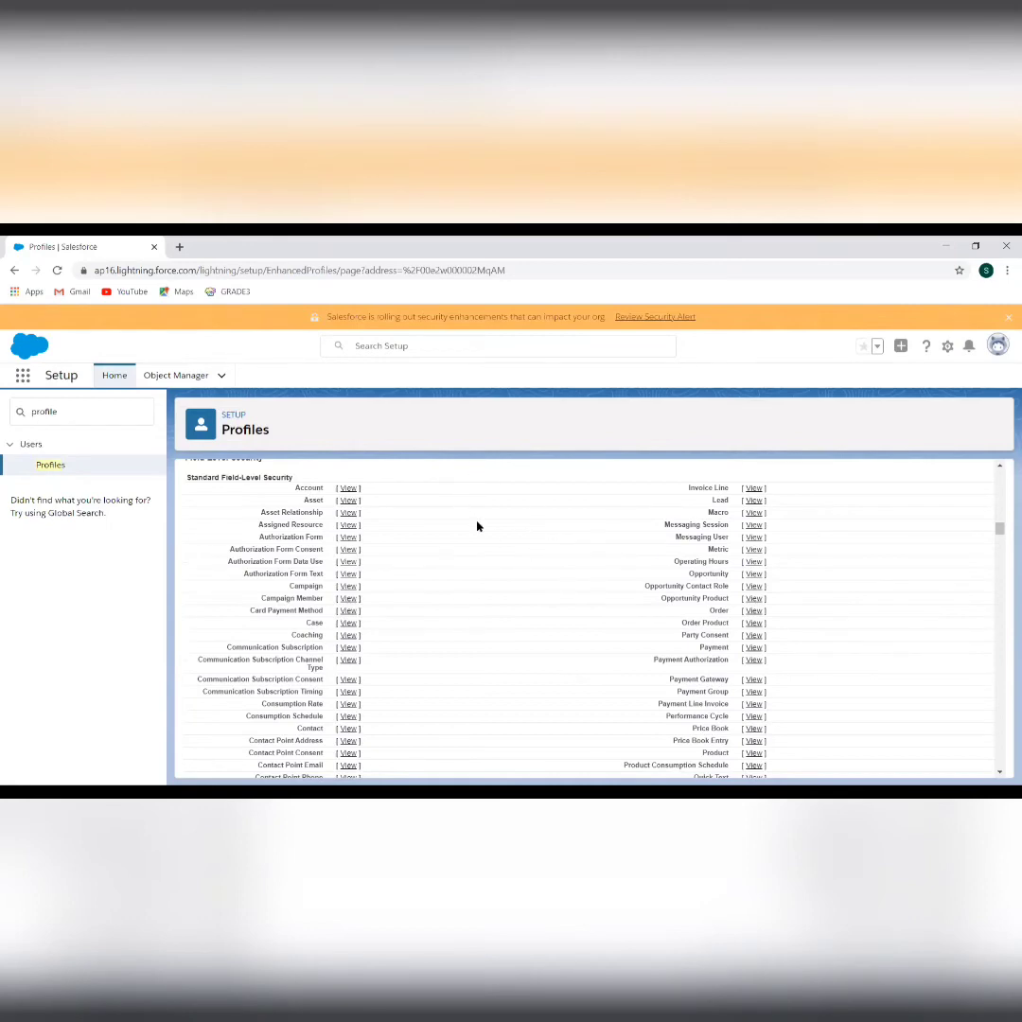
pyautogui.scroll(-5, 491, 622)
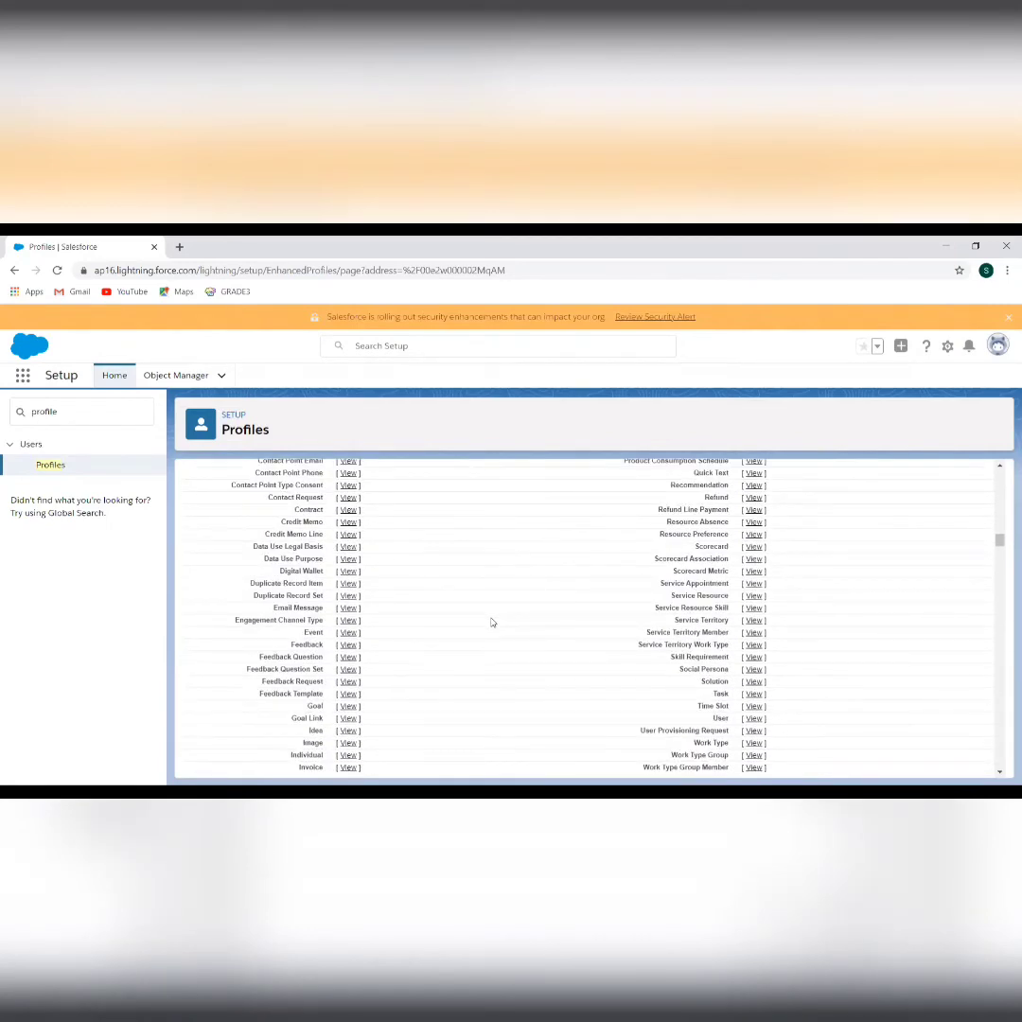
pyautogui.scroll(-5, 491, 621)
pyautogui.scroll(2, 491, 622)
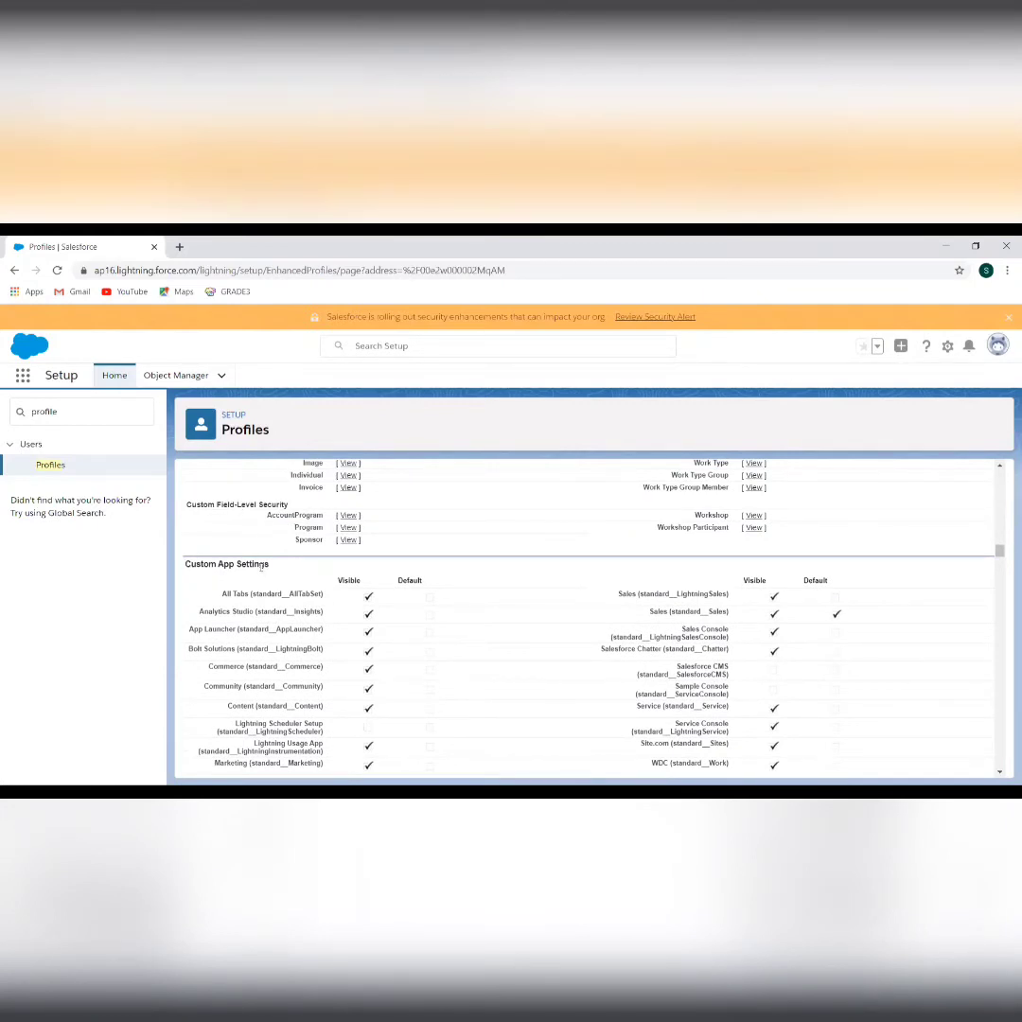
pyautogui.scroll(-1, 537, 666)
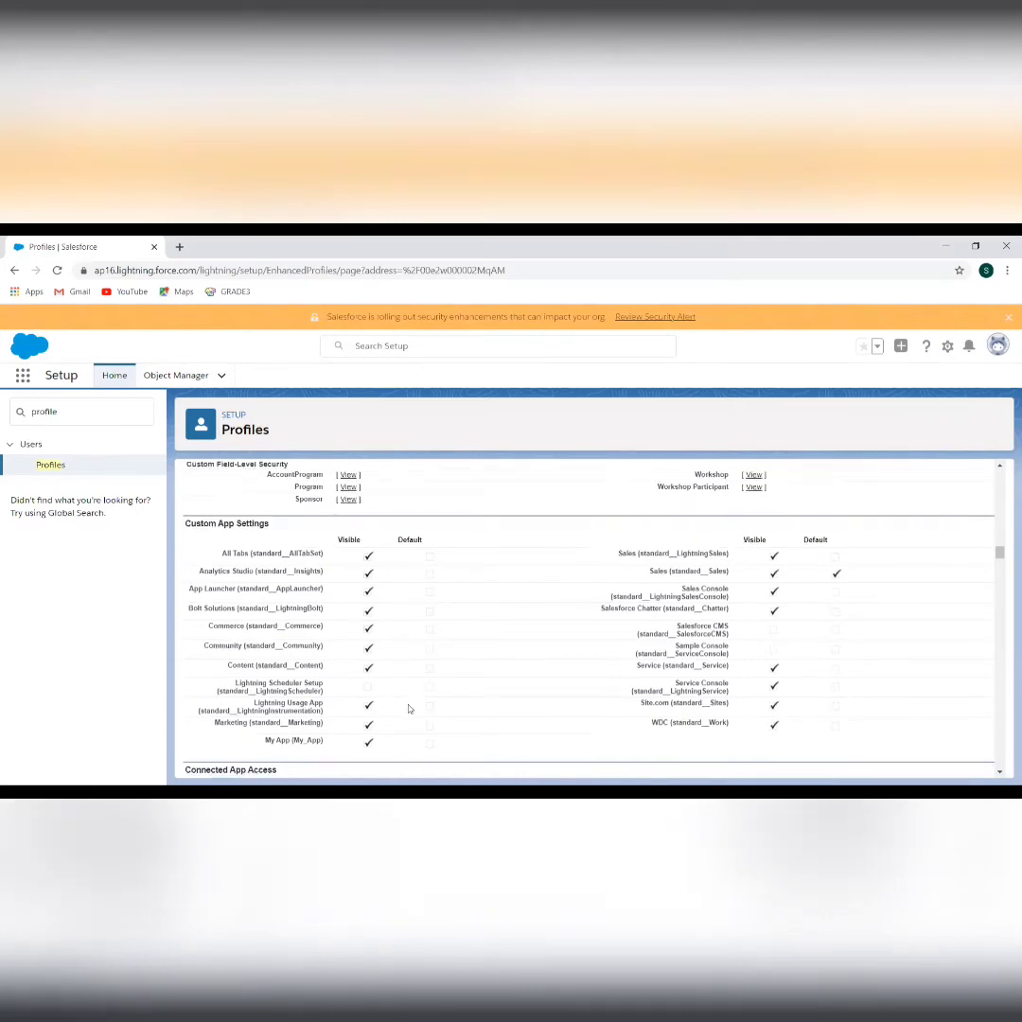
pyautogui.scroll(-2, 408, 673)
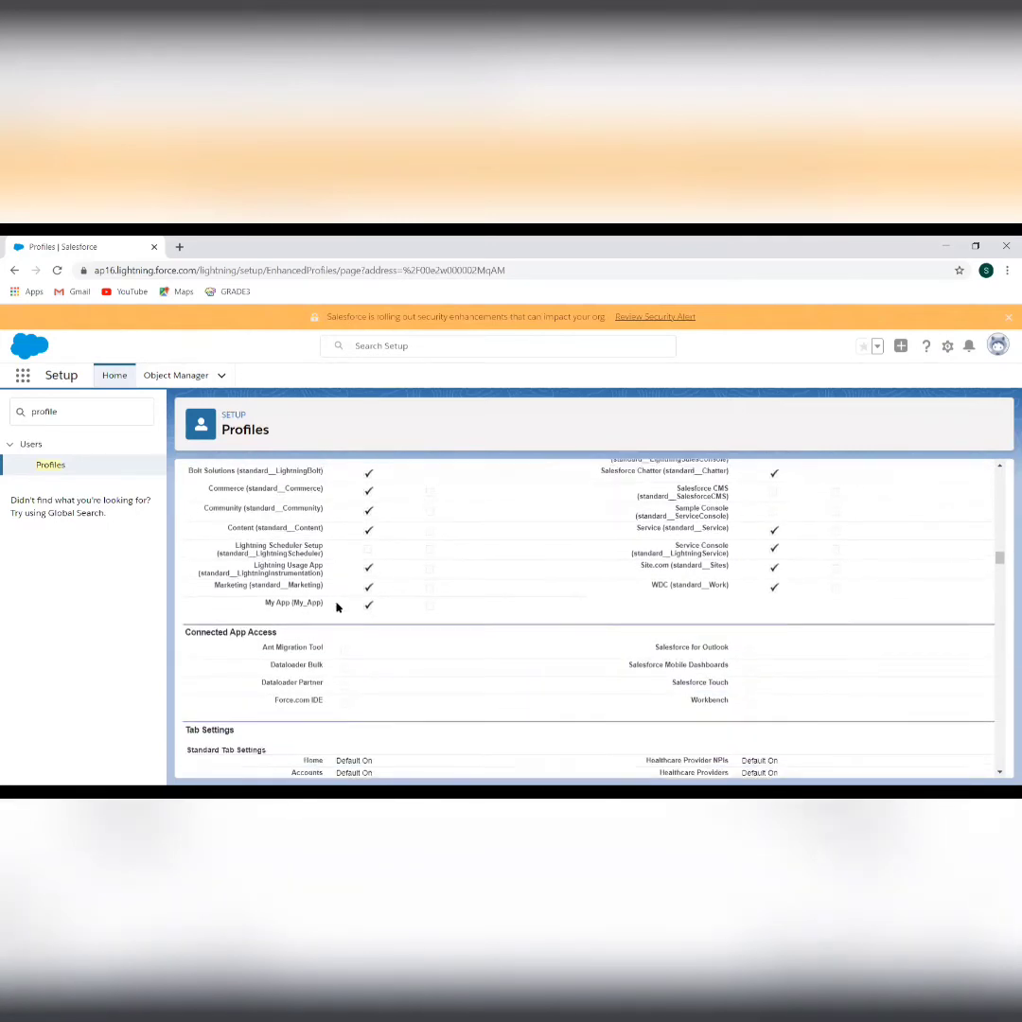
pyautogui.scroll(4, 338, 605)
pyautogui.scroll(10, 338, 605)
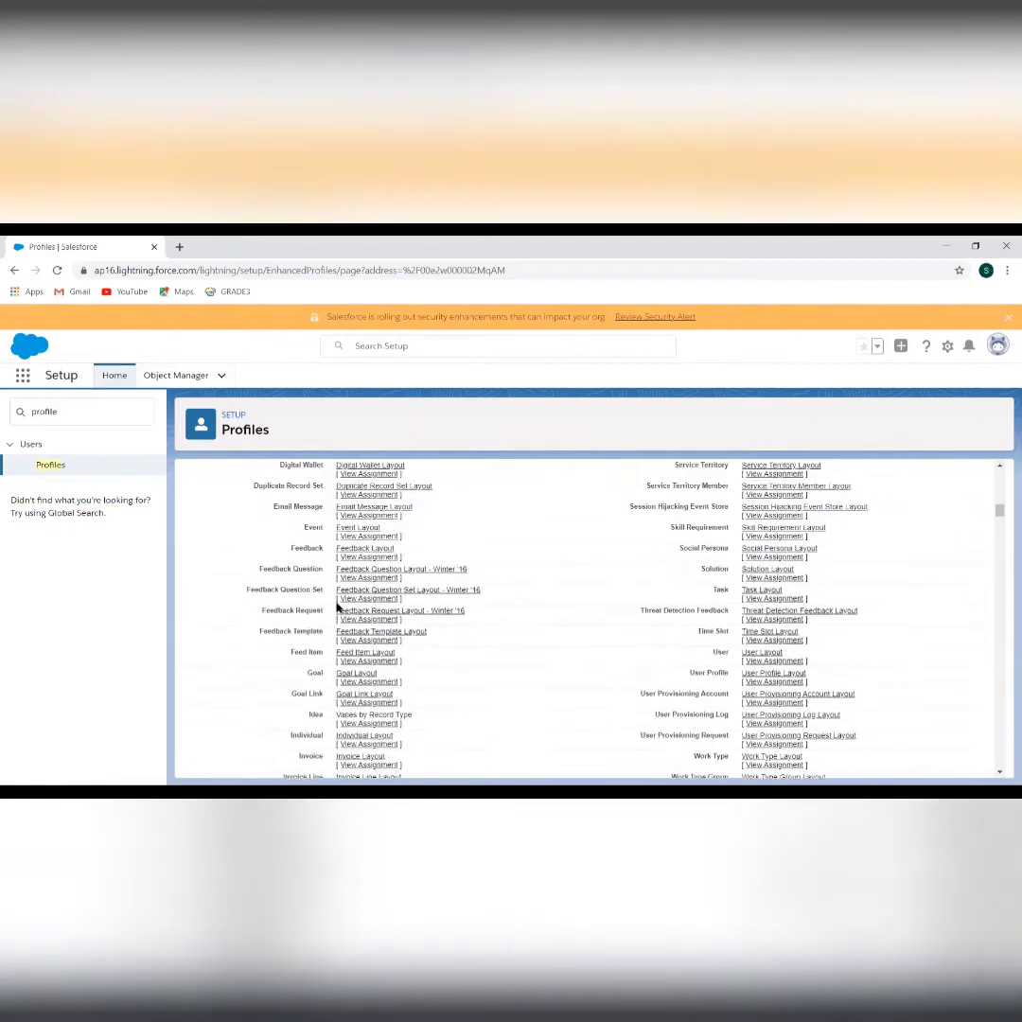
# Open the Standard User profile for editing and look through its settings
pyautogui.click(446, 585)
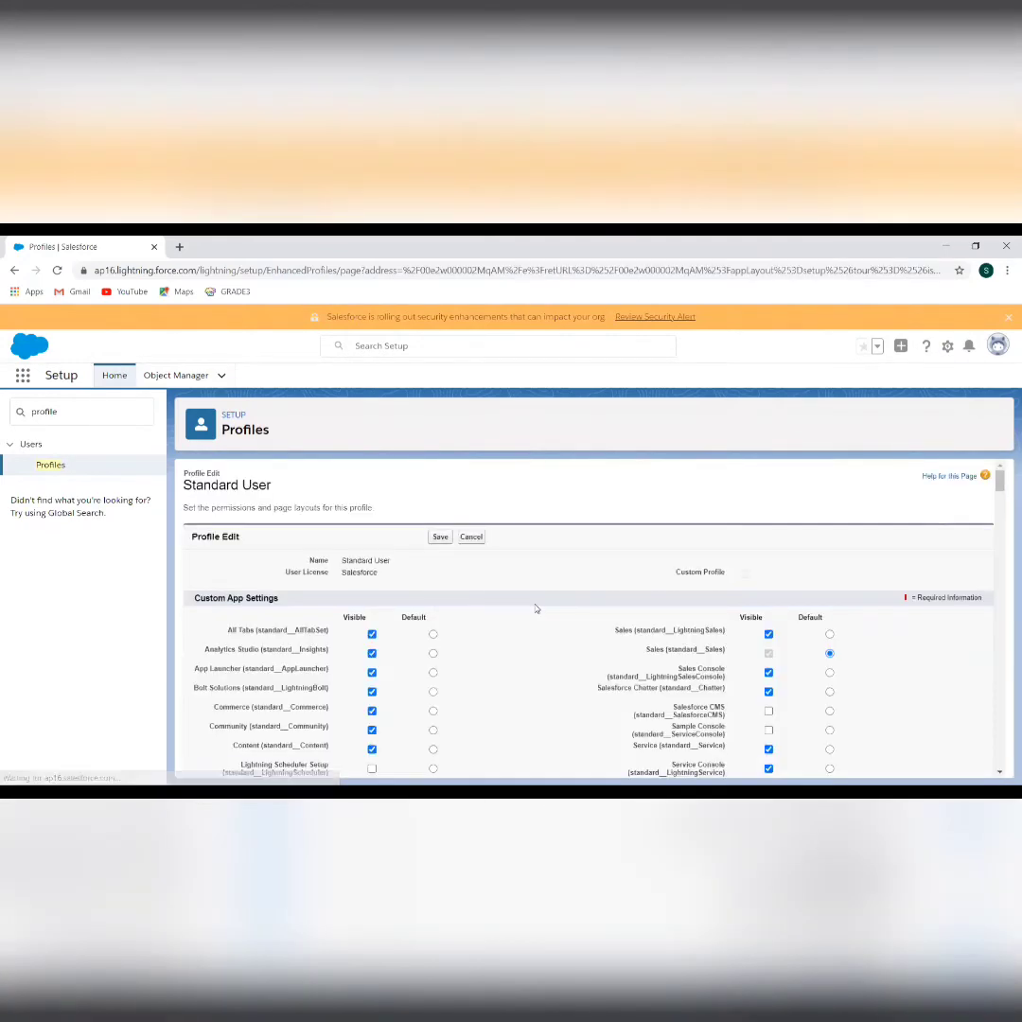
pyautogui.scroll(-10, 536, 608)
pyautogui.scroll(-15, 536, 608)
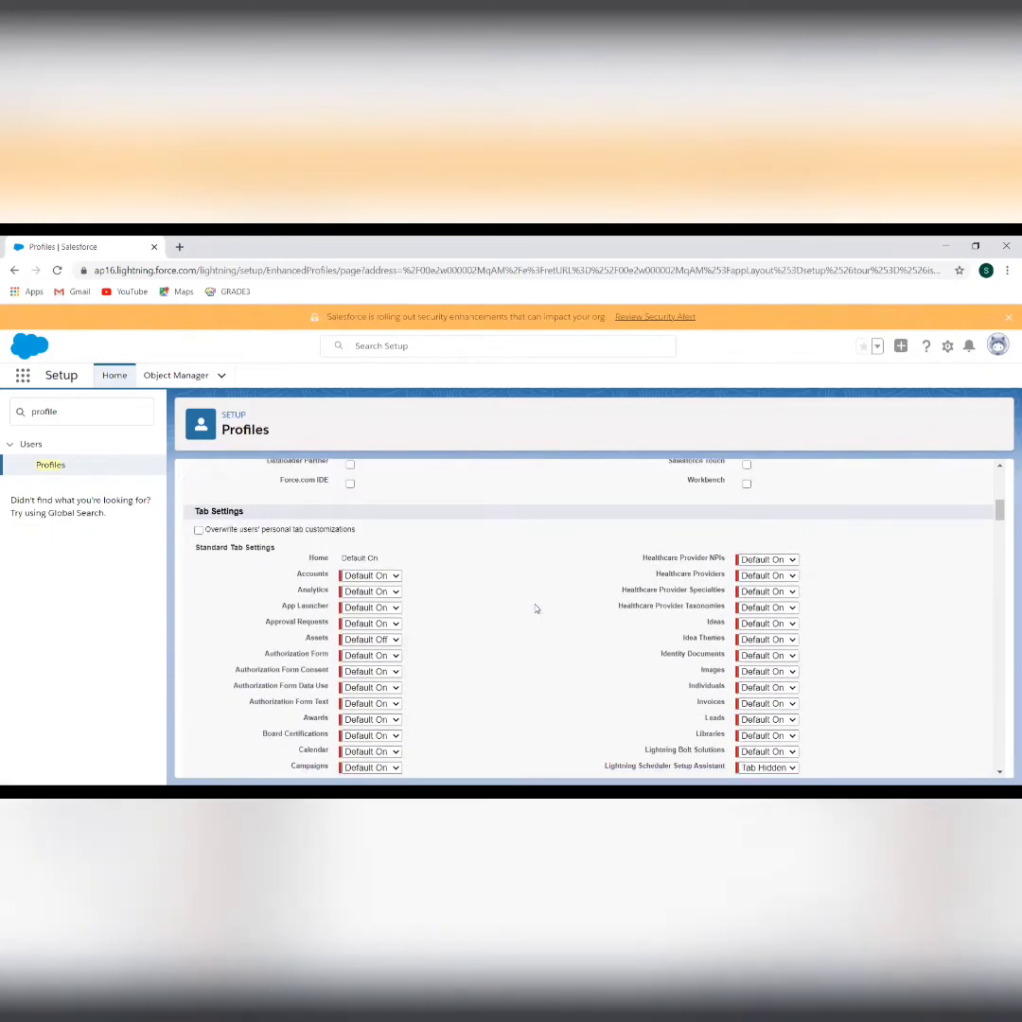
pyautogui.scroll(-5, 535, 609)
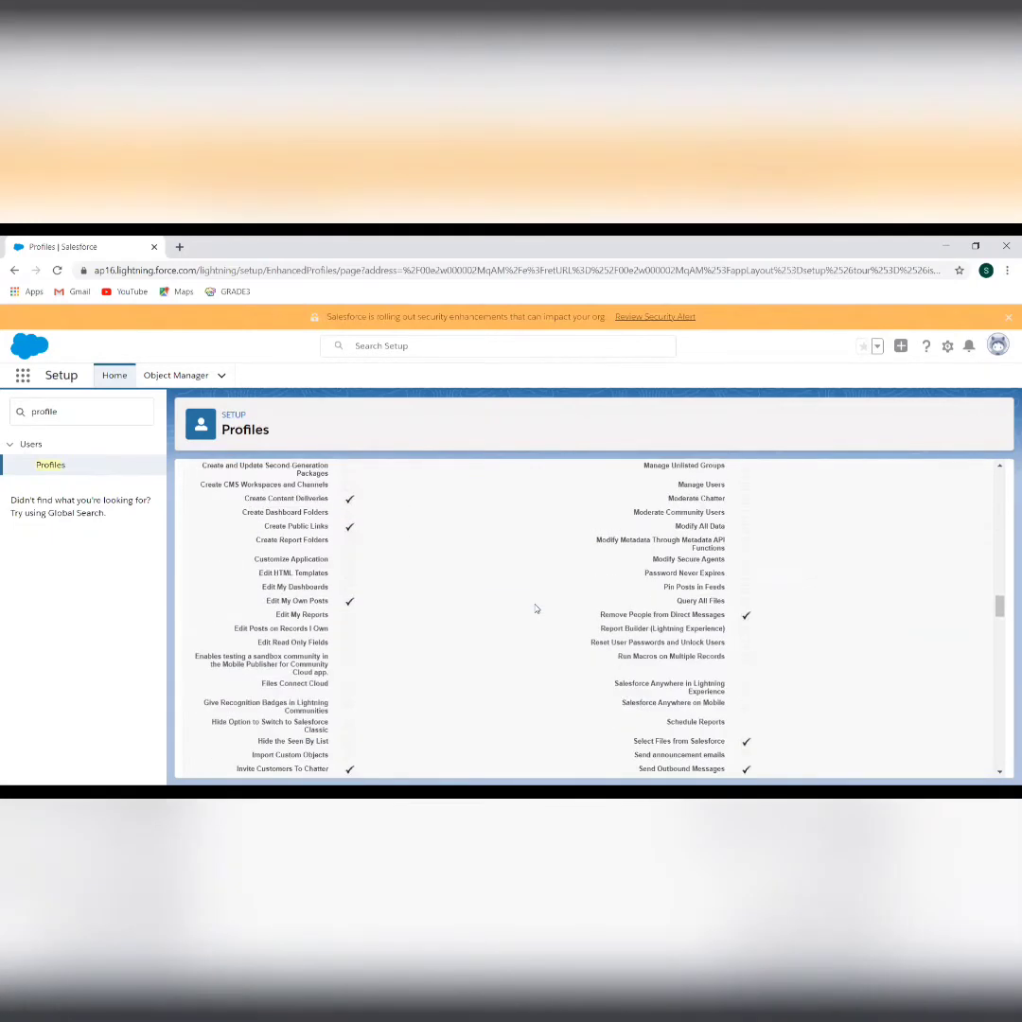
pyautogui.scroll(3, 535, 608)
pyautogui.scroll(5, 535, 608)
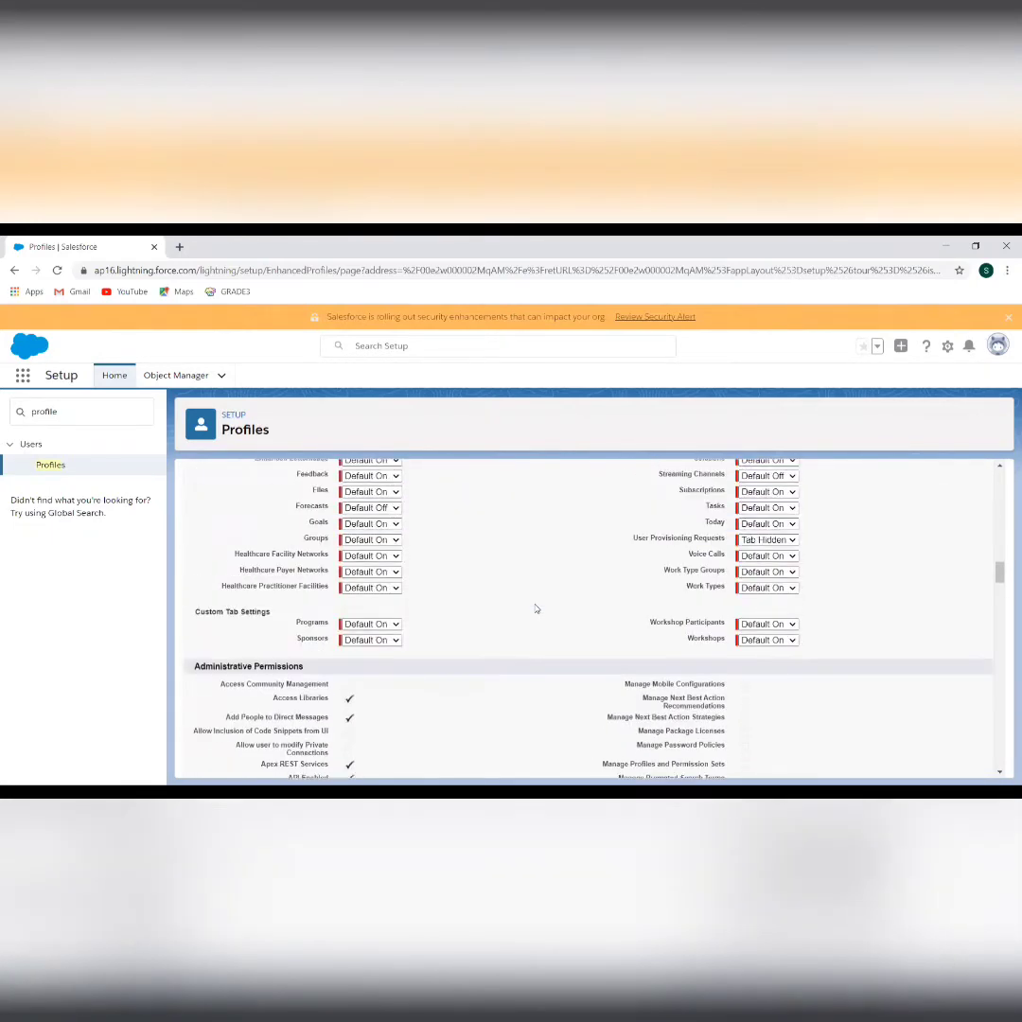
pyautogui.scroll(6, 536, 609)
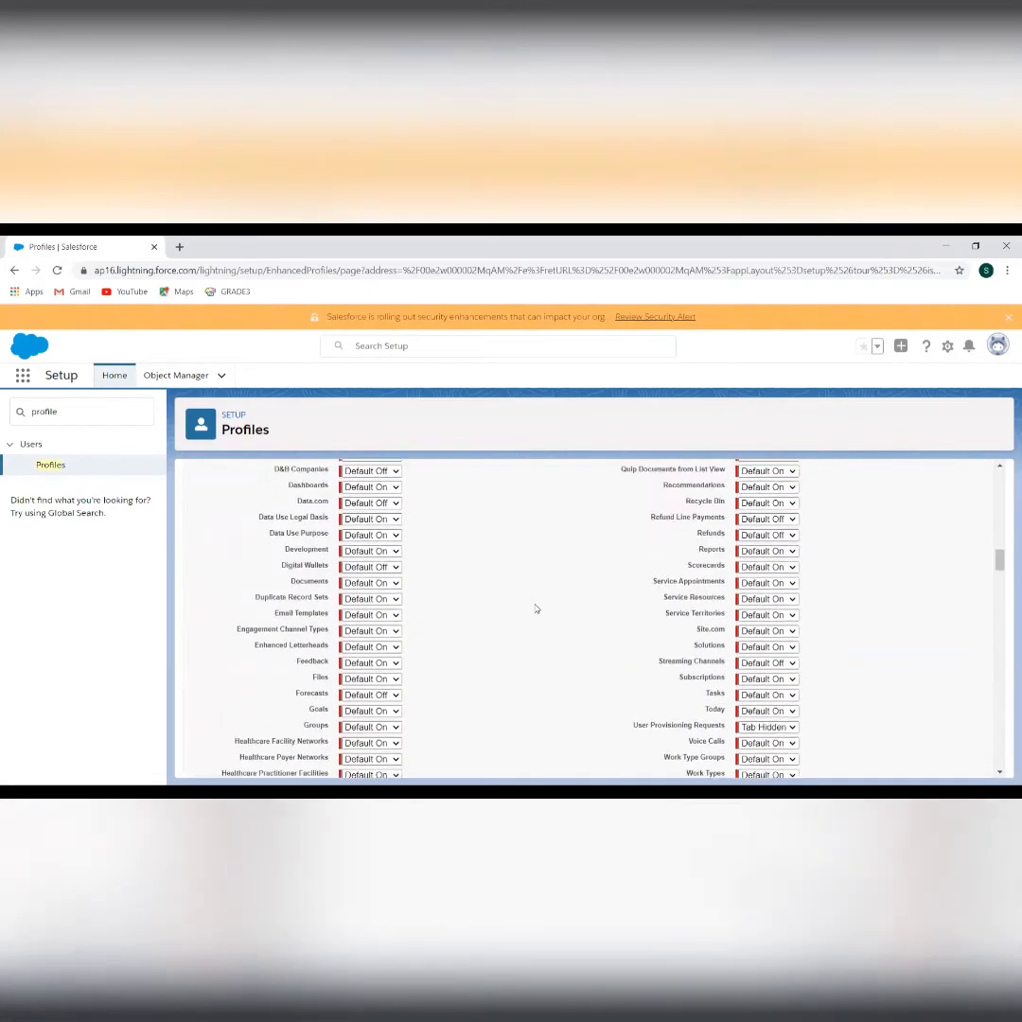
pyautogui.scroll(5, 535, 608)
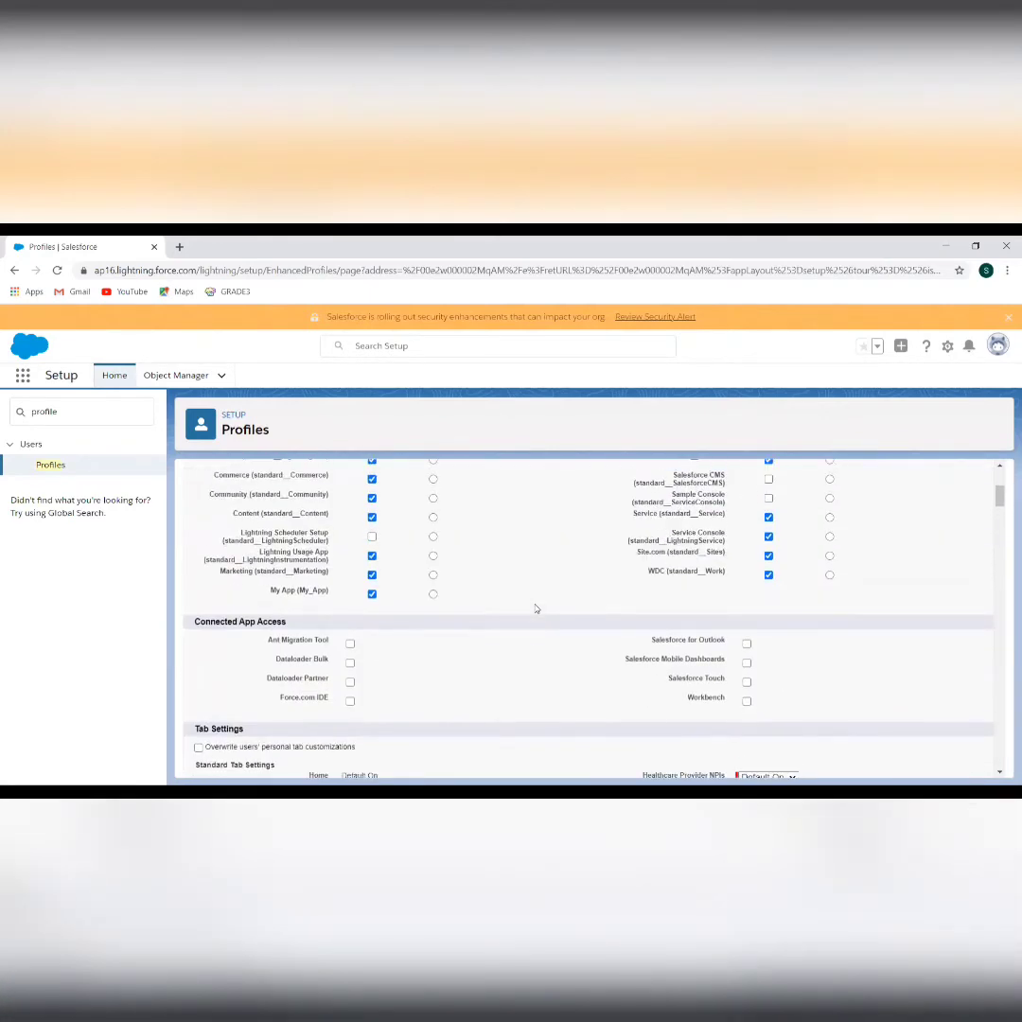
pyautogui.scroll(3, 536, 608)
pyautogui.scroll(-1, 536, 609)
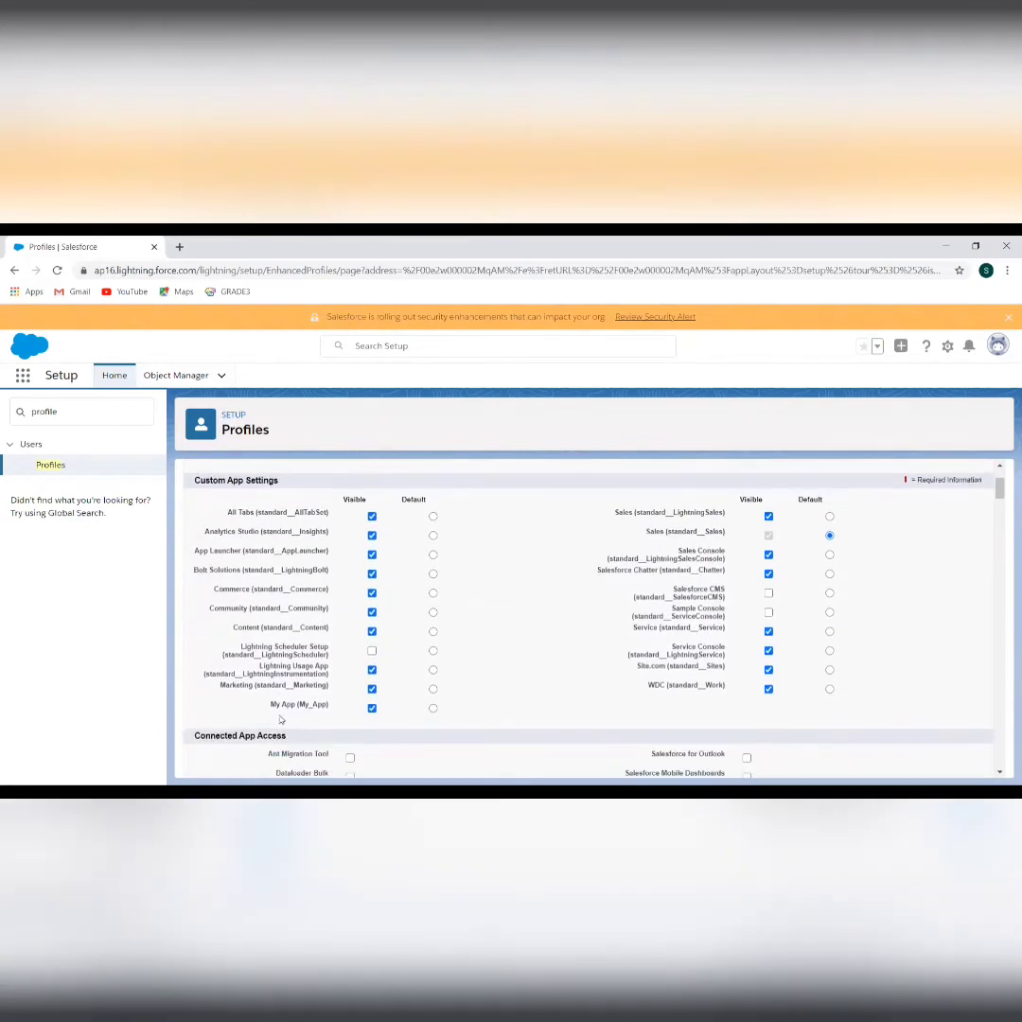
# Make My App (My_App) the profile's default app and save the change
pyautogui.click(432, 709)
pyautogui.scroll(-5, 504, 598)
pyautogui.scroll(3, 506, 598)
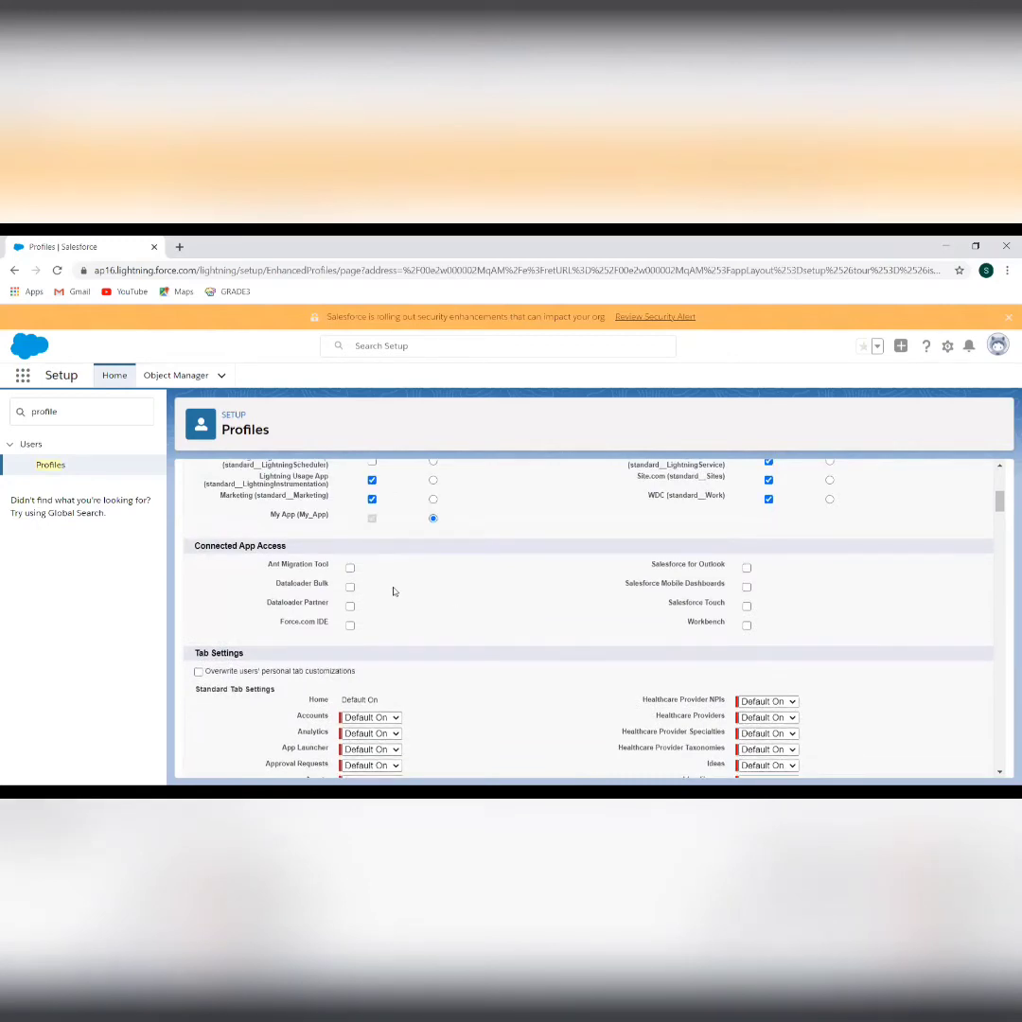
pyautogui.scroll(-15, 393, 591)
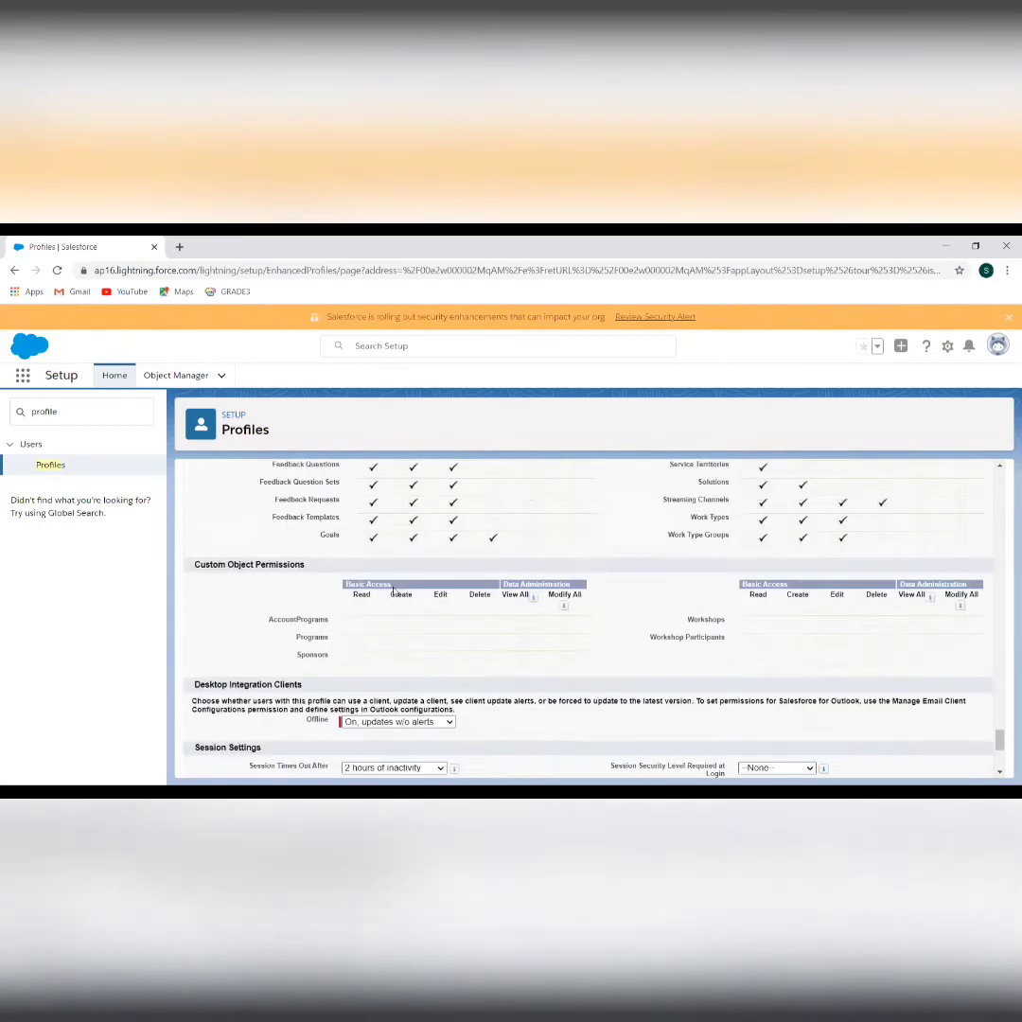
pyautogui.click(440, 761)
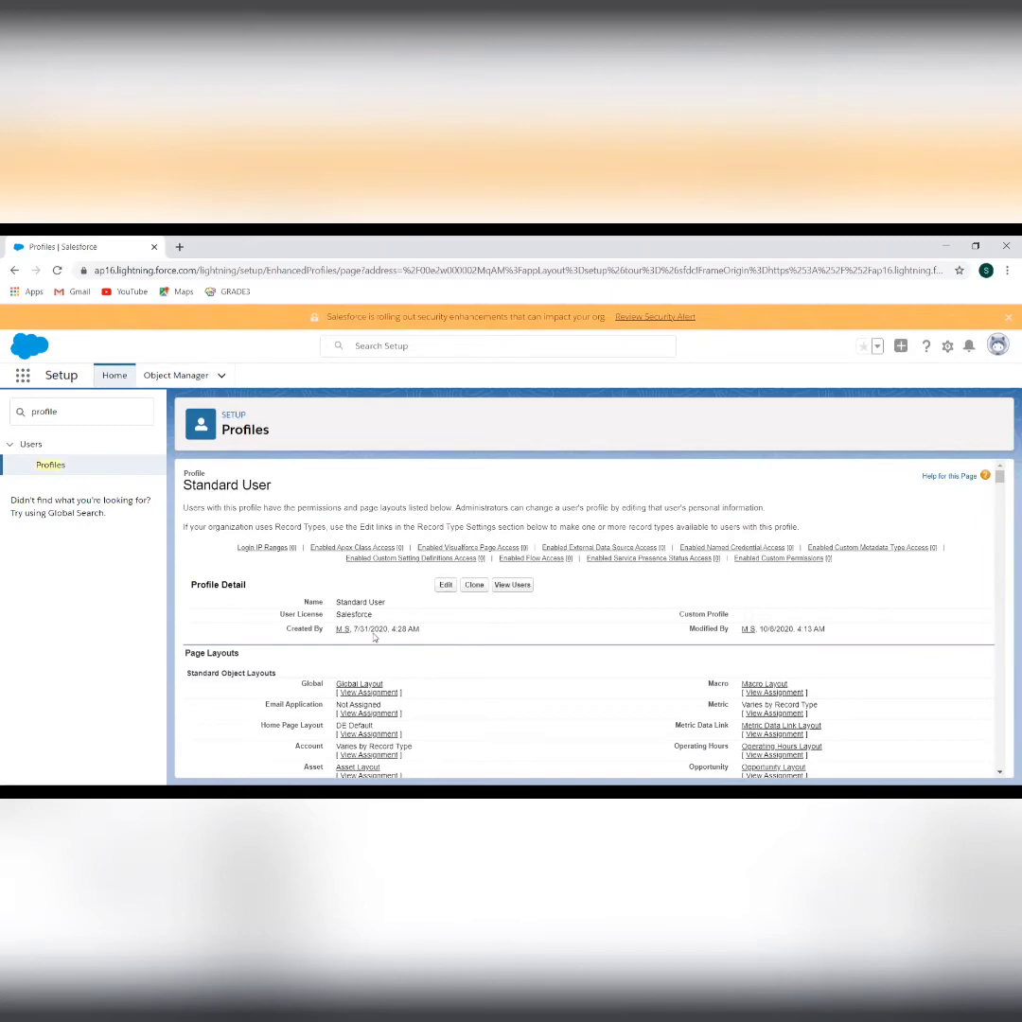
pyautogui.scroll(-10, 376, 642)
pyautogui.scroll(-10, 376, 642)
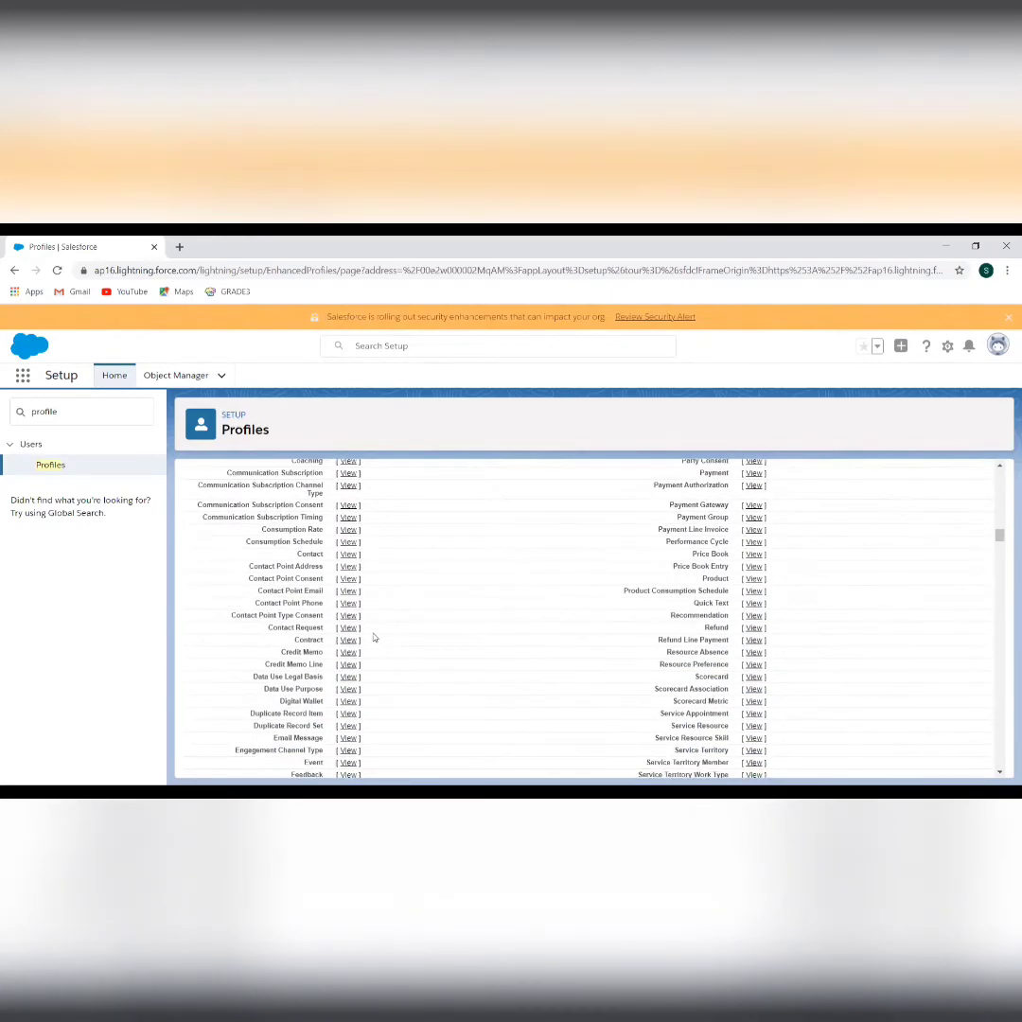
pyautogui.scroll(4, 374, 638)
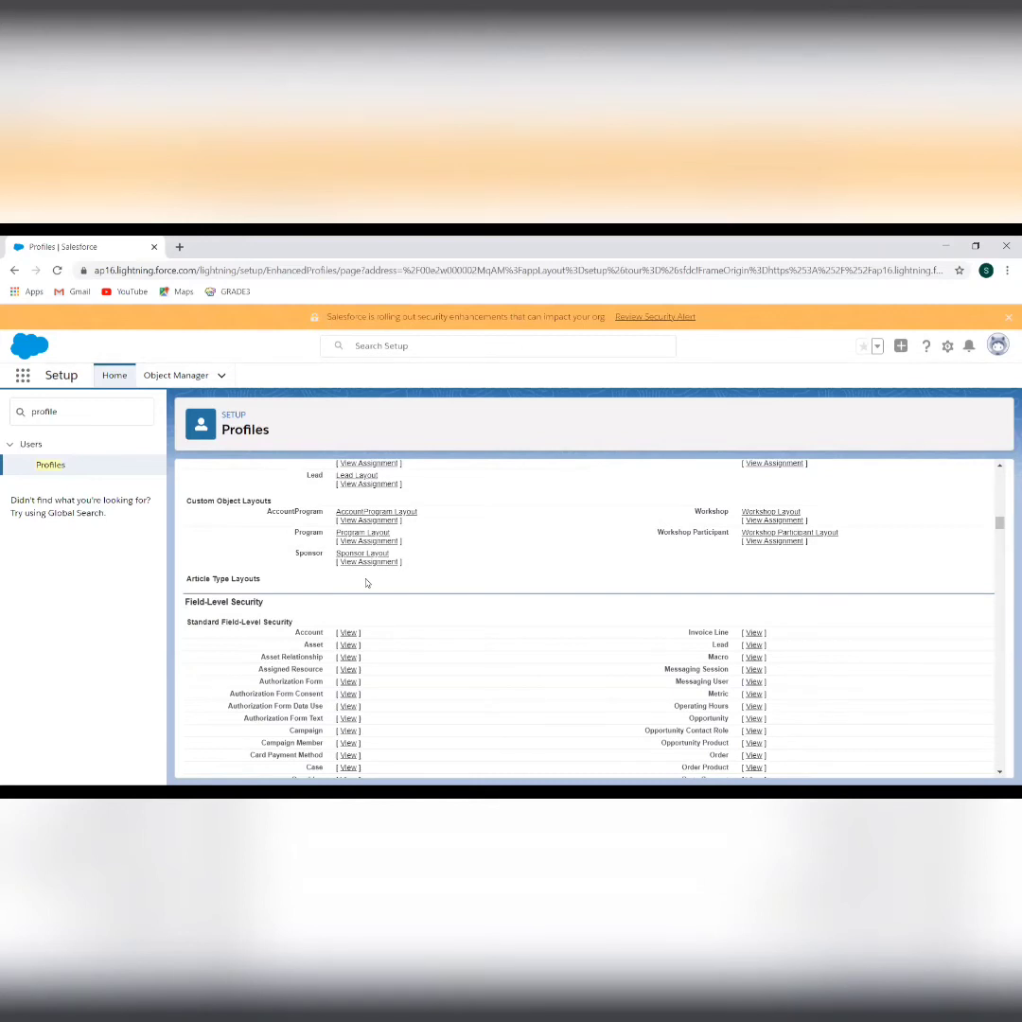
pyautogui.scroll(-15, 367, 582)
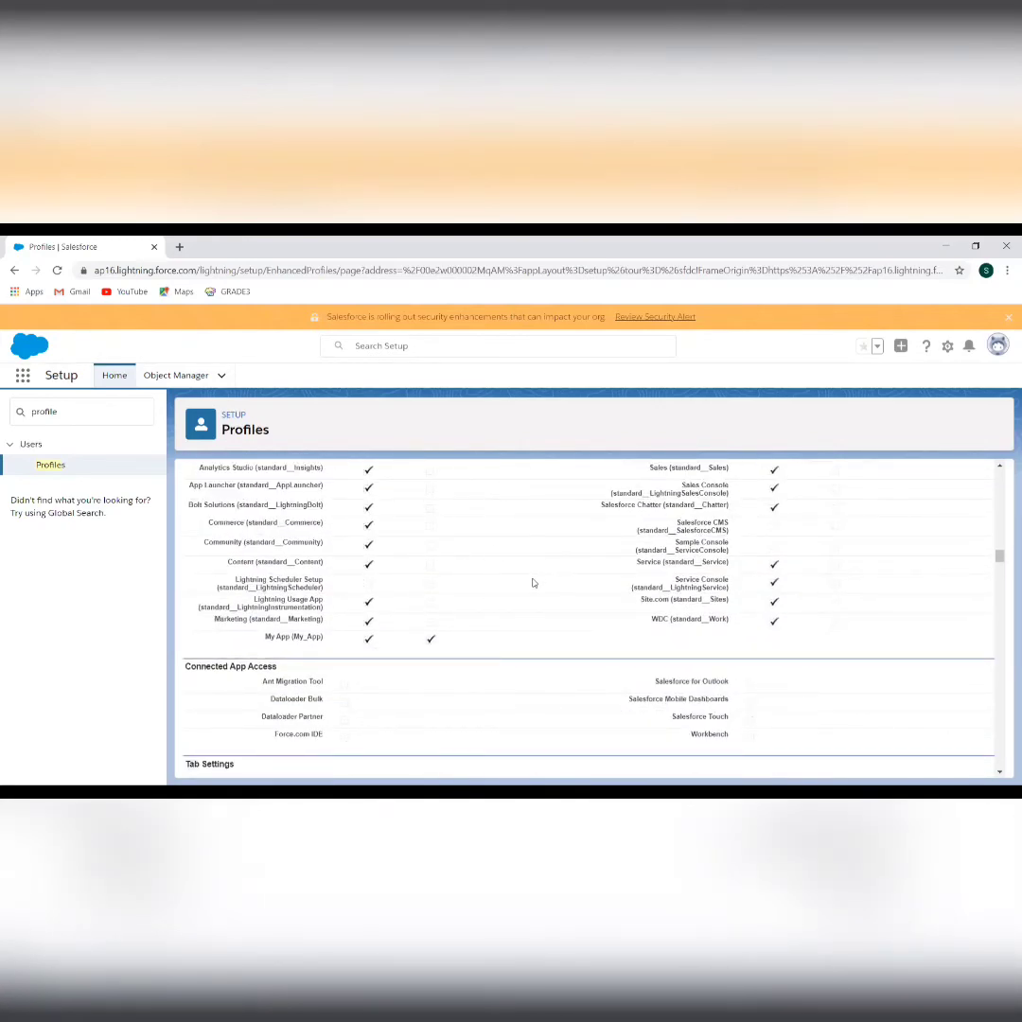
pyautogui.scroll(-3, 533, 583)
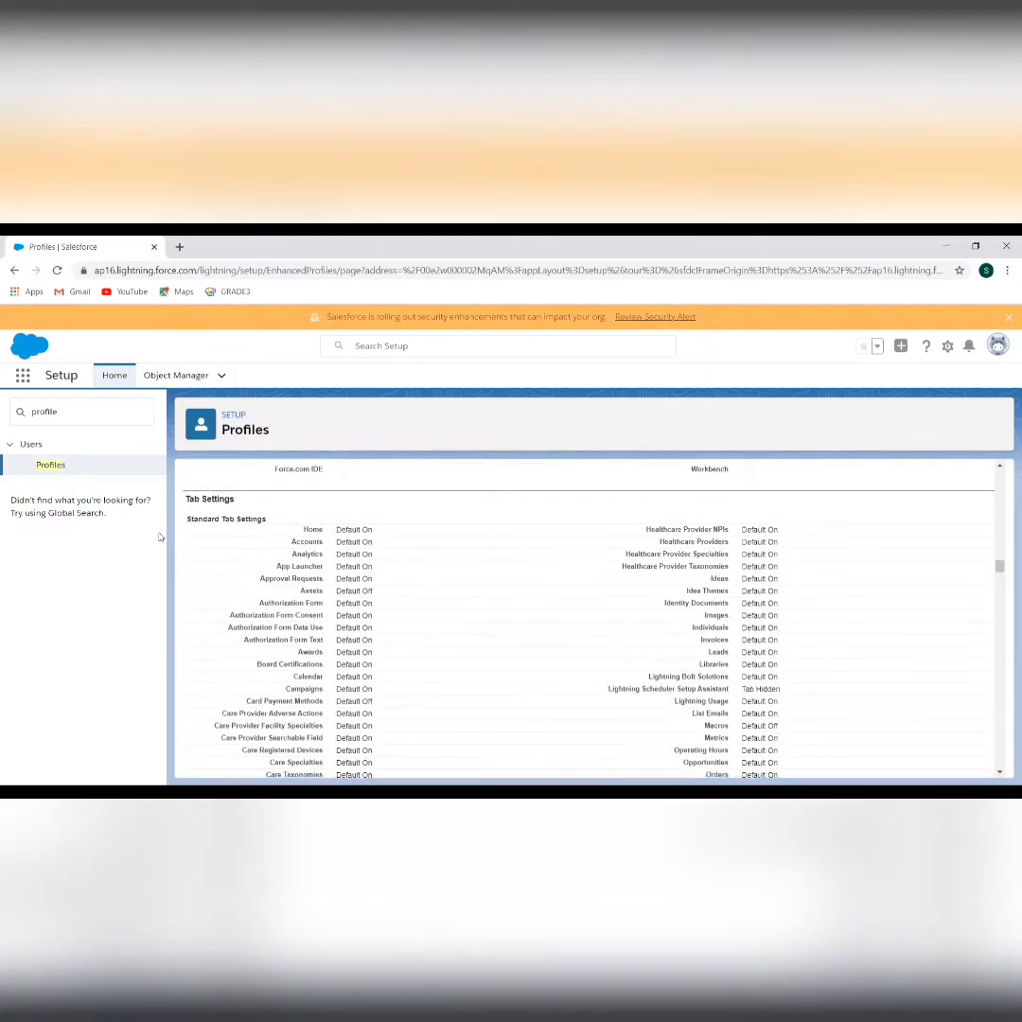
pyautogui.scroll(-2, 383, 597)
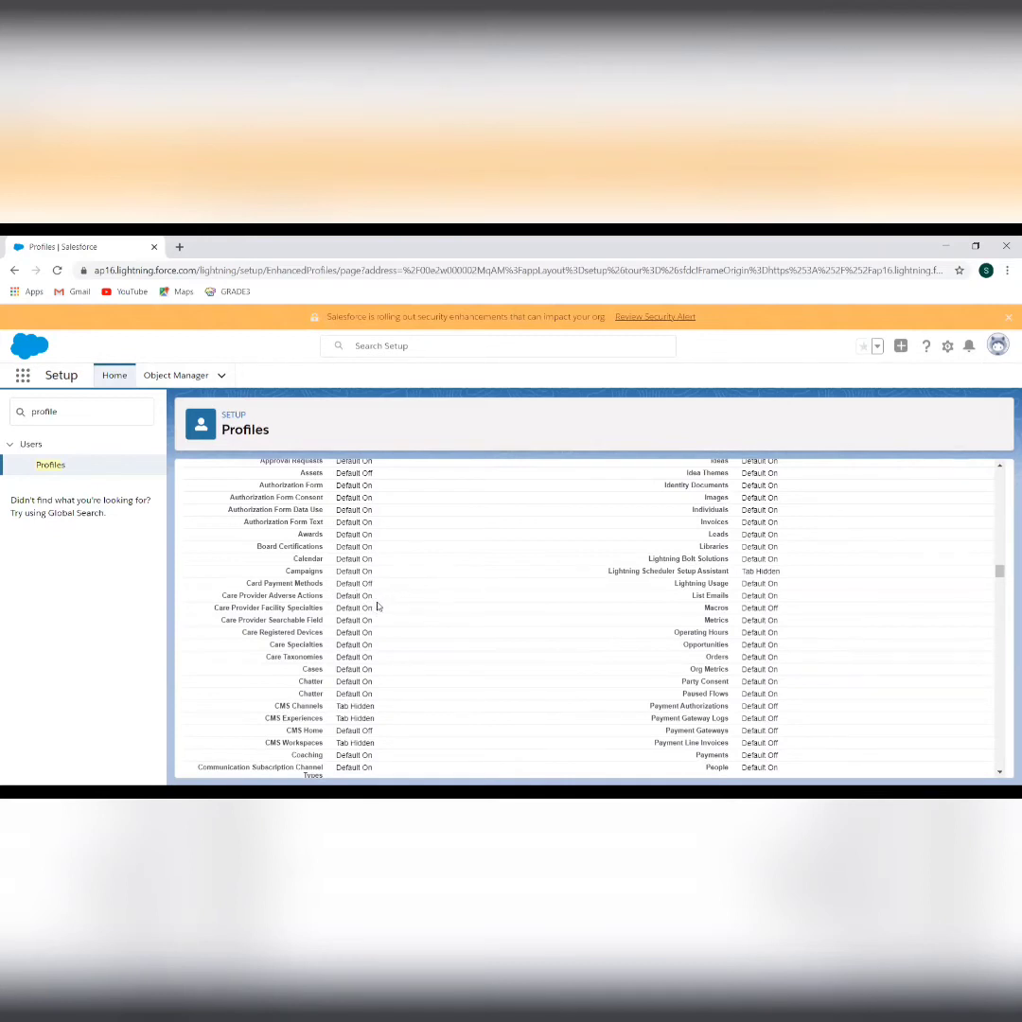
pyautogui.scroll(-1, 588, 697)
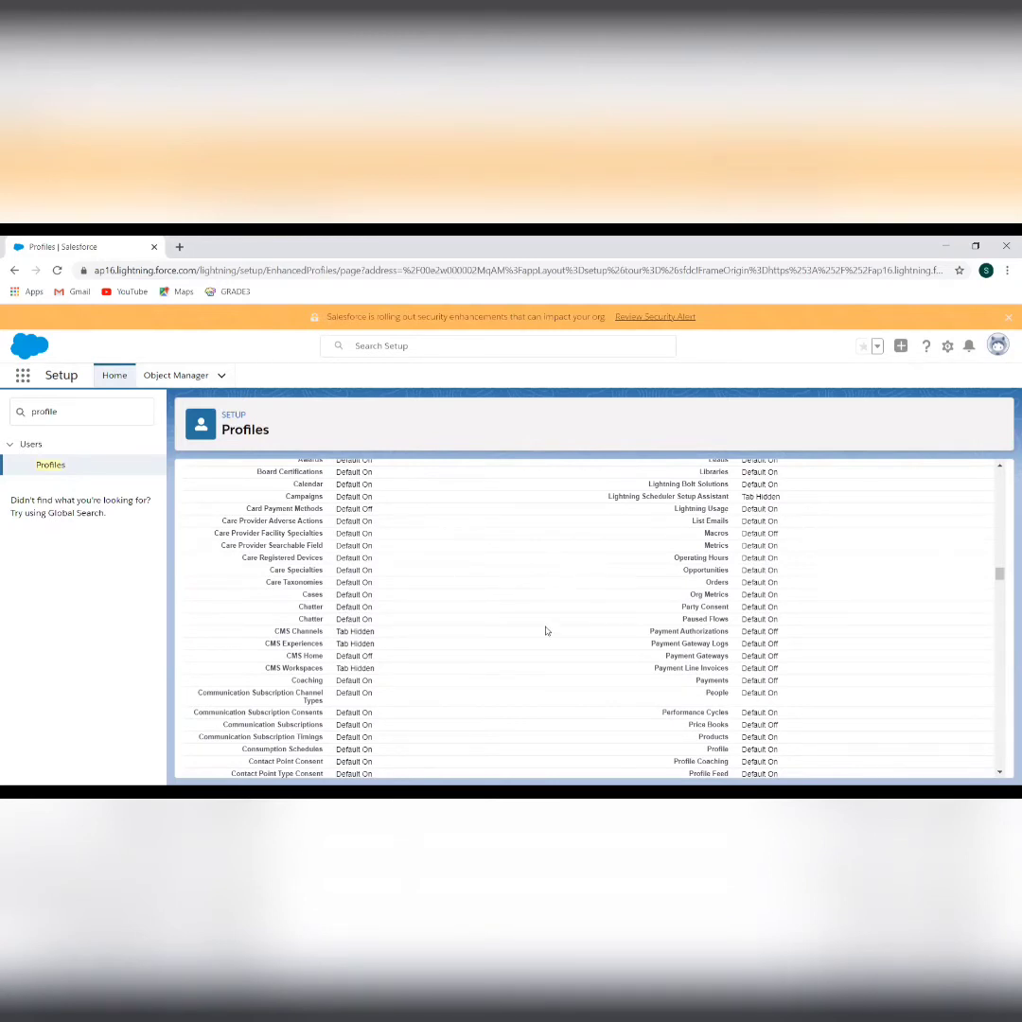
pyautogui.scroll(-3, 548, 630)
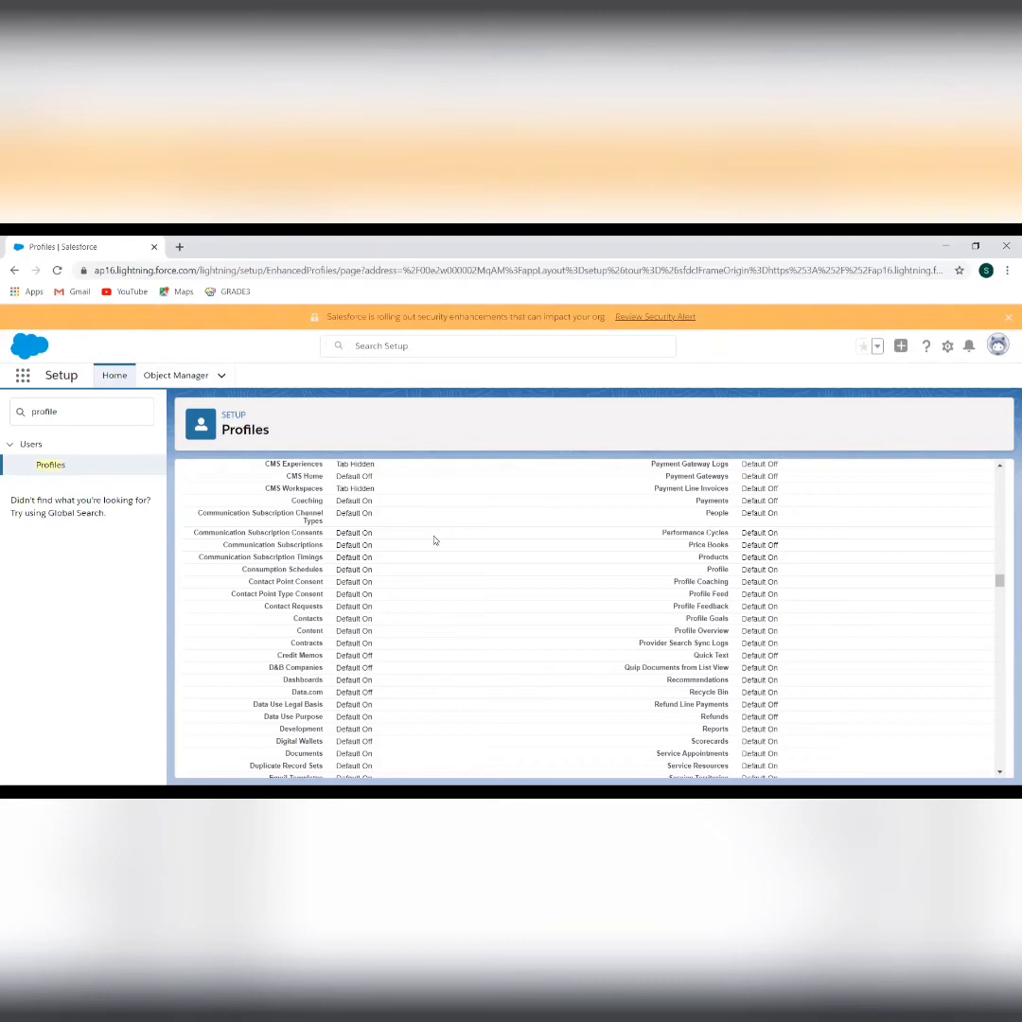
pyautogui.scroll(-3, 434, 540)
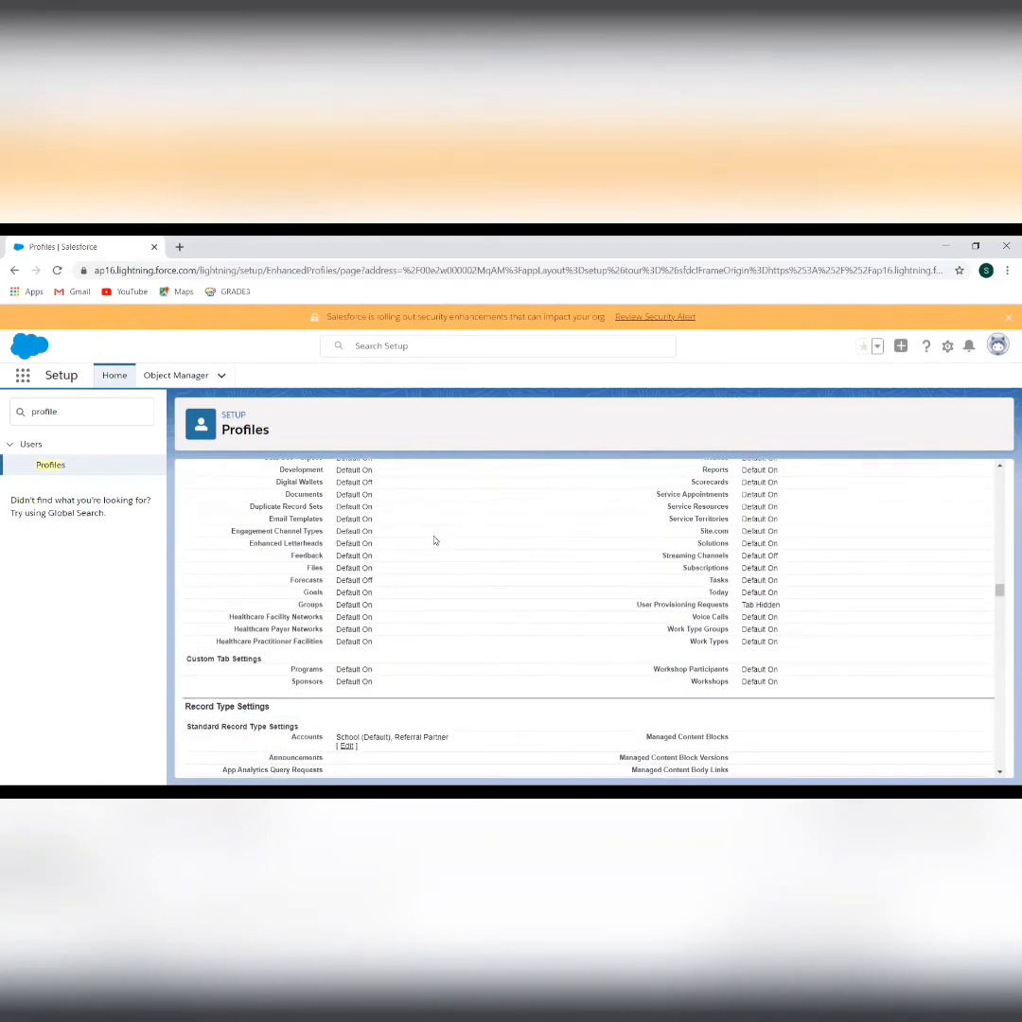
pyautogui.scroll(-2, 434, 541)
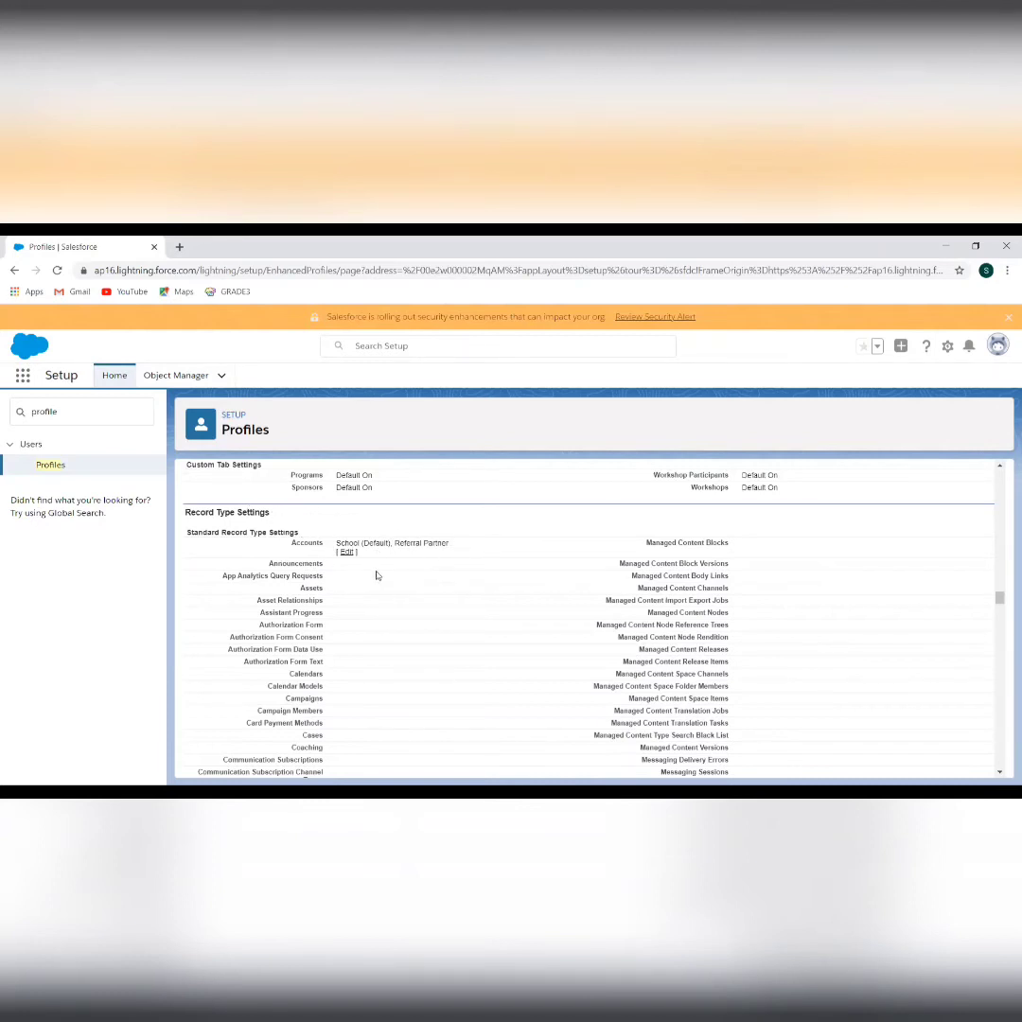
pyautogui.scroll(-3, 398, 614)
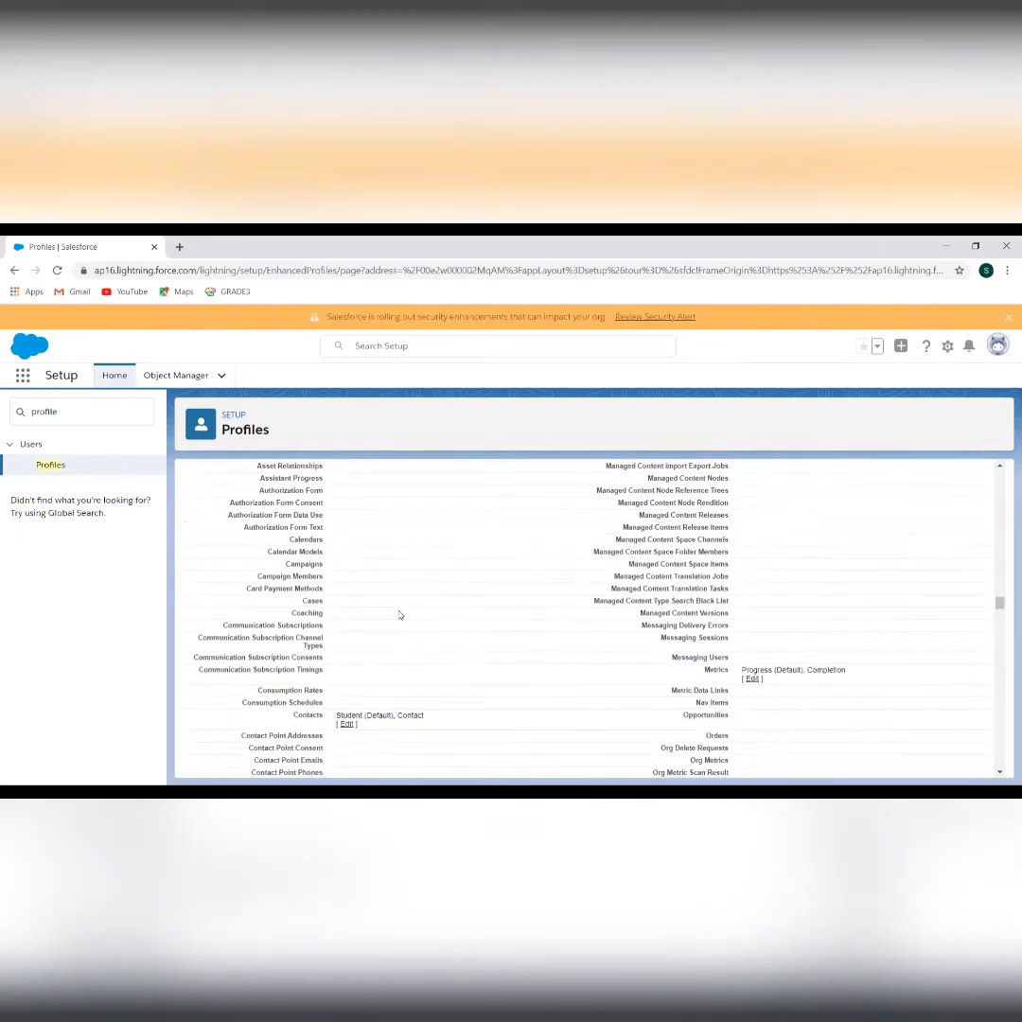
pyautogui.scroll(-20, 399, 615)
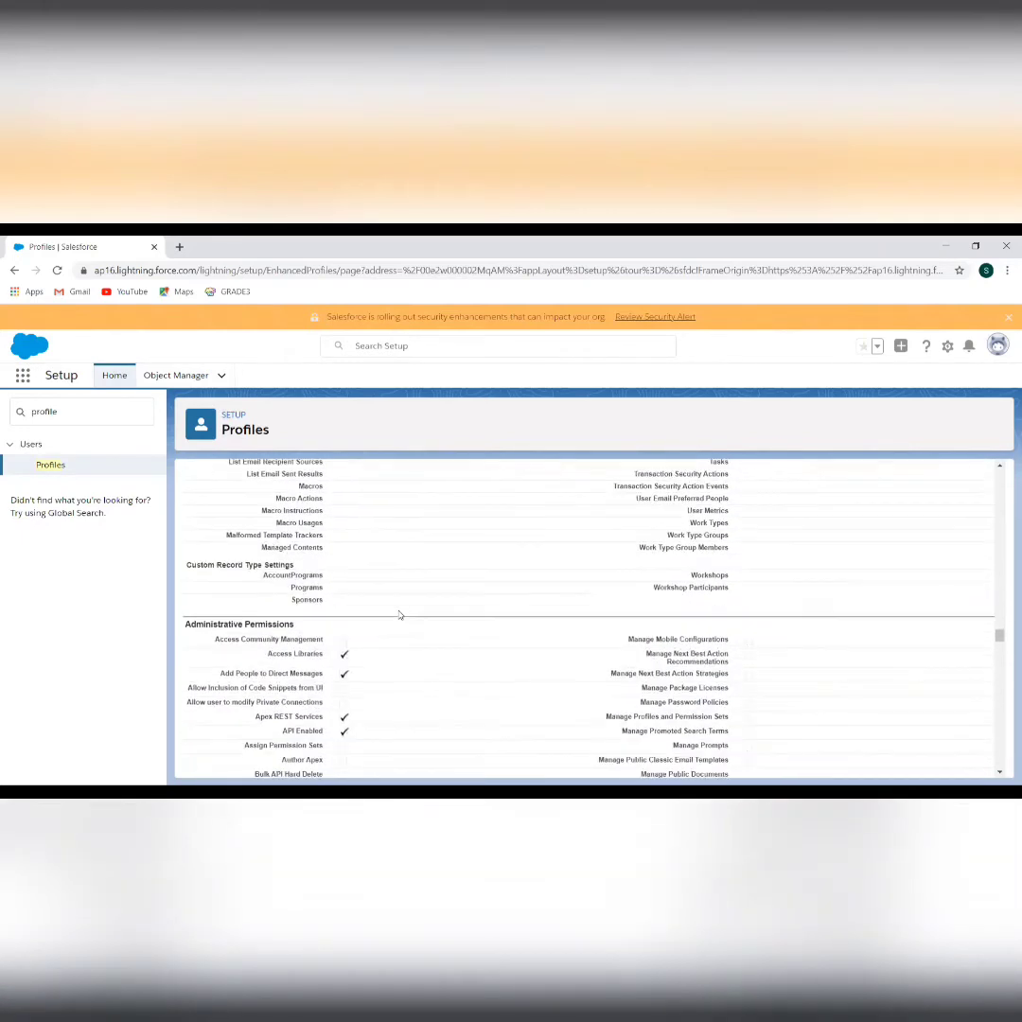
pyautogui.scroll(-4, 399, 615)
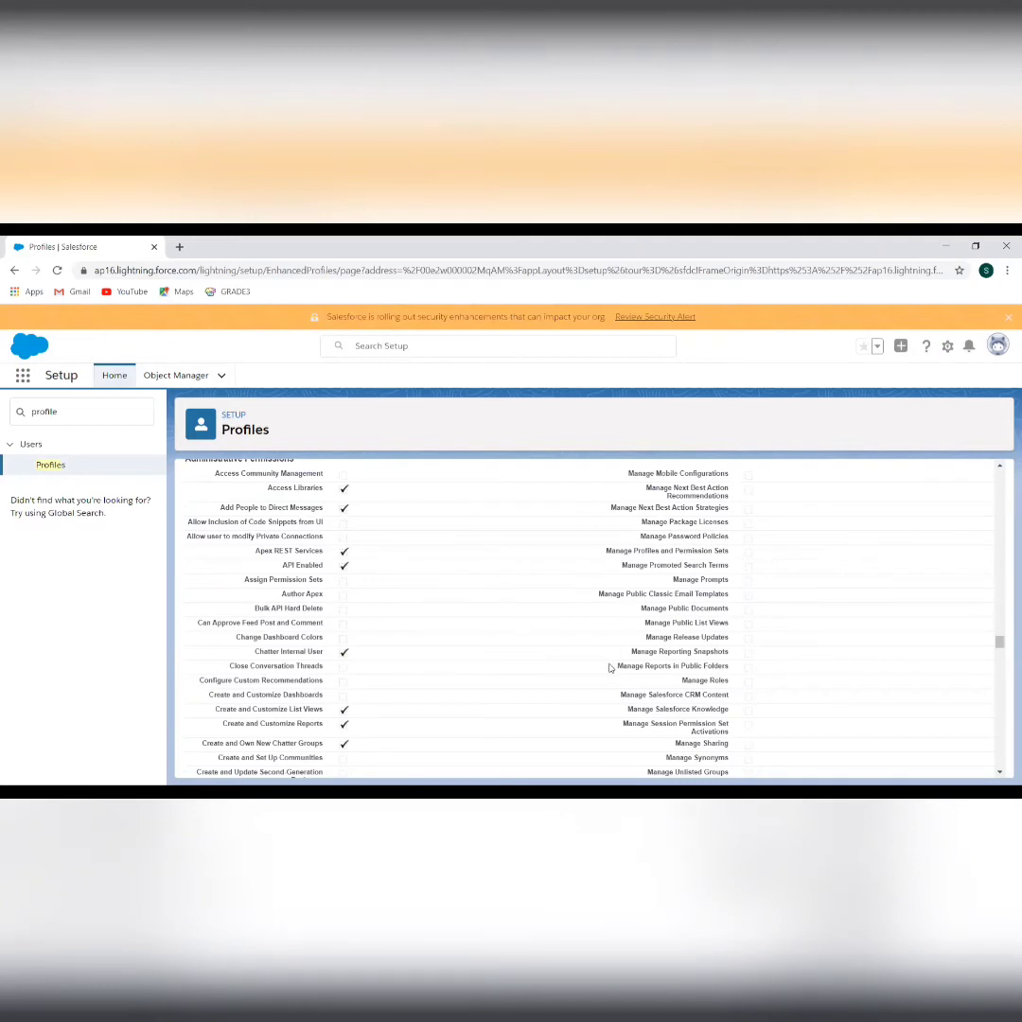
pyautogui.scroll(-2, 532, 669)
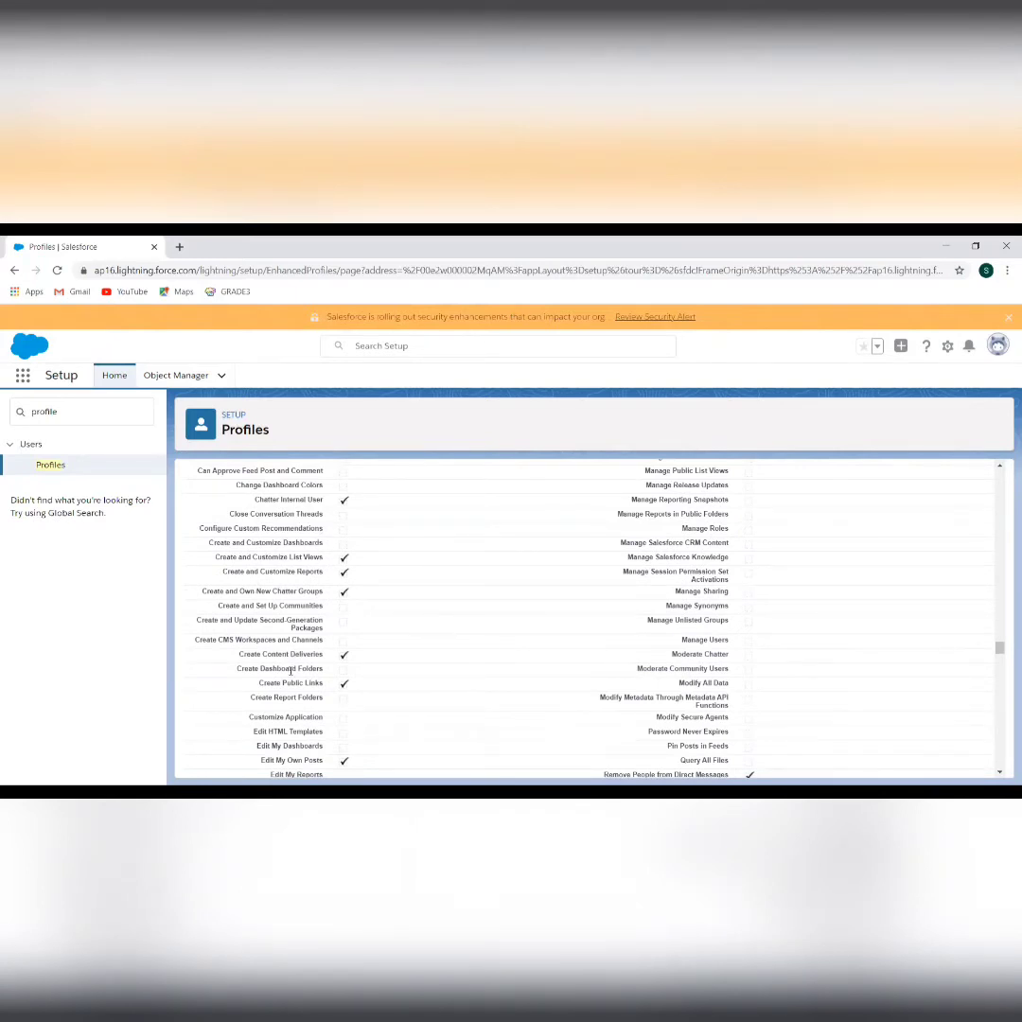
pyautogui.scroll(-1, 291, 667)
pyautogui.scroll(-1, 290, 669)
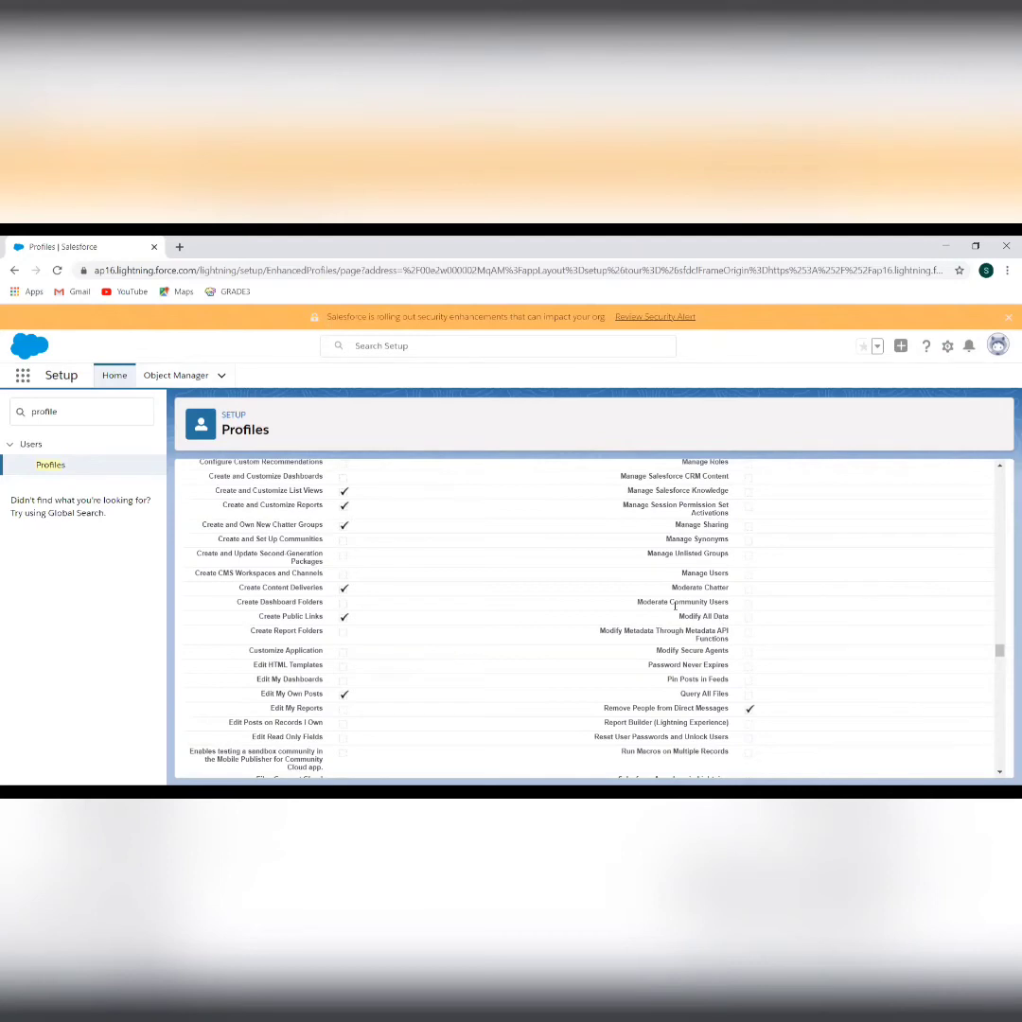
pyautogui.scroll(-1, 686, 705)
pyautogui.scroll(-5, 687, 705)
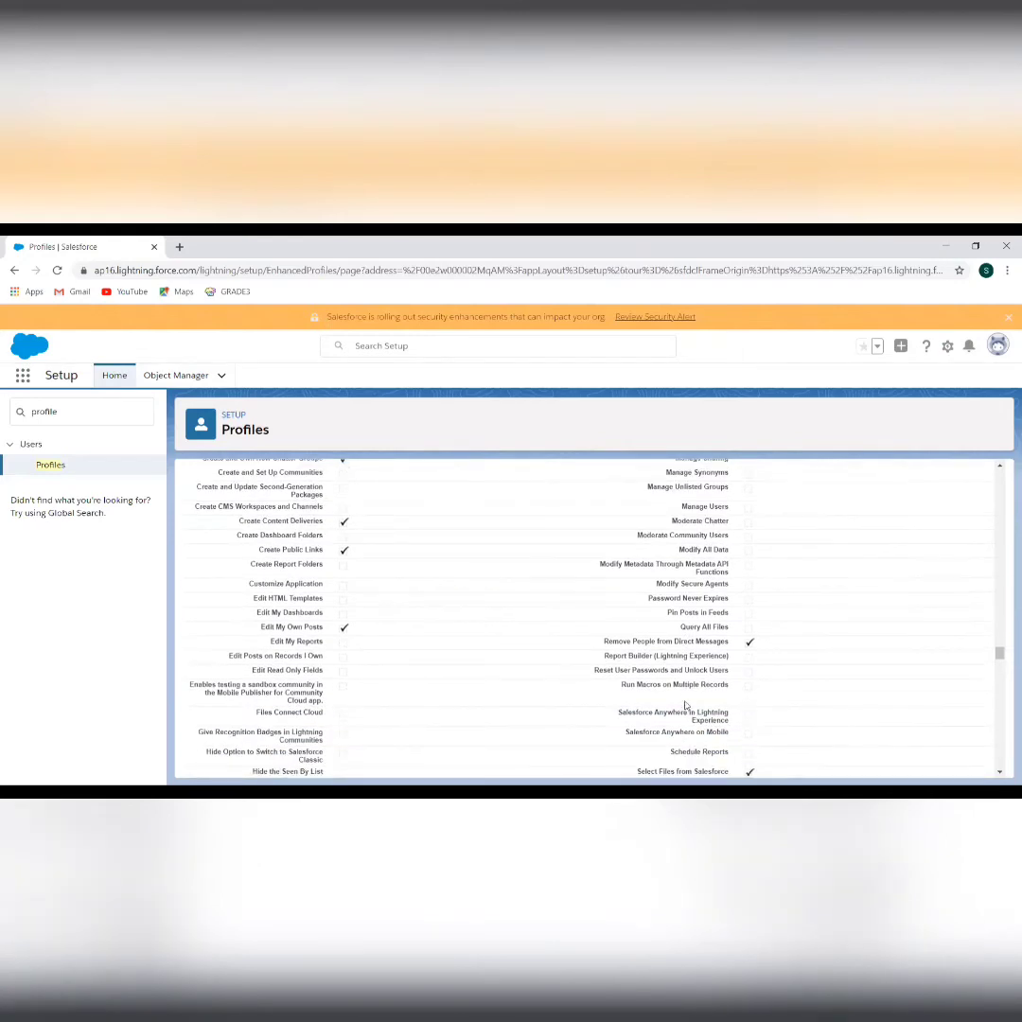
pyautogui.scroll(-3, 686, 705)
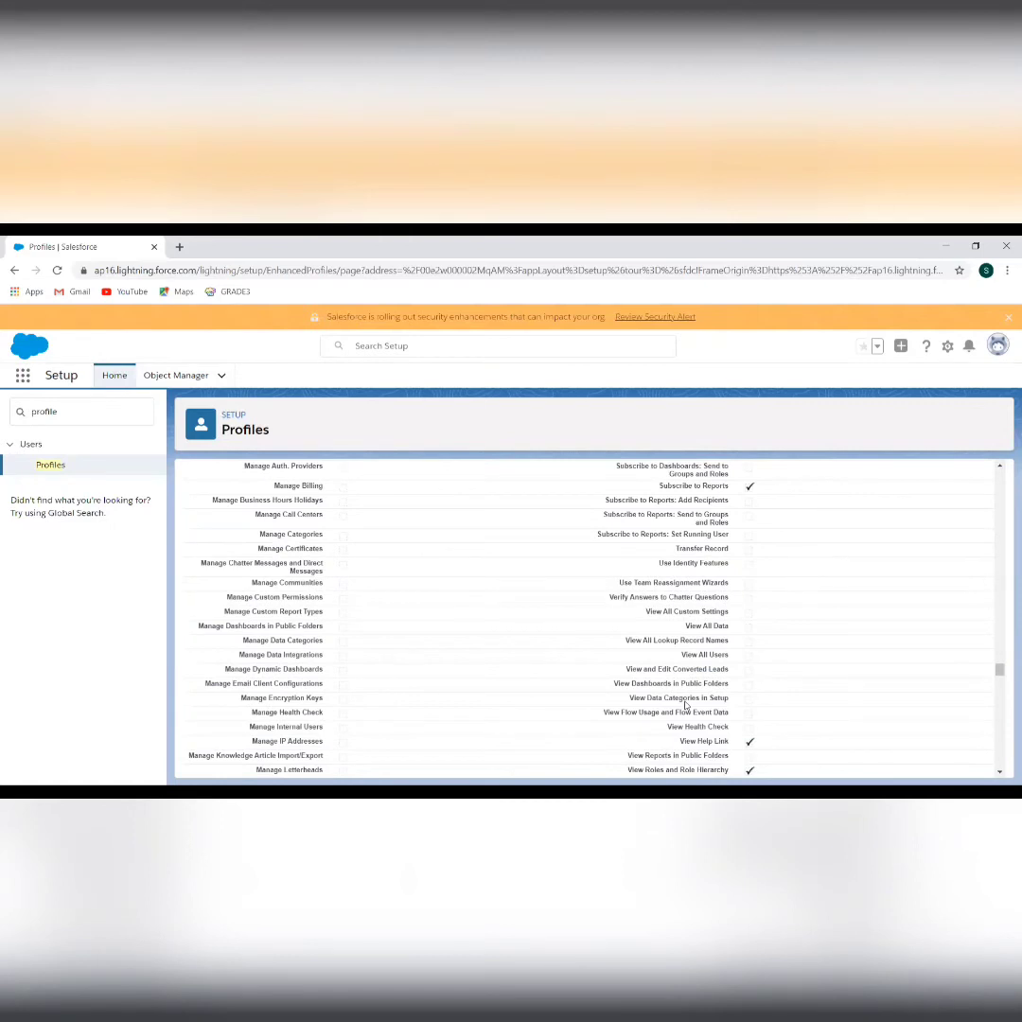
pyautogui.scroll(-3, 686, 705)
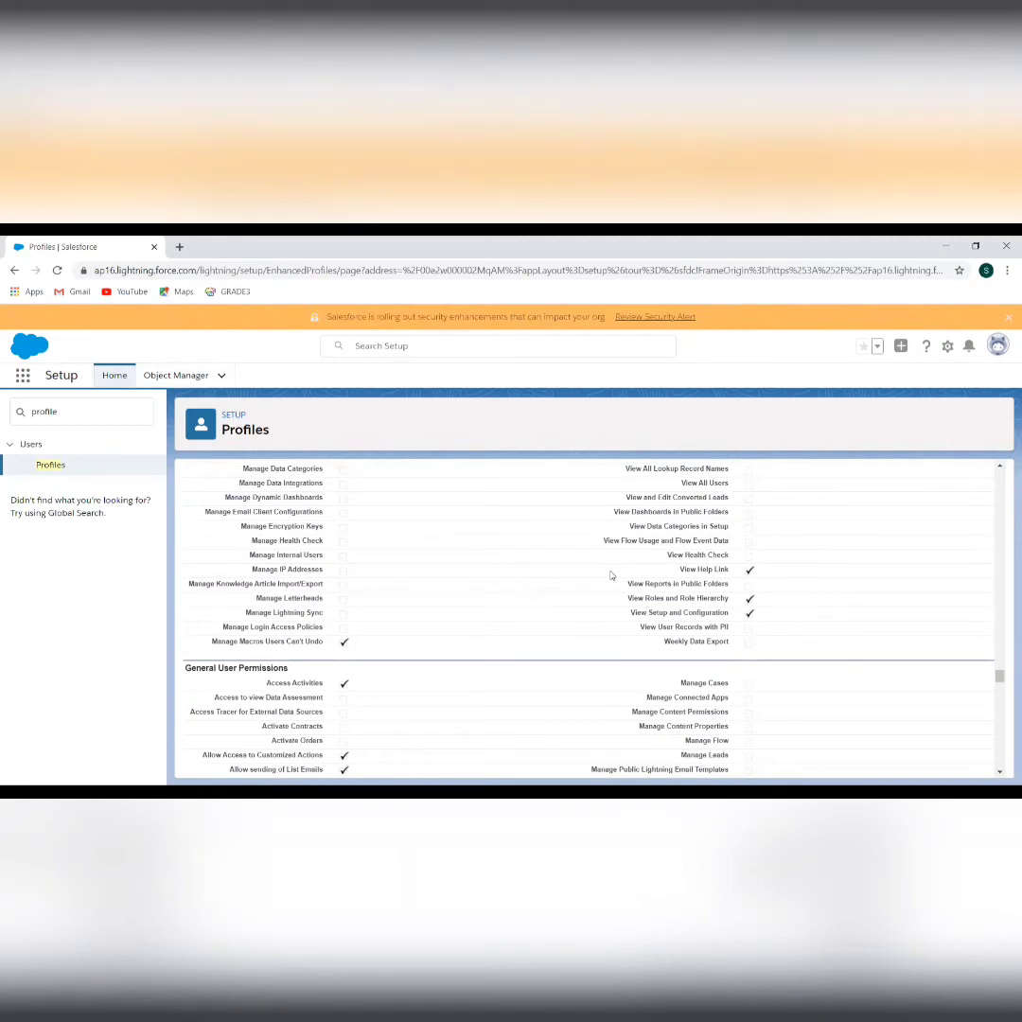
pyautogui.scroll(-1, 603, 606)
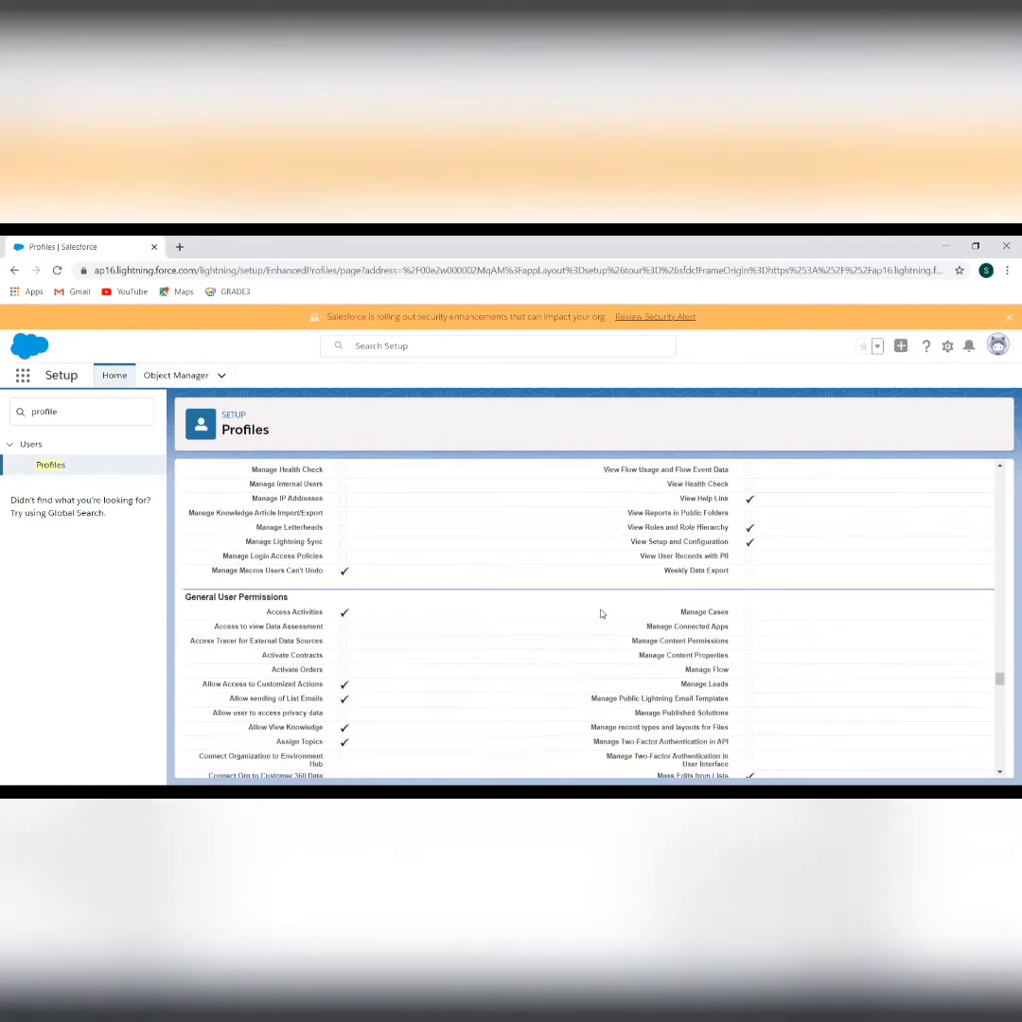
pyautogui.scroll(-1, 411, 647)
pyautogui.scroll(-1, 411, 646)
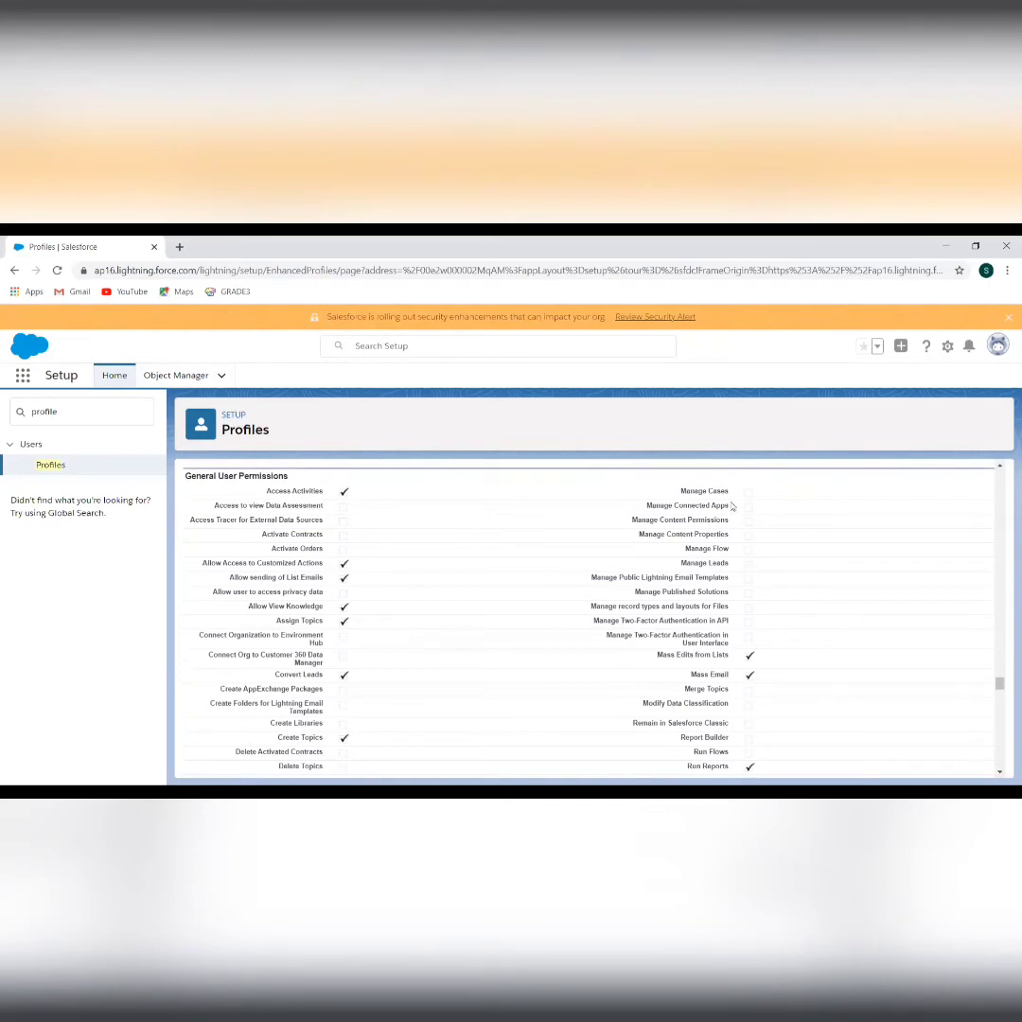
pyautogui.scroll(-3, 440, 628)
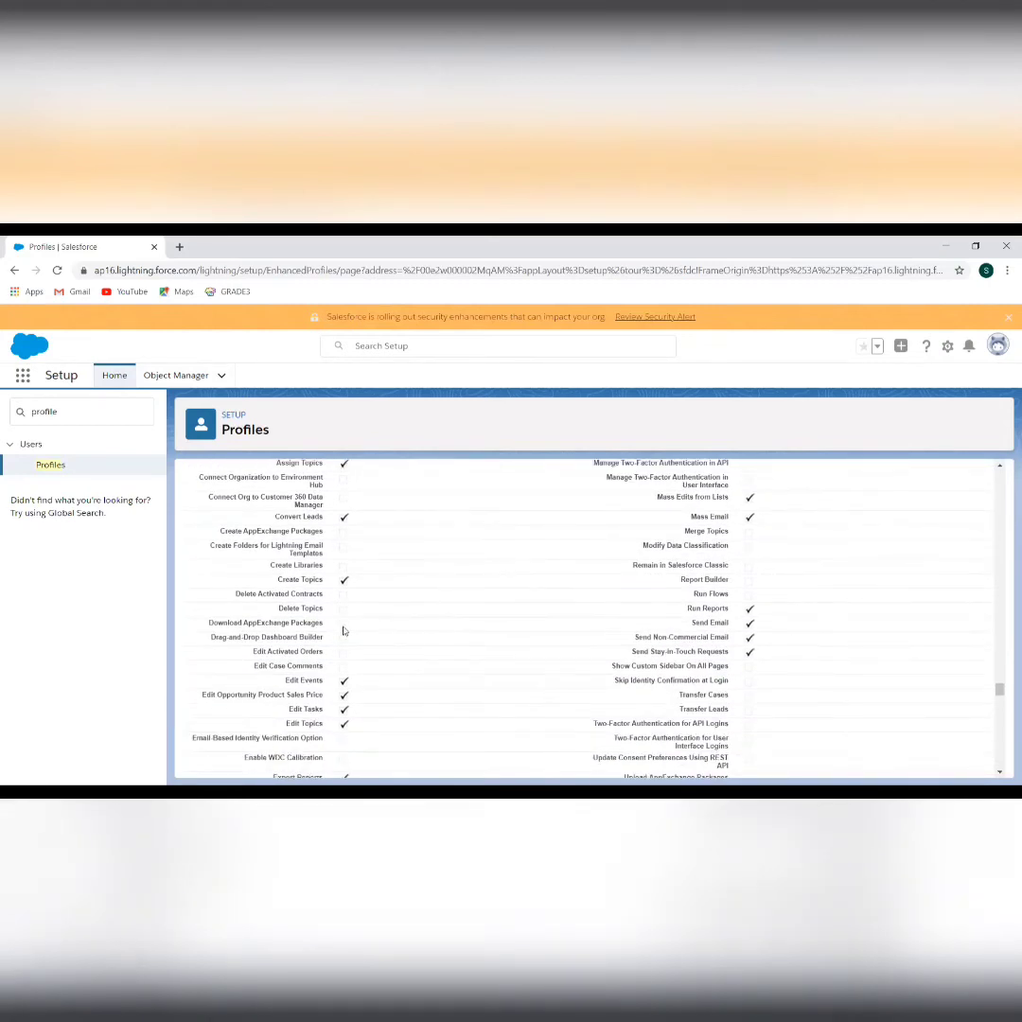
pyautogui.scroll(-4, 425, 626)
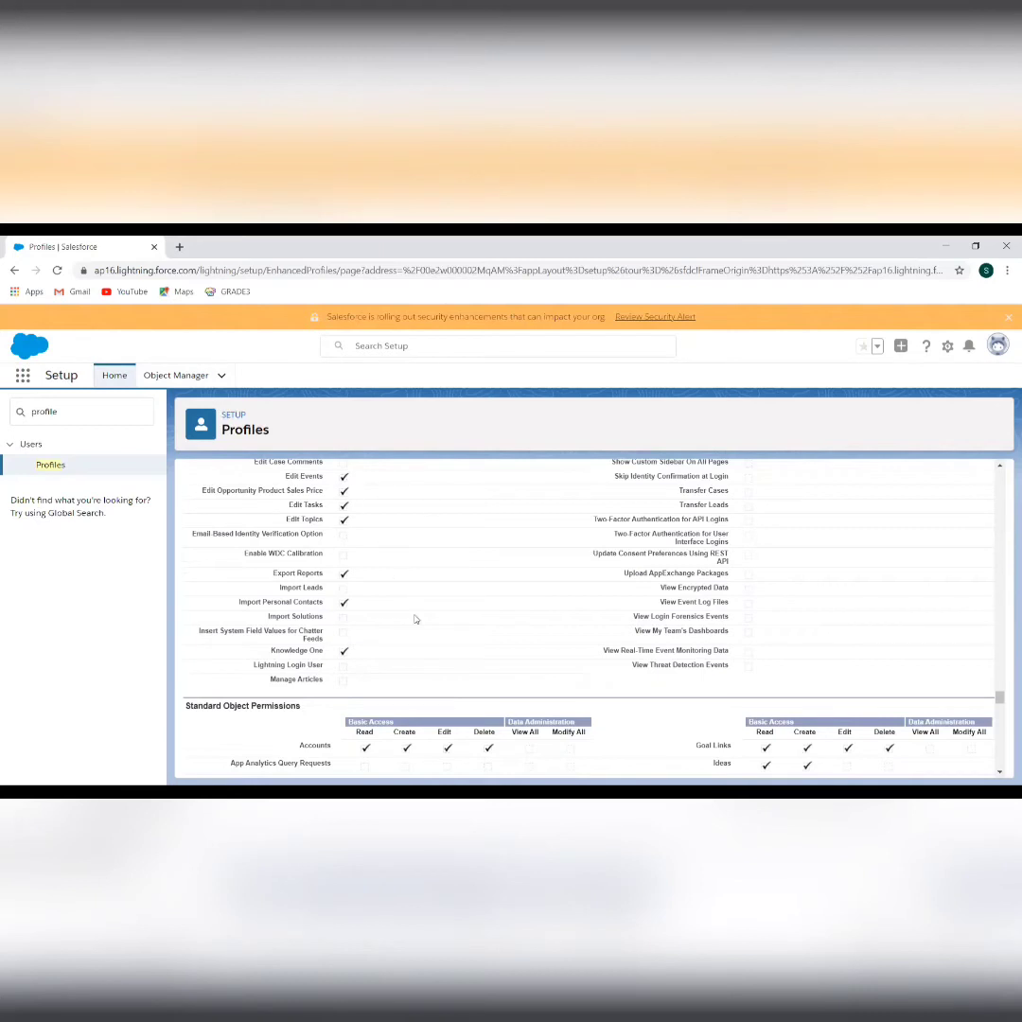
pyautogui.scroll(-1, 518, 686)
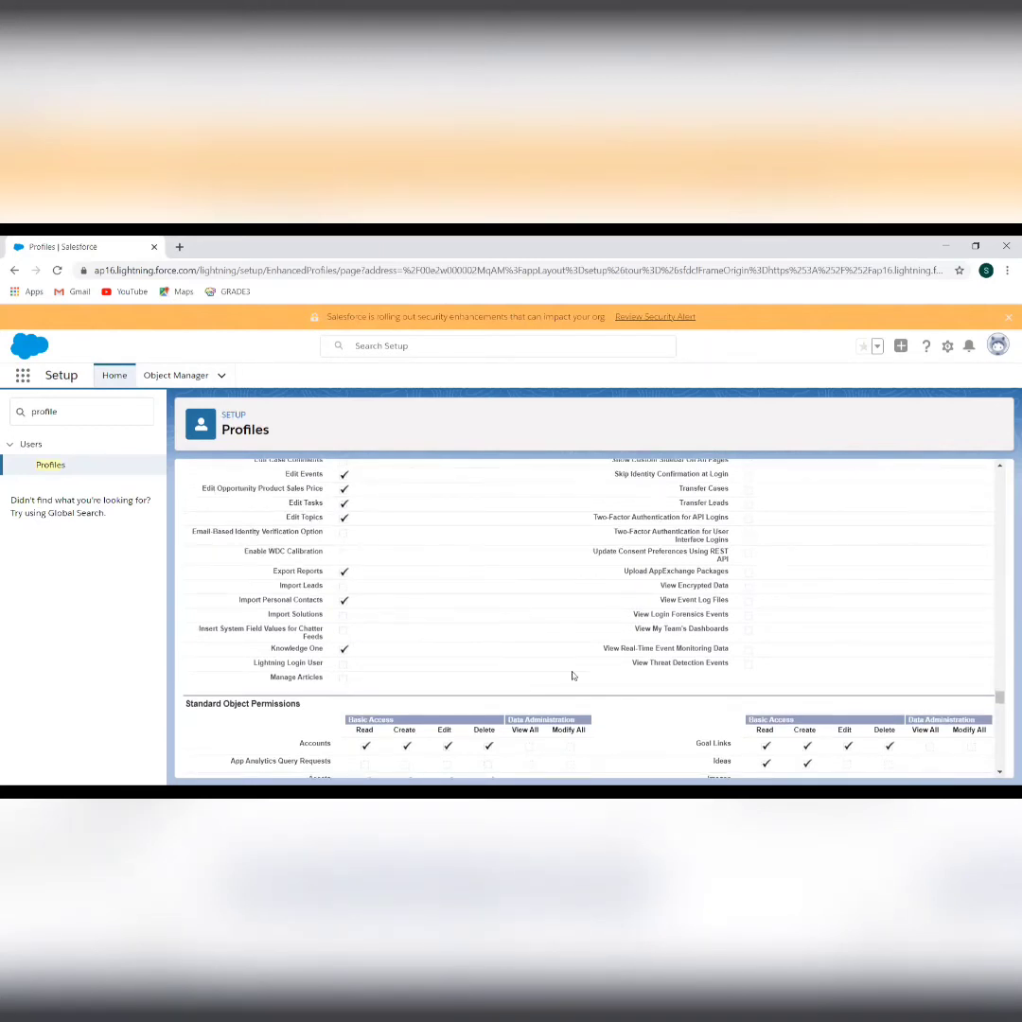
pyautogui.scroll(-4, 522, 590)
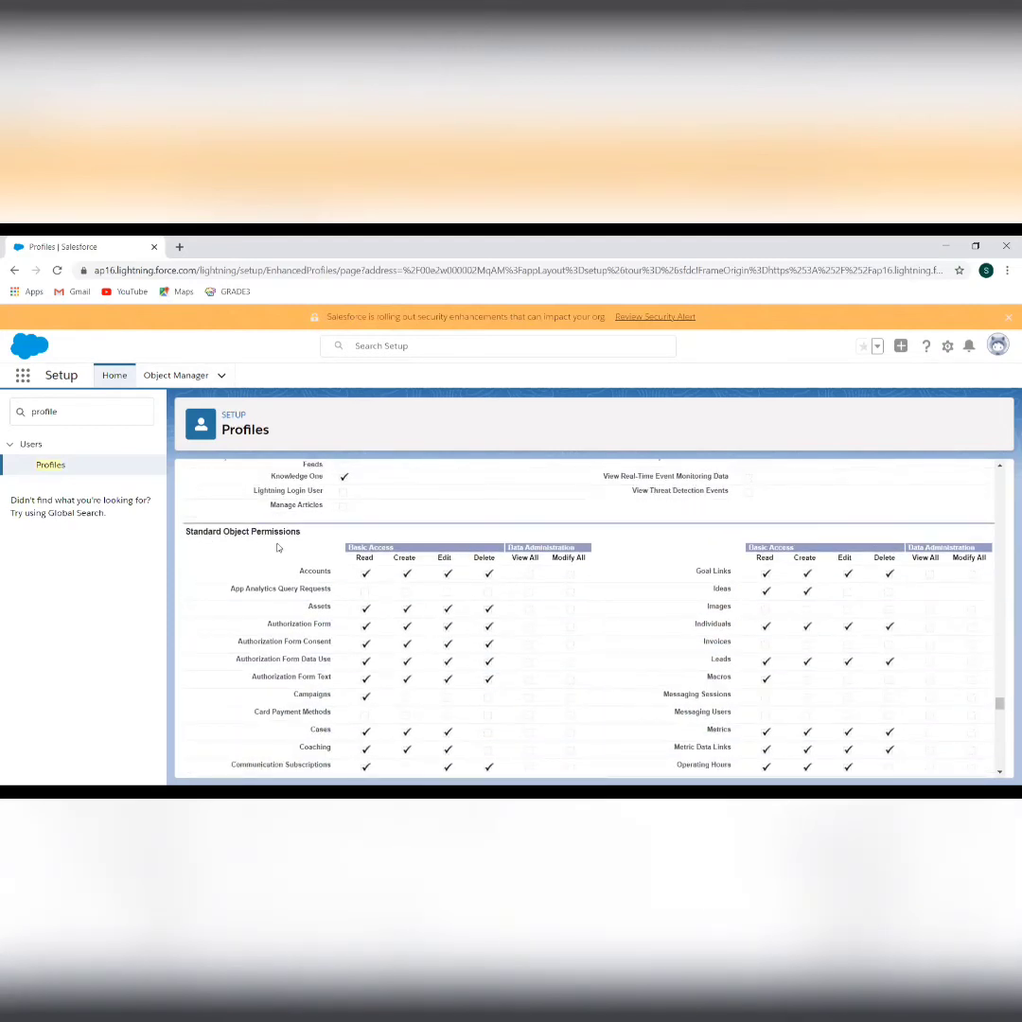
pyautogui.scroll(-5, 317, 656)
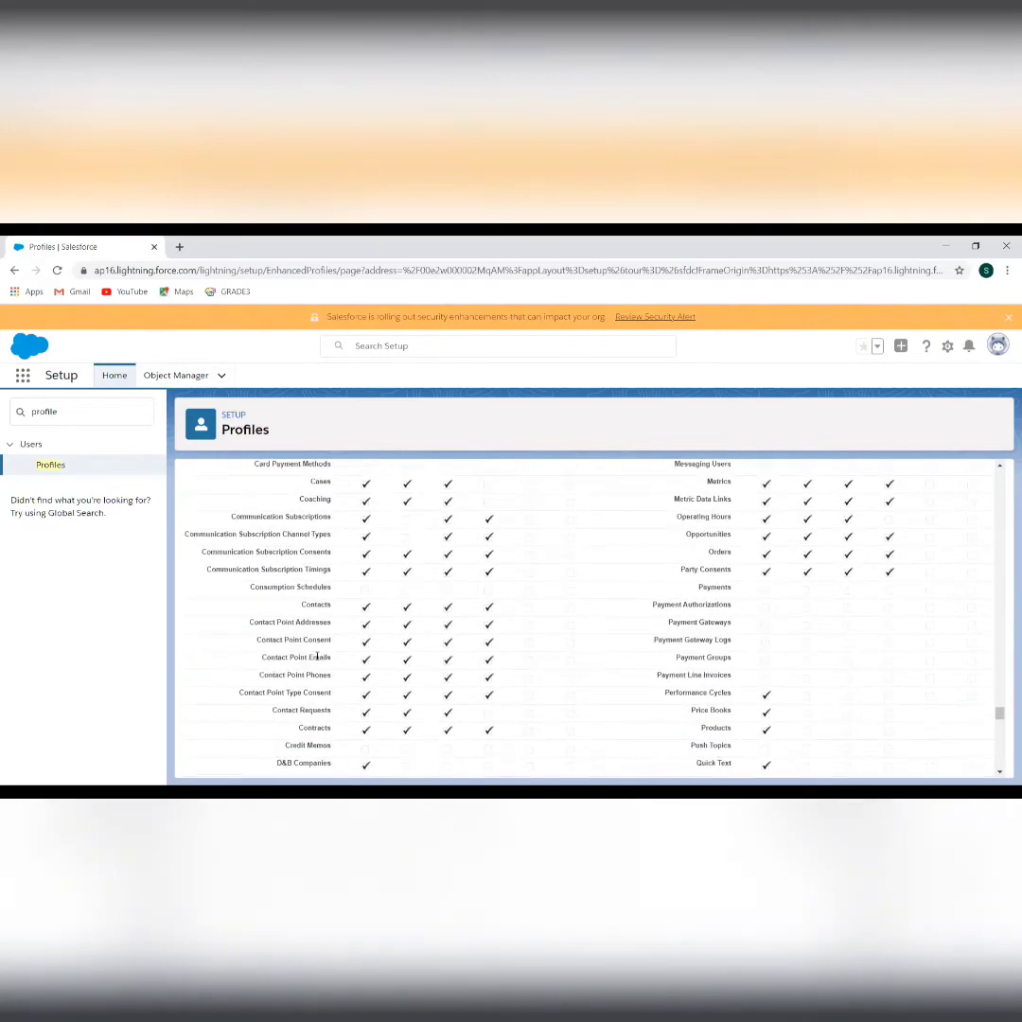
pyautogui.scroll(5, 310, 579)
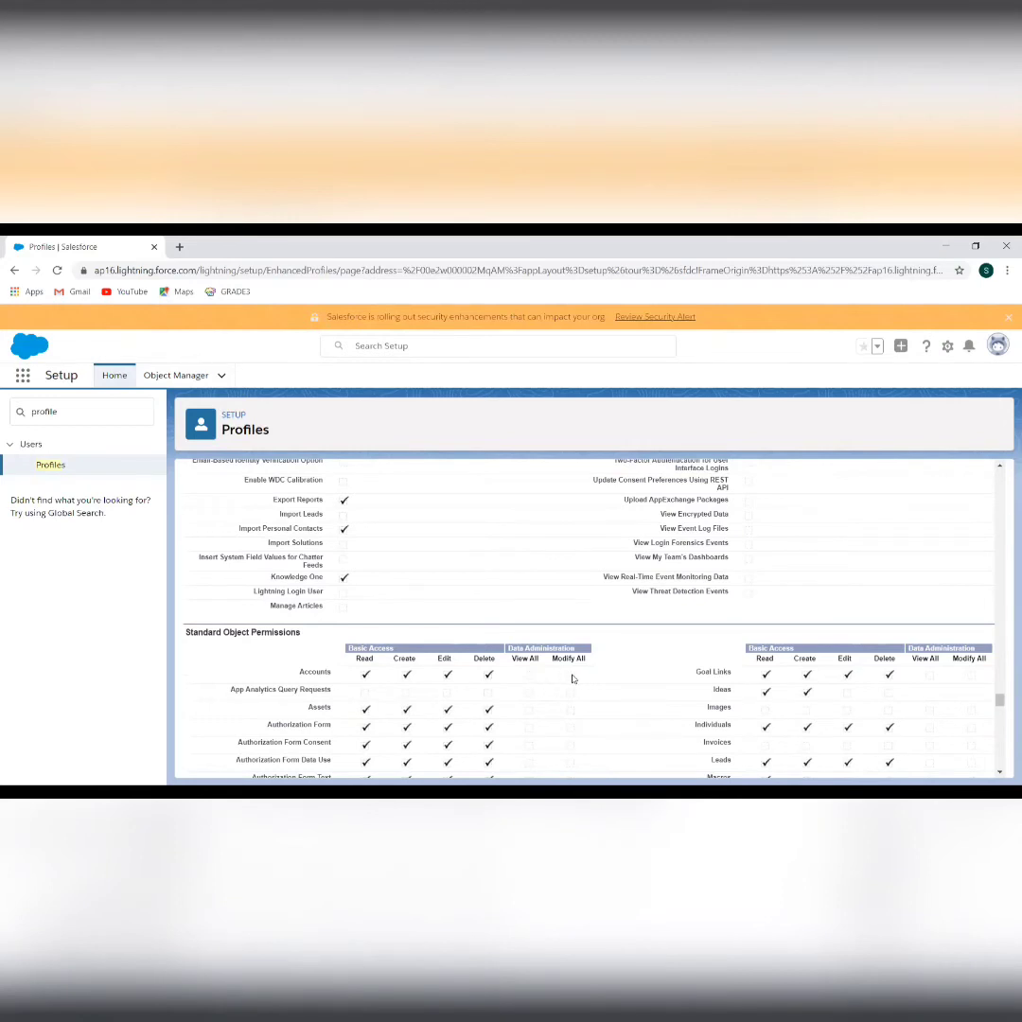
pyautogui.scroll(-3, 572, 679)
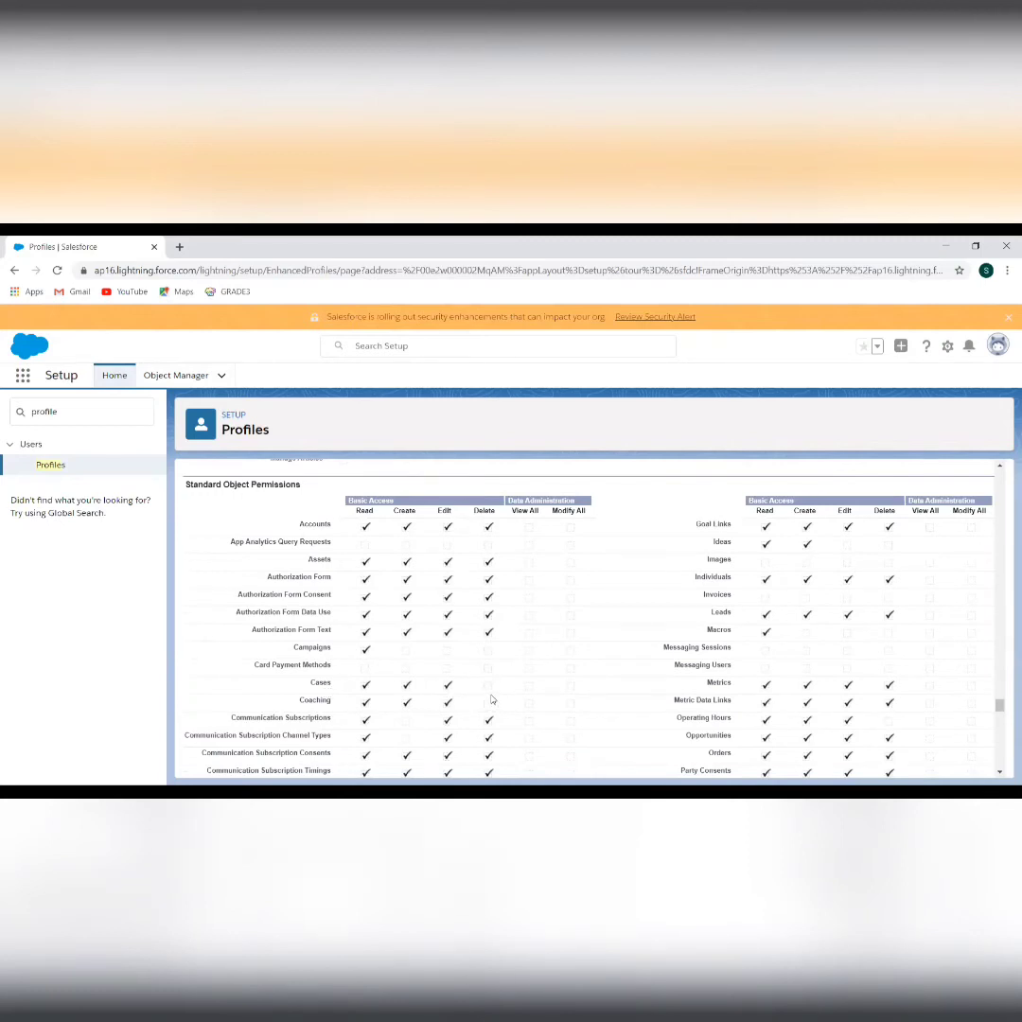
pyautogui.scroll(-3, 568, 700)
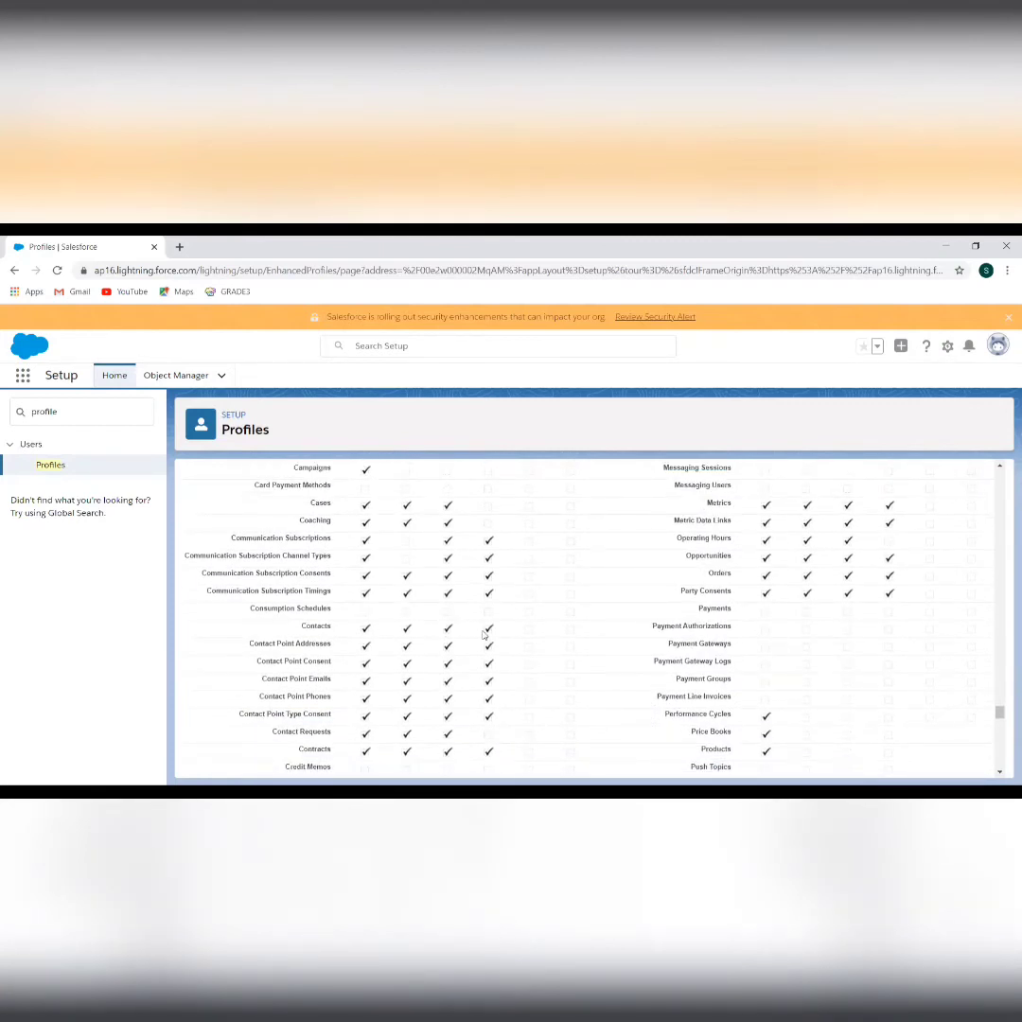
pyautogui.scroll(-2, 645, 662)
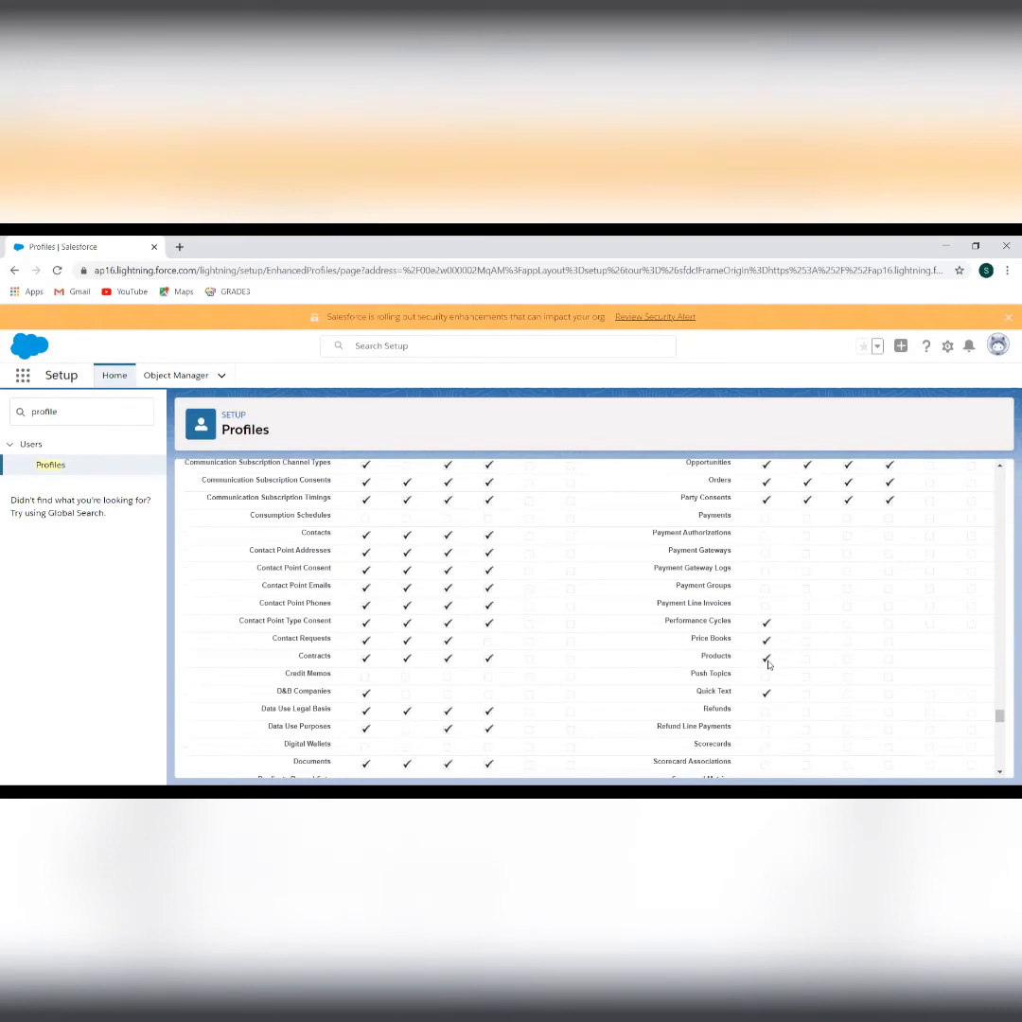
pyautogui.scroll(-5, 640, 698)
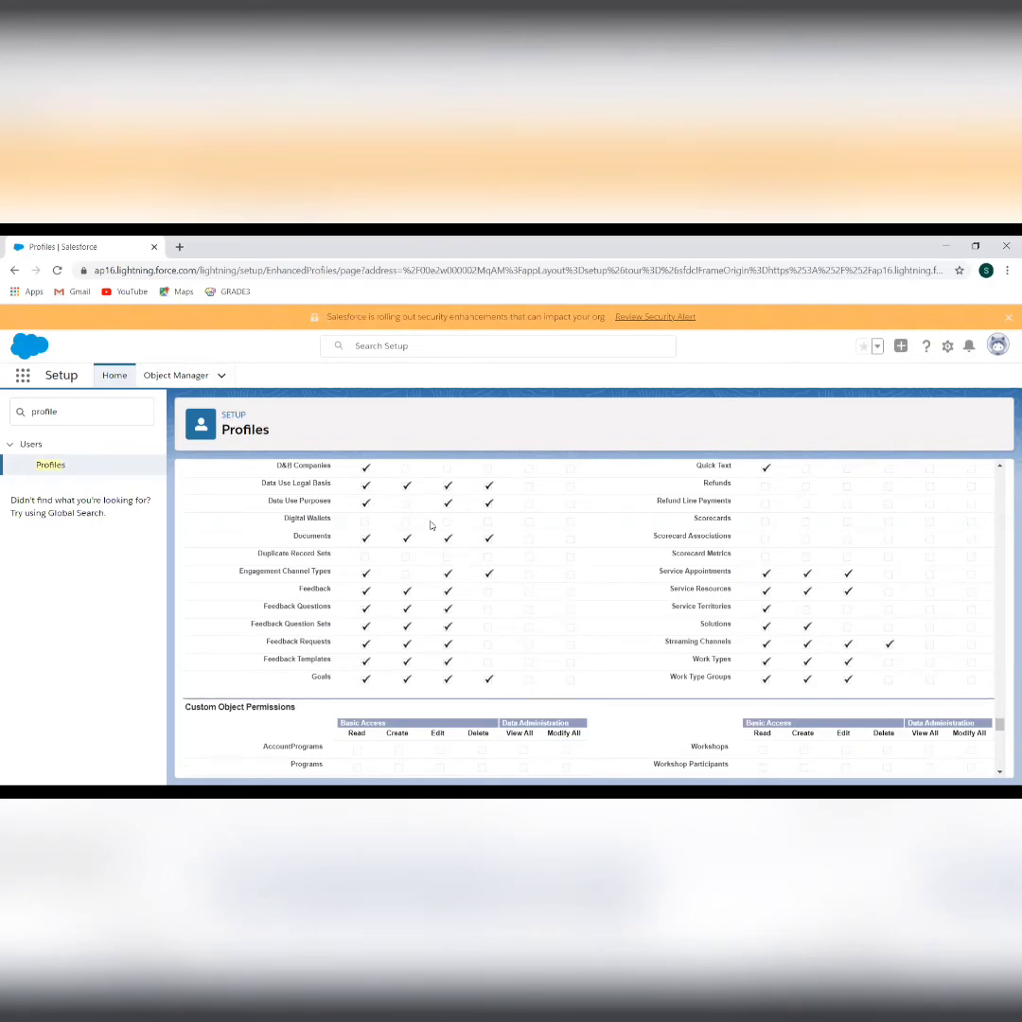
pyautogui.scroll(-3, 653, 620)
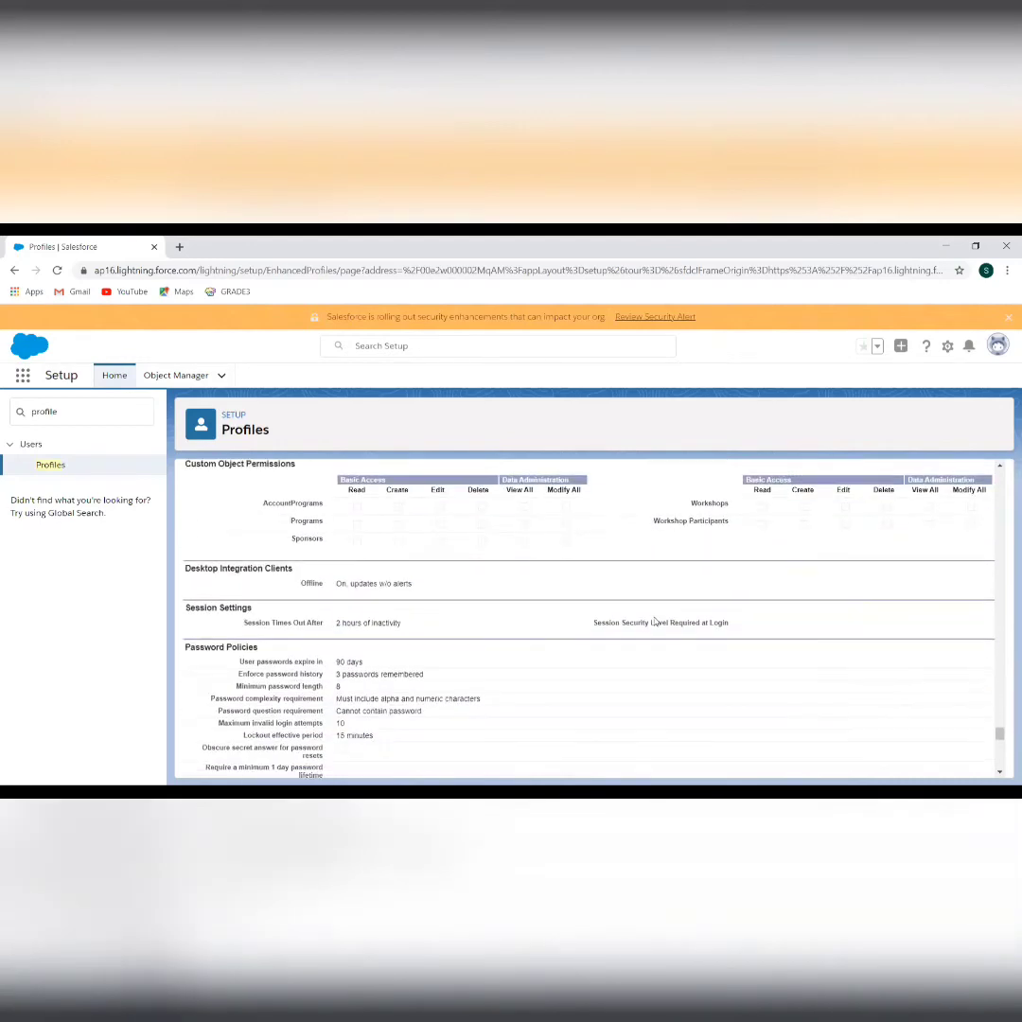
pyautogui.scroll(3, 653, 622)
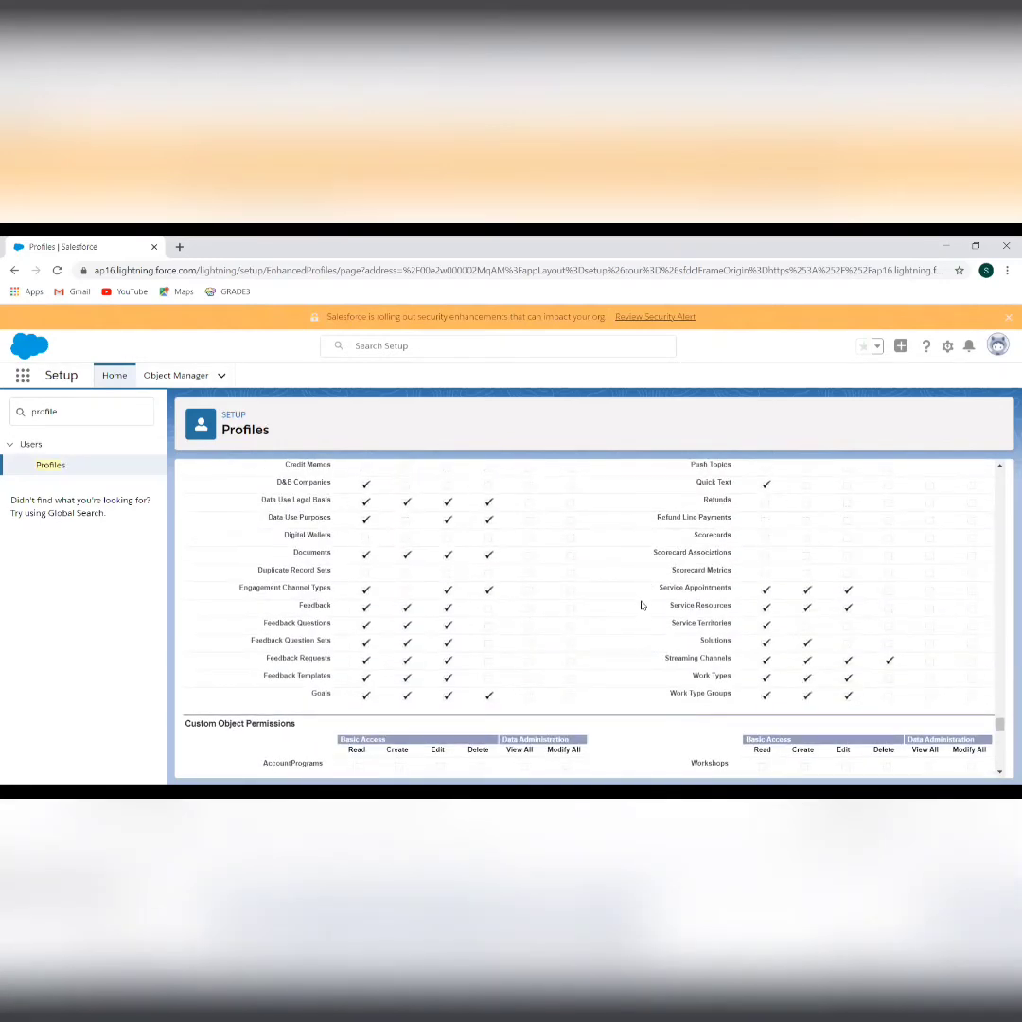
pyautogui.scroll(-2, 641, 606)
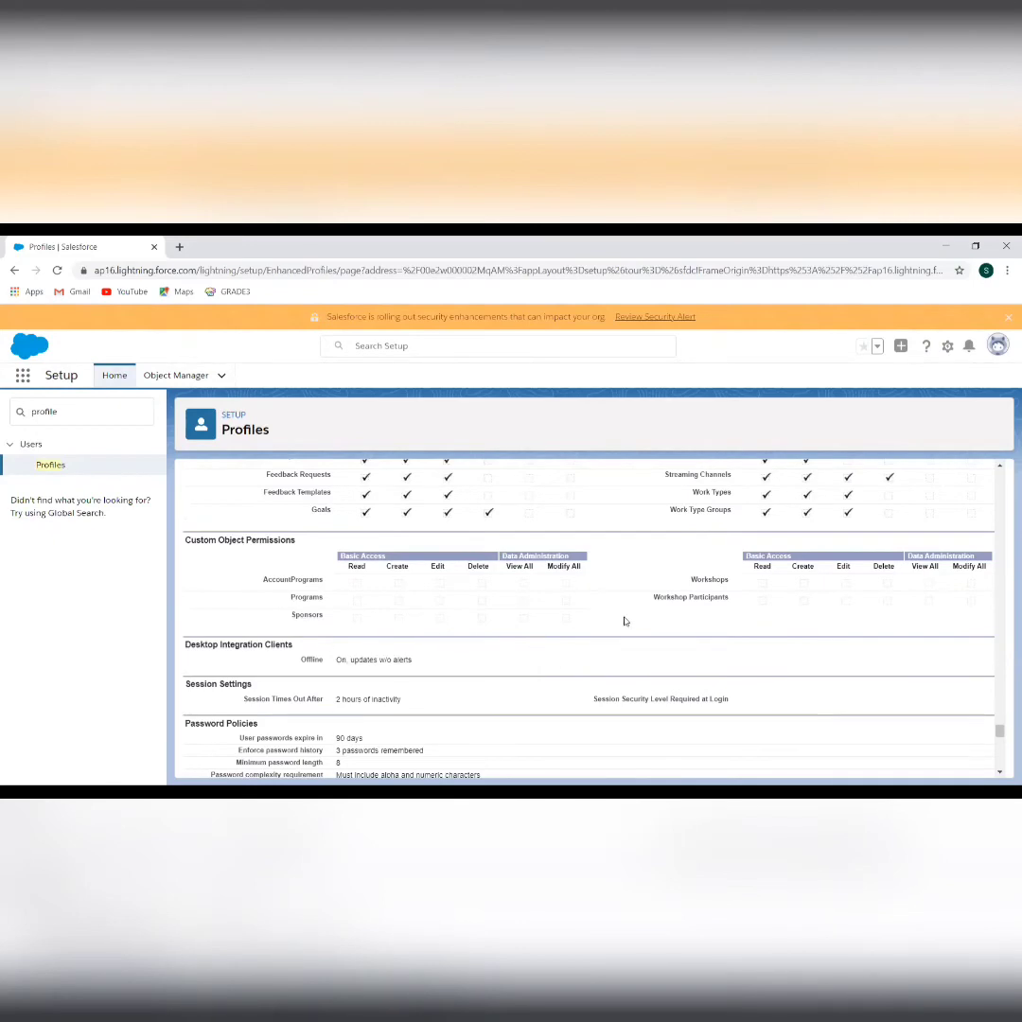
pyautogui.scroll(-3, 624, 620)
pyautogui.scroll(4, 610, 539)
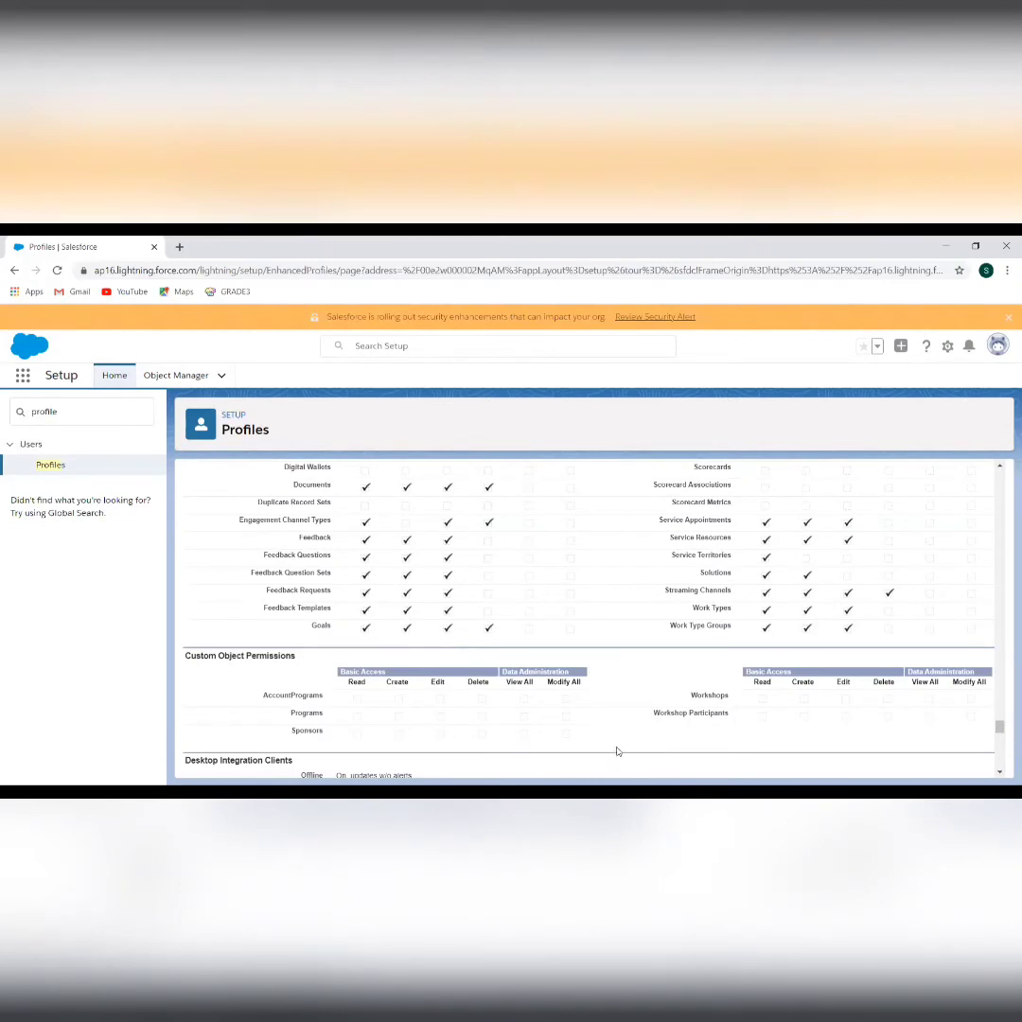
pyautogui.scroll(-3, 611, 730)
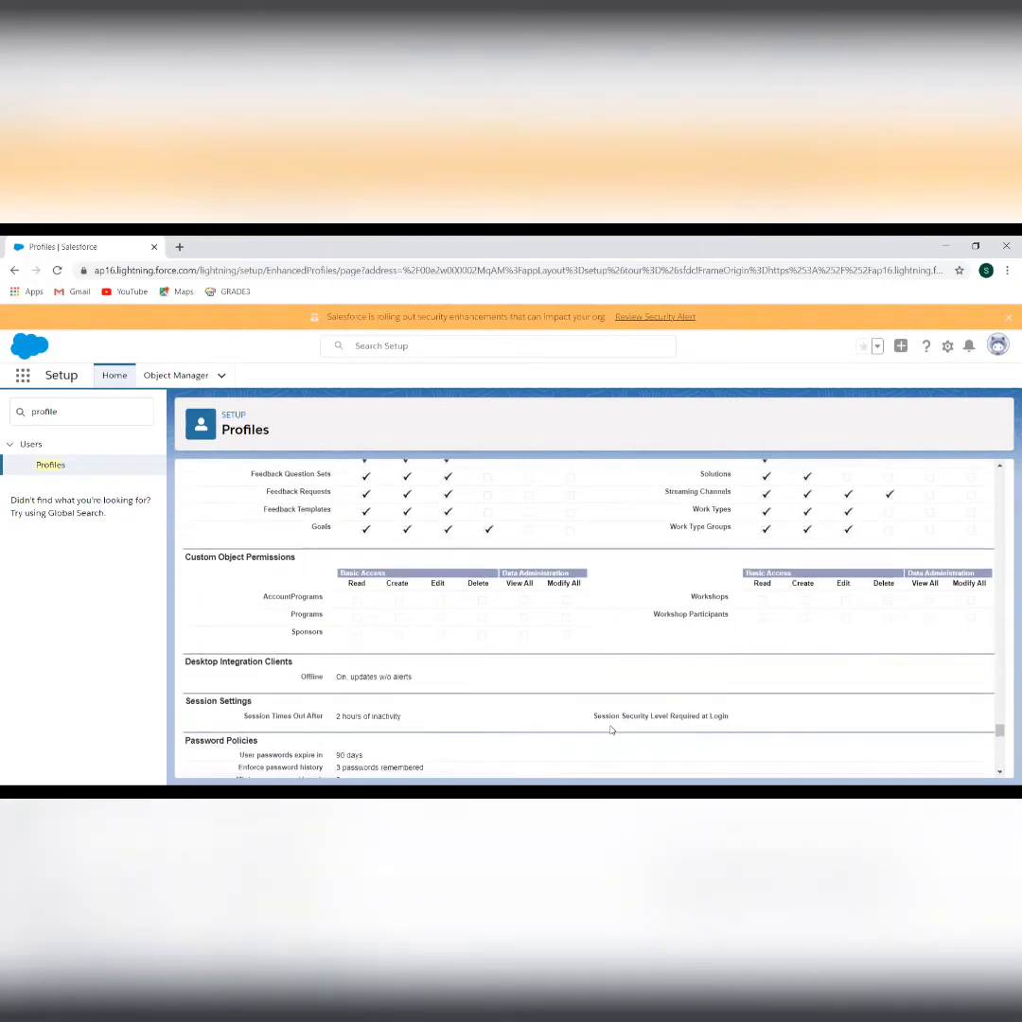
pyautogui.scroll(-1, 448, 617)
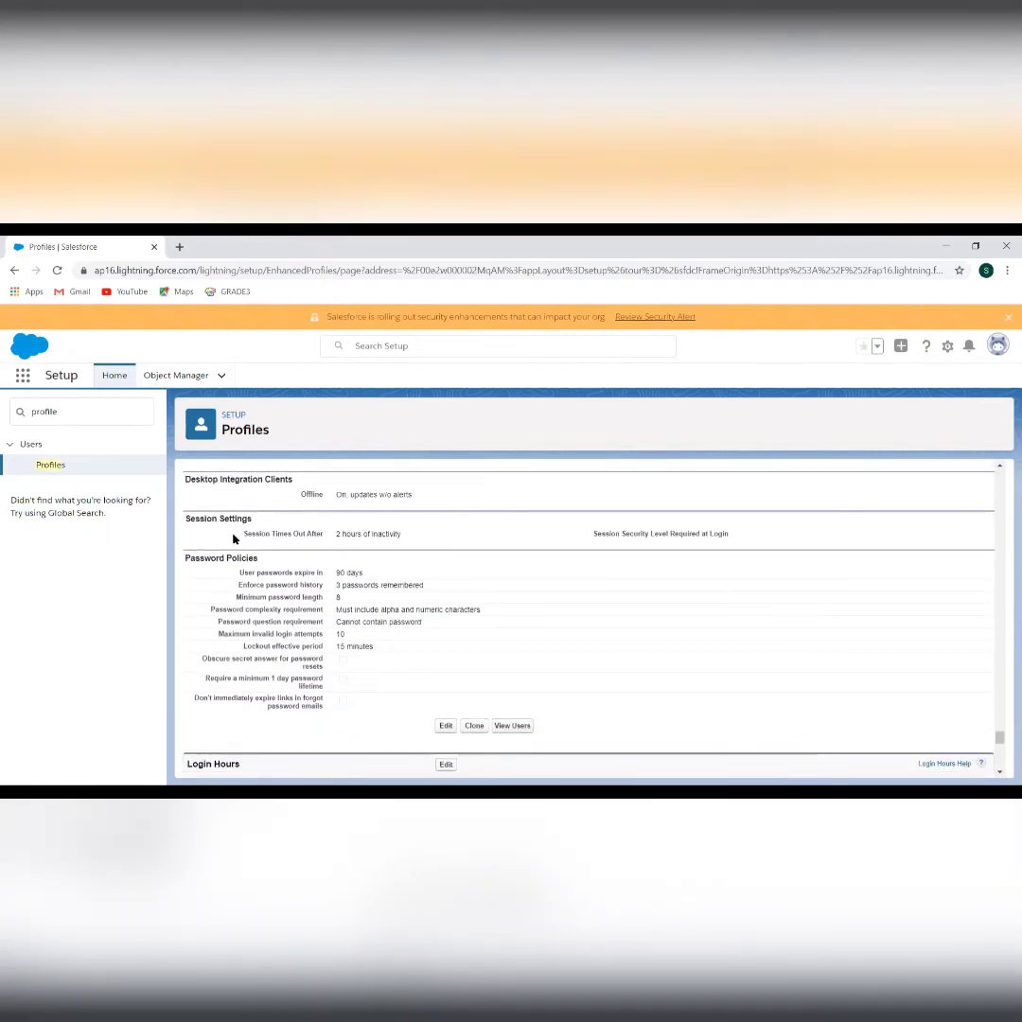
pyautogui.scroll(-4, 278, 527)
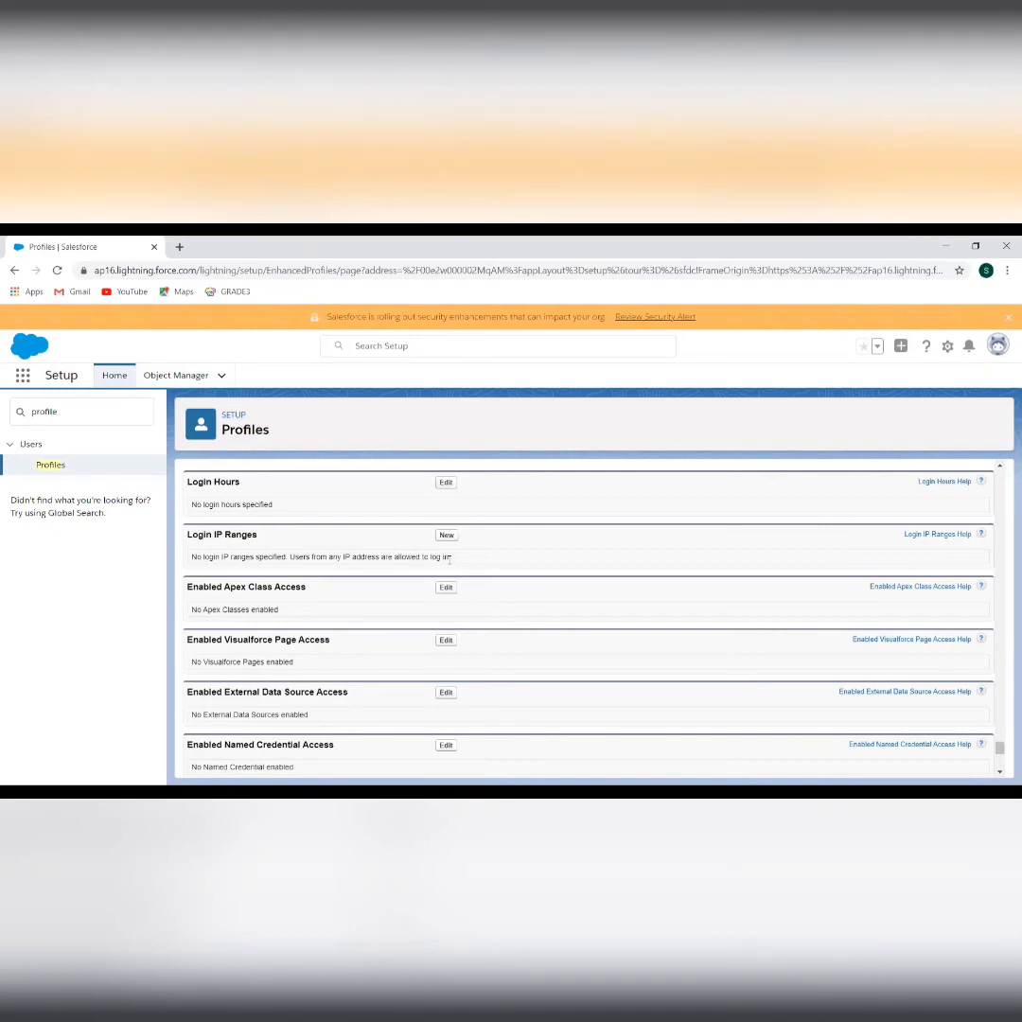
pyautogui.scroll(-5, 448, 559)
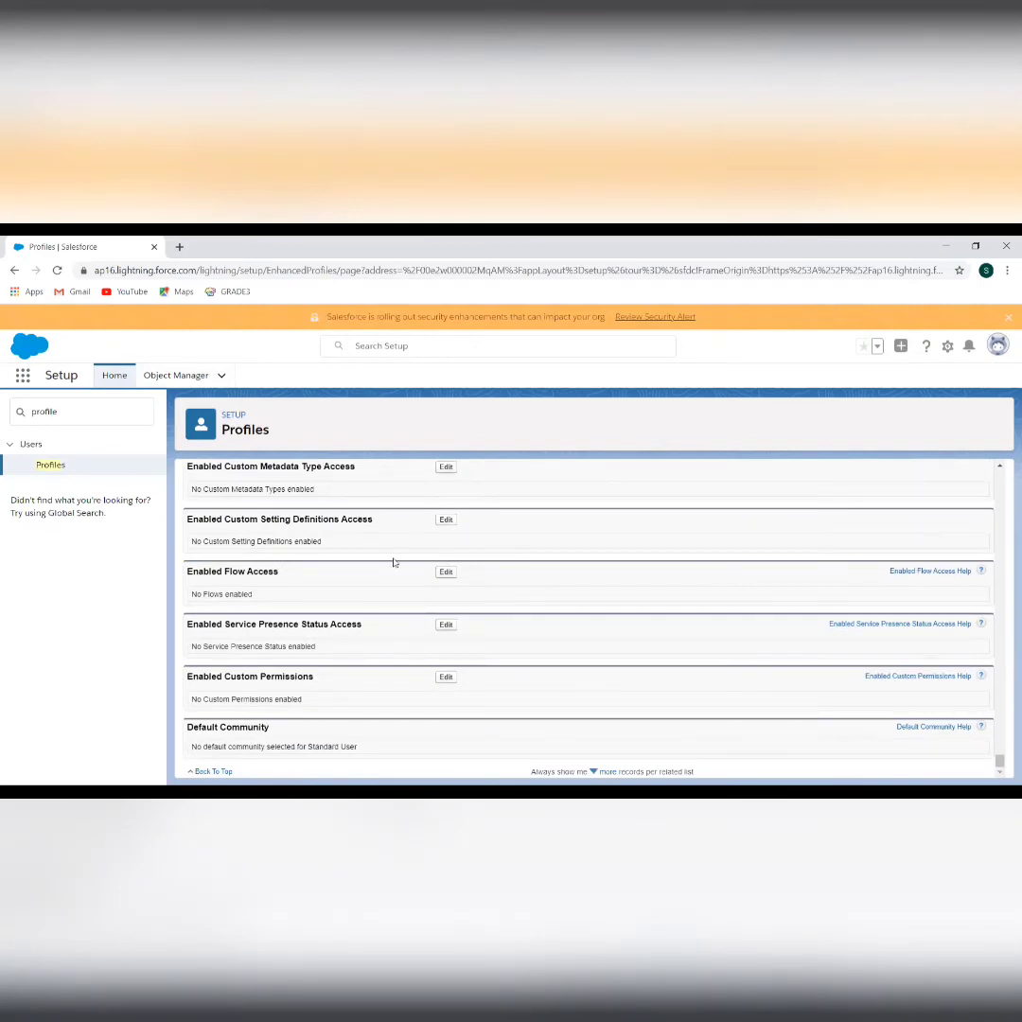
pyautogui.scroll(15, 394, 562)
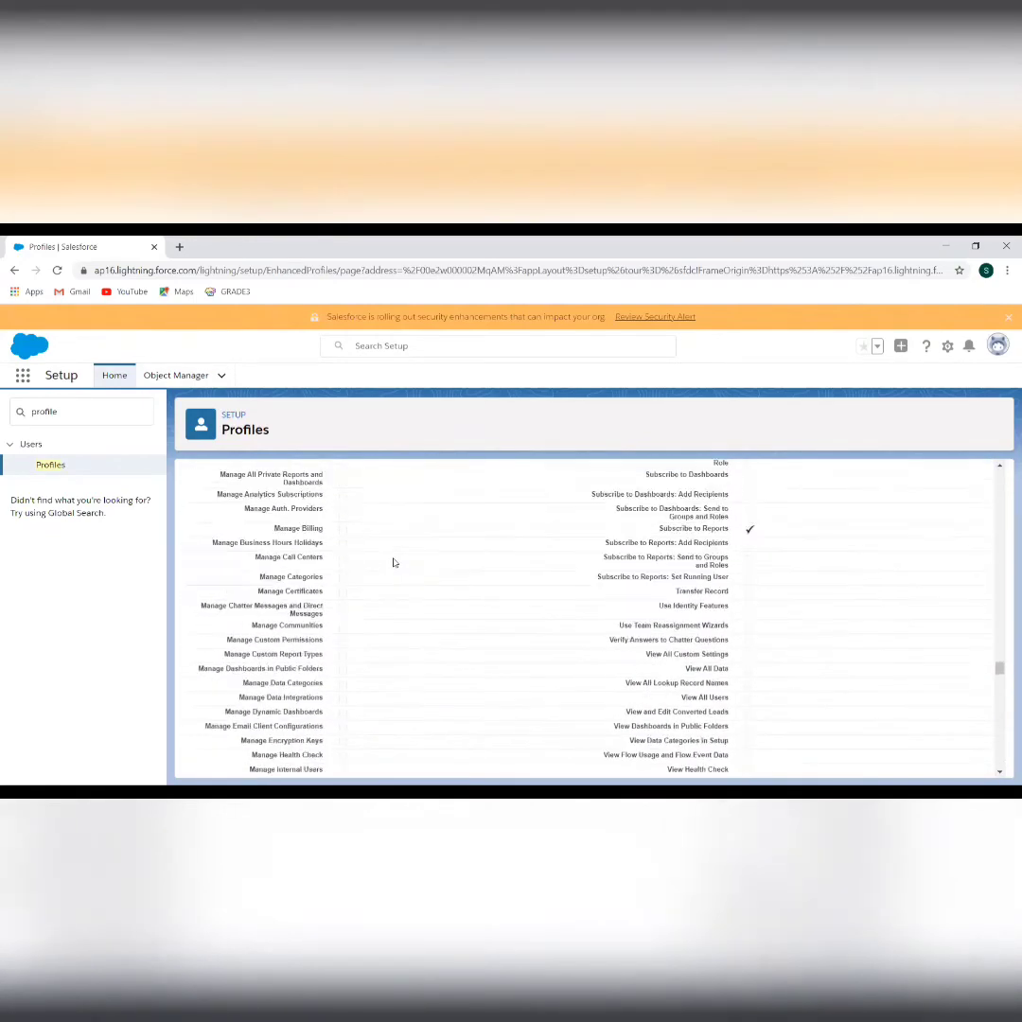
pyautogui.scroll(15, 393, 562)
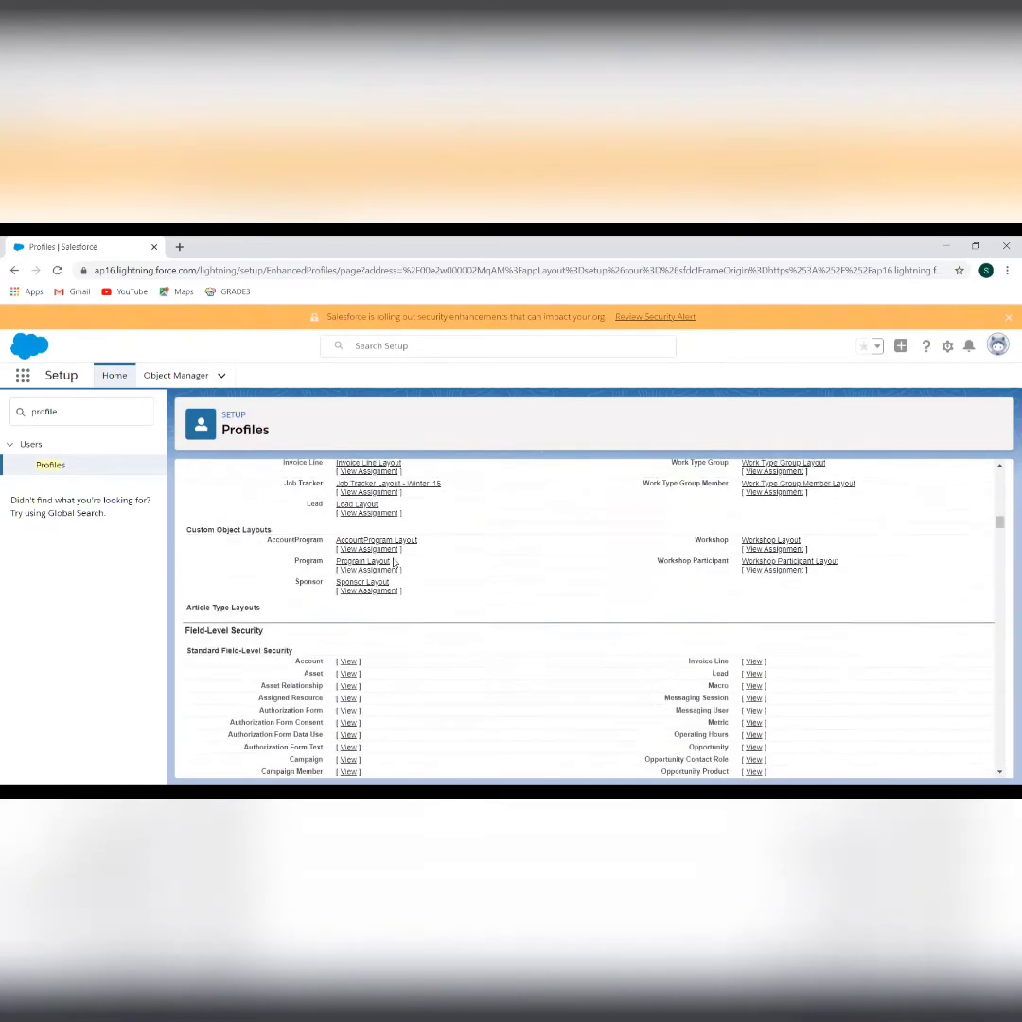
pyautogui.scroll(8, 394, 563)
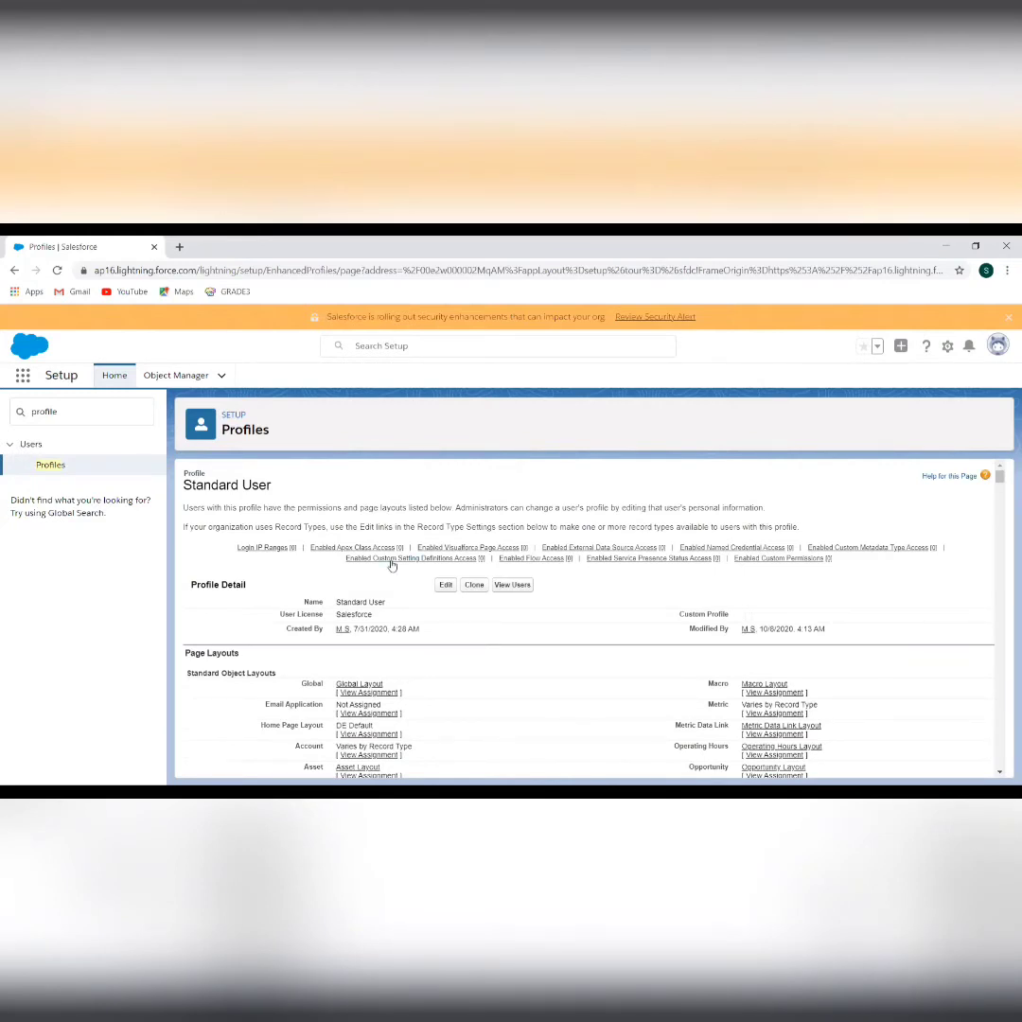
# Go to page 2 of the Profiles list and clone the Standard User profile
pyautogui.moveTo(391, 561)
pyautogui.click(49, 465)
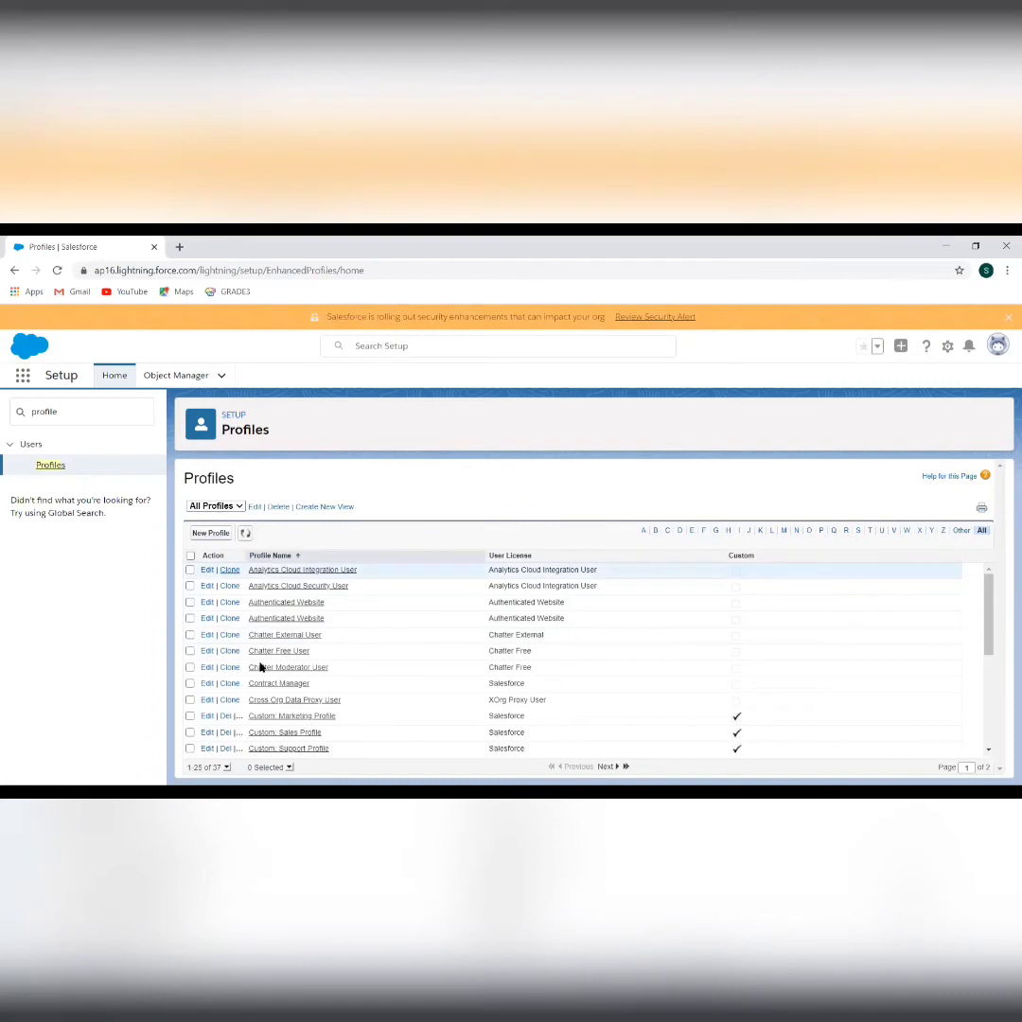
pyautogui.scroll(-3, 284, 691)
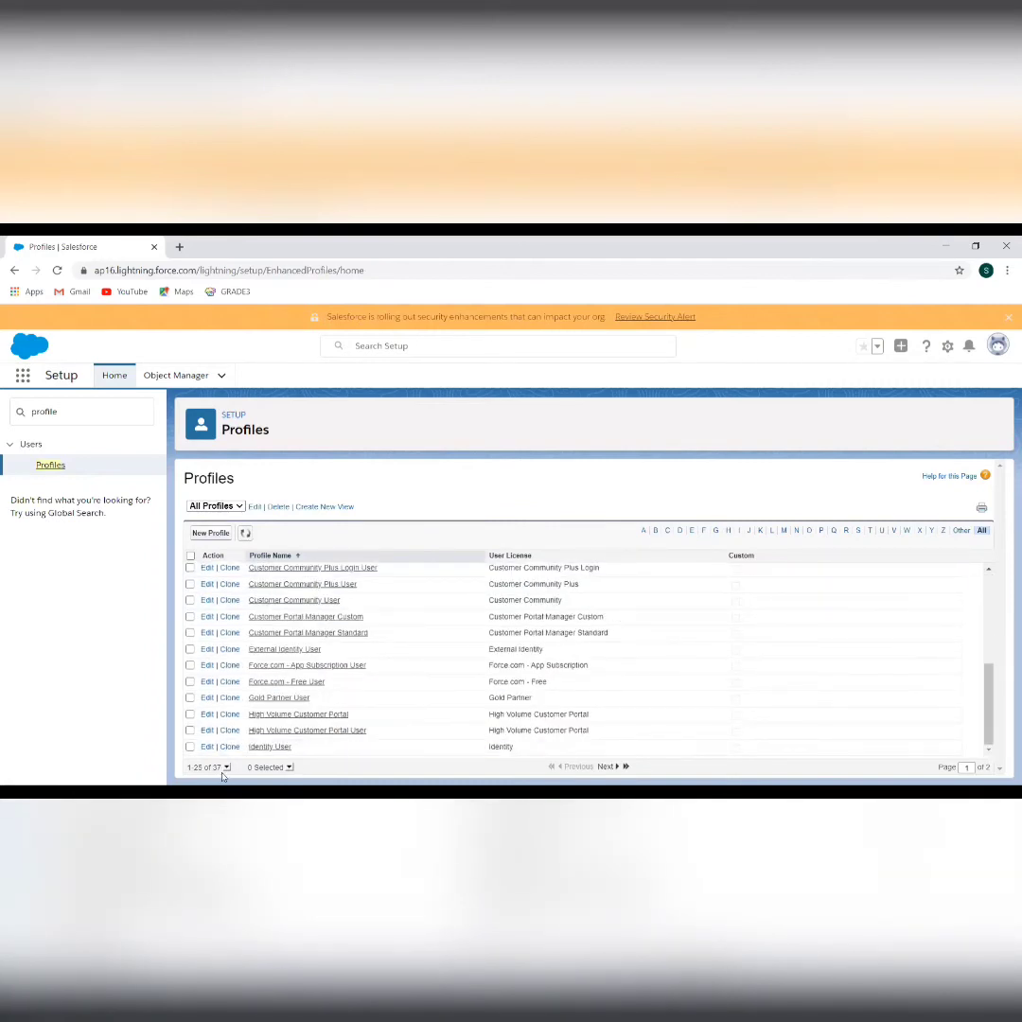
pyautogui.click(604, 767)
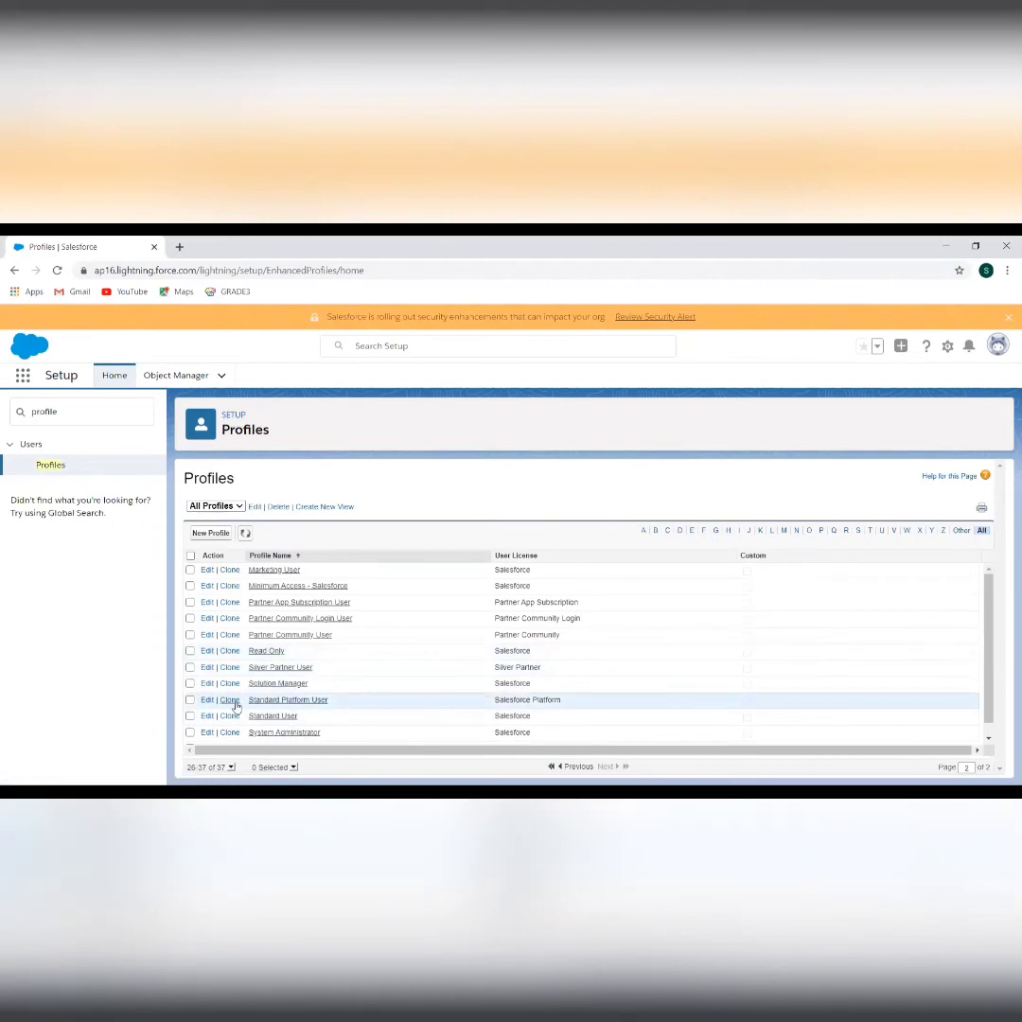
pyautogui.click(229, 716)
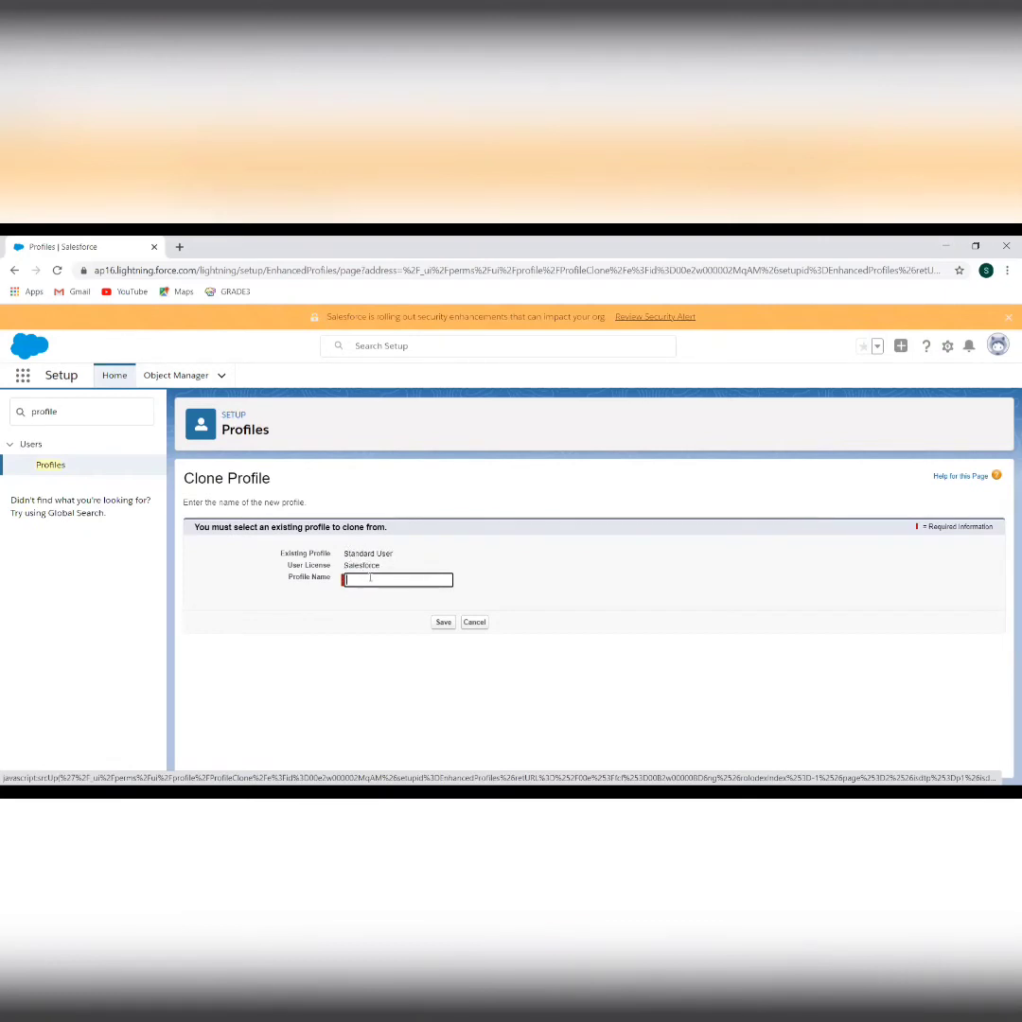
# Name the cloned profile 'Test Standard User' and save it
pyautogui.click(370, 579)
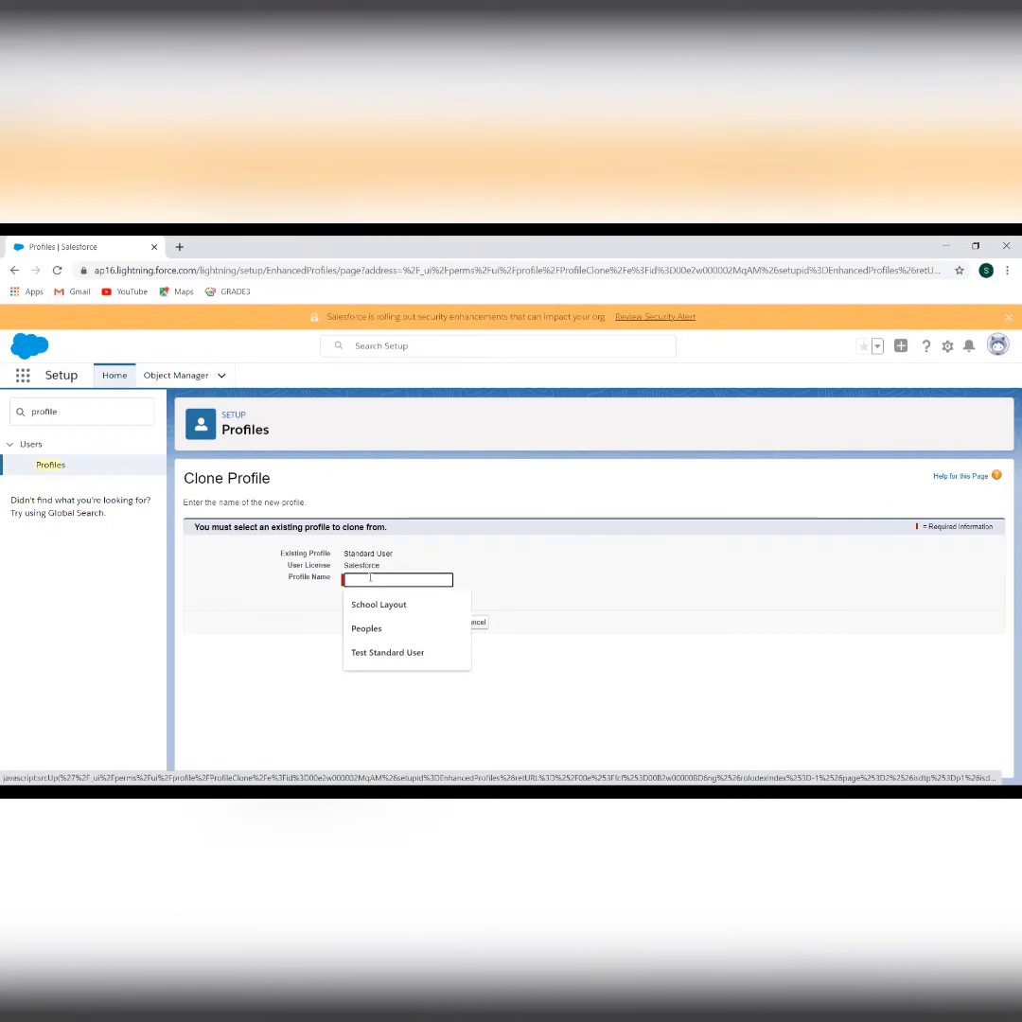
pyautogui.write('Test Standard User')
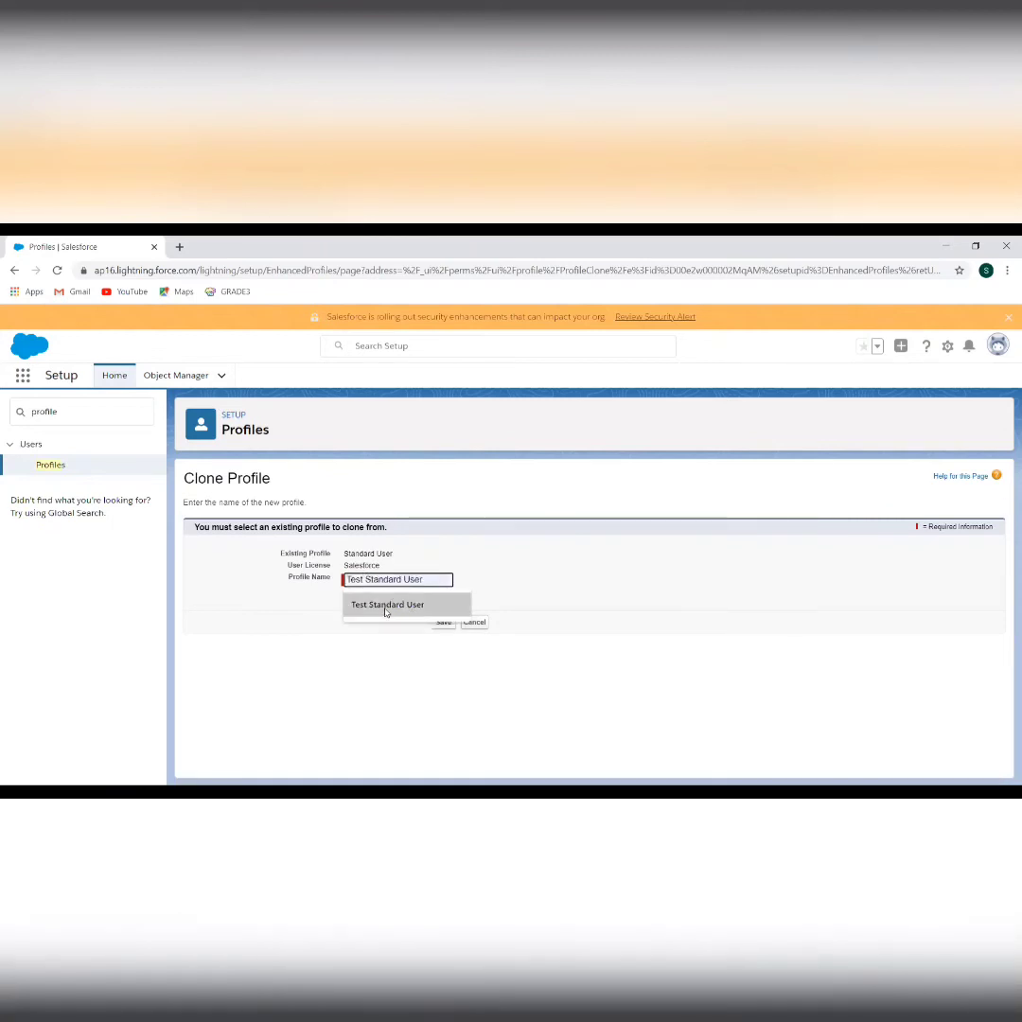
pyautogui.click(383, 604)
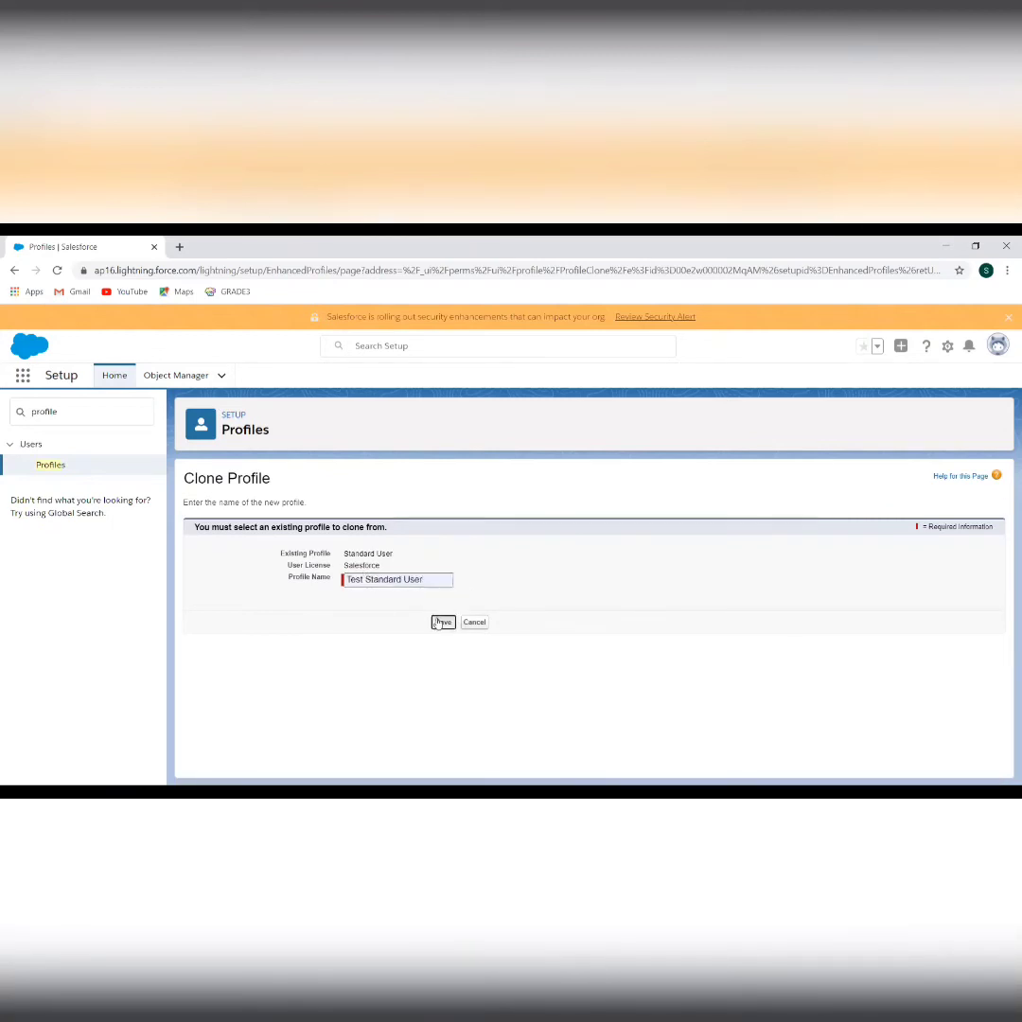
pyautogui.click(439, 622)
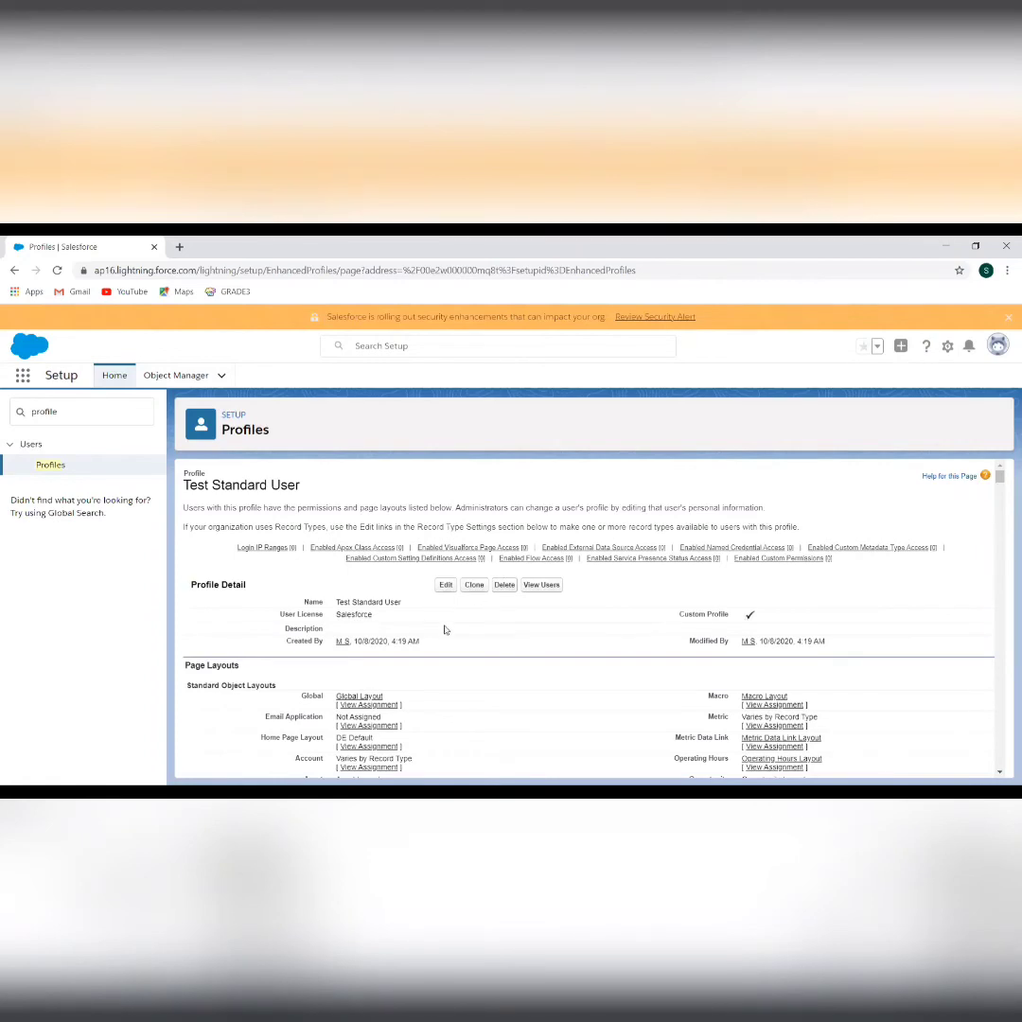
pyautogui.scroll(-15, 444, 629)
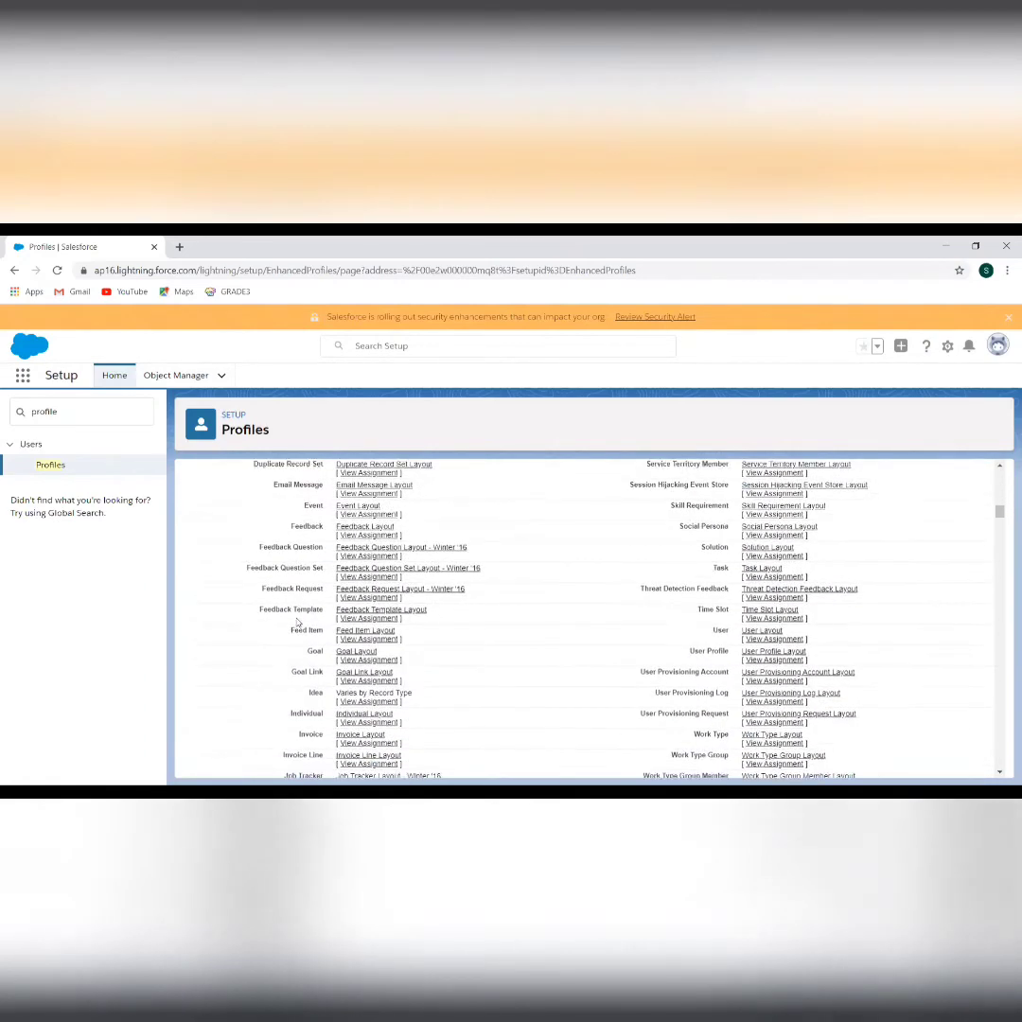
pyautogui.scroll(-15, 297, 621)
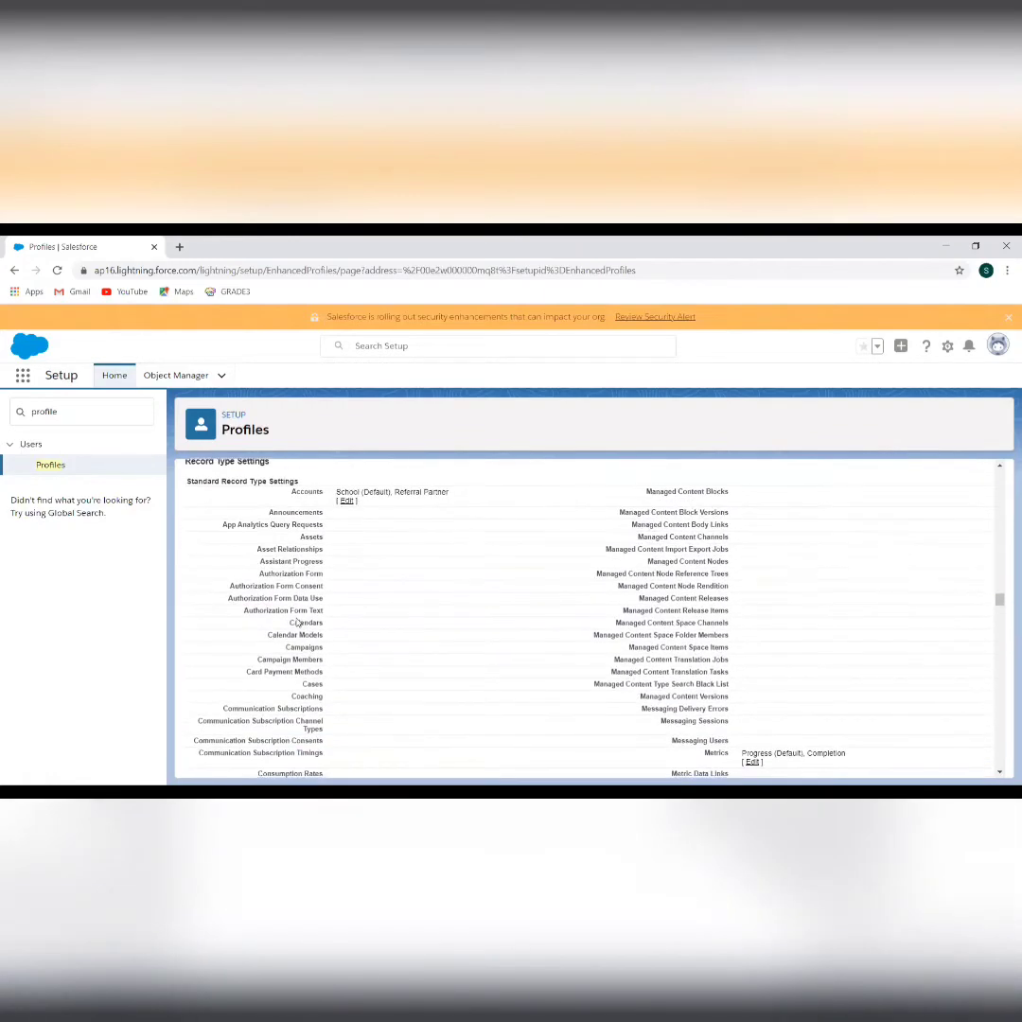
pyautogui.scroll(-15, 297, 621)
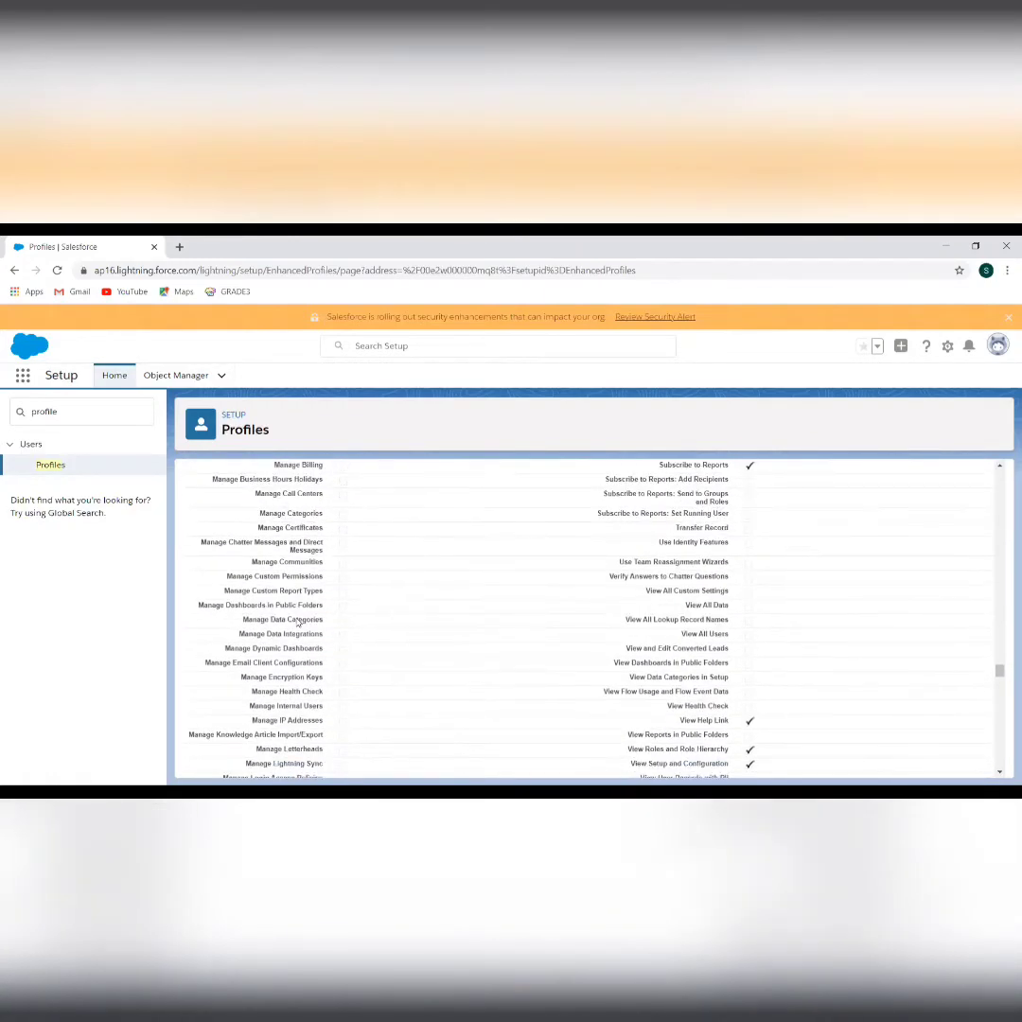
pyautogui.scroll(-10, 297, 622)
pyautogui.scroll(5, 297, 622)
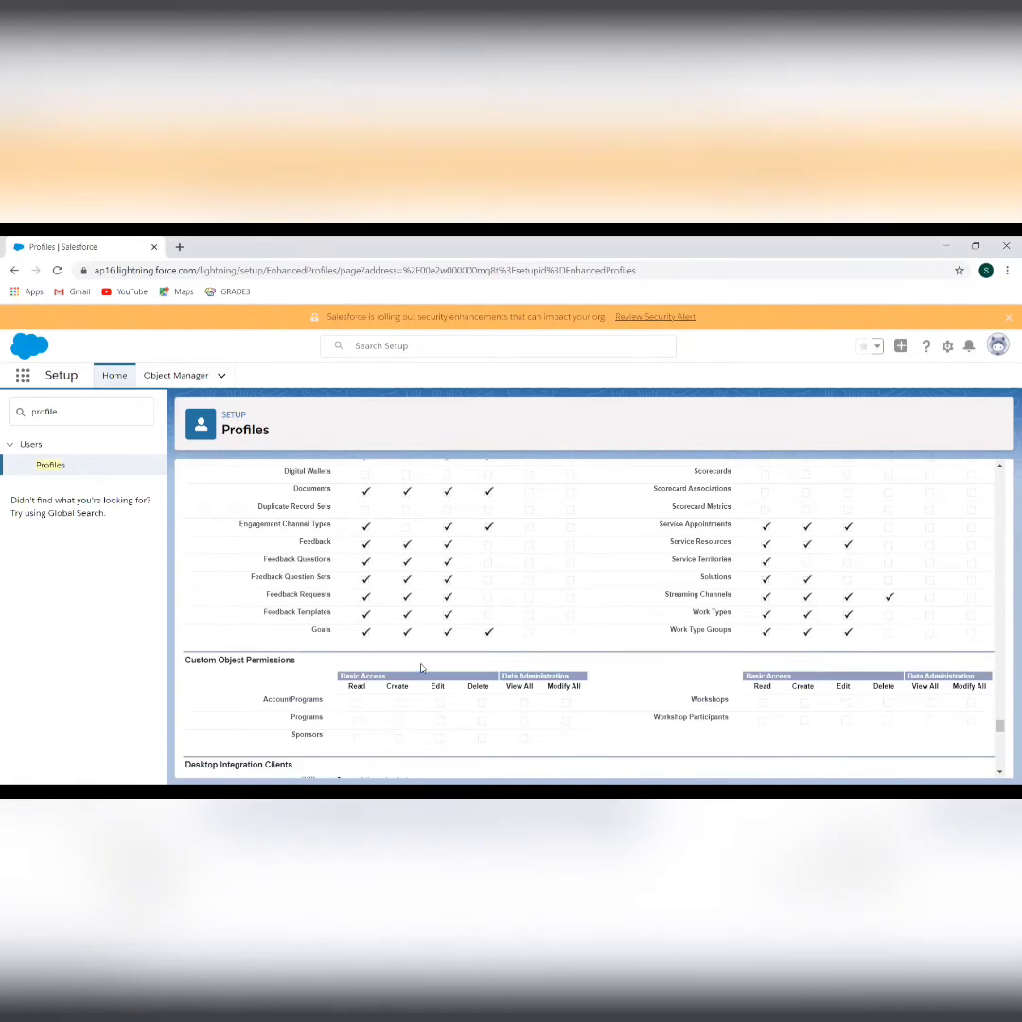
pyautogui.scroll(-1, 421, 668)
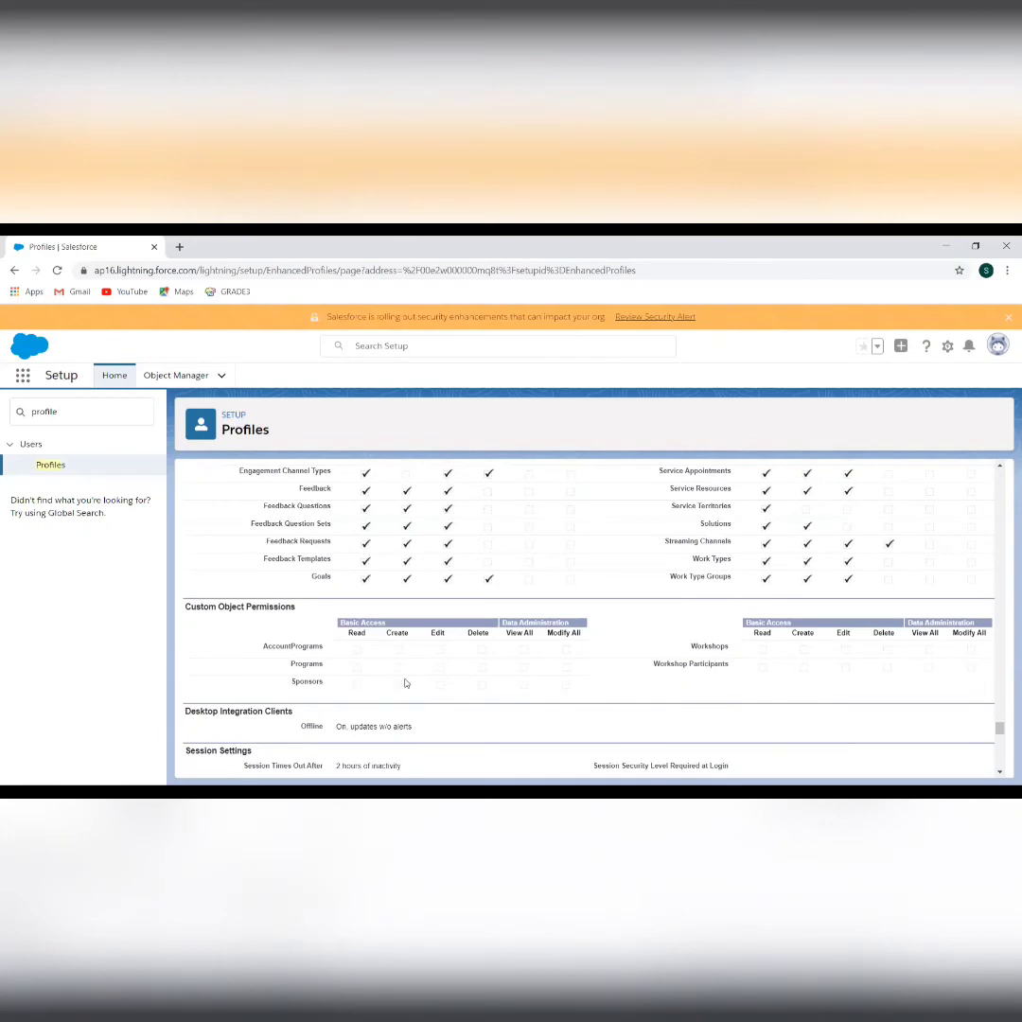
pyautogui.scroll(-5, 470, 688)
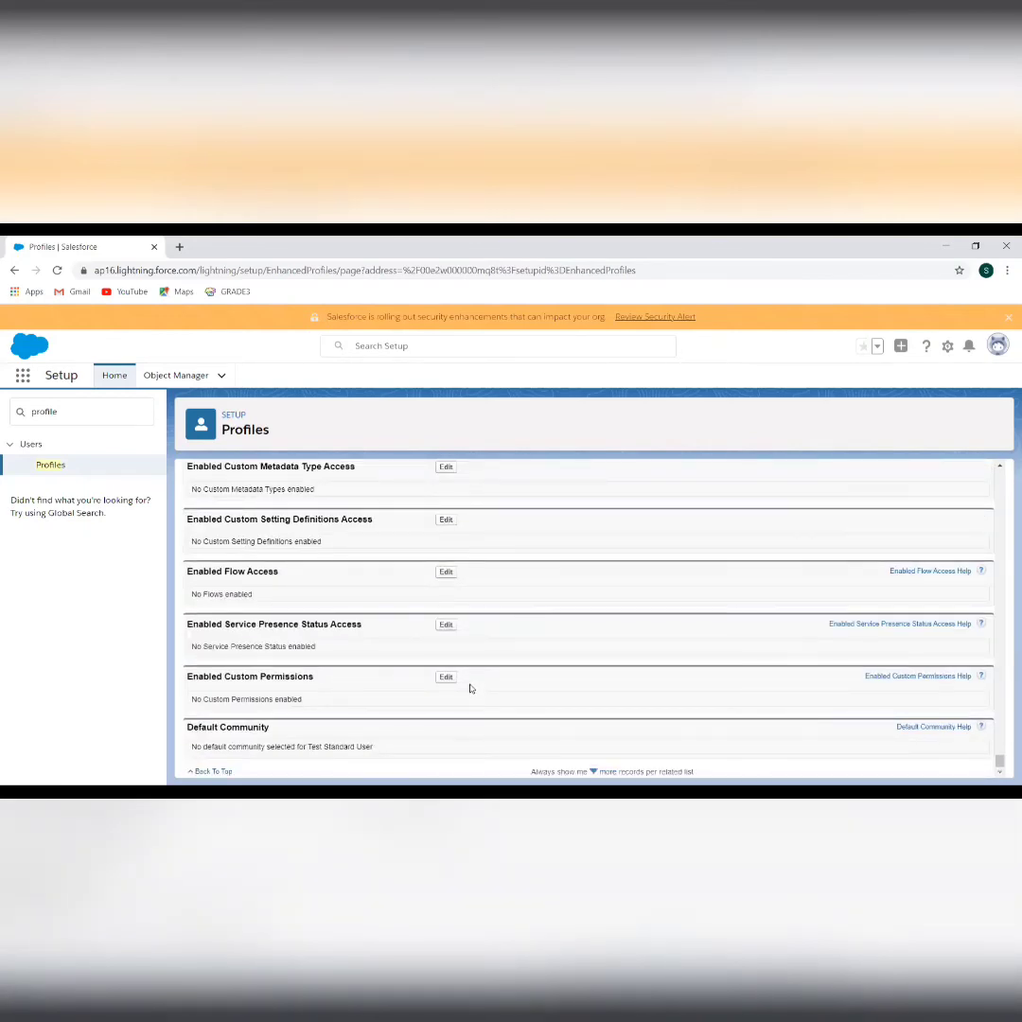
pyautogui.scroll(15, 470, 688)
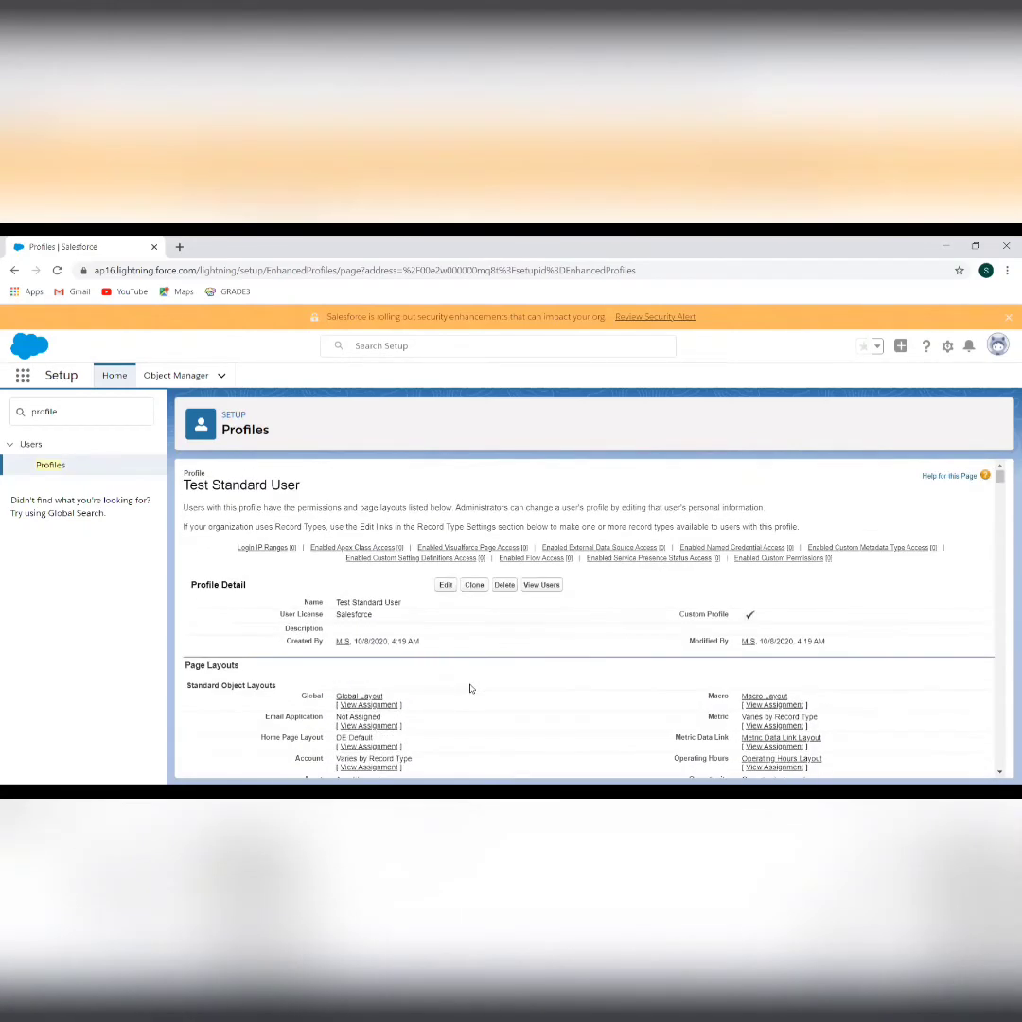
# Grant Read on Workshops and Workshop Participants plus full Programs access, then save
pyautogui.click(443, 585)
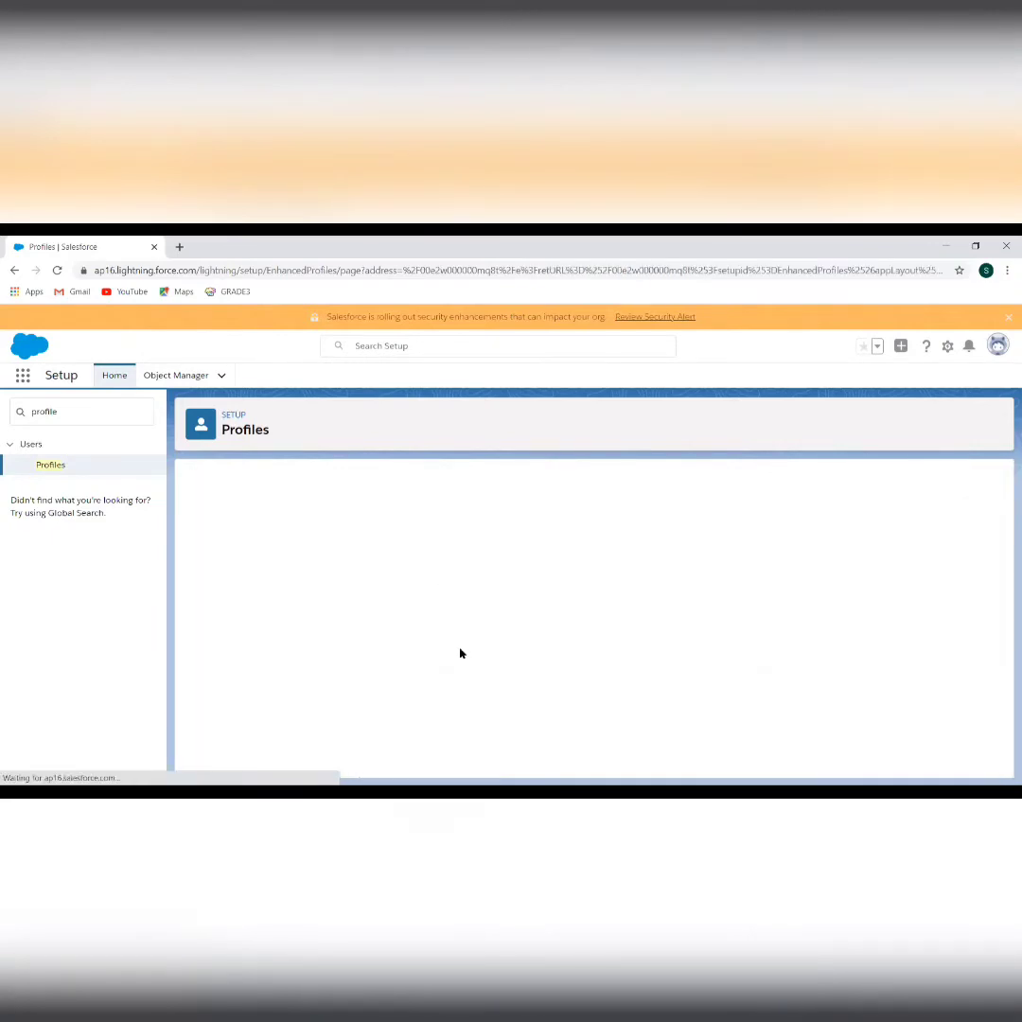
pyautogui.scroll(-15, 461, 653)
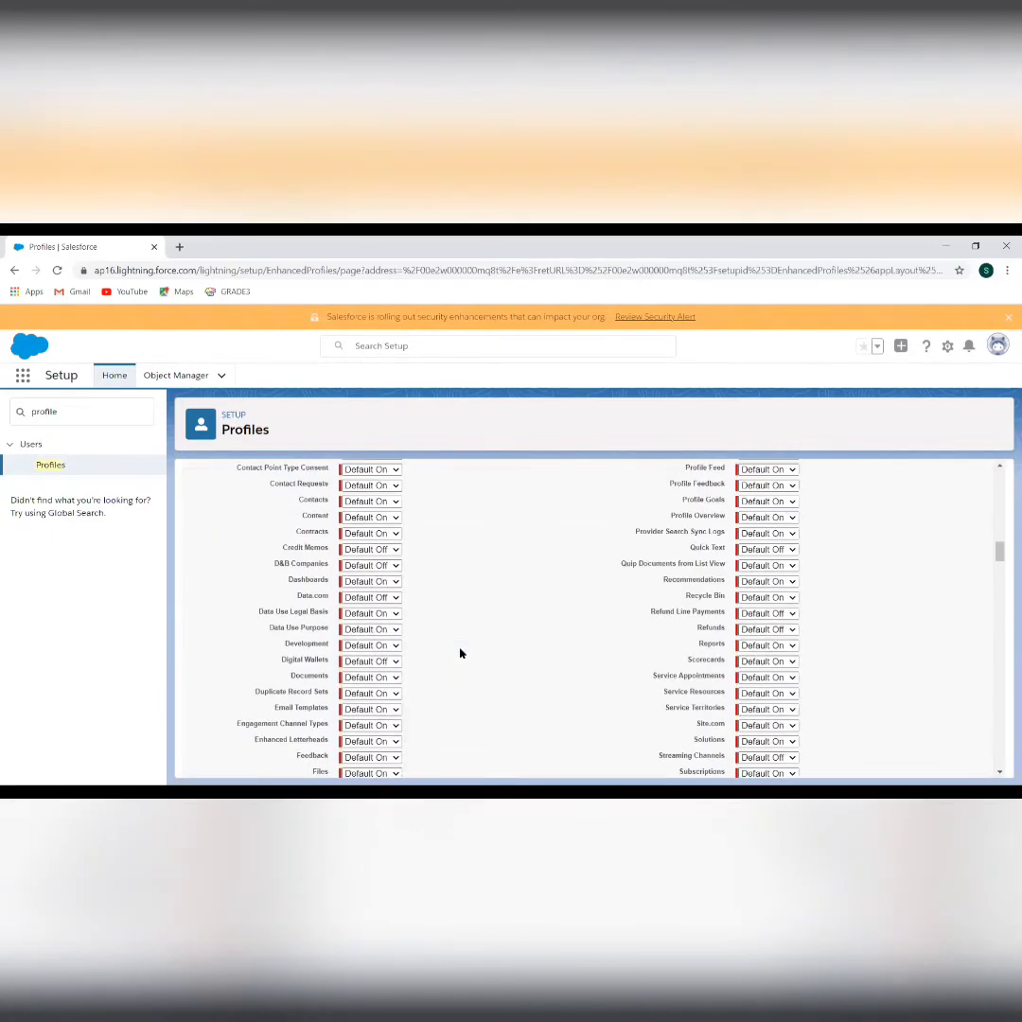
pyautogui.scroll(-15, 461, 653)
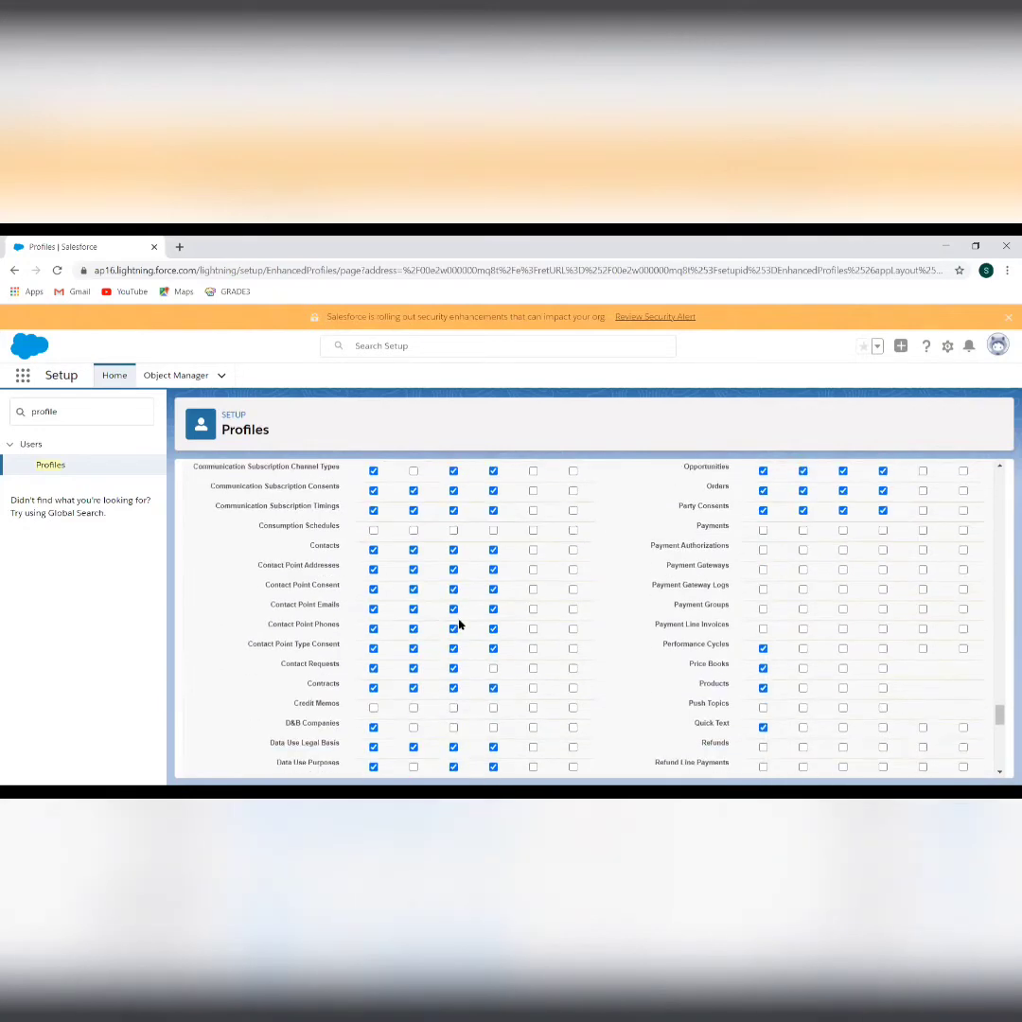
pyautogui.scroll(-5, 459, 622)
pyautogui.scroll(3, 459, 622)
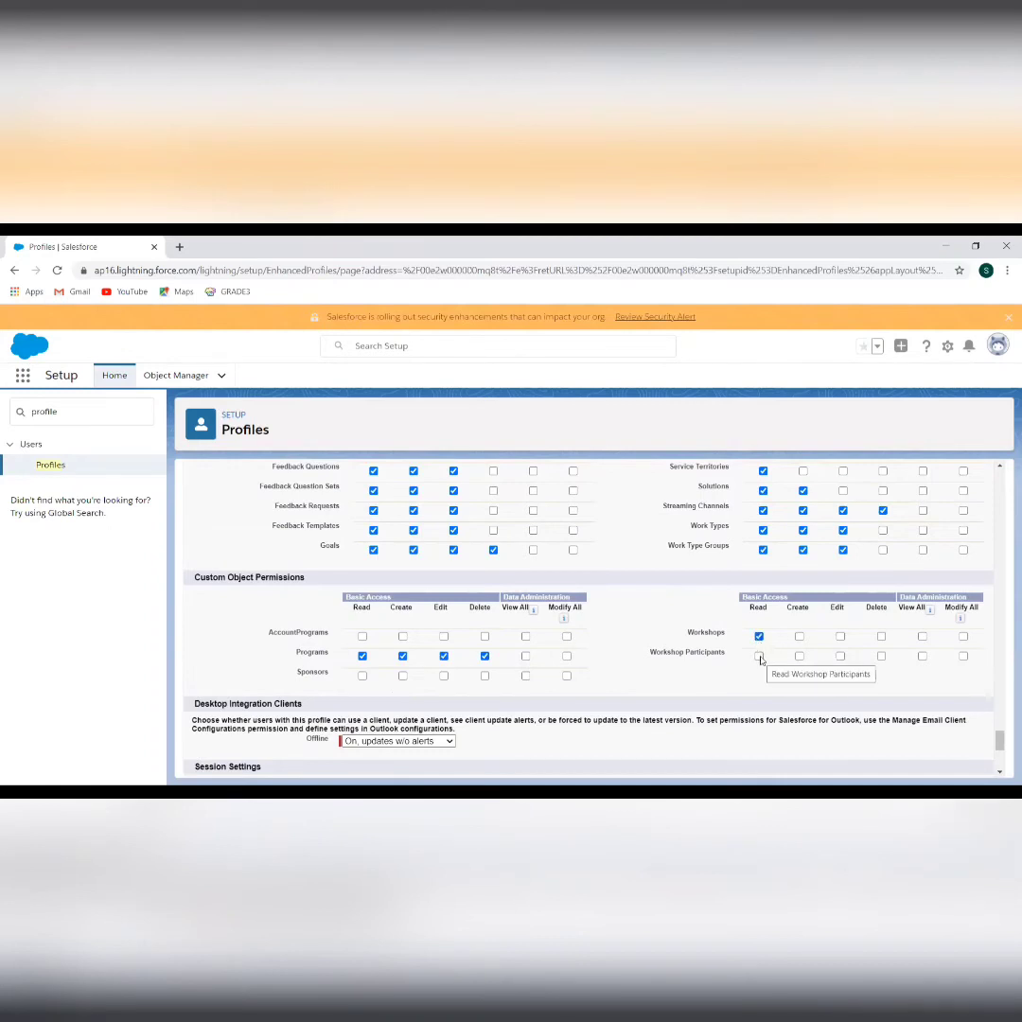
pyautogui.click(759, 656)
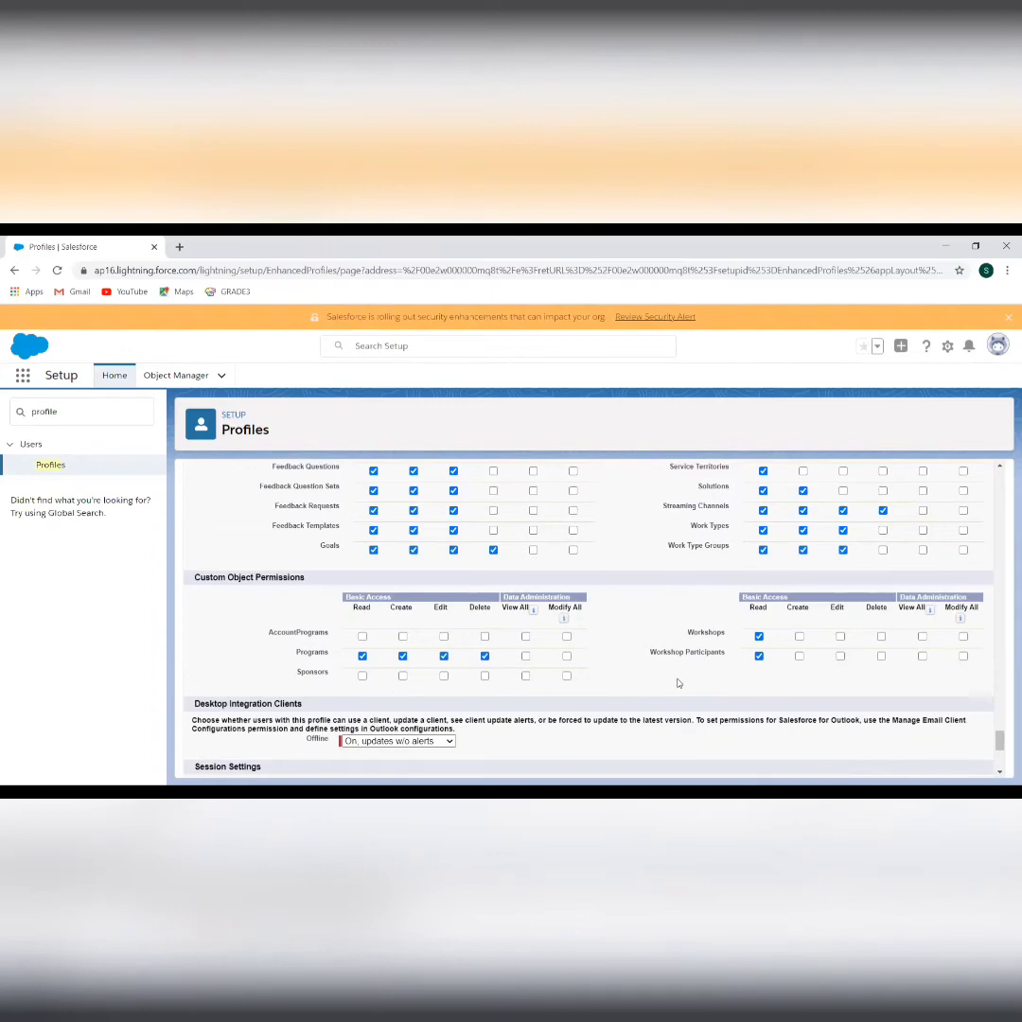
pyautogui.scroll(-3, 589, 708)
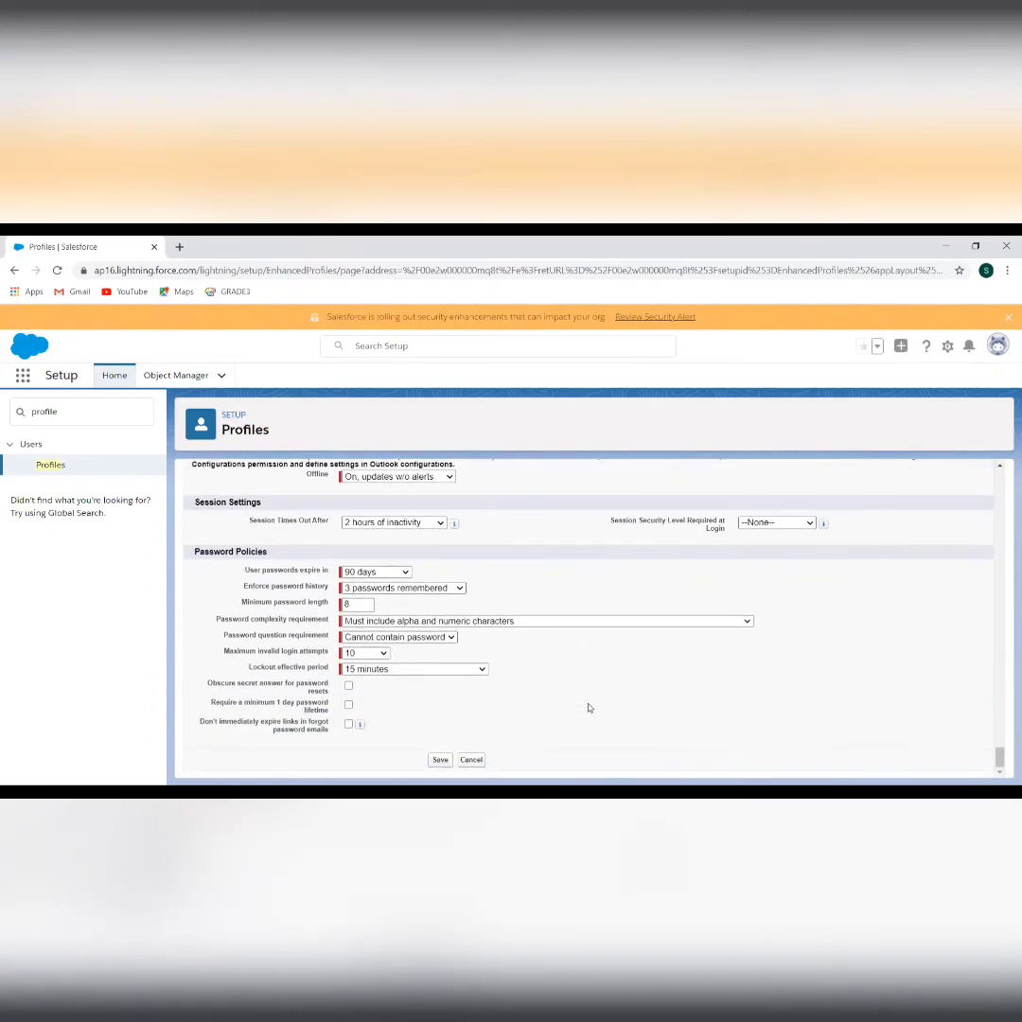
pyautogui.click(437, 759)
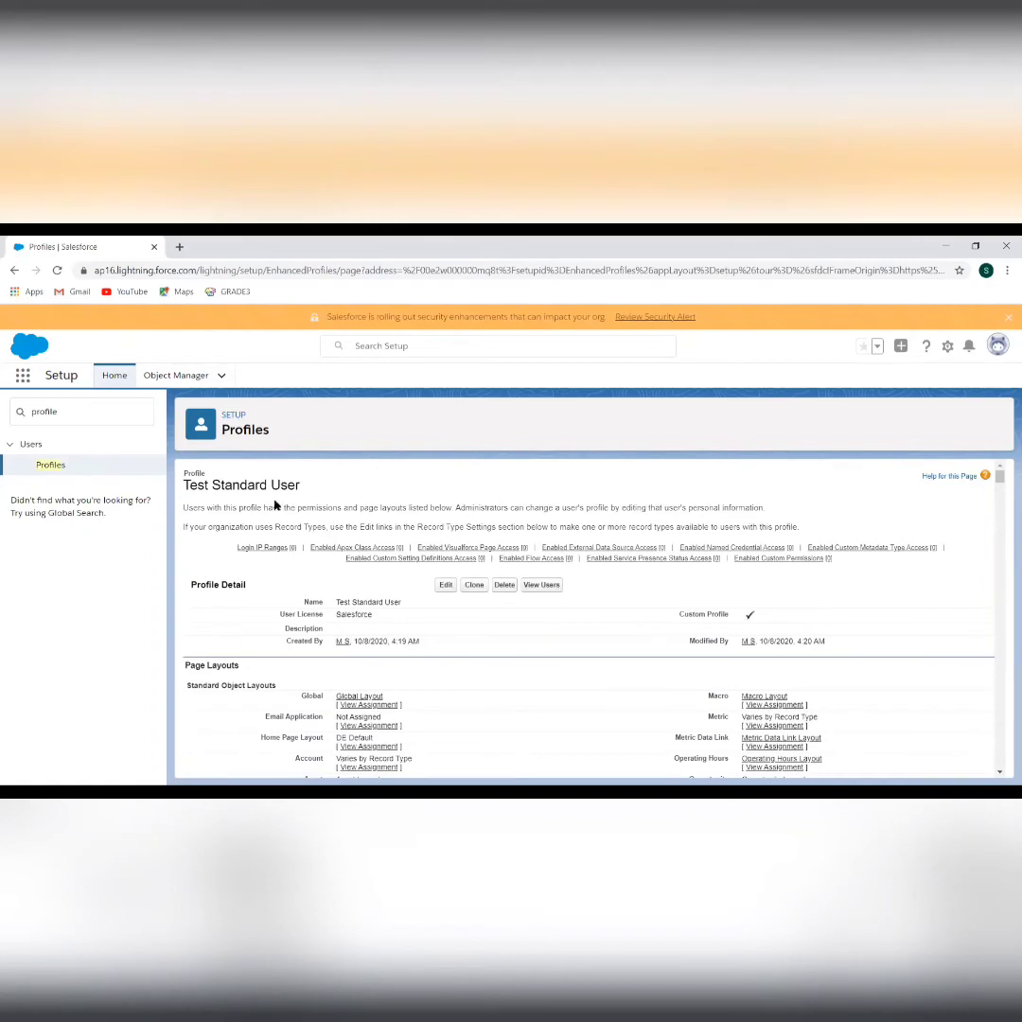
pyautogui.scroll(-5, 507, 661)
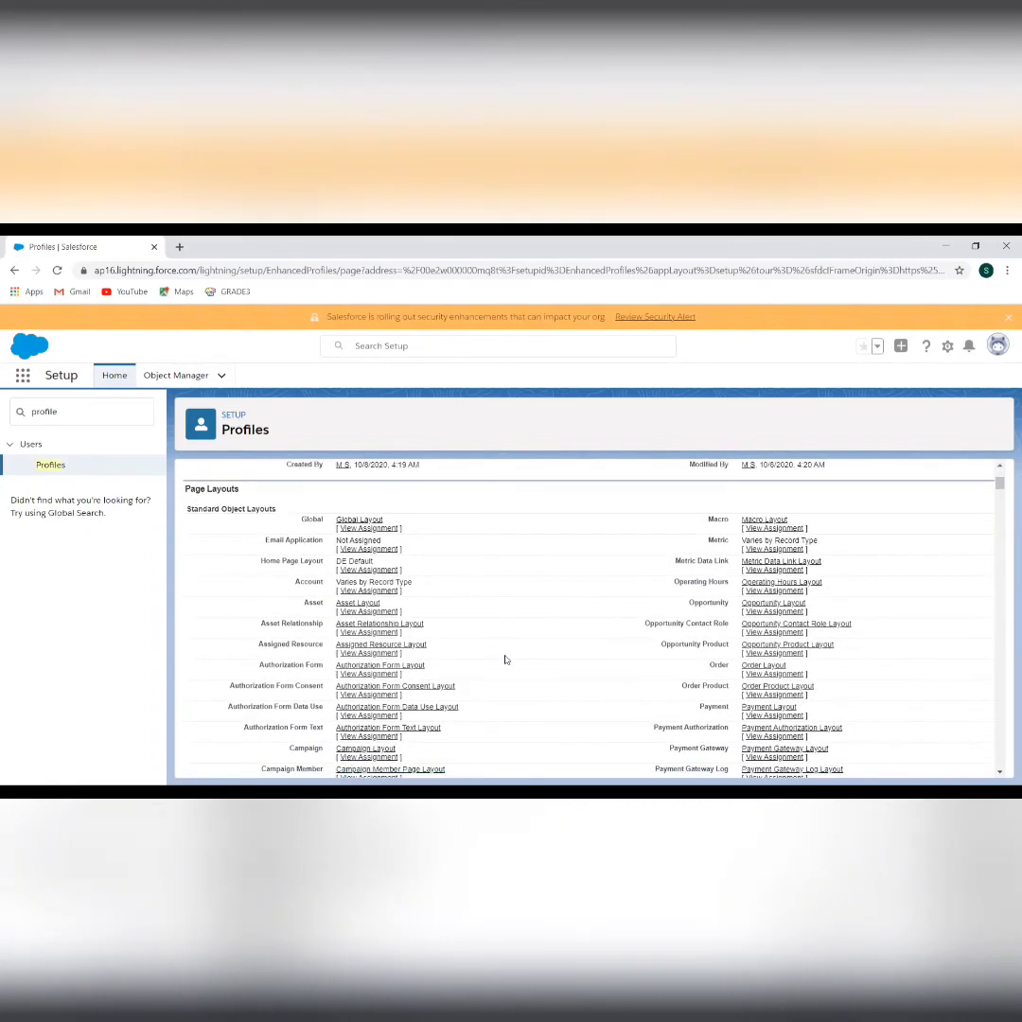
pyautogui.scroll(-20, 506, 659)
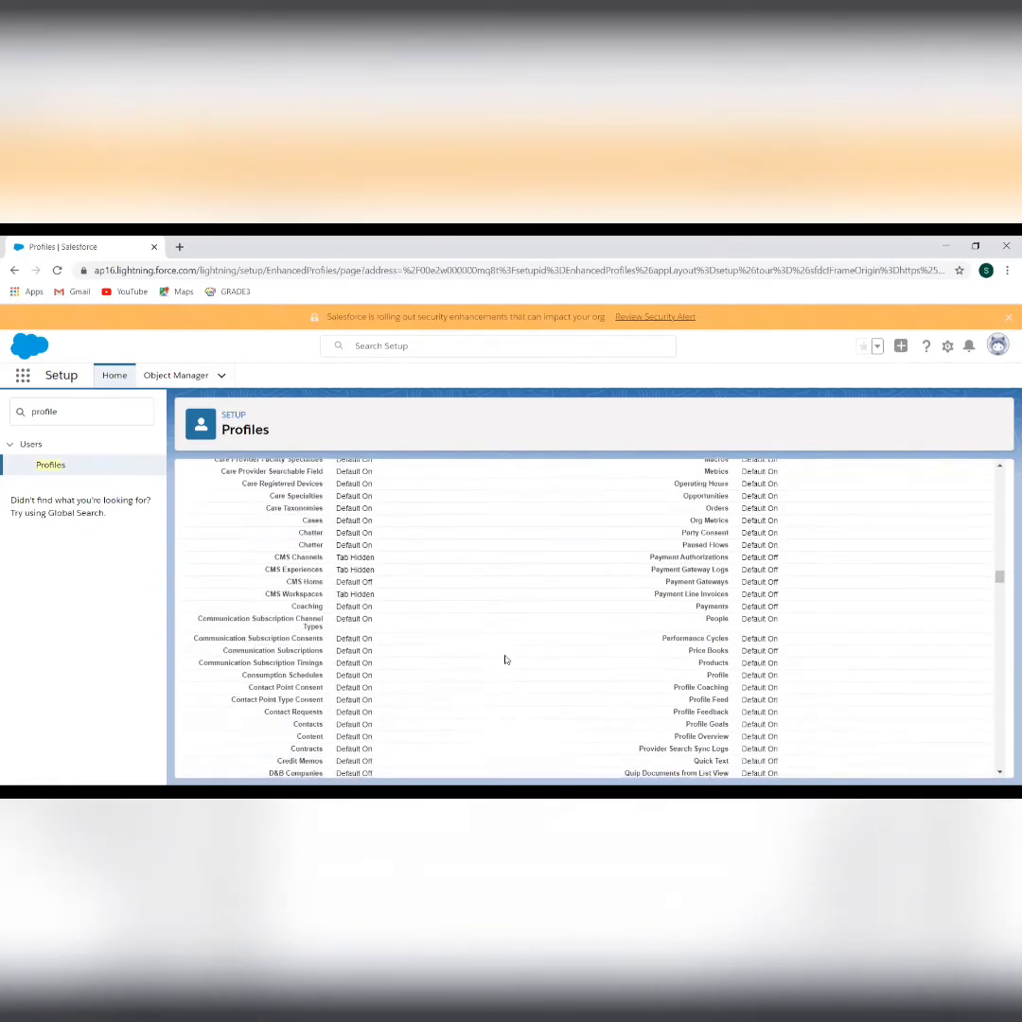
pyautogui.scroll(-20, 506, 659)
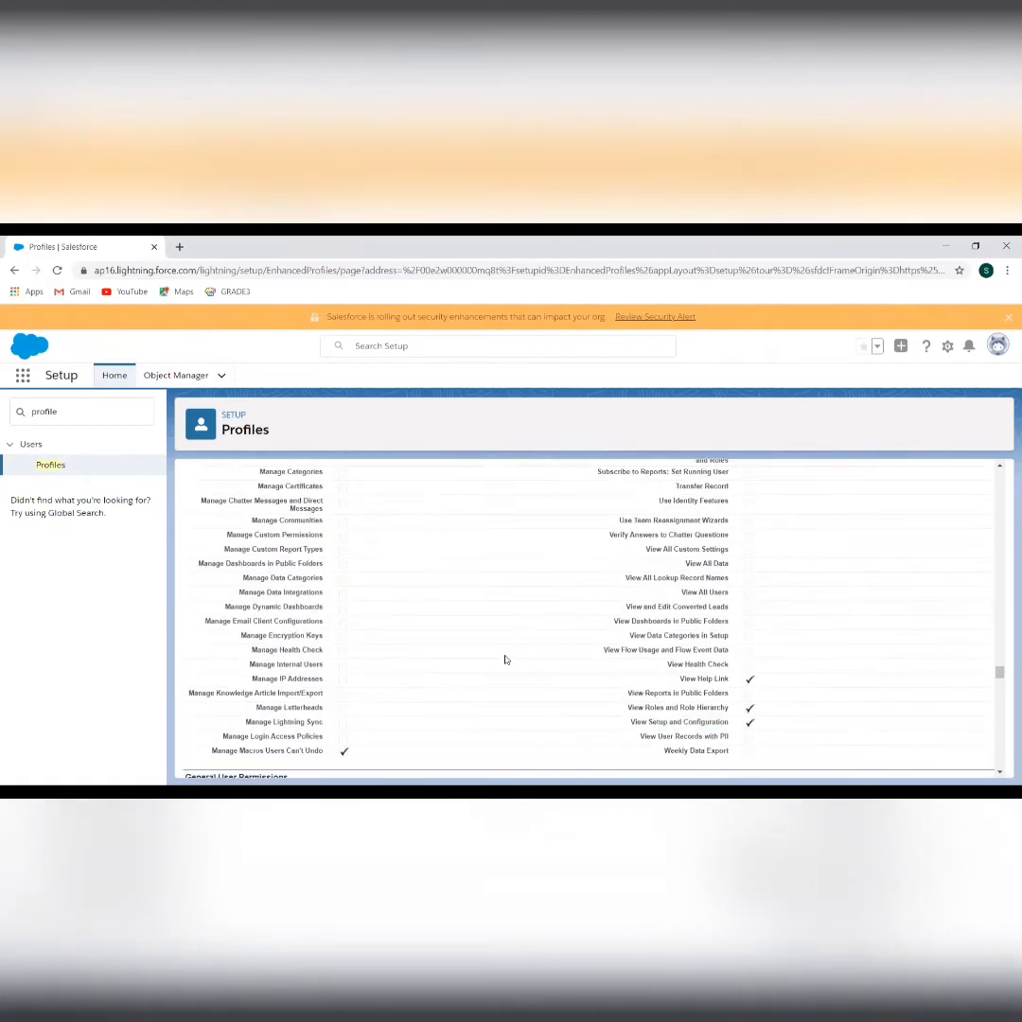
pyautogui.scroll(-20, 505, 660)
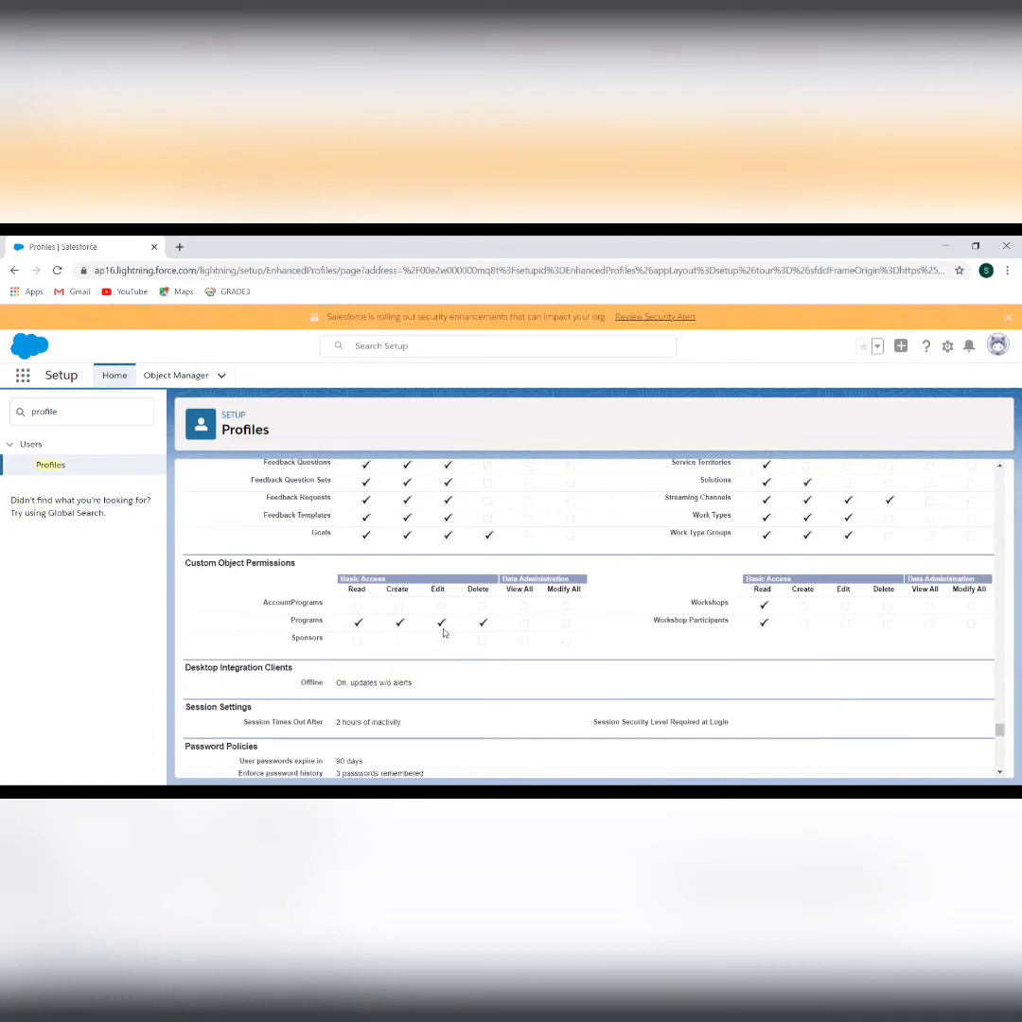
pyautogui.scroll(-2, 507, 665)
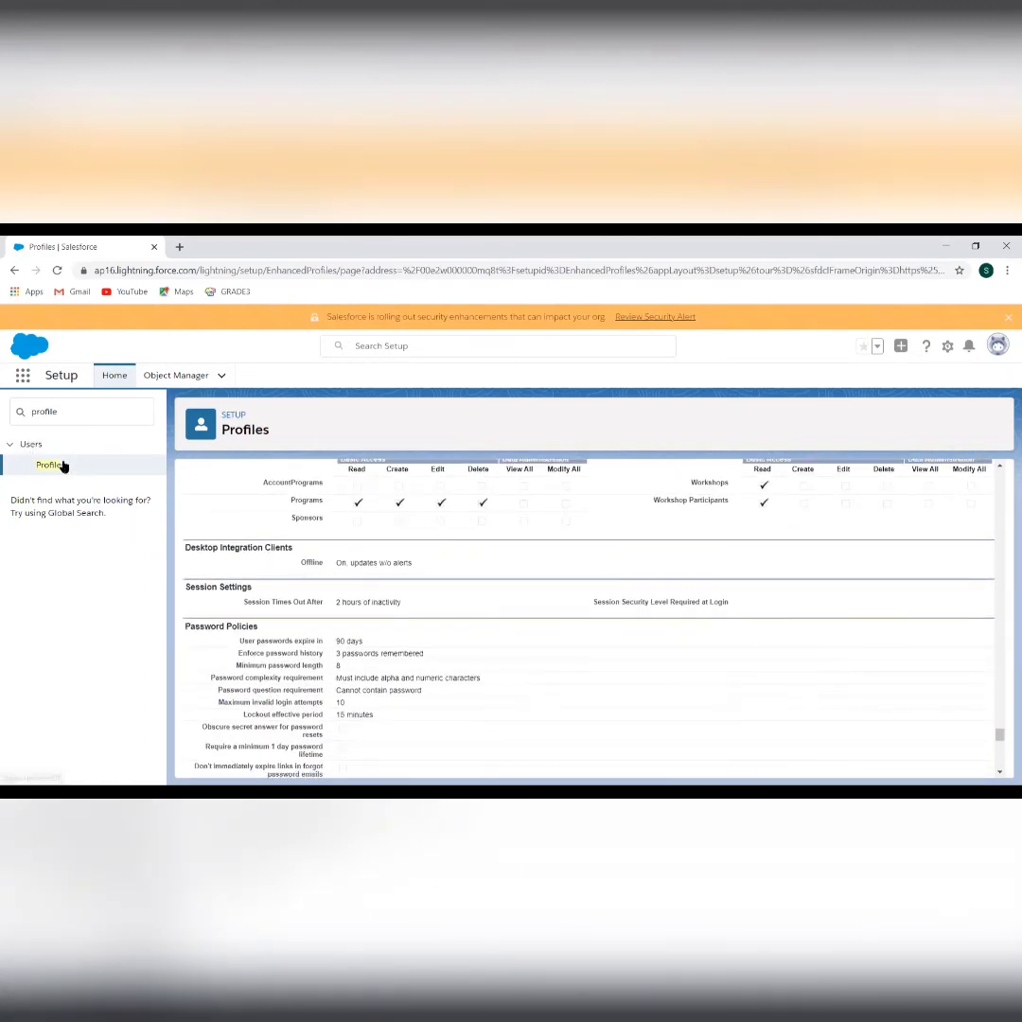
# Search Setup for 'users' and open the CEO user's record from All Users
pyautogui.click(83, 406)
pyautogui.write('us')
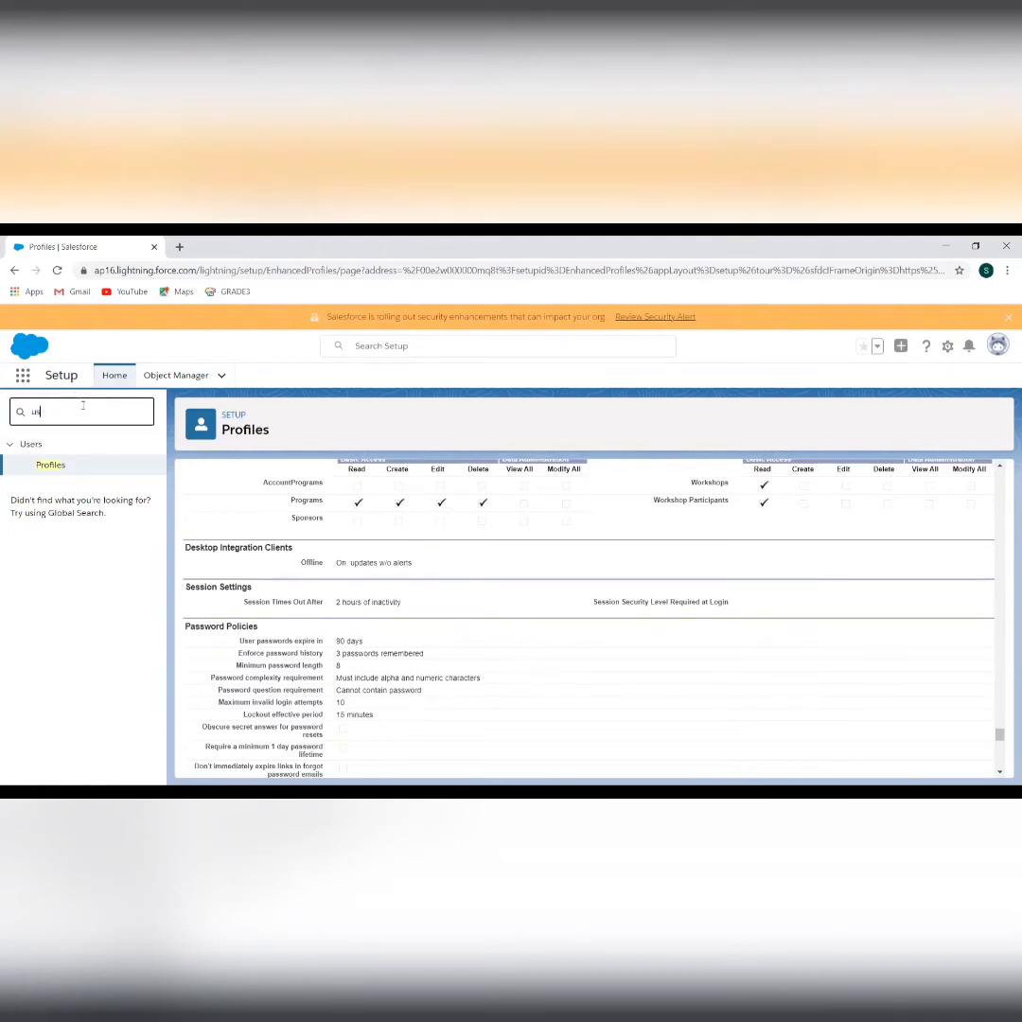
pyautogui.write('ers')
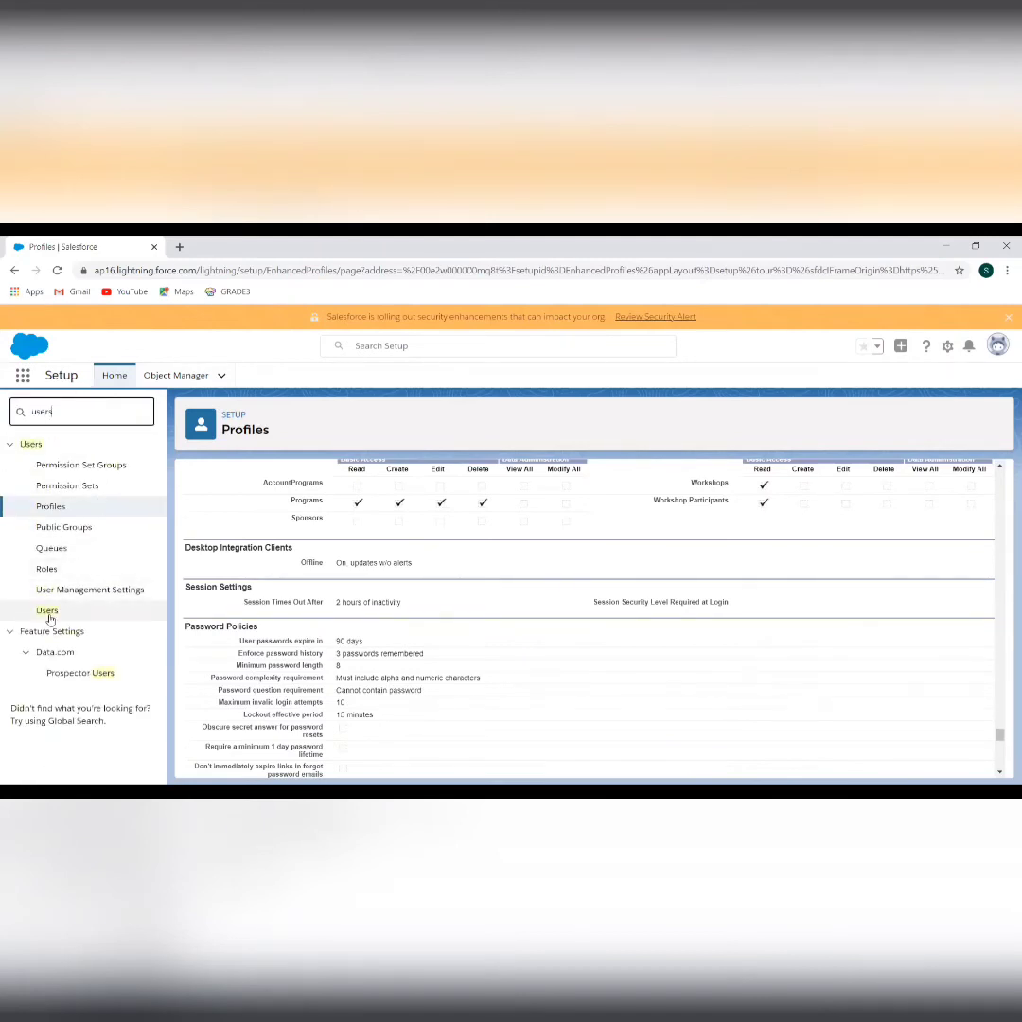
pyautogui.click(47, 611)
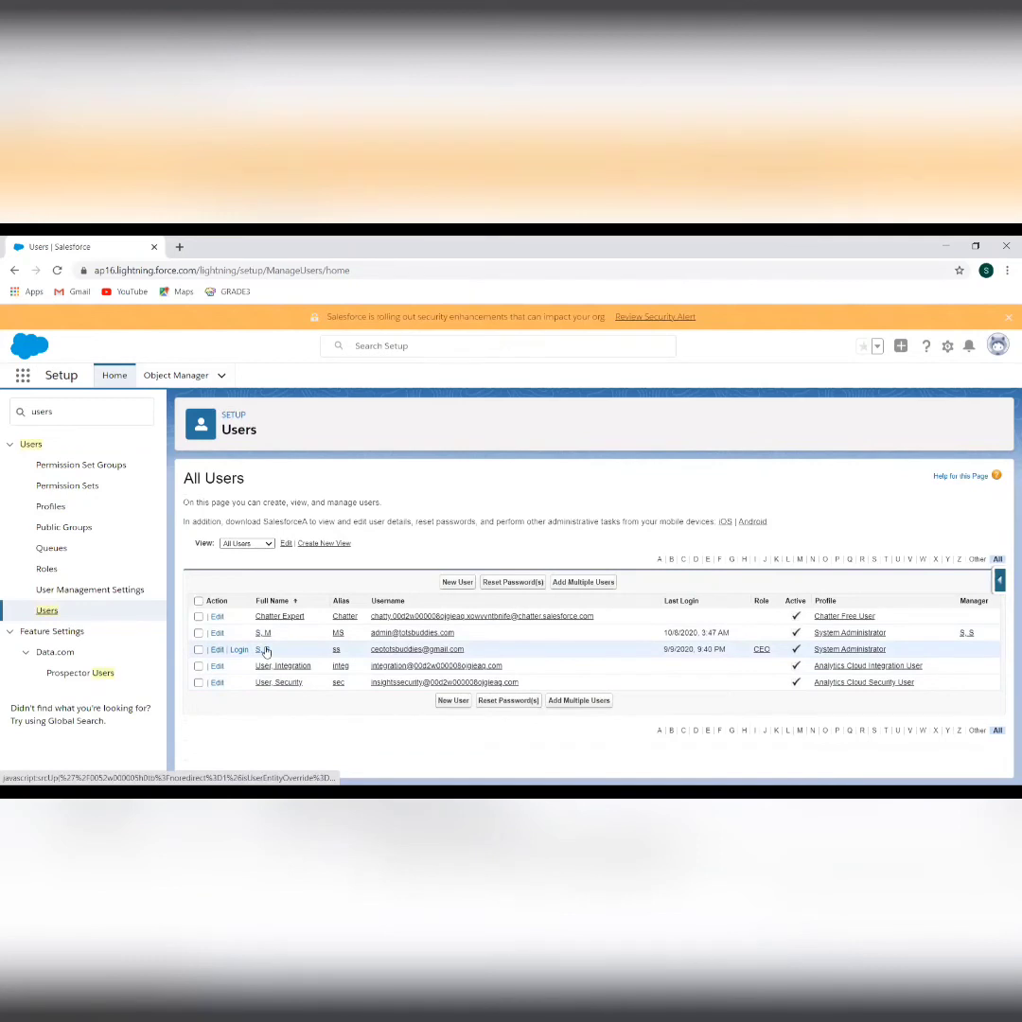
pyautogui.click(266, 651)
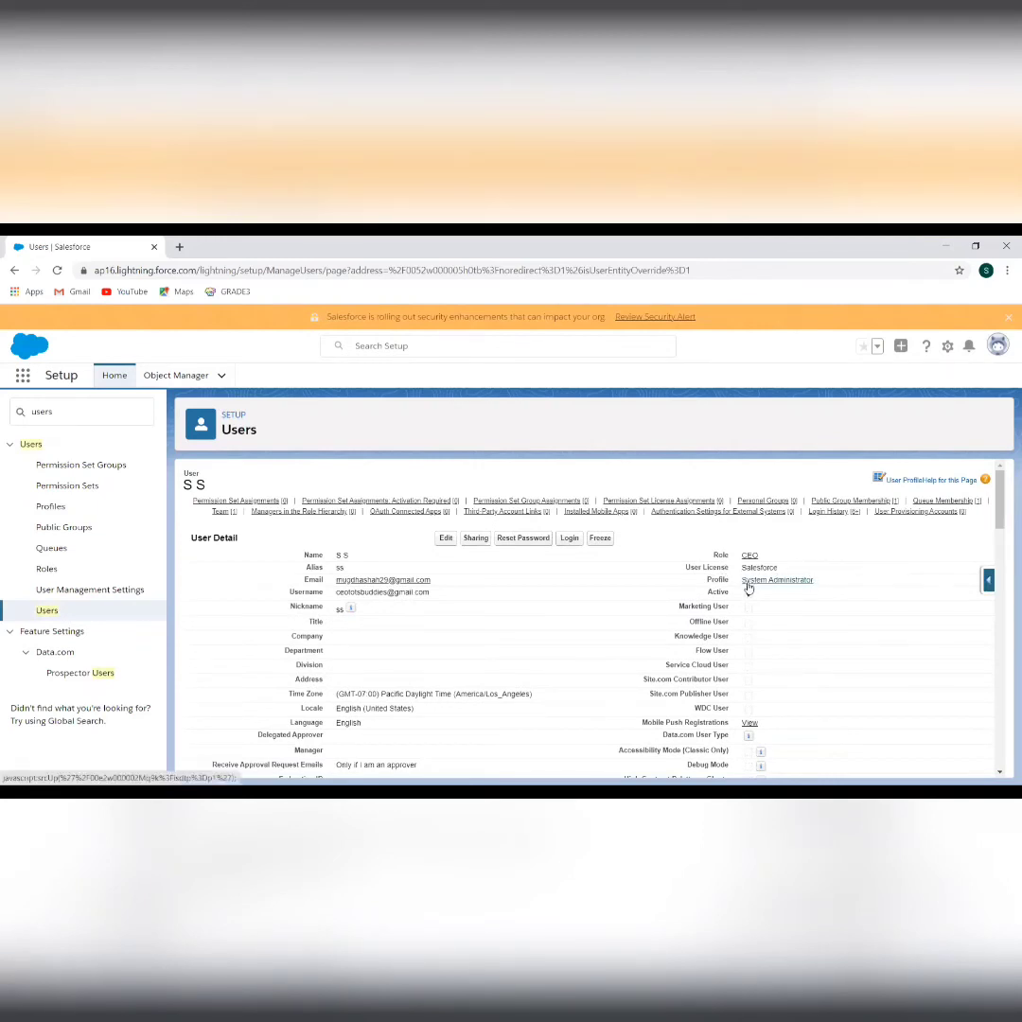
# Switch the CEO user's profile to Standard User, save, and return to All Users
pyautogui.click(447, 541)
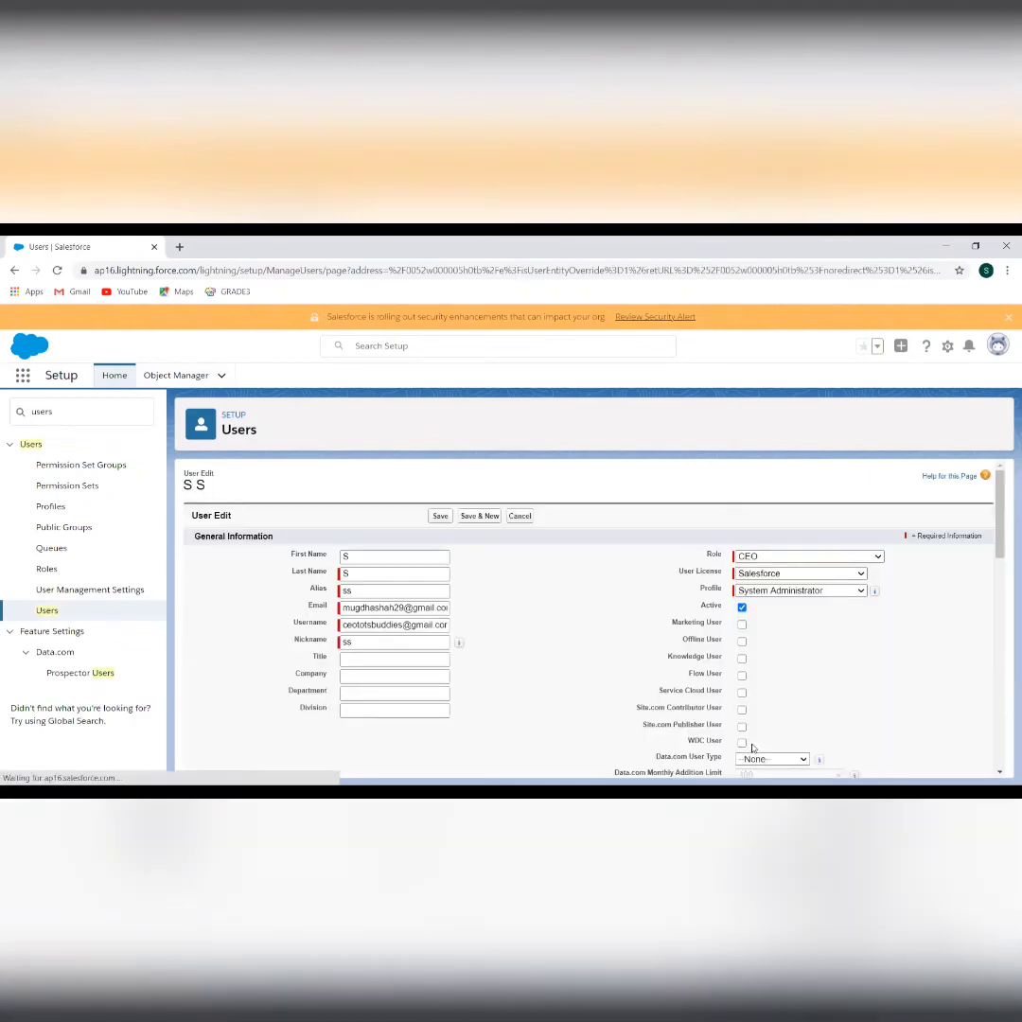
pyautogui.click(816, 590)
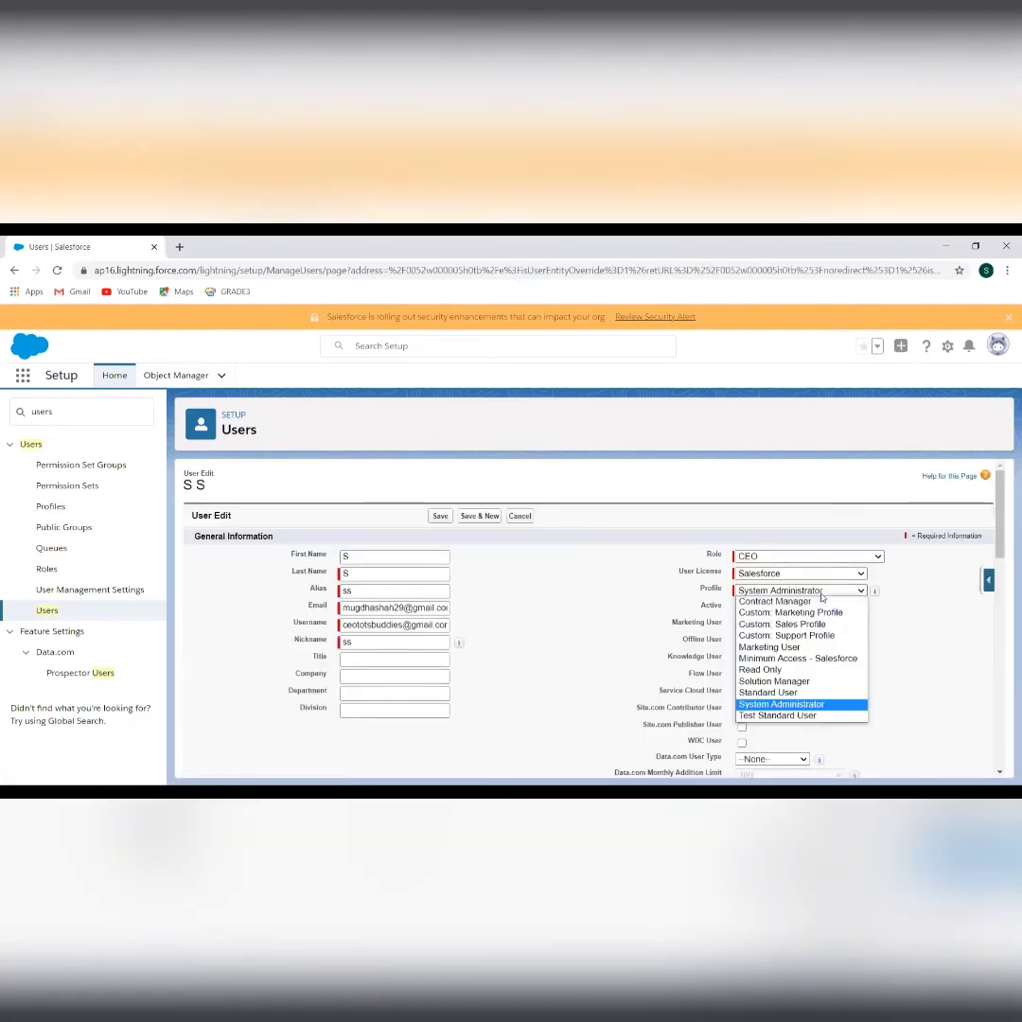
pyautogui.click(798, 694)
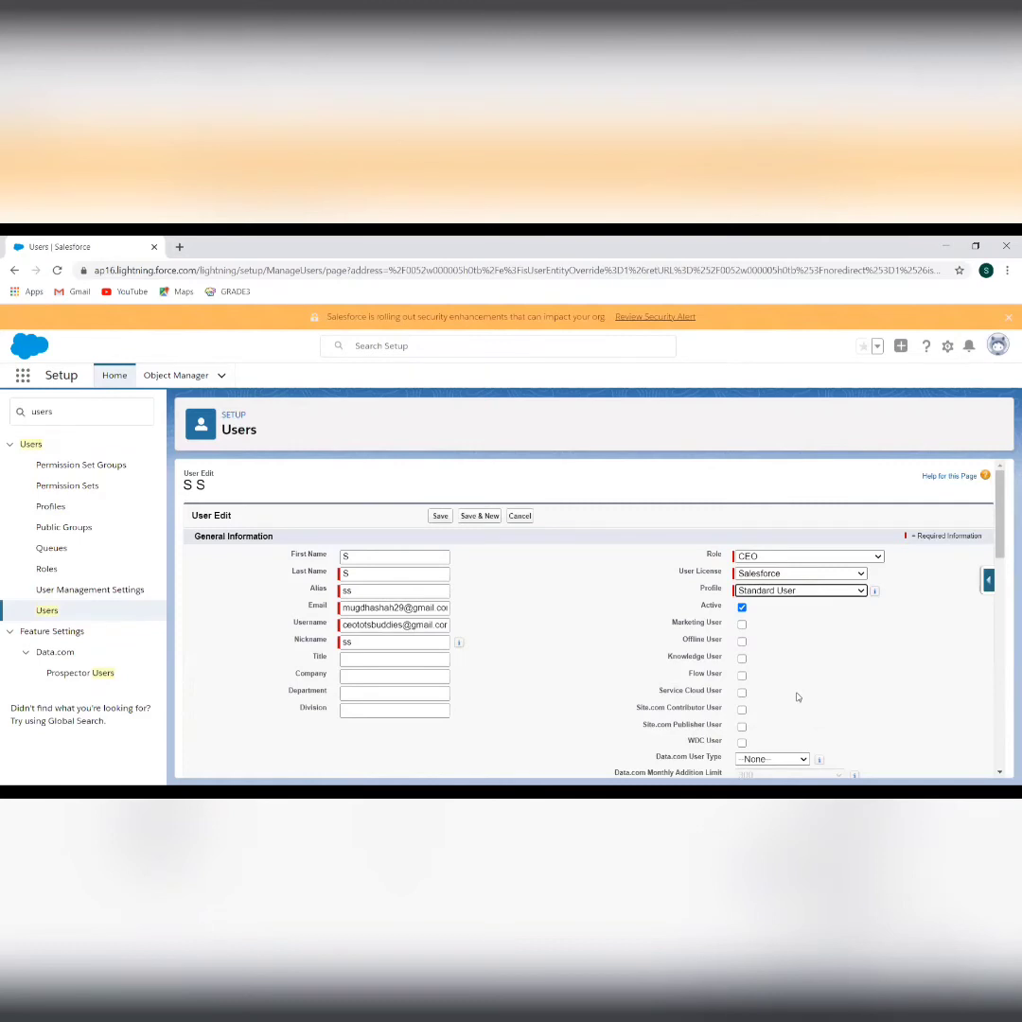
pyautogui.click(441, 518)
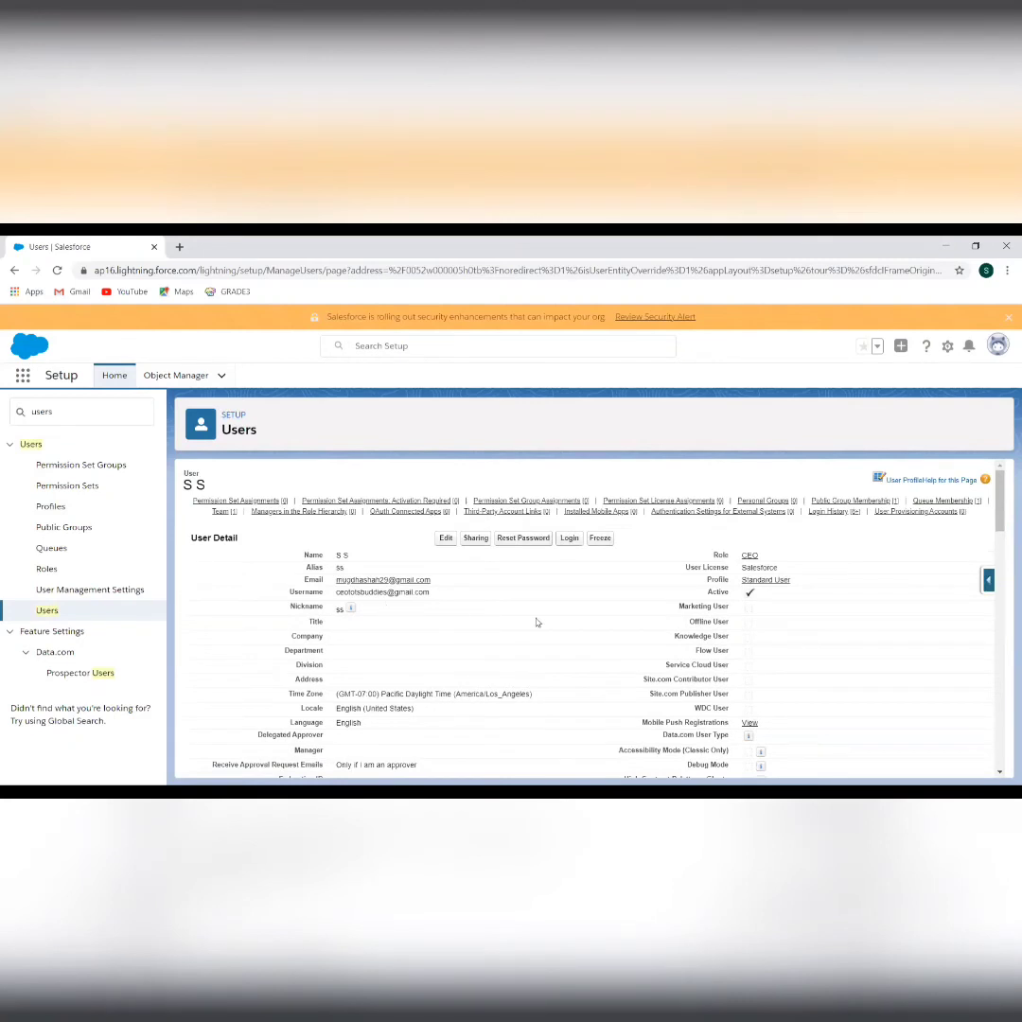
pyautogui.click(52, 613)
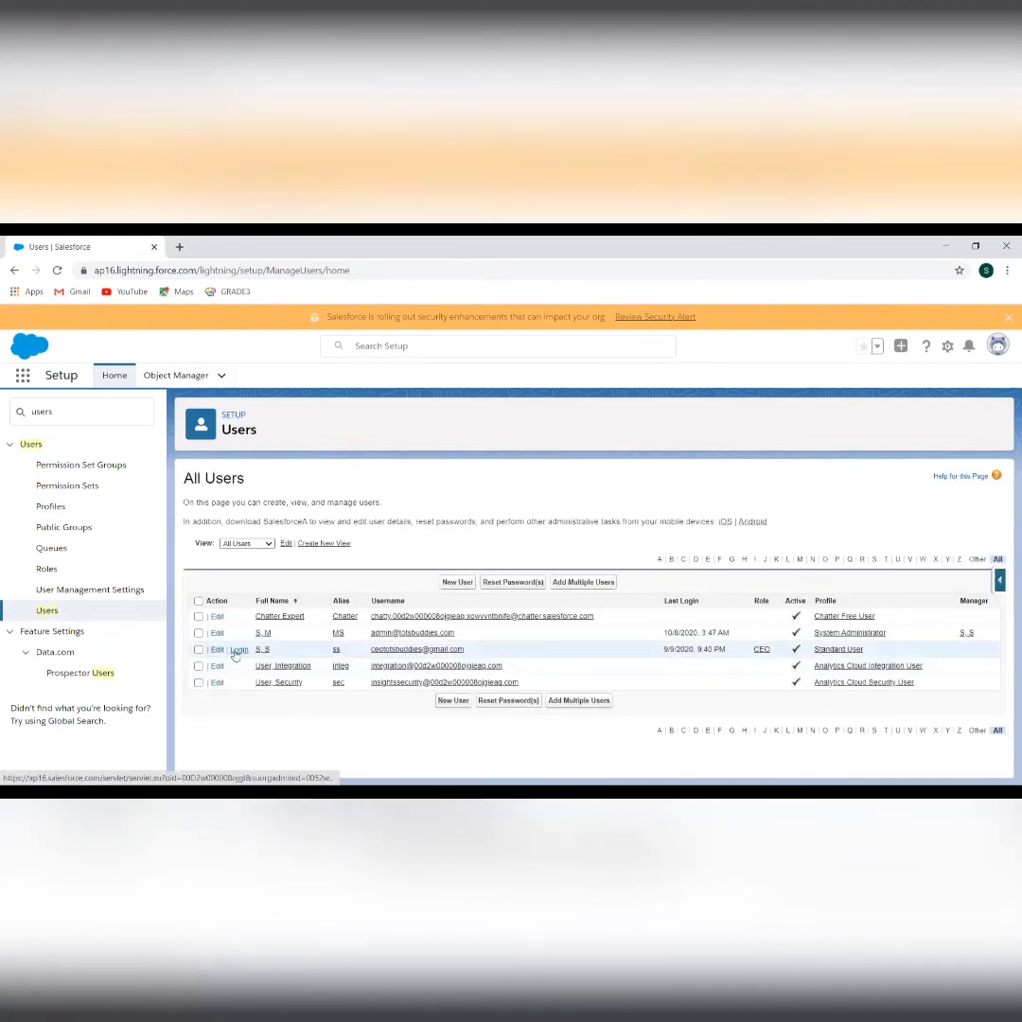
# Log in as the CEO user, confirm an app search for 'prog' finds no Programs, then log out
pyautogui.click(238, 650)
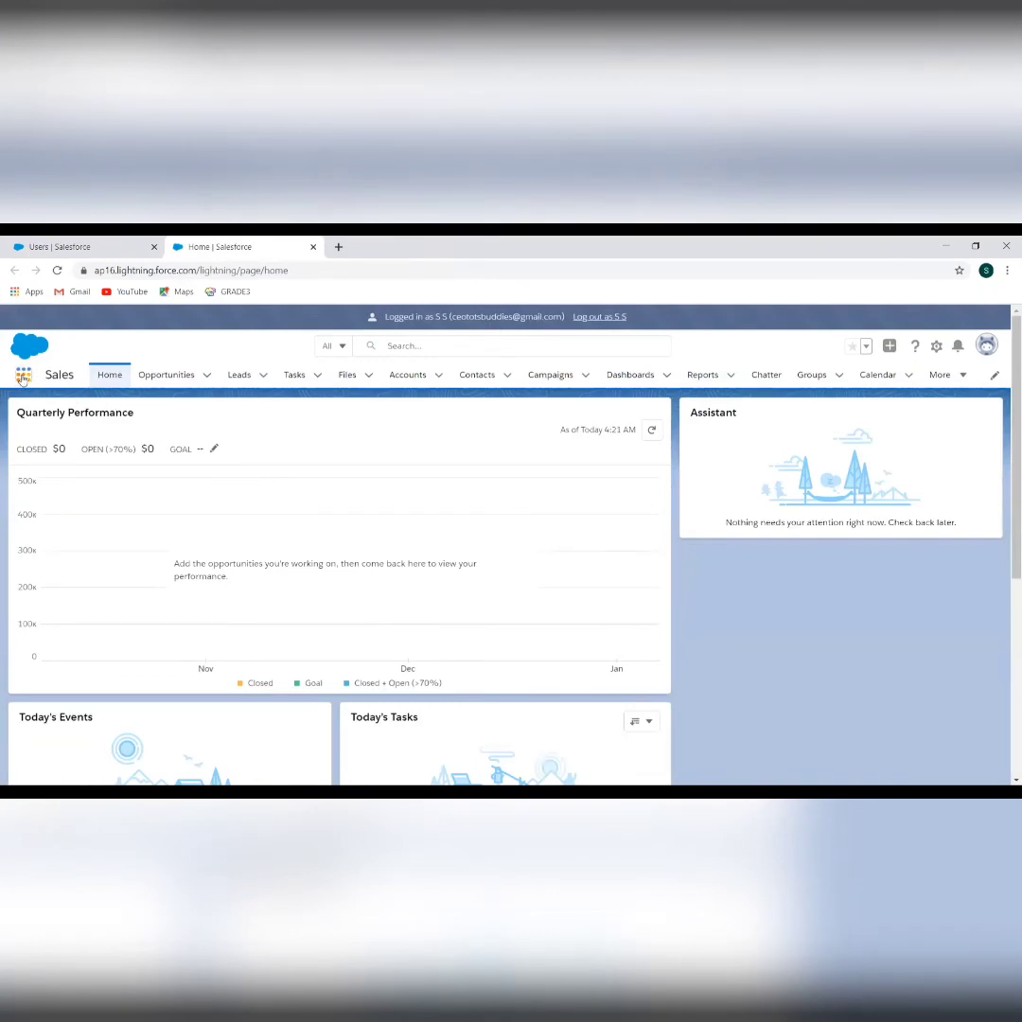
pyautogui.click(23, 376)
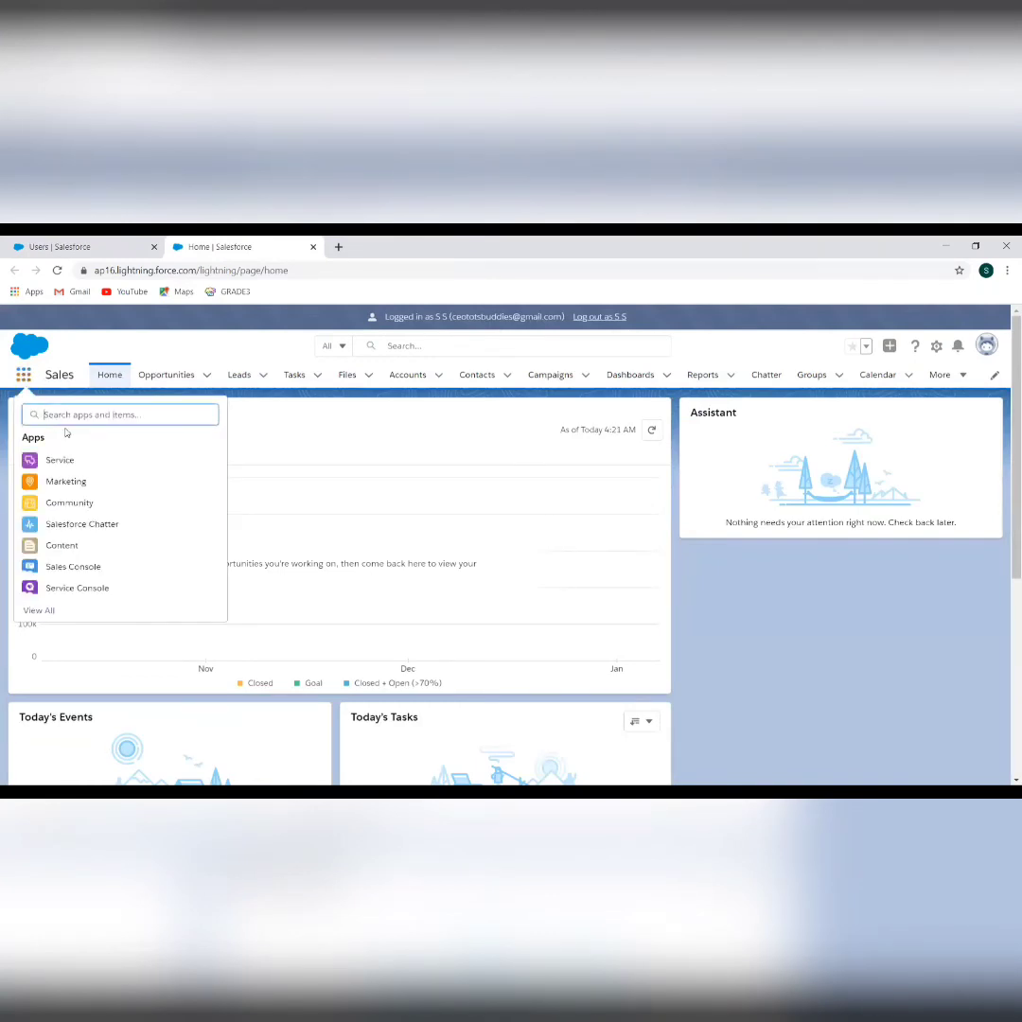
pyautogui.write('pr')
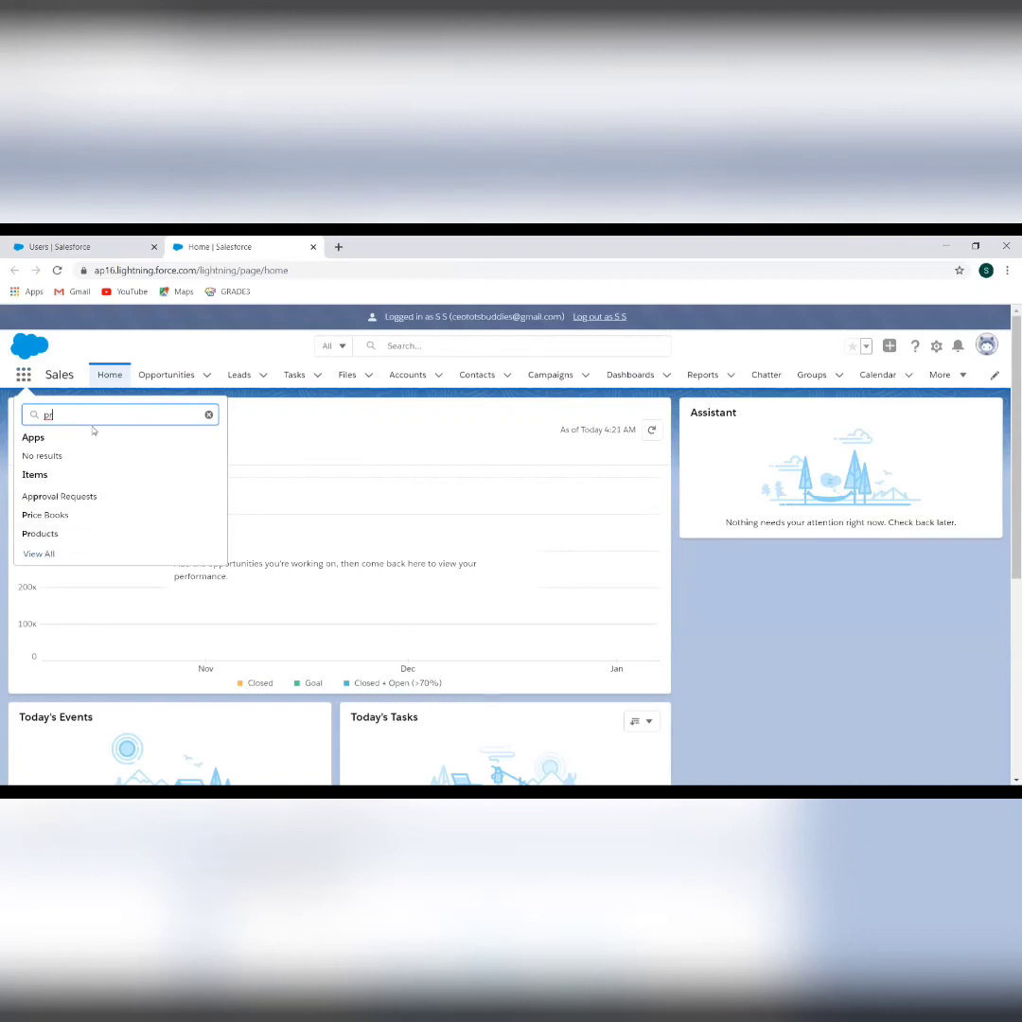
pyautogui.write('p')
pyautogui.press('BackSpace')
pyautogui.write('ogr')
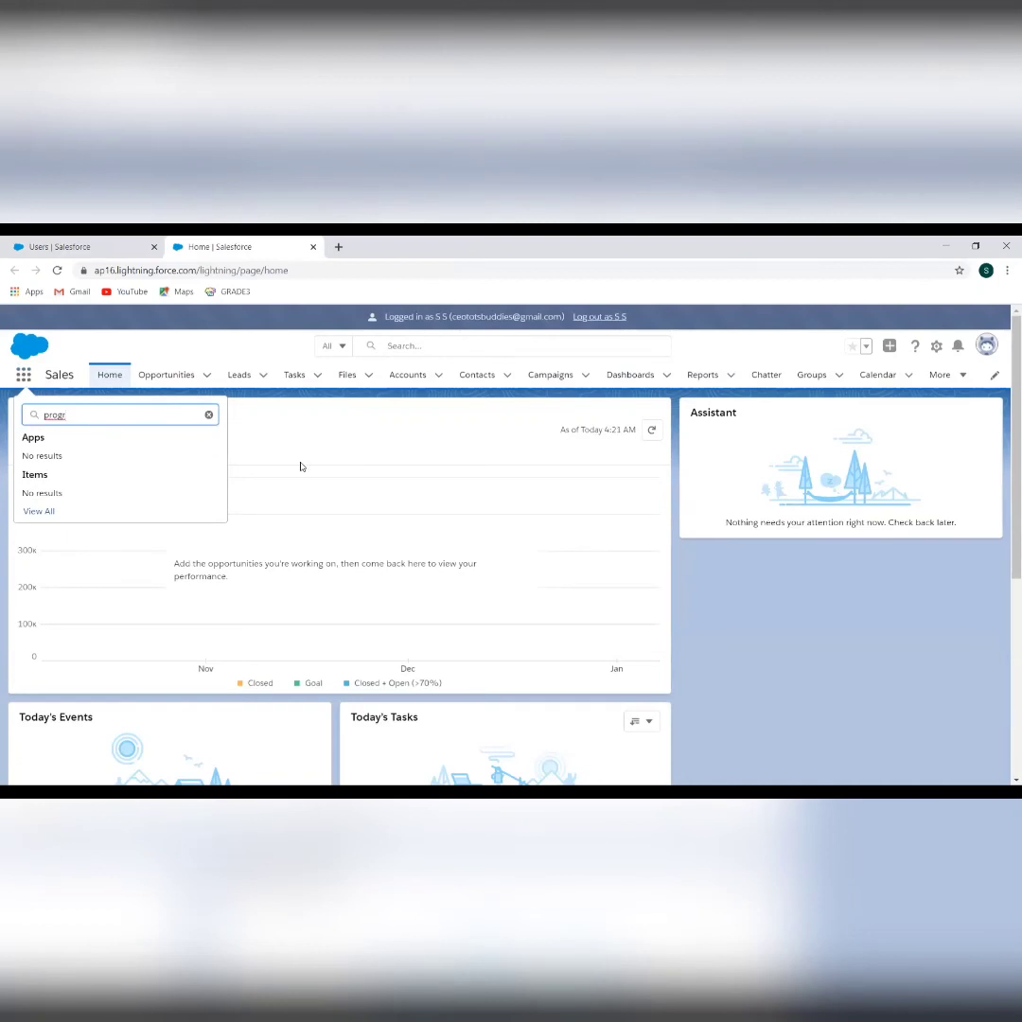
pyautogui.click(588, 317)
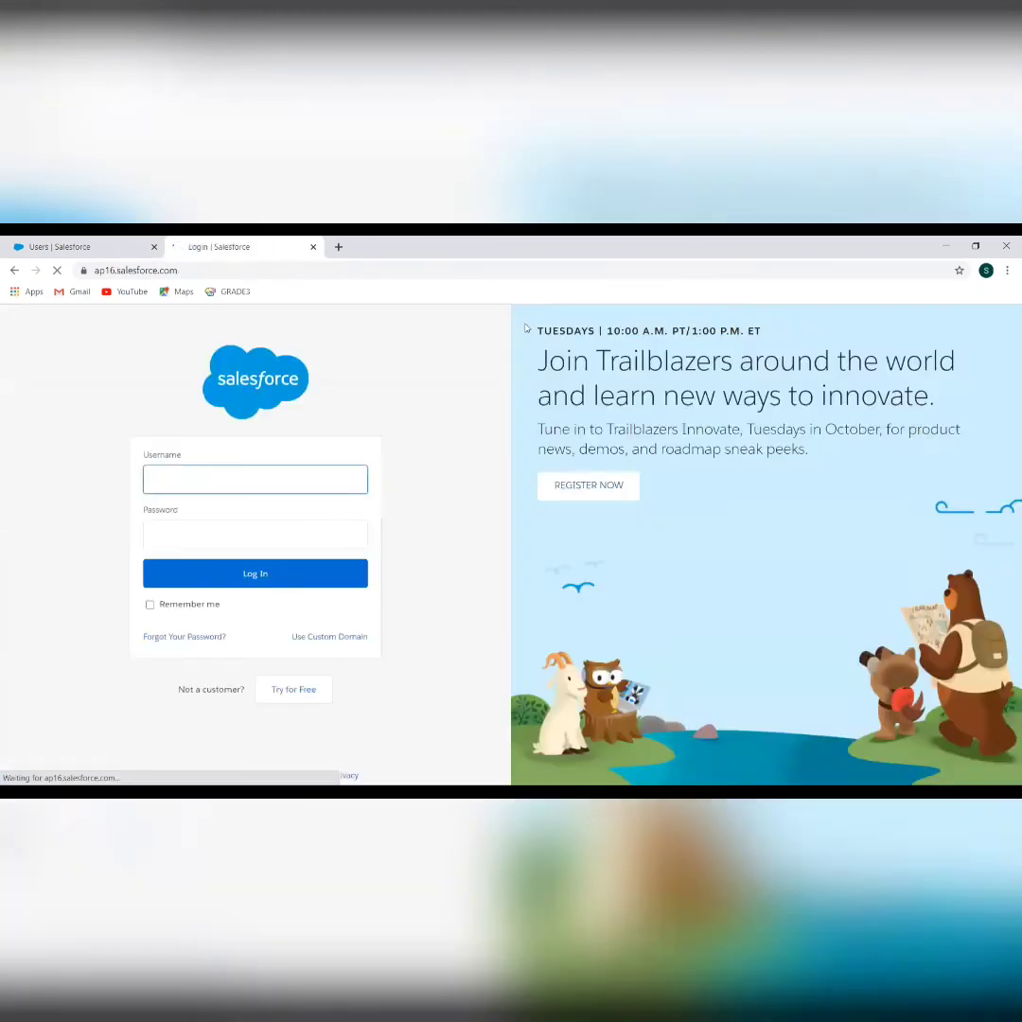
# Sign back in as administrator, skipping phone registration, and reopen the CEO user's detail page from All Users
pyautogui.click(312, 247)
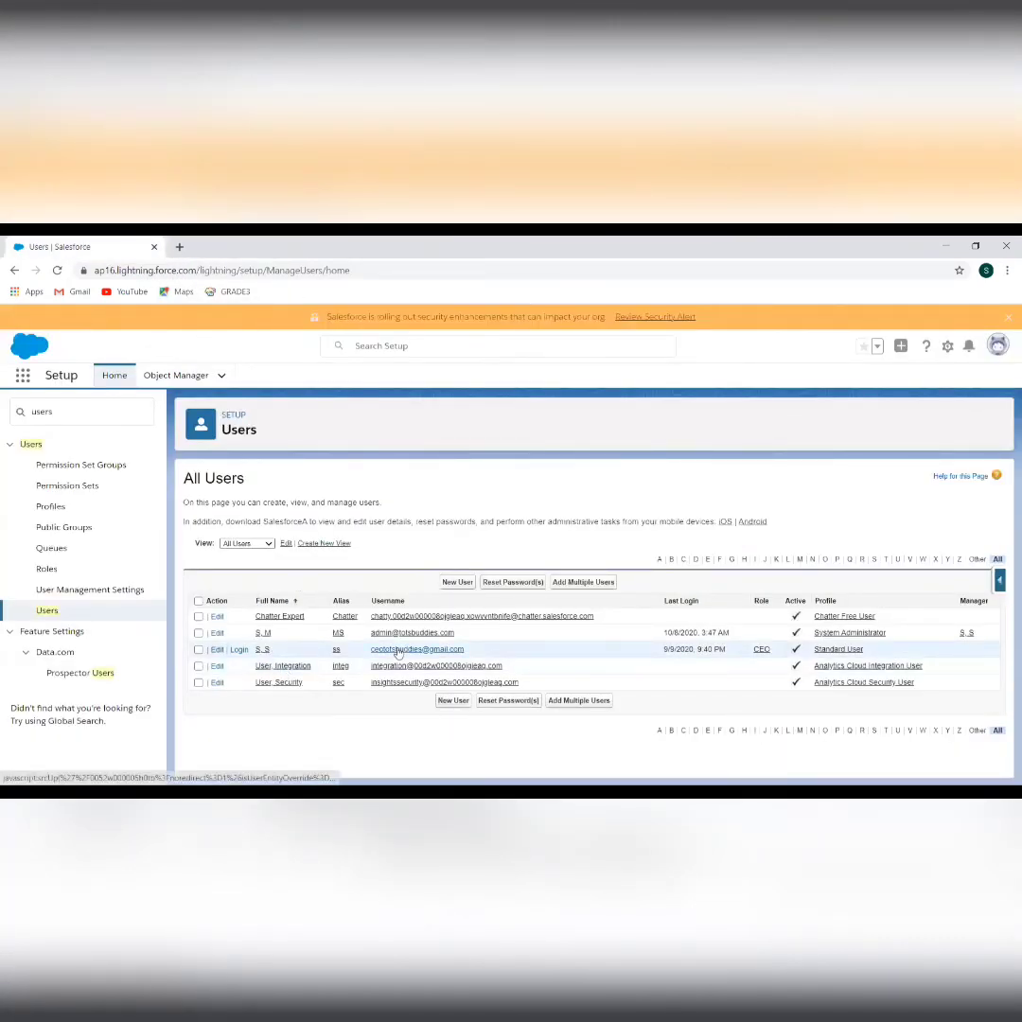
pyautogui.click(216, 650)
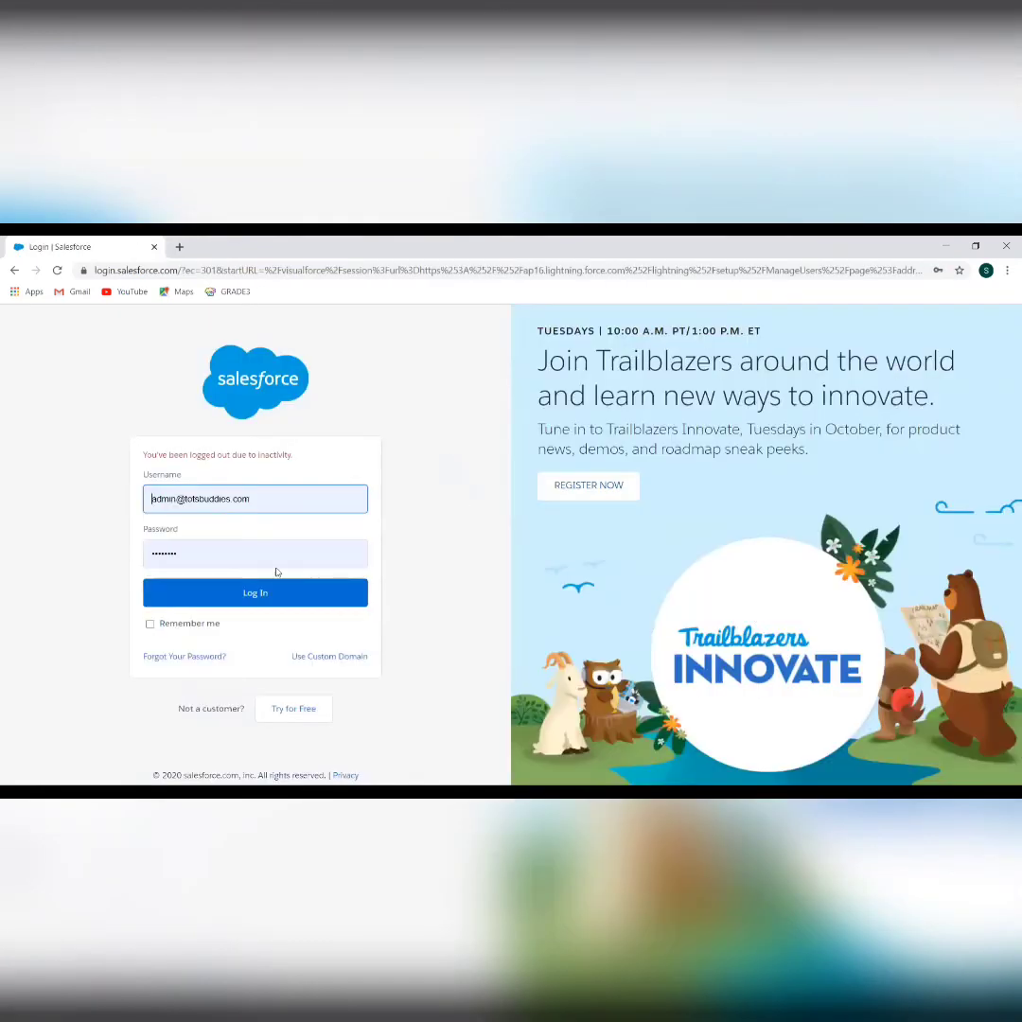
pyautogui.click(251, 596)
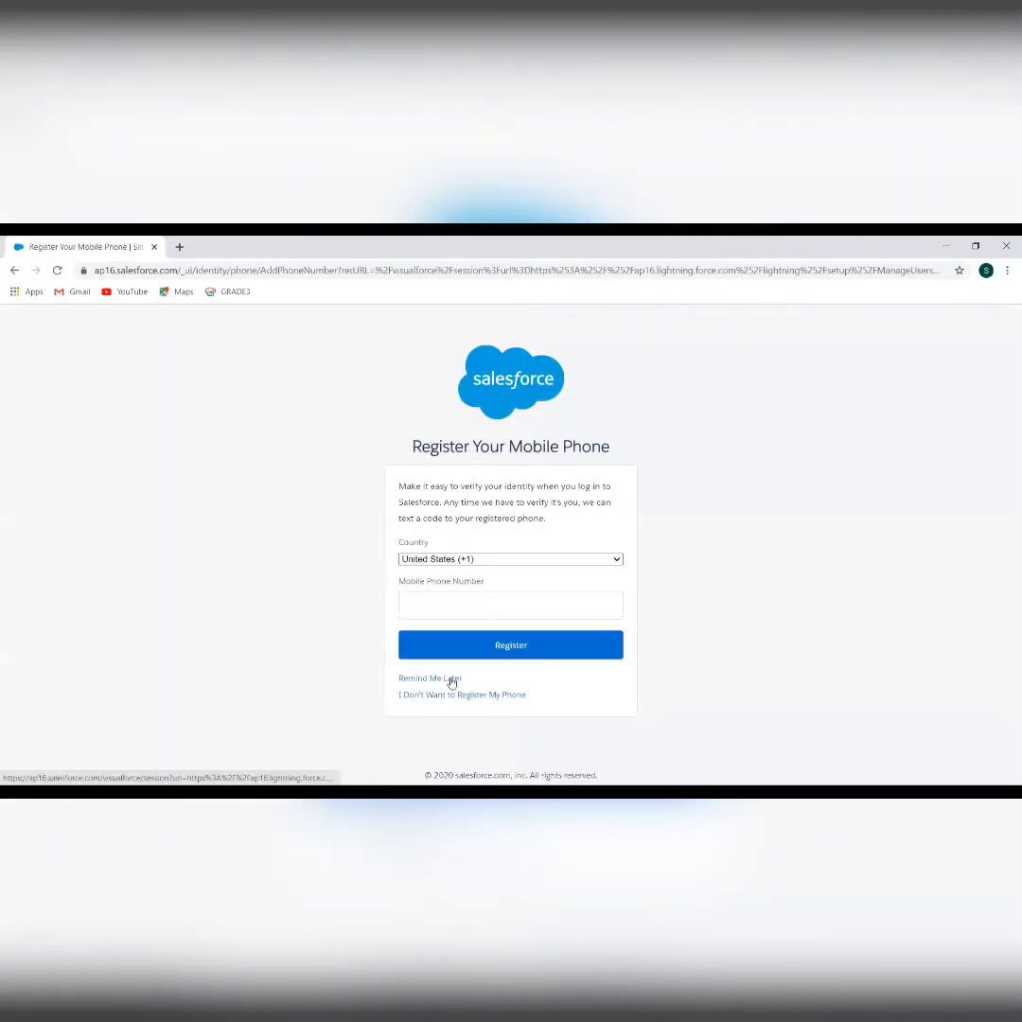
pyautogui.click(450, 680)
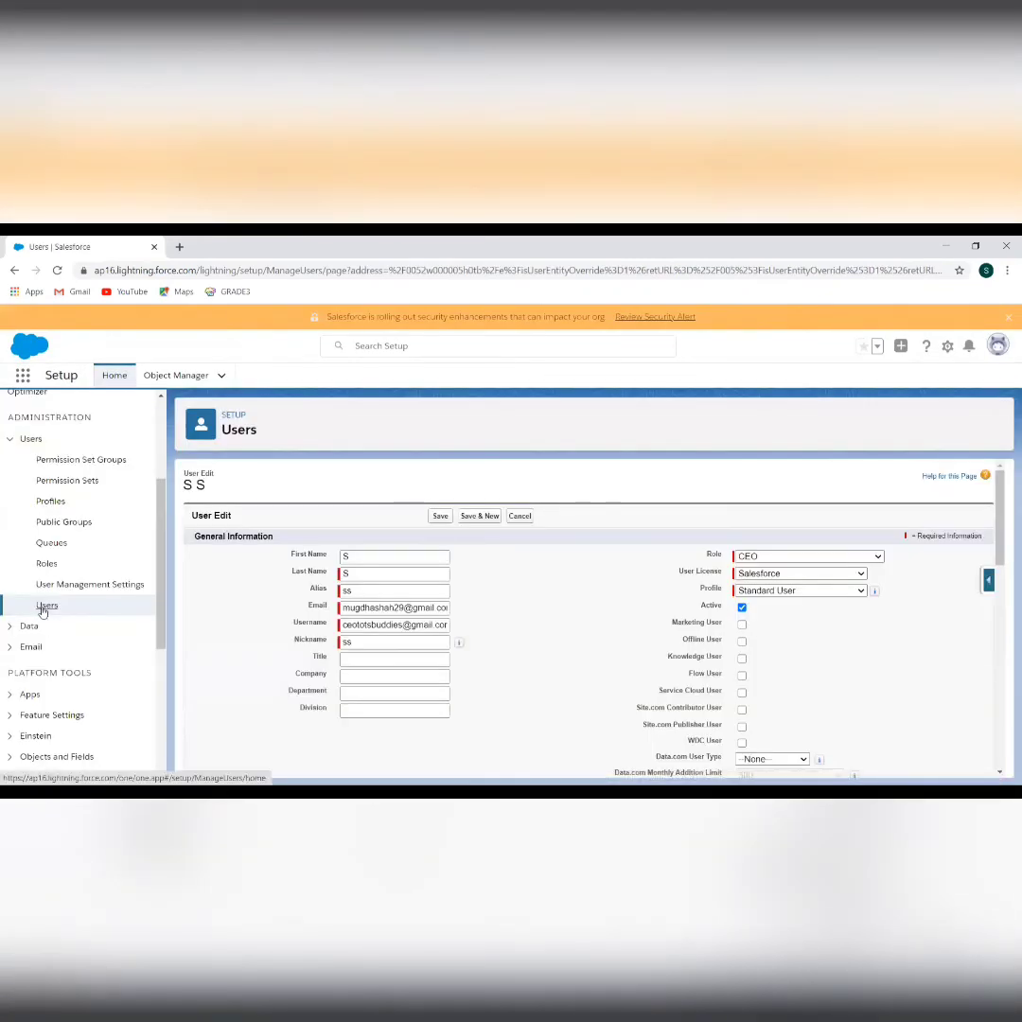
pyautogui.click(45, 606)
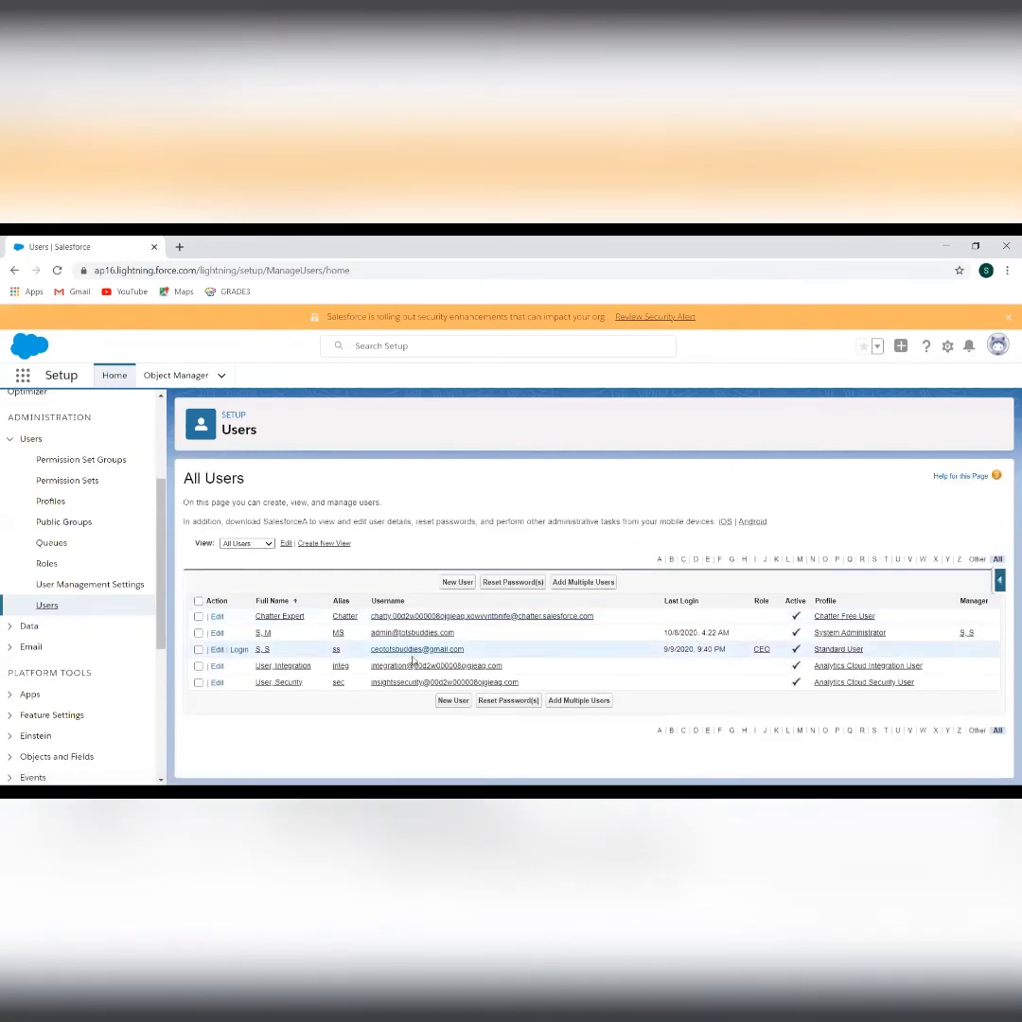
pyautogui.click(263, 650)
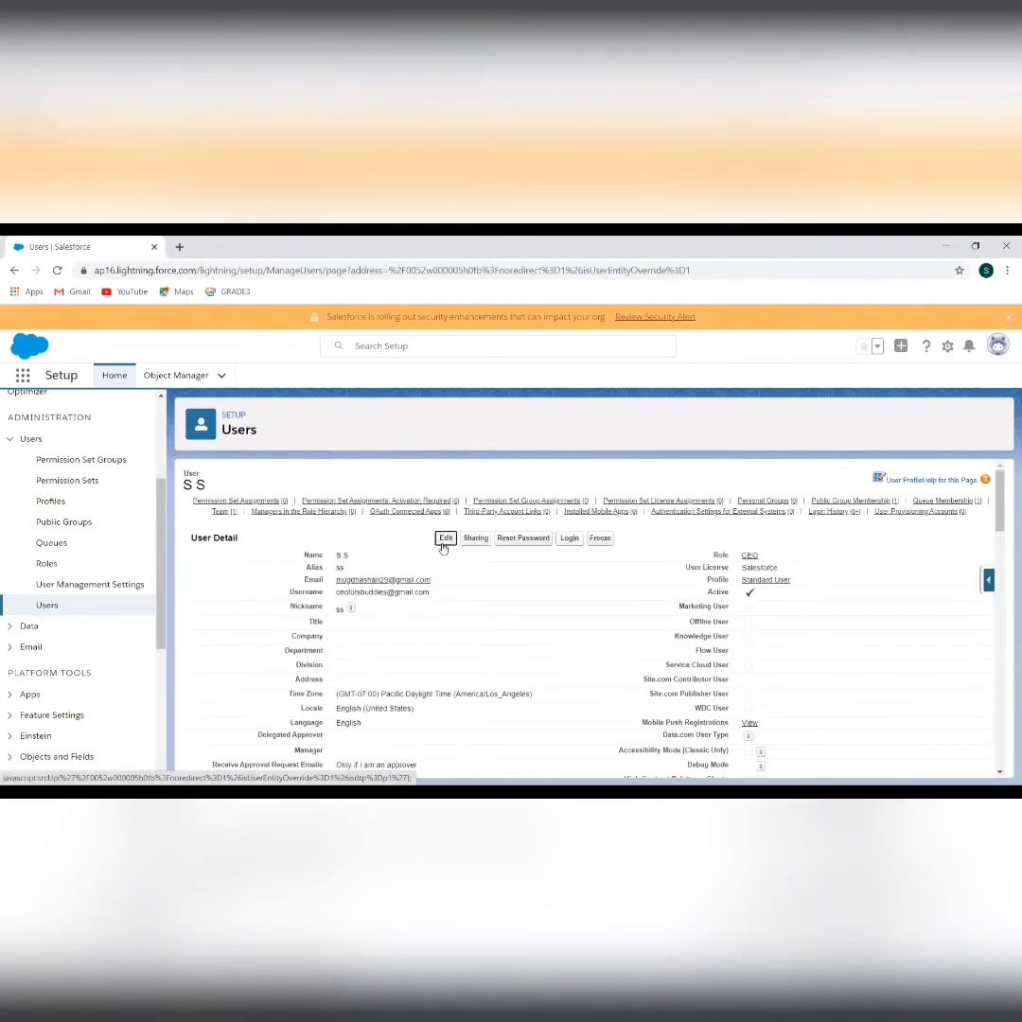
# Switch the CEO user's profile from Standard User to Test Standard User and save it
pyautogui.click(444, 539)
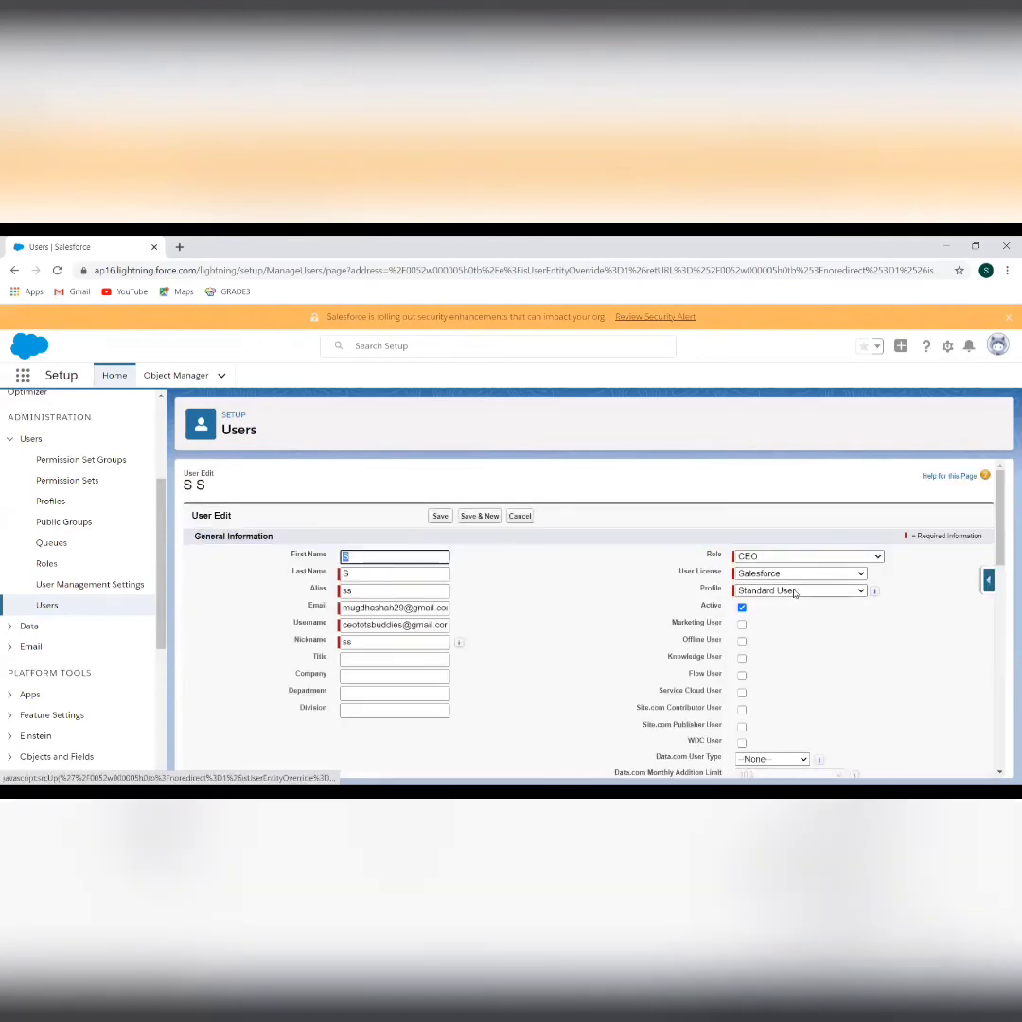
pyautogui.click(795, 593)
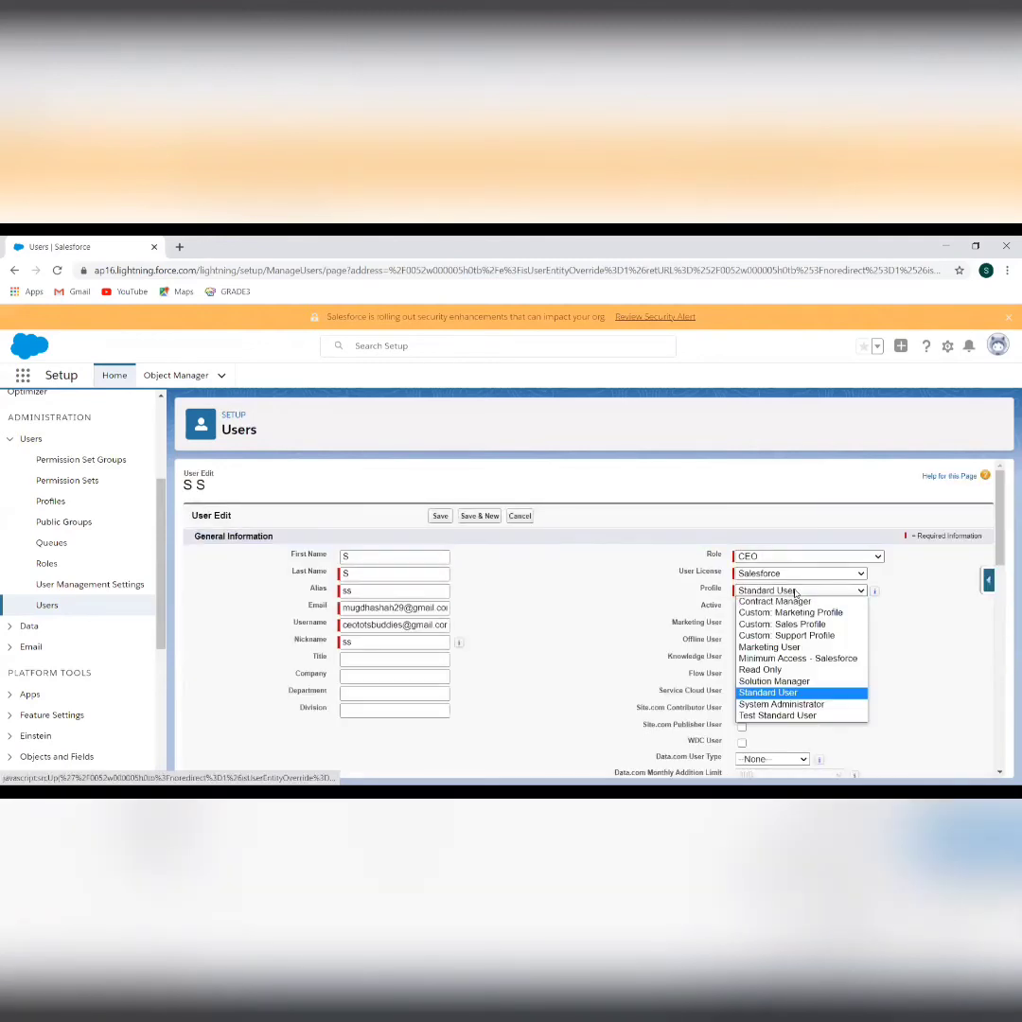
pyautogui.click(789, 717)
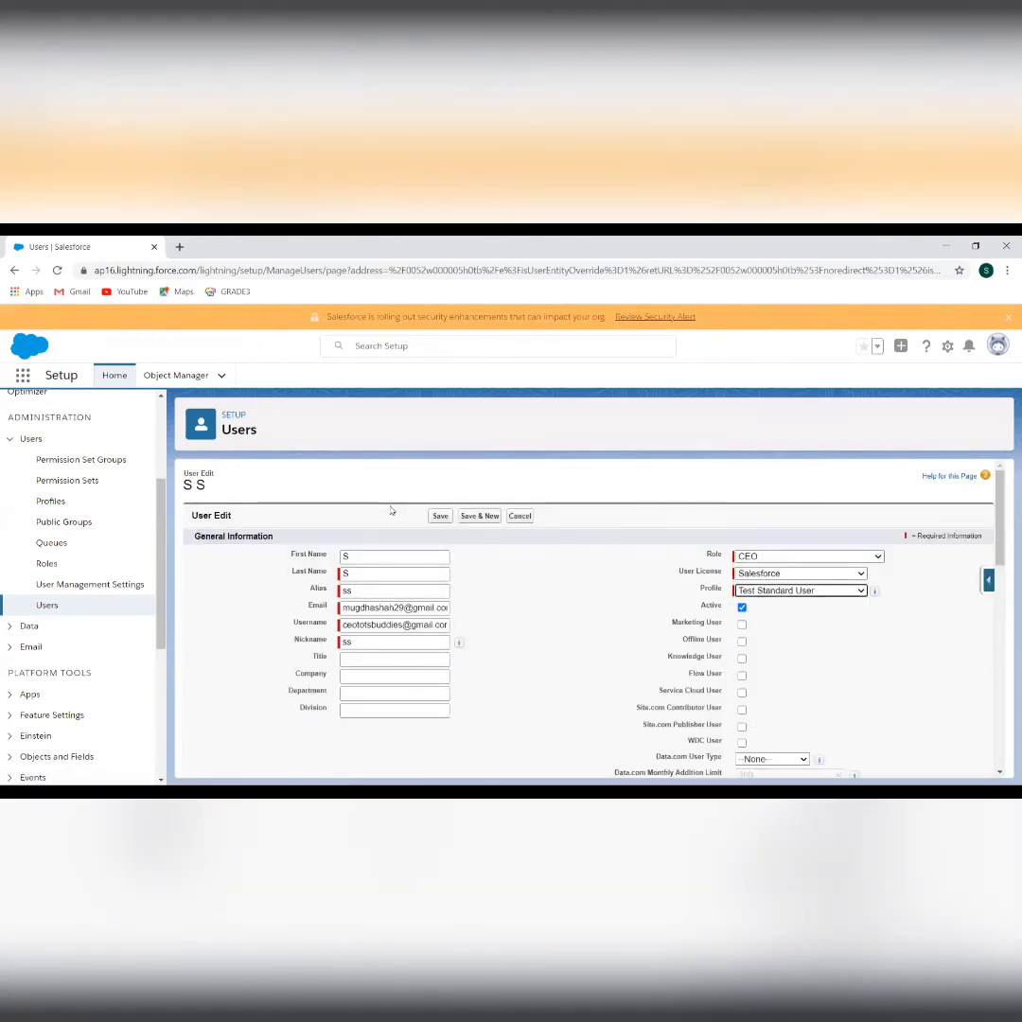
pyautogui.click(442, 519)
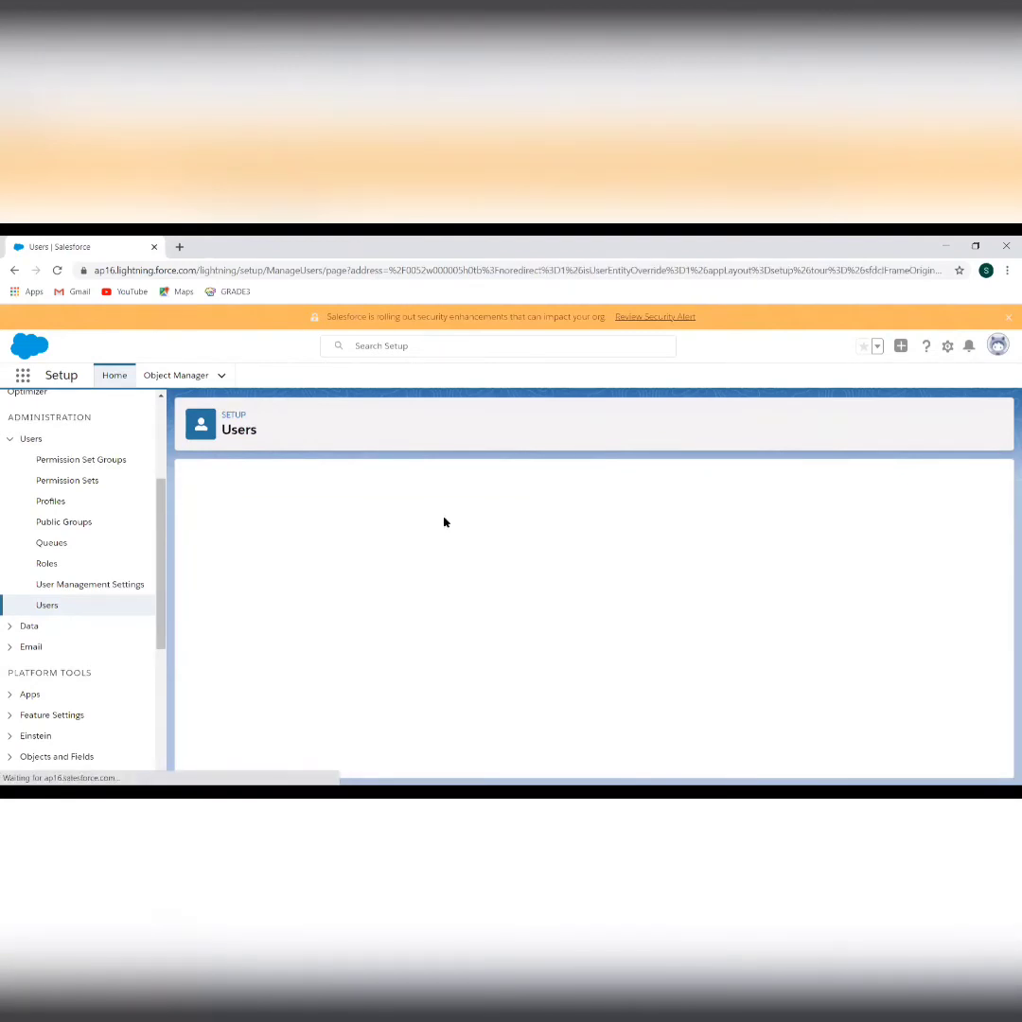
pyautogui.click(48, 606)
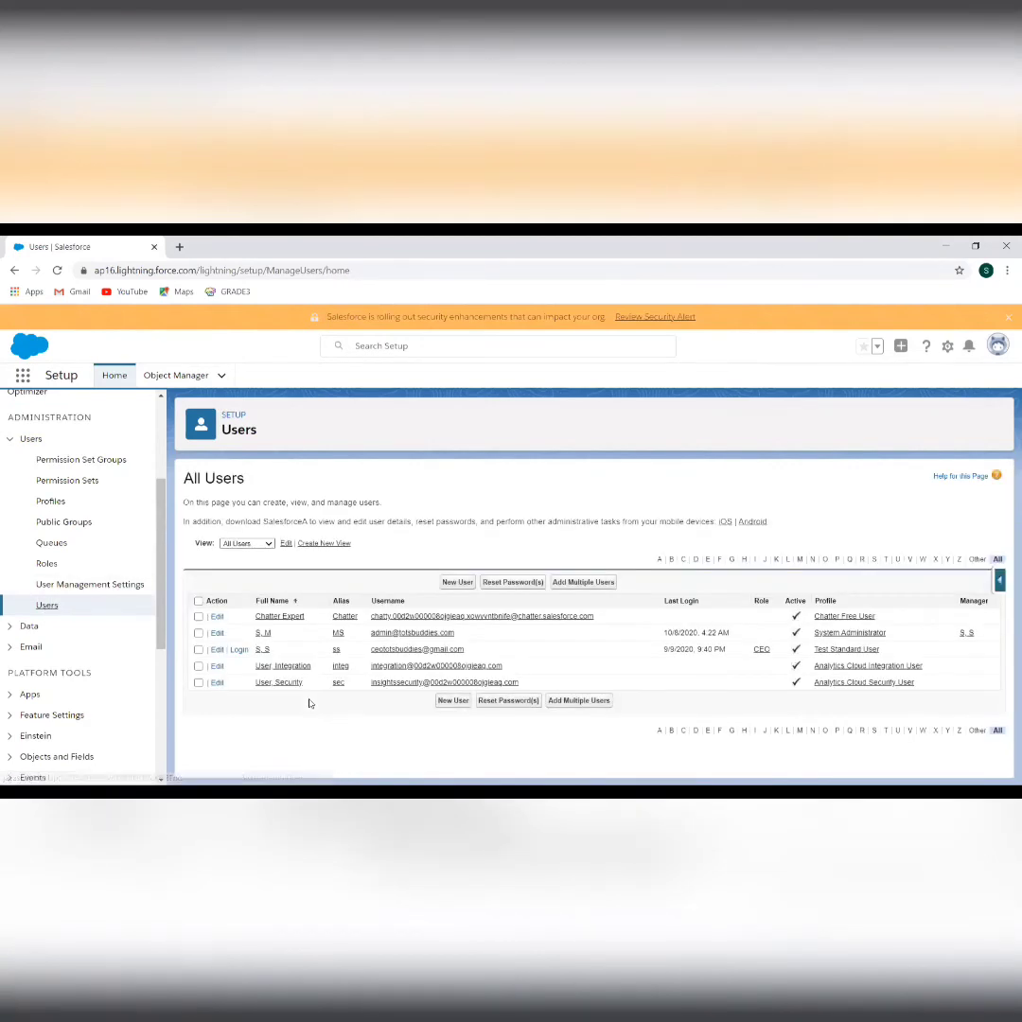
# Log in as the CEO user and confirm an App Launcher search for 'Progra' now finds Programs
pyautogui.click(238, 651)
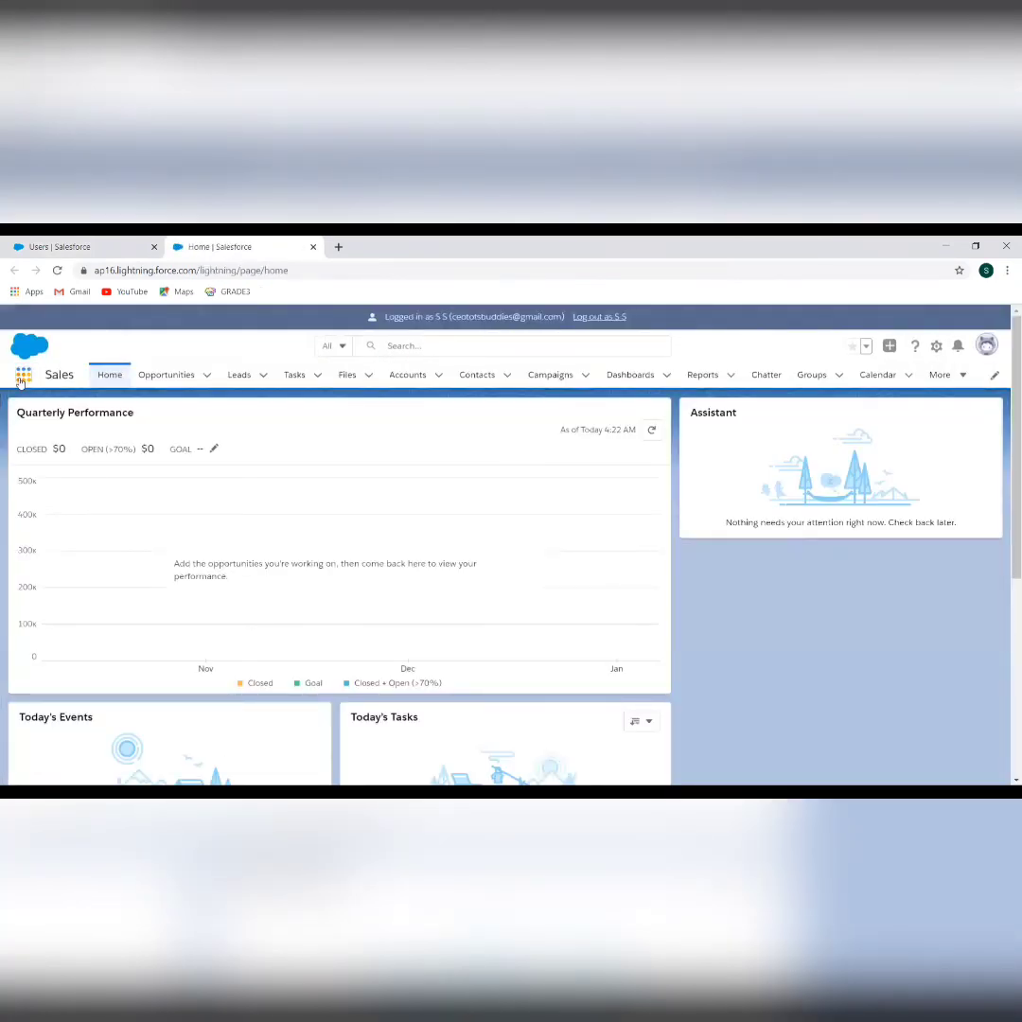
pyautogui.click(21, 377)
pyautogui.write('Pro')
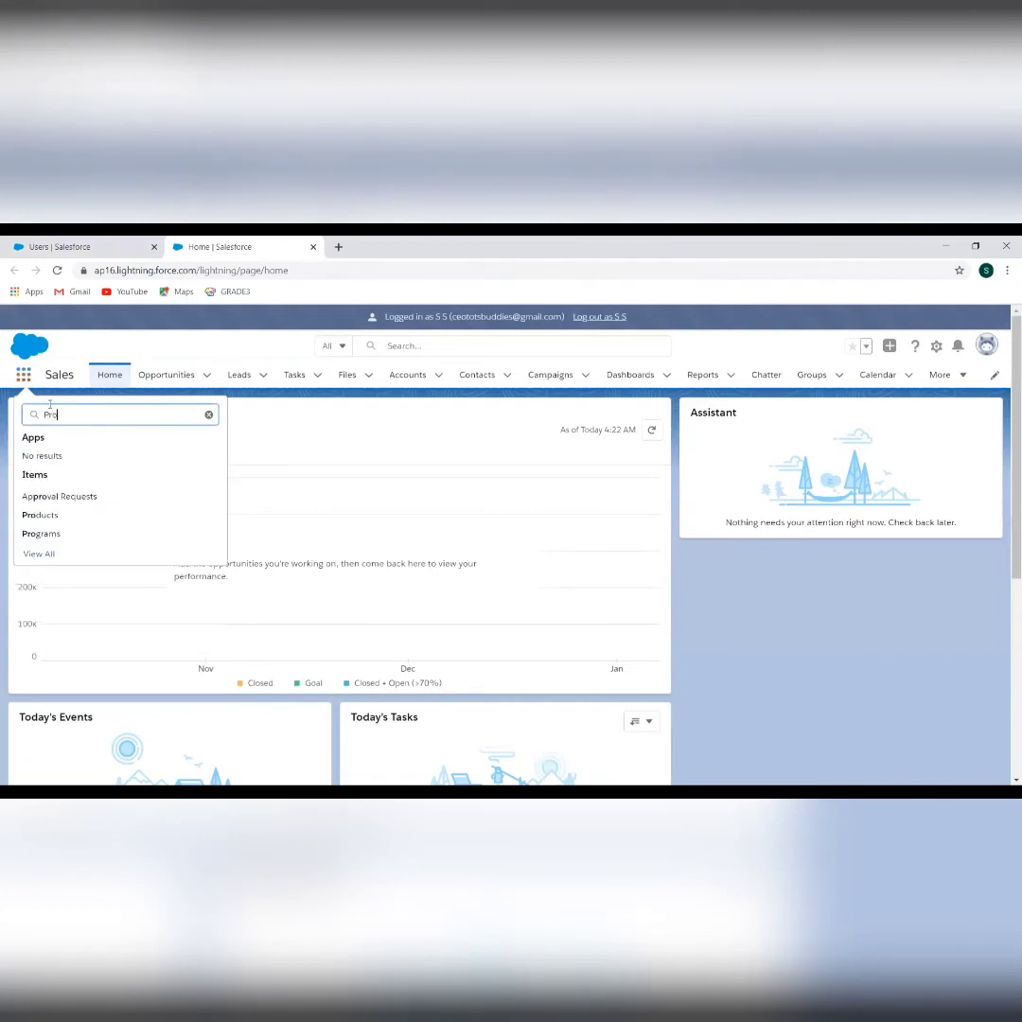
pyautogui.write('gra')
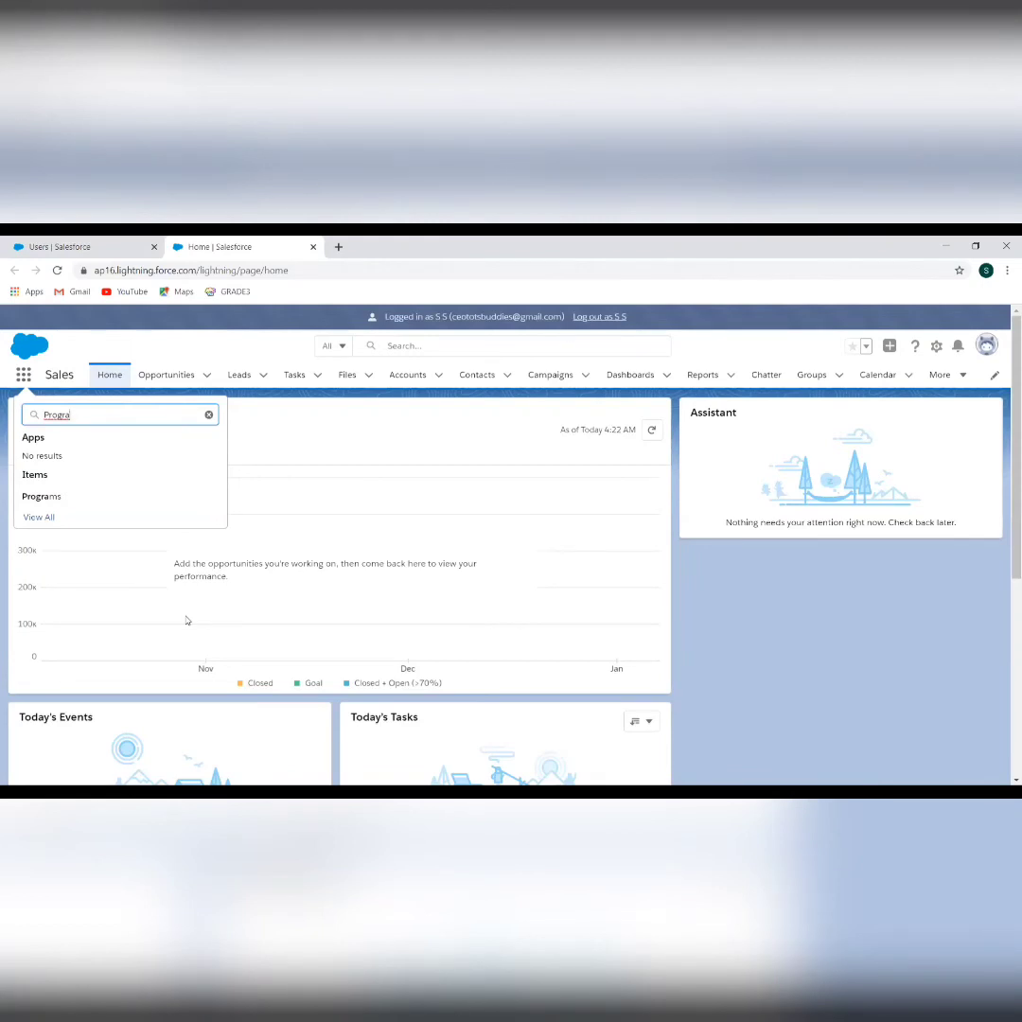
pyautogui.click(81, 245)
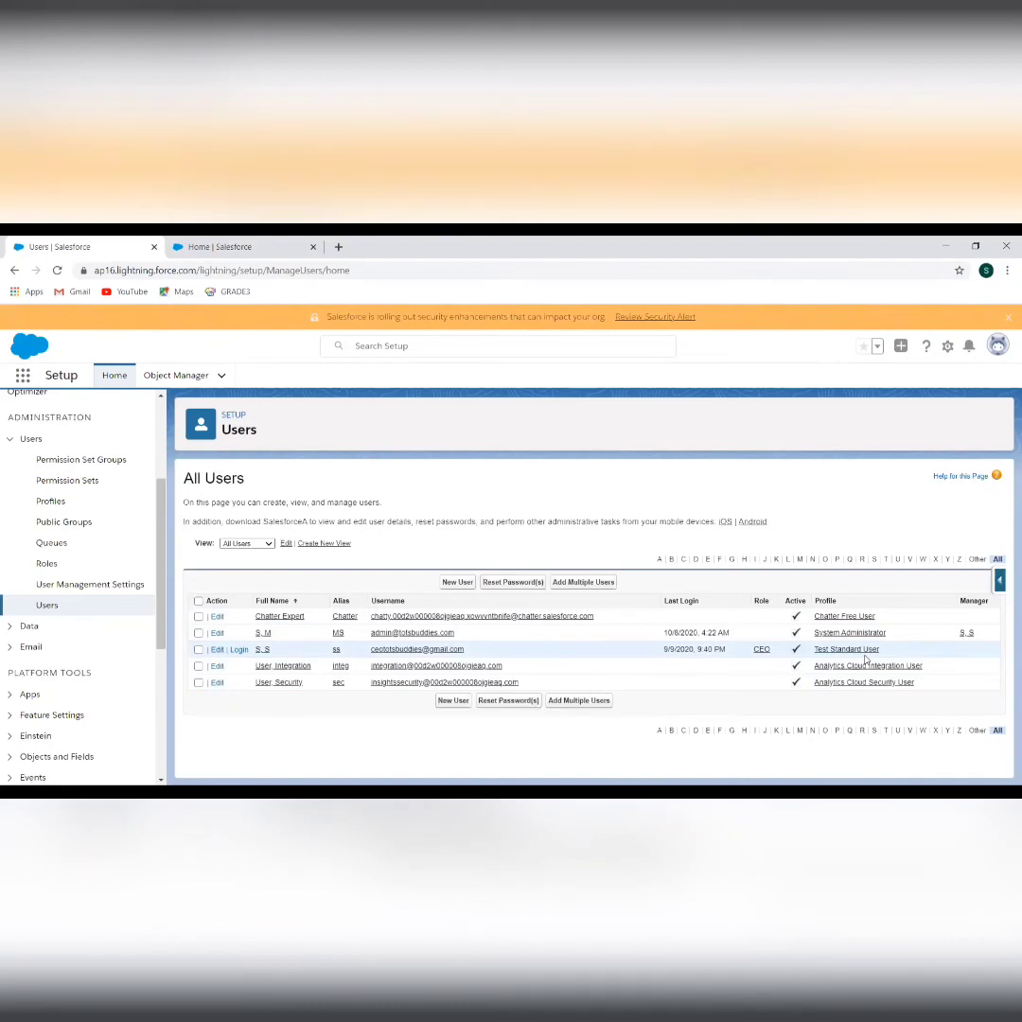
# Review the nine-set Permission Sets list, then return to the CEO user's Home tab
pyautogui.click(71, 483)
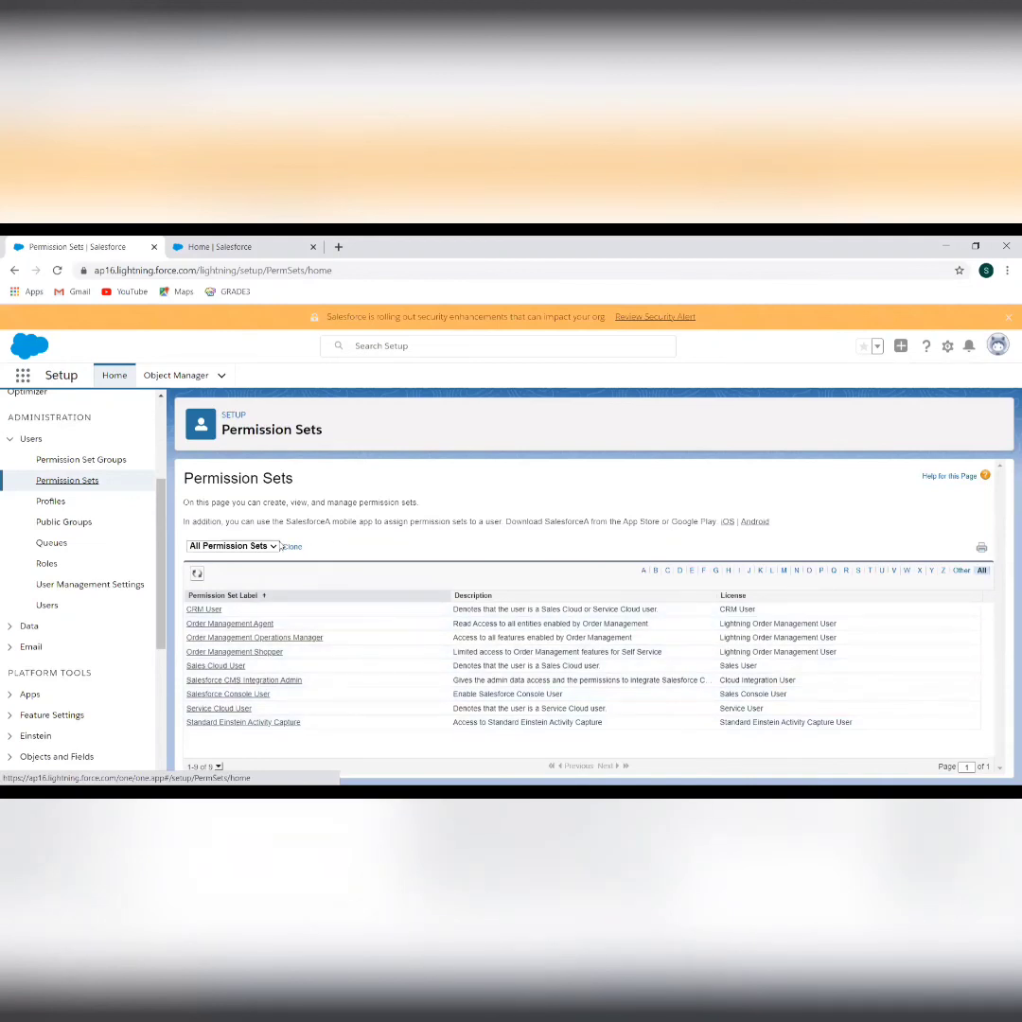
pyautogui.click(267, 546)
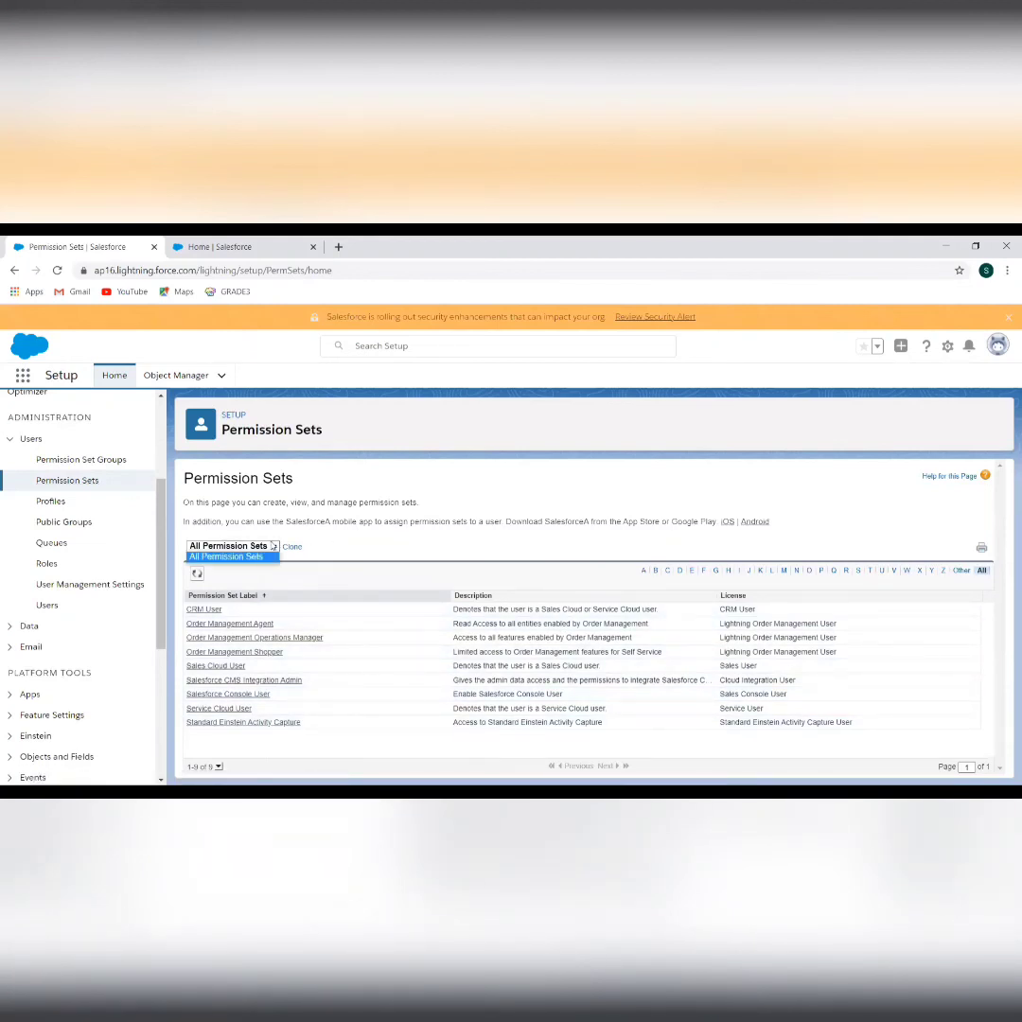
pyautogui.click(325, 540)
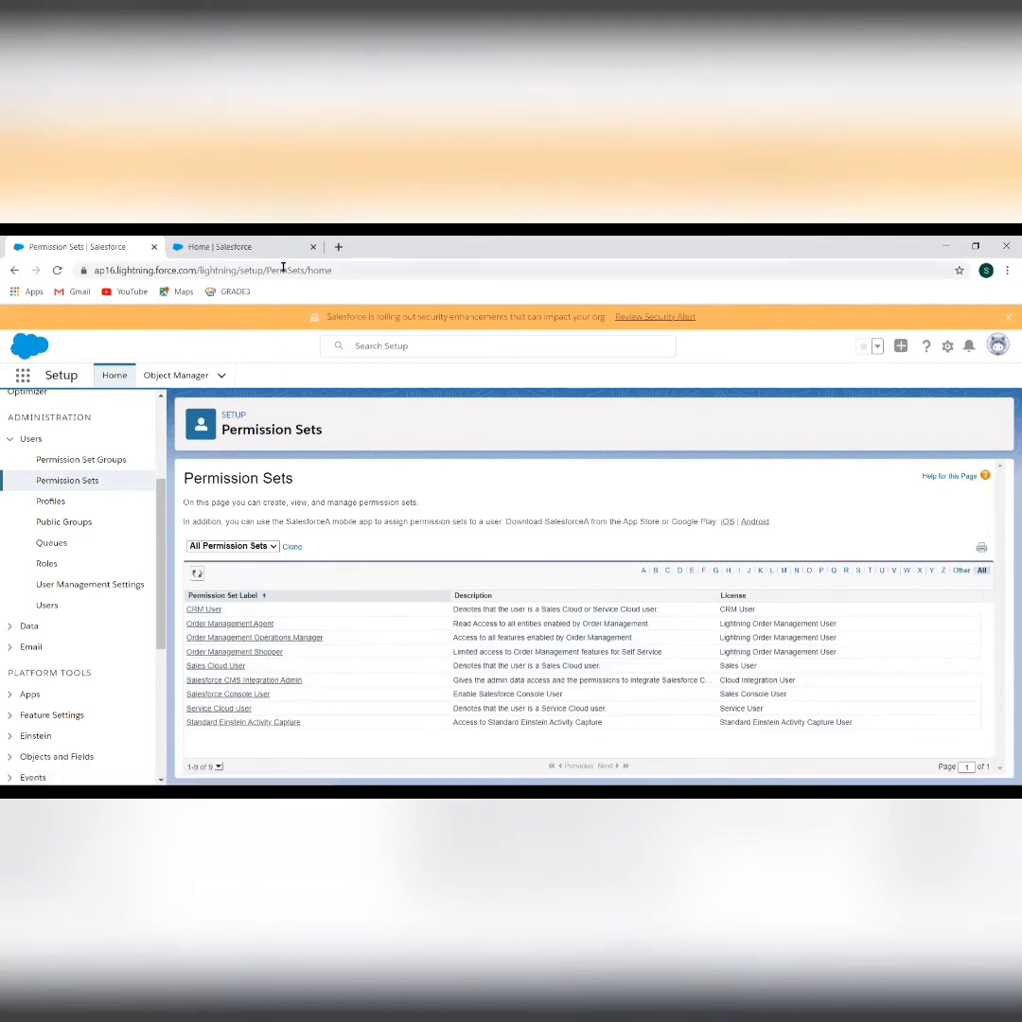
pyautogui.click(255, 248)
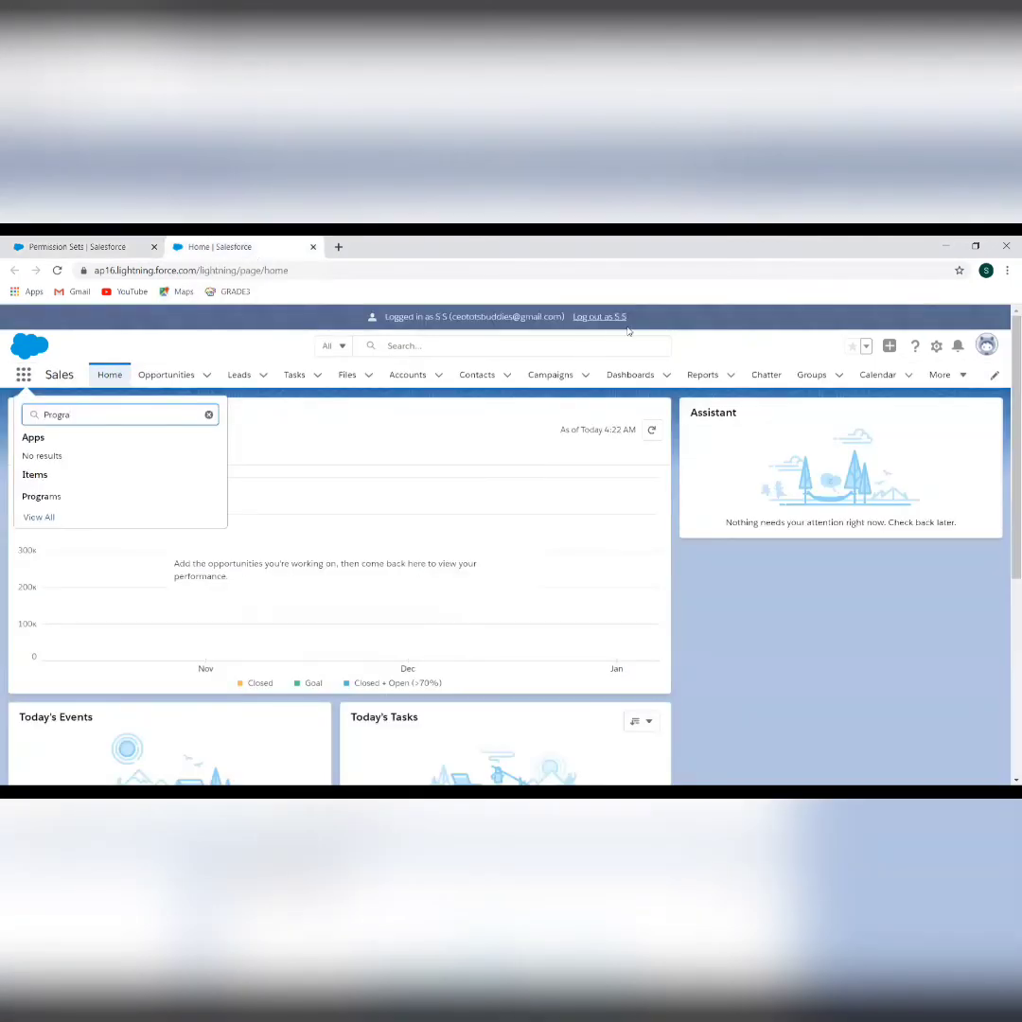
# Log out as the CEO user, close that tab, and sign back in as administrator
pyautogui.click(607, 317)
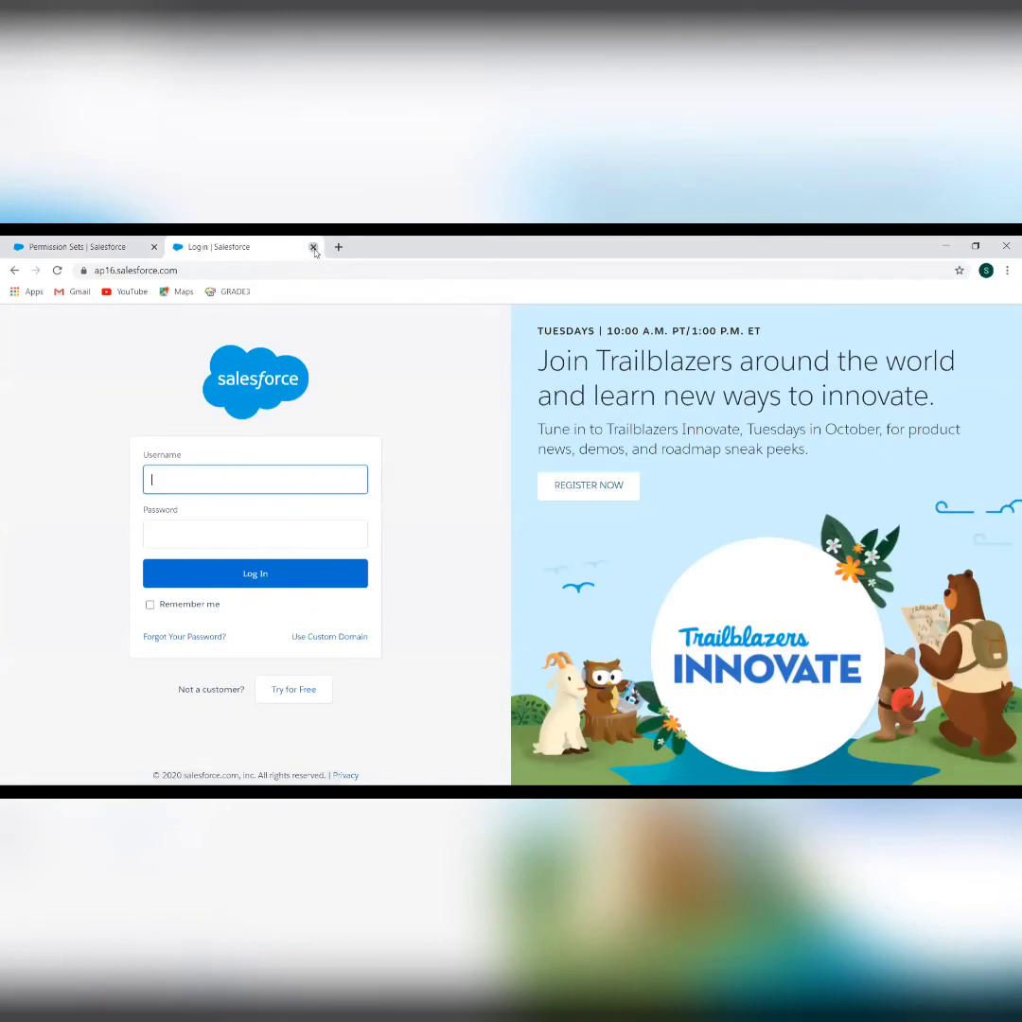
pyautogui.click(314, 247)
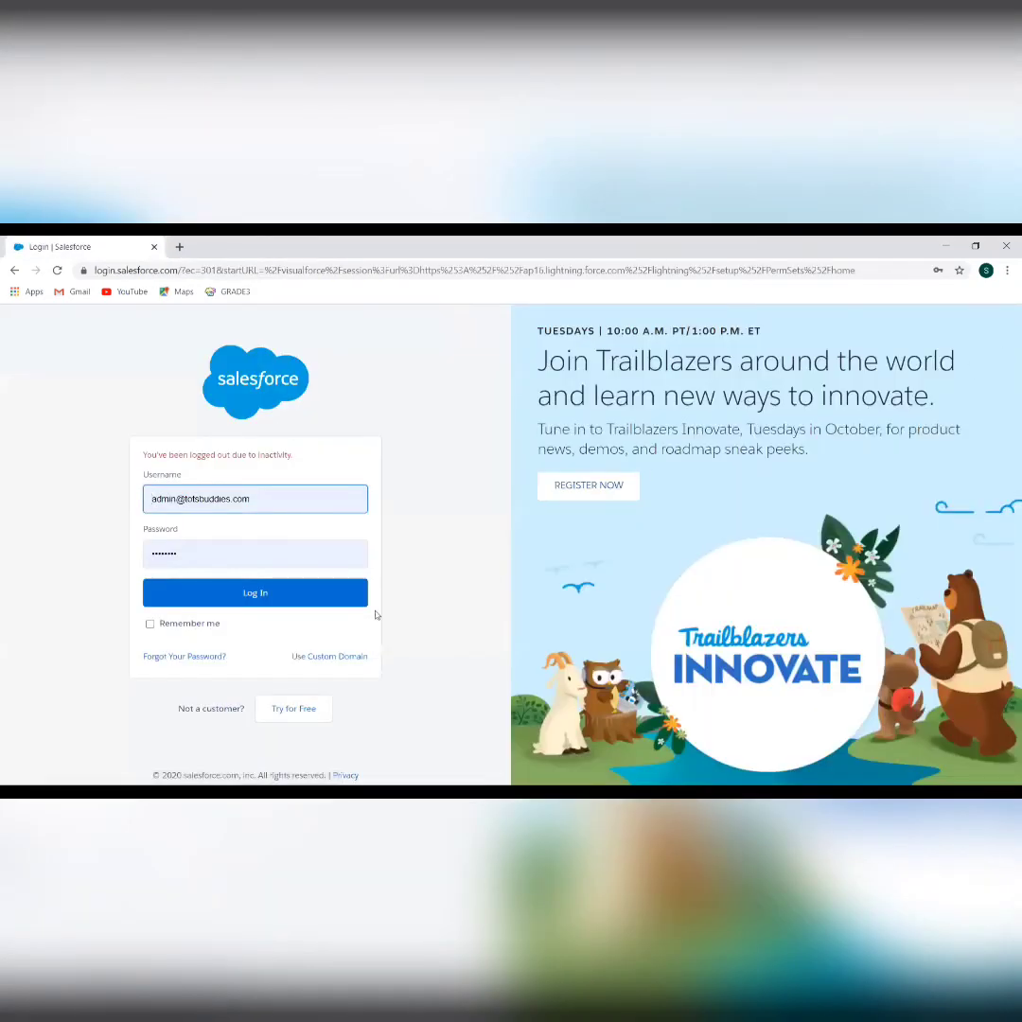
pyautogui.click(324, 607)
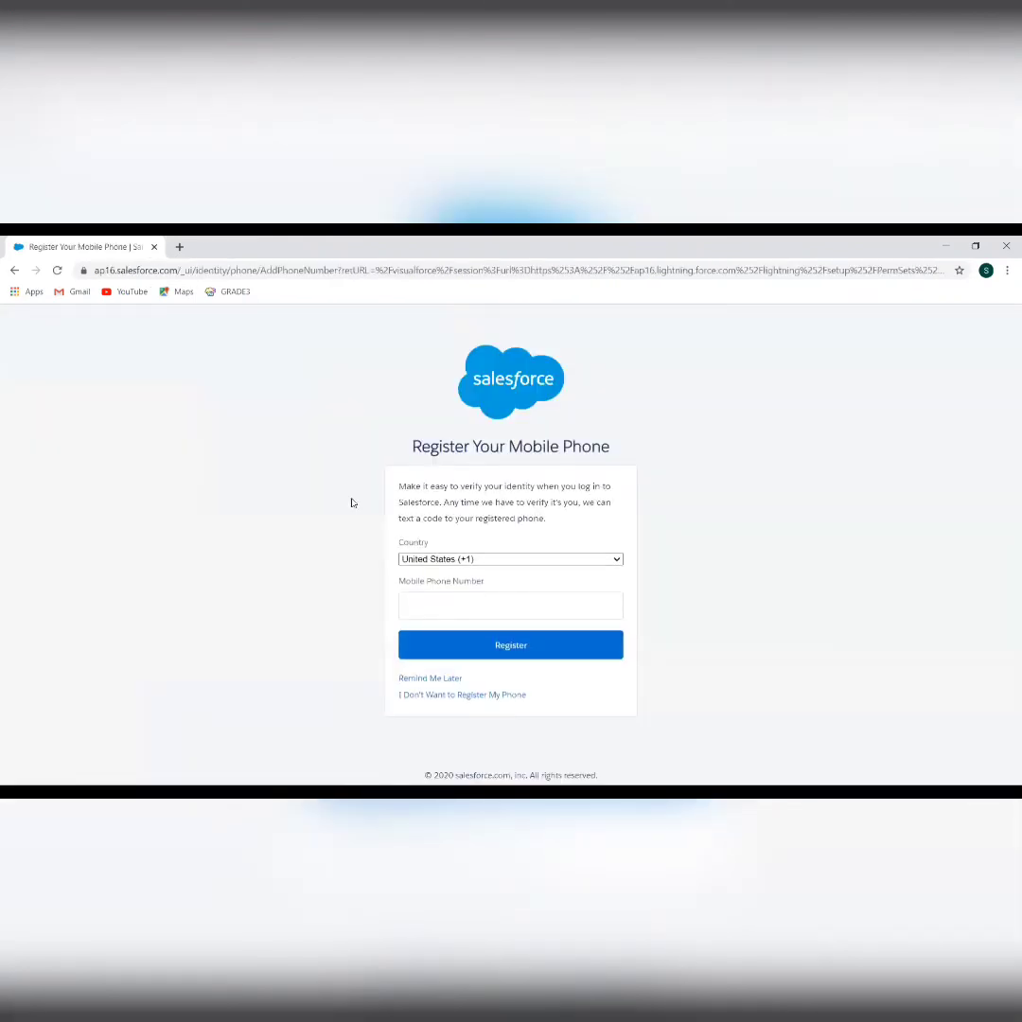
pyautogui.click(424, 679)
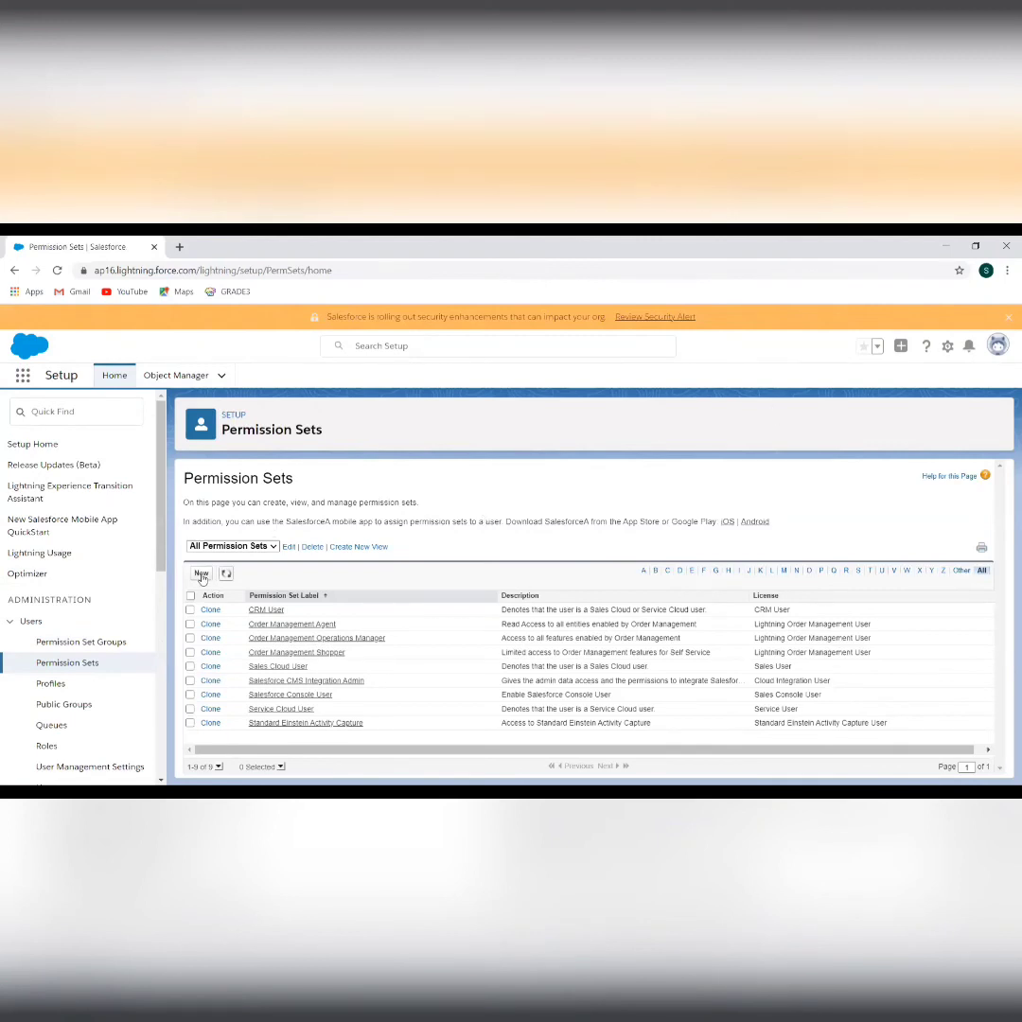
# Create and save permission set 'Workshop Access' with API name Workshop_Access and license --None--
pyautogui.click(201, 576)
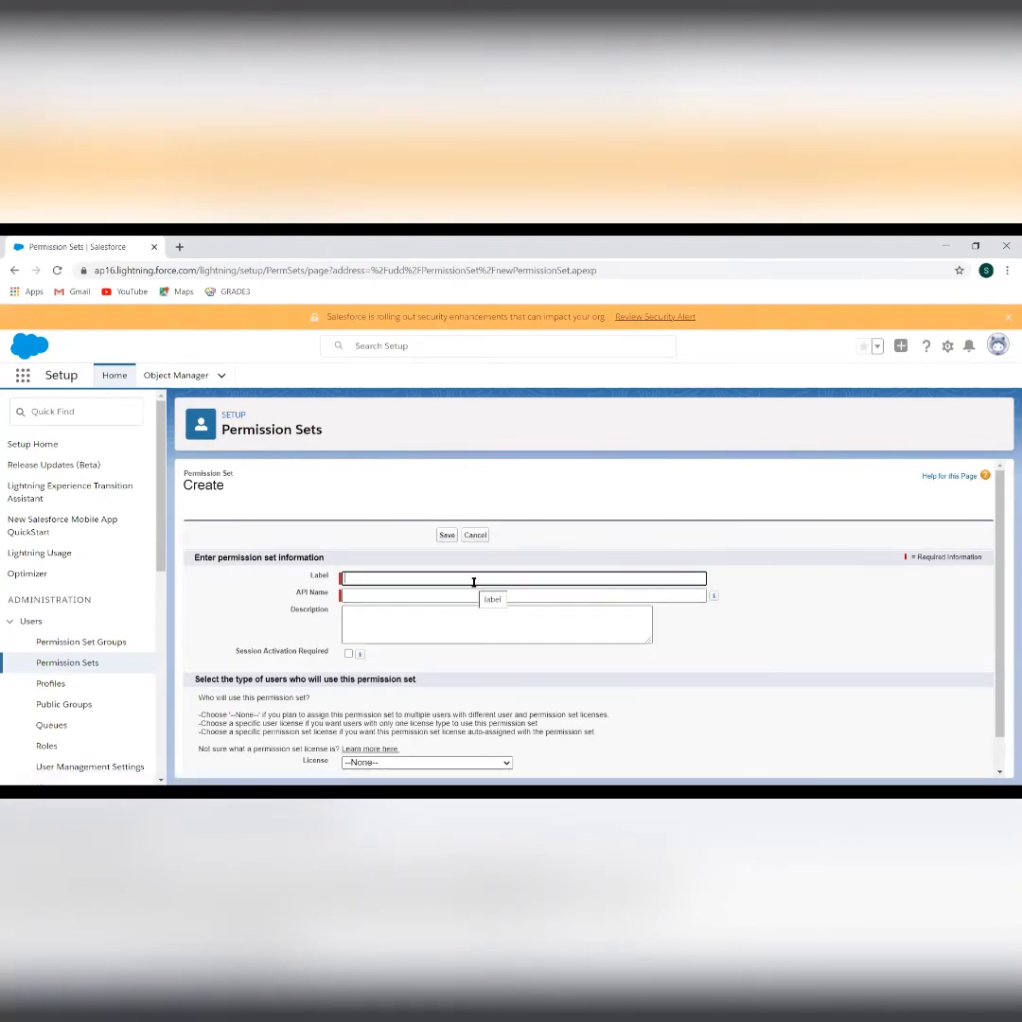
pyautogui.write('Workshop Access')
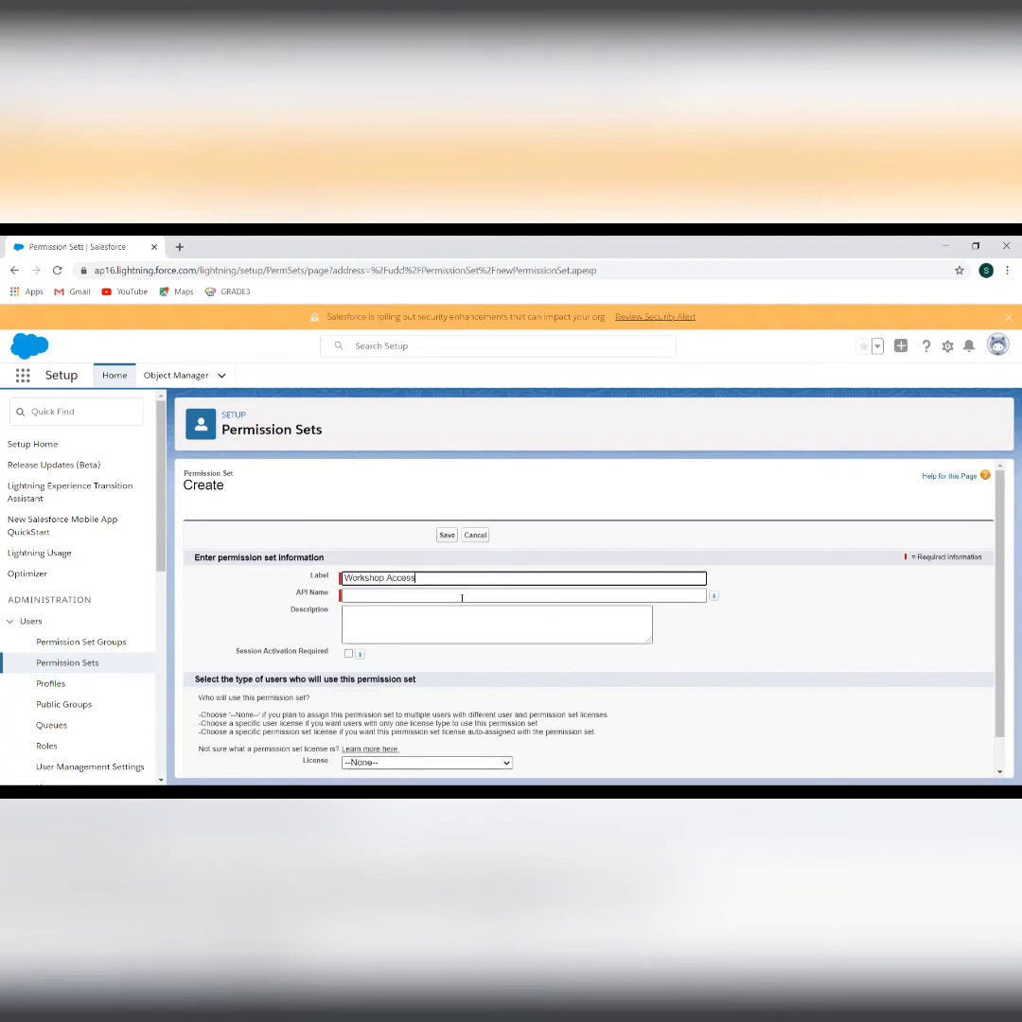
pyautogui.click(461, 596)
pyautogui.scroll(-1, 421, 648)
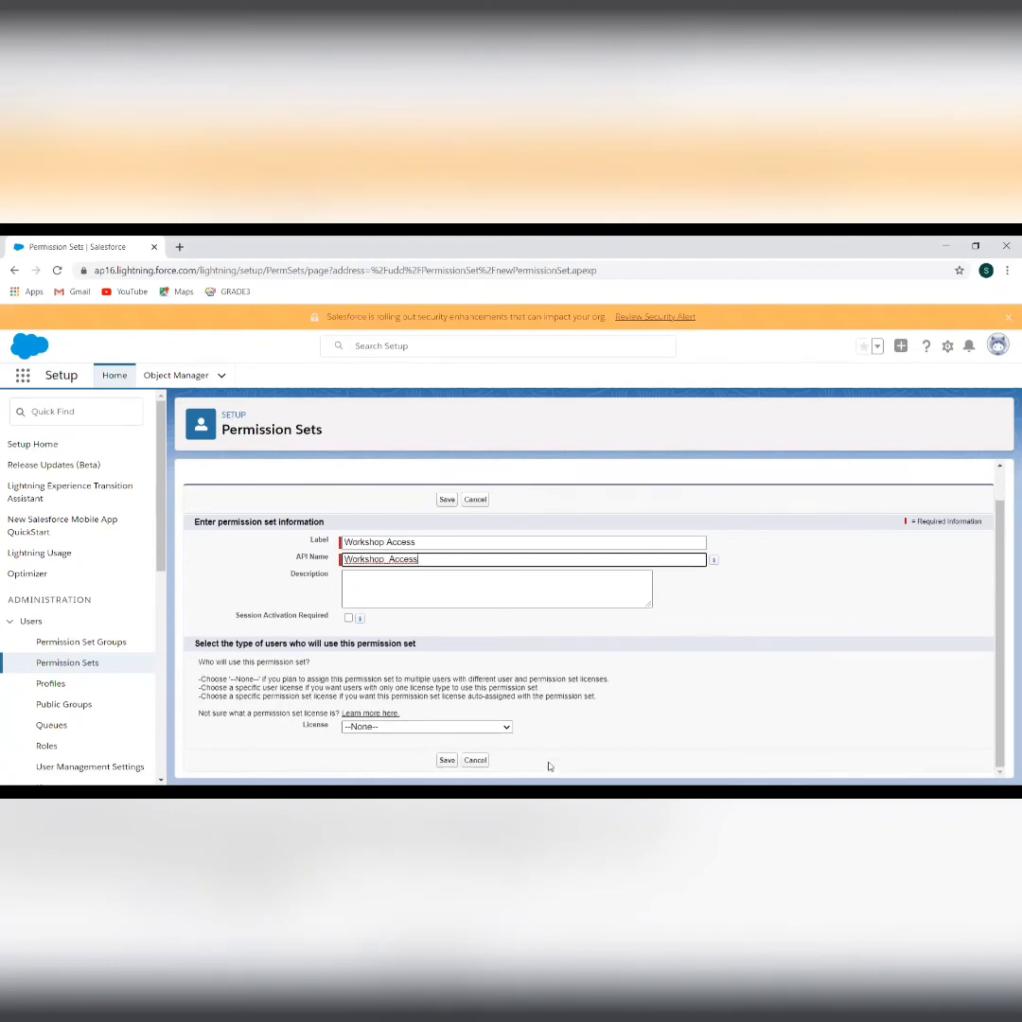
pyautogui.click(429, 727)
pyautogui.click(429, 728)
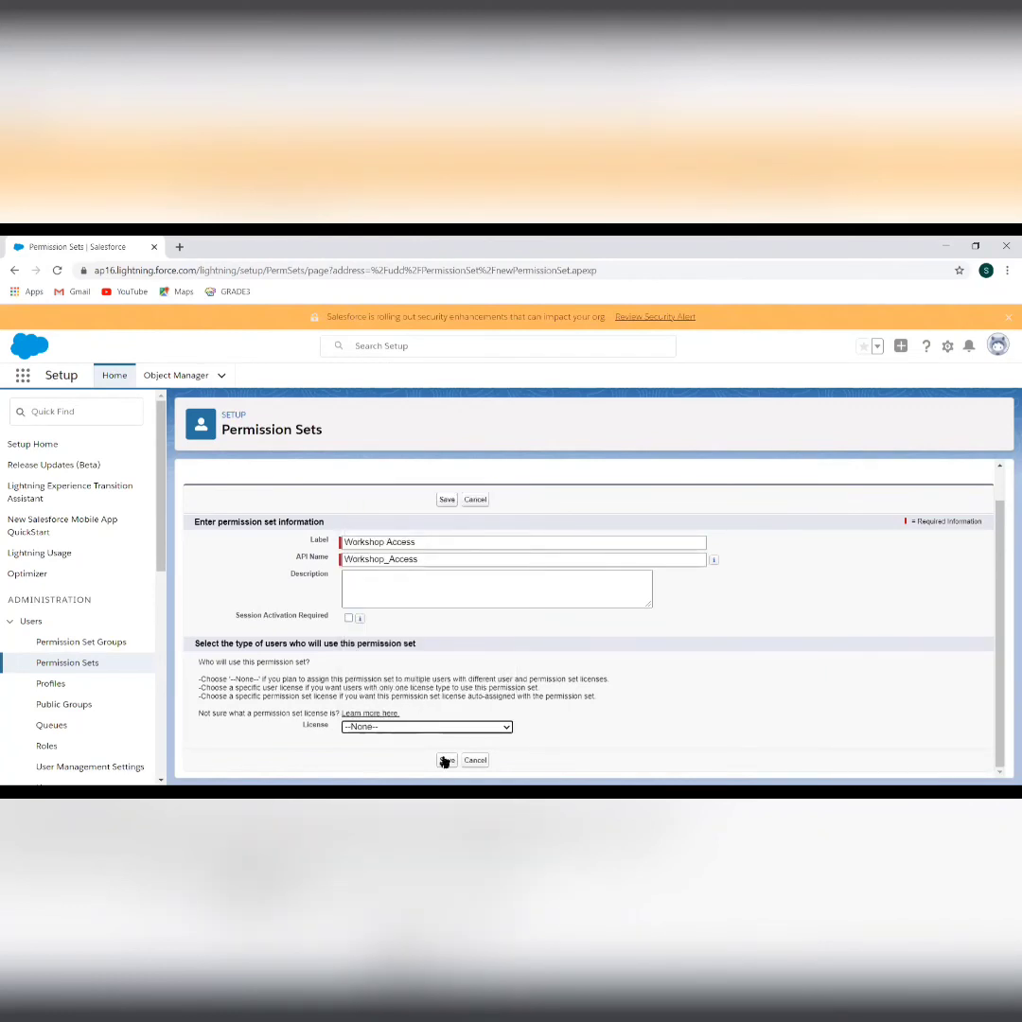
pyautogui.click(447, 759)
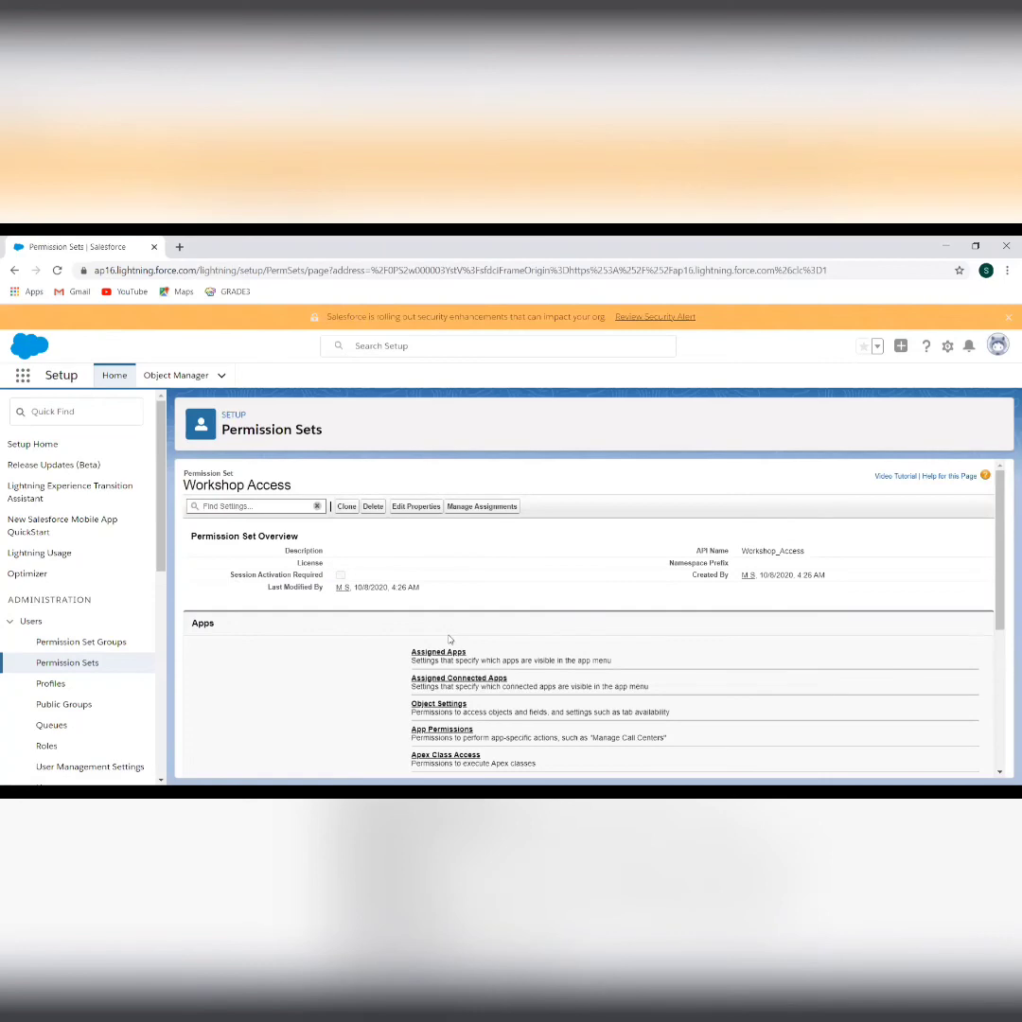
# Go to Workshop Access's Object Settings and open the Workshops object
pyautogui.scroll(-5, 452, 644)
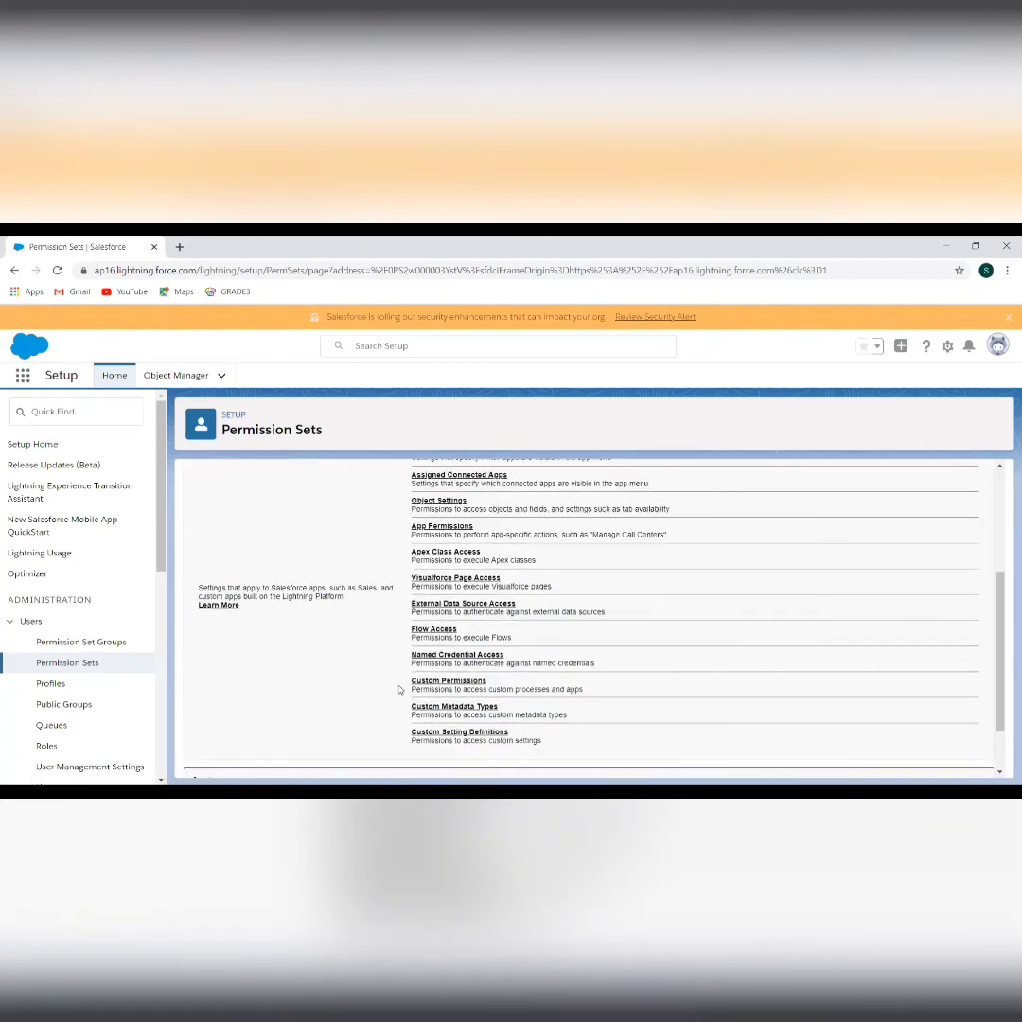
pyautogui.scroll(-2, 397, 686)
pyautogui.scroll(2, 400, 690)
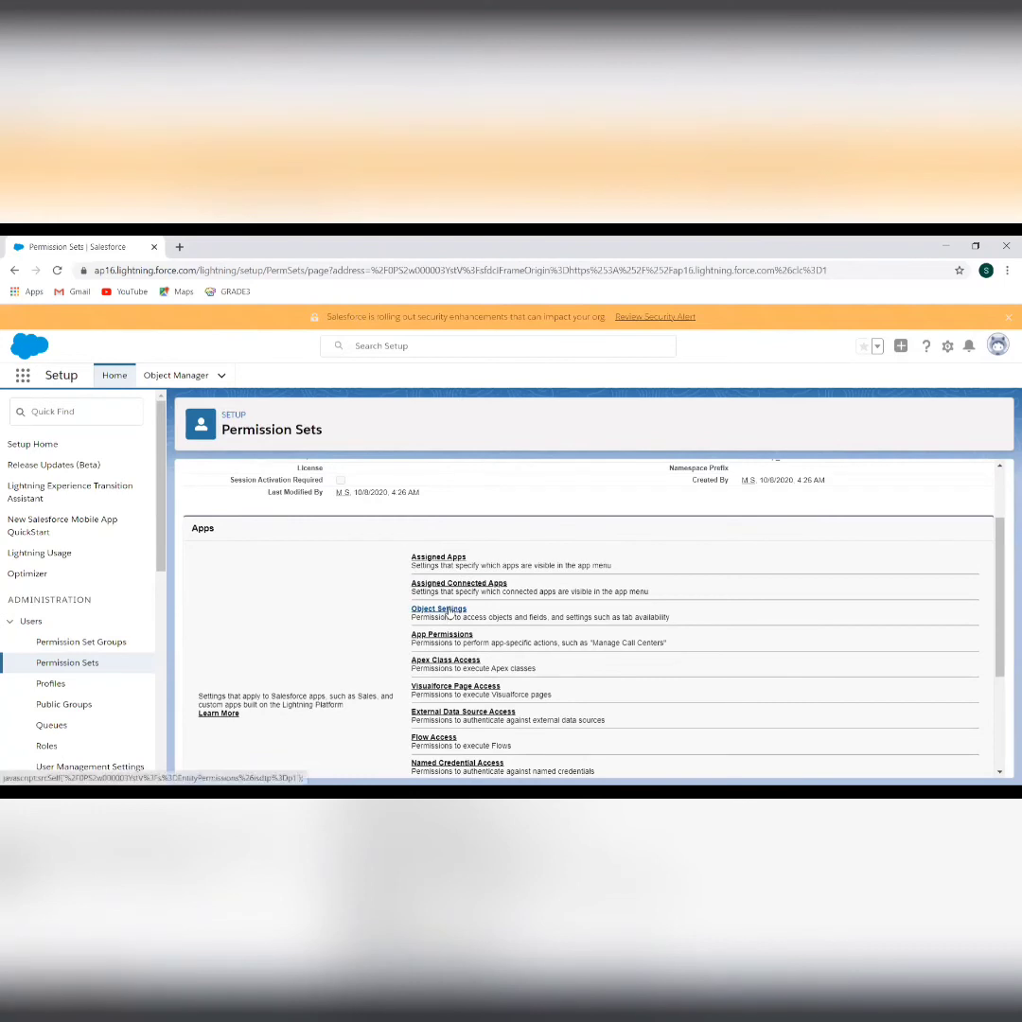
pyautogui.scroll(2, 351, 582)
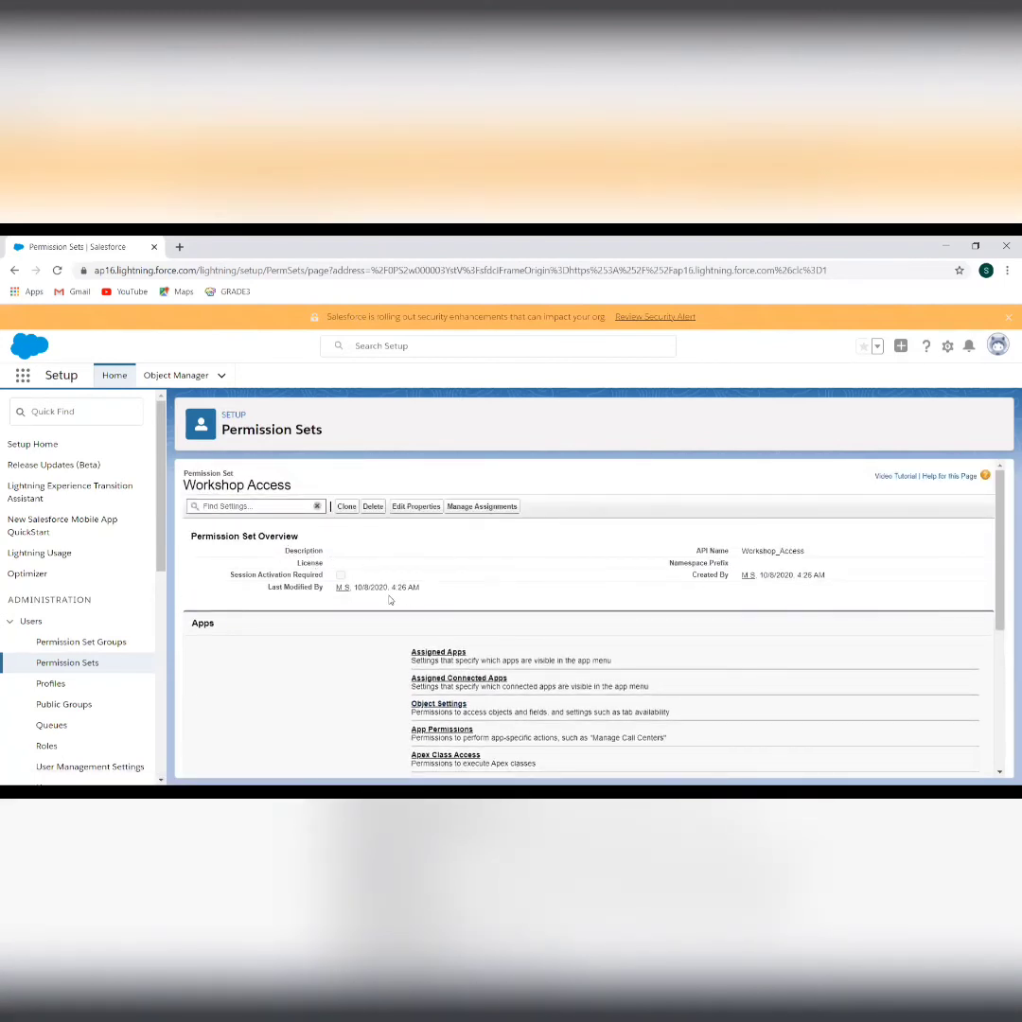
pyautogui.scroll(-1, 366, 677)
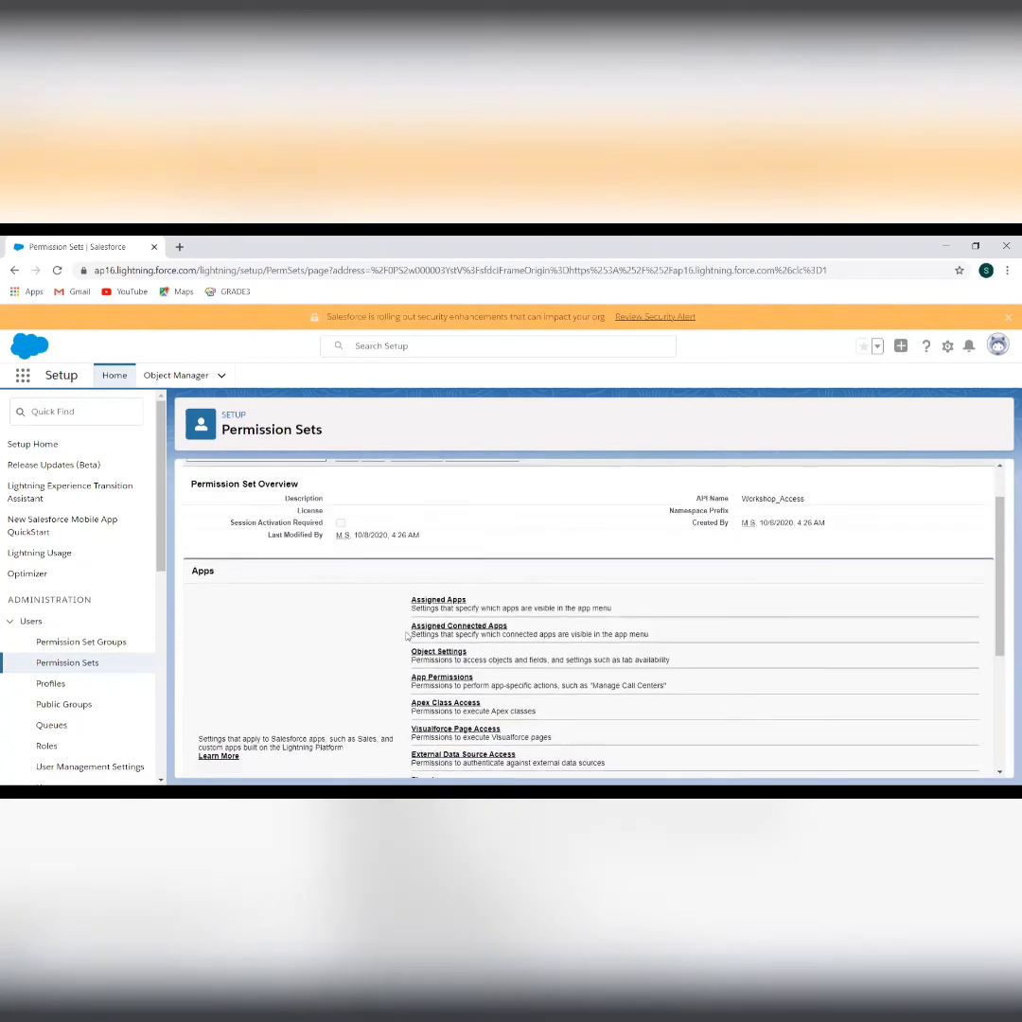
pyautogui.click(454, 652)
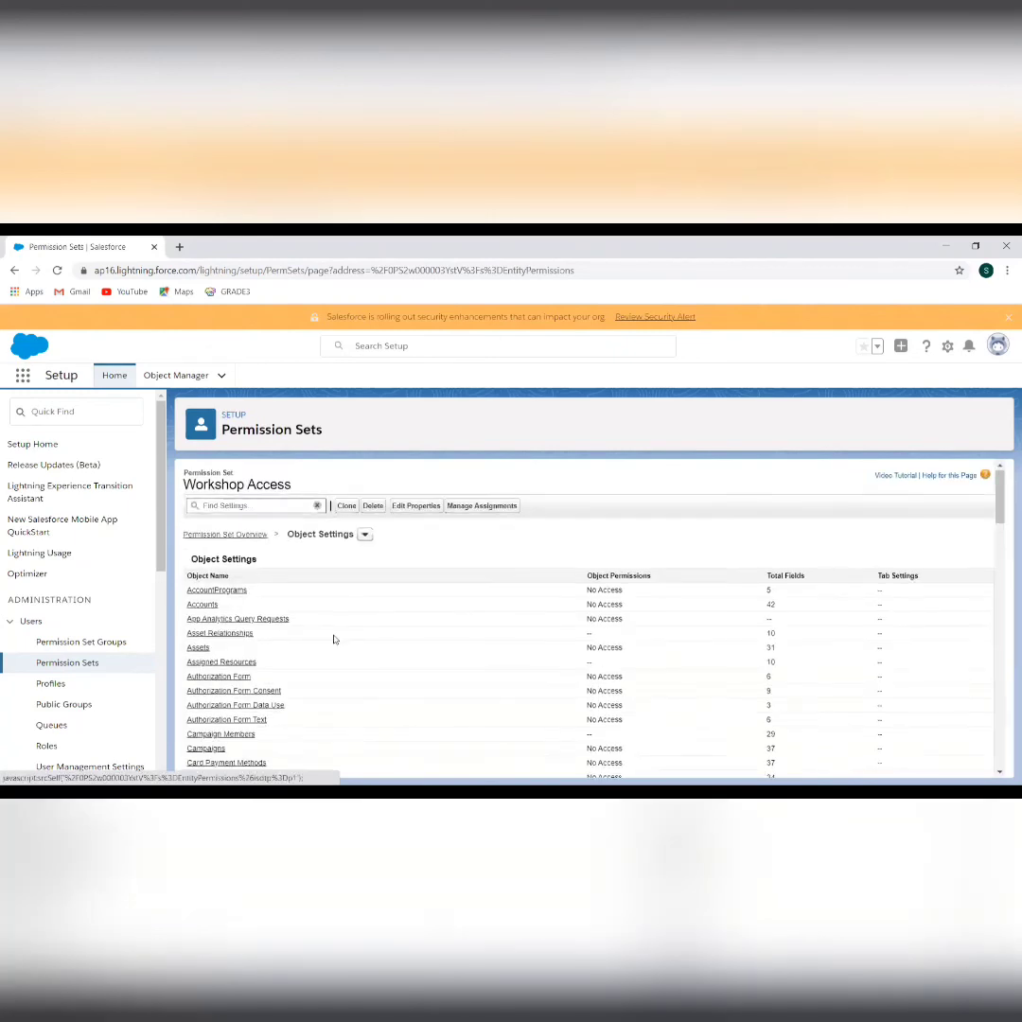
pyautogui.scroll(-5, 333, 640)
pyautogui.scroll(-15, 333, 640)
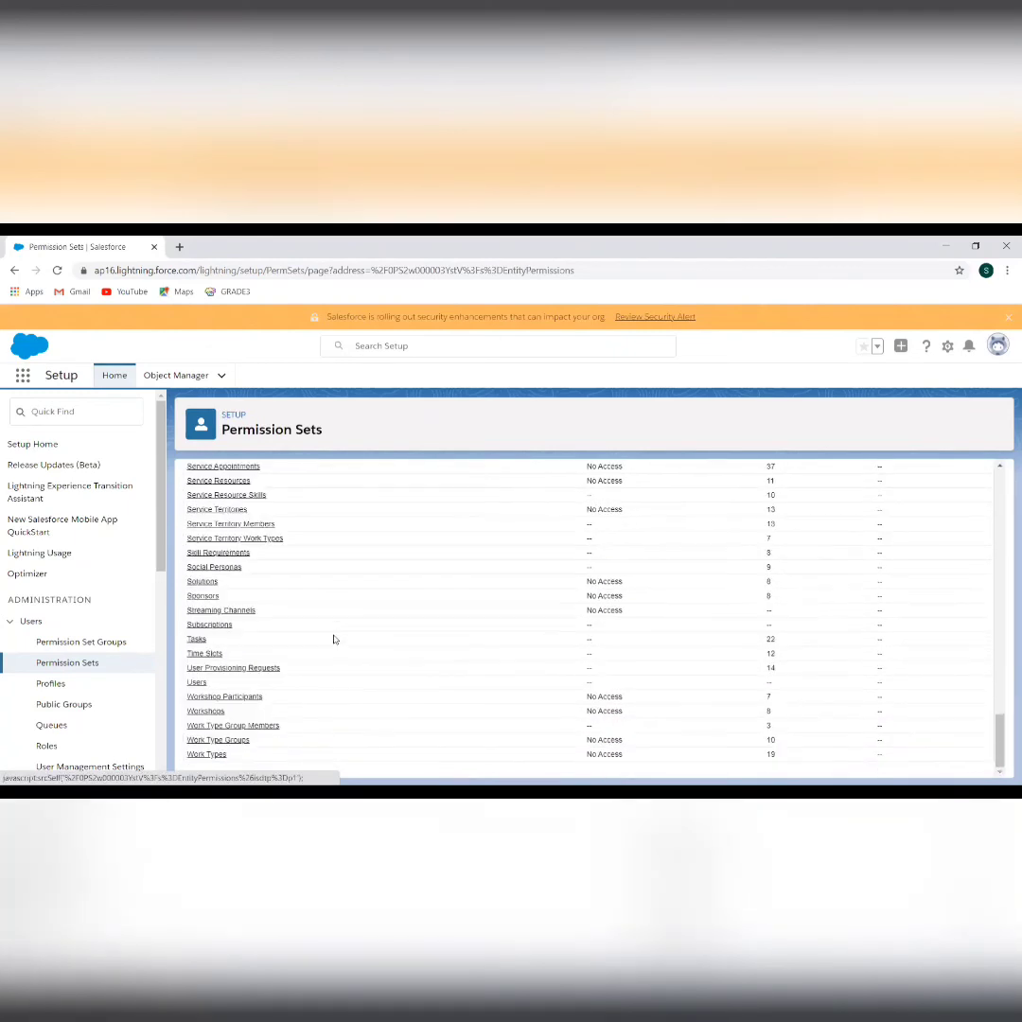
pyautogui.click(207, 712)
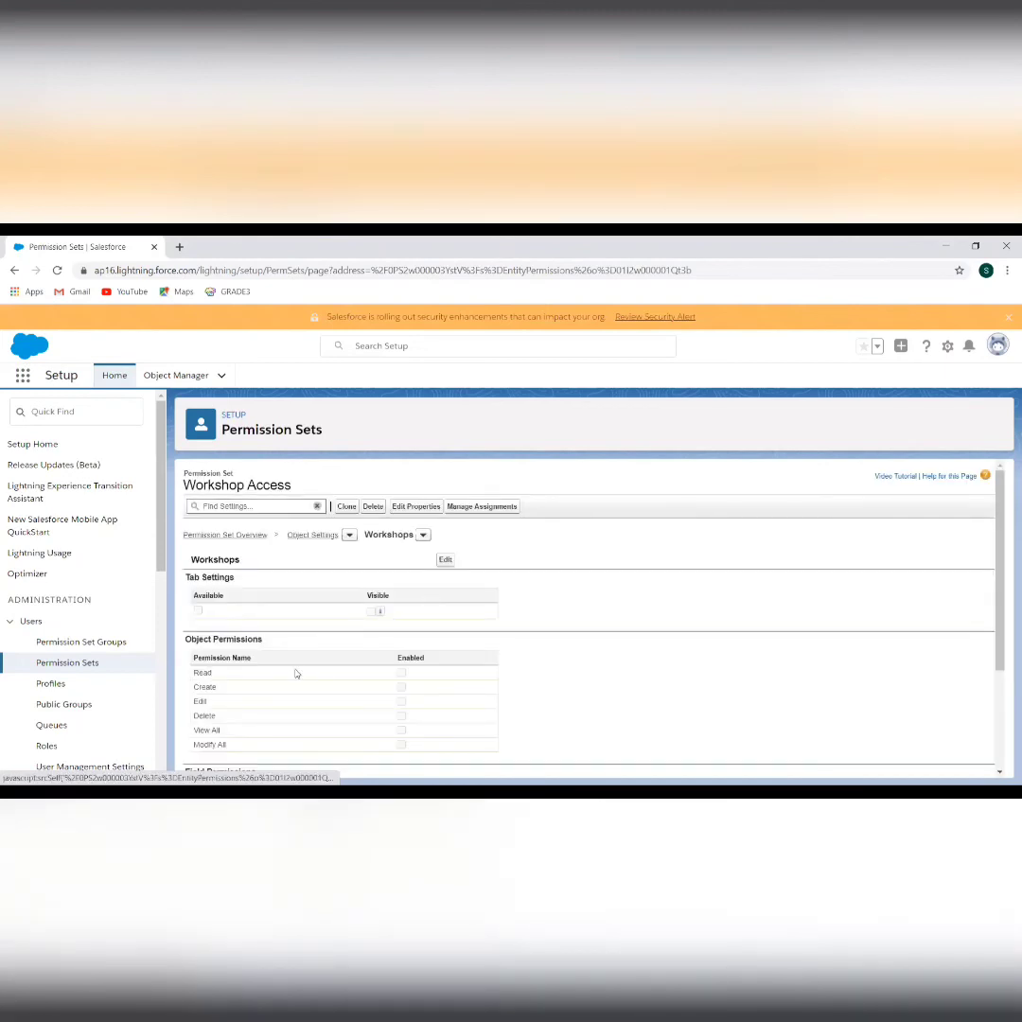
# Grant Workshops Read, Create, Edit and Delete with the tab visible, and save the settings
pyautogui.click(445, 559)
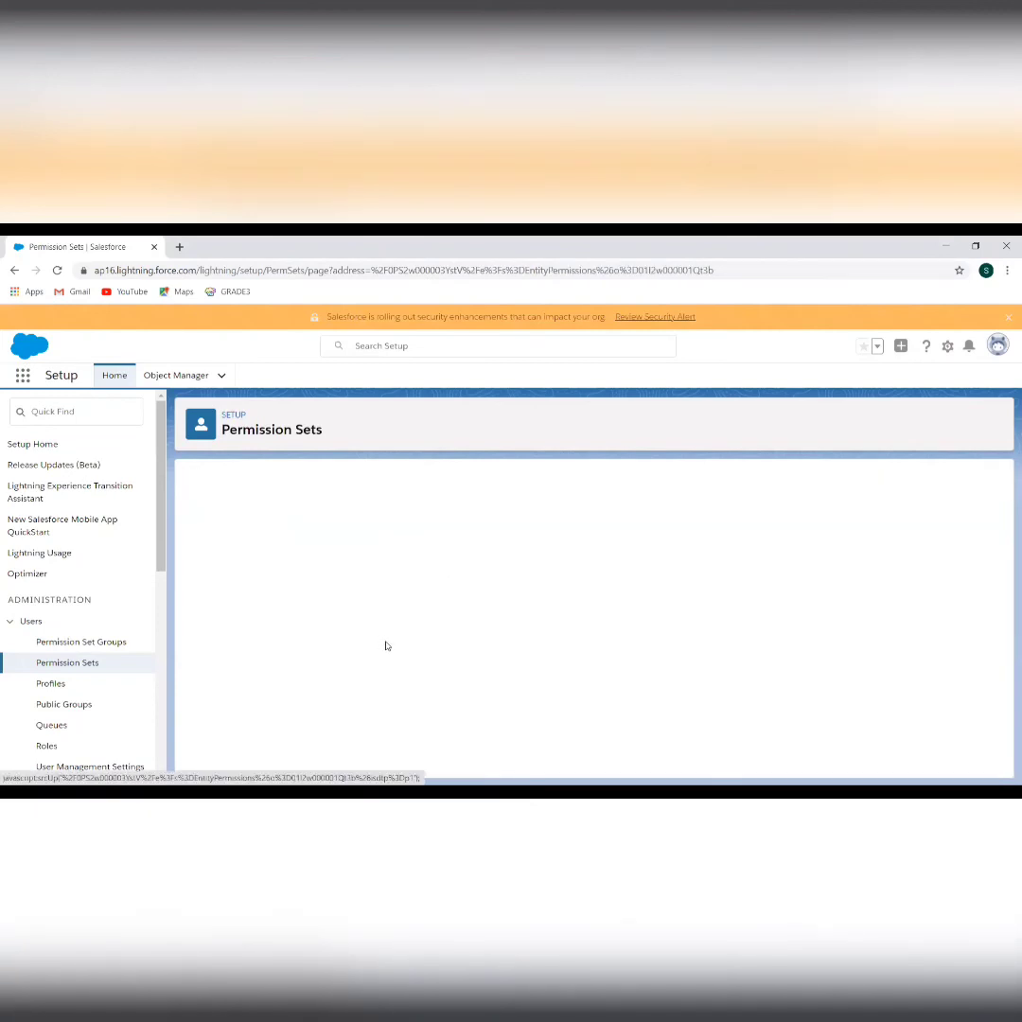
pyautogui.scroll(-2, 462, 641)
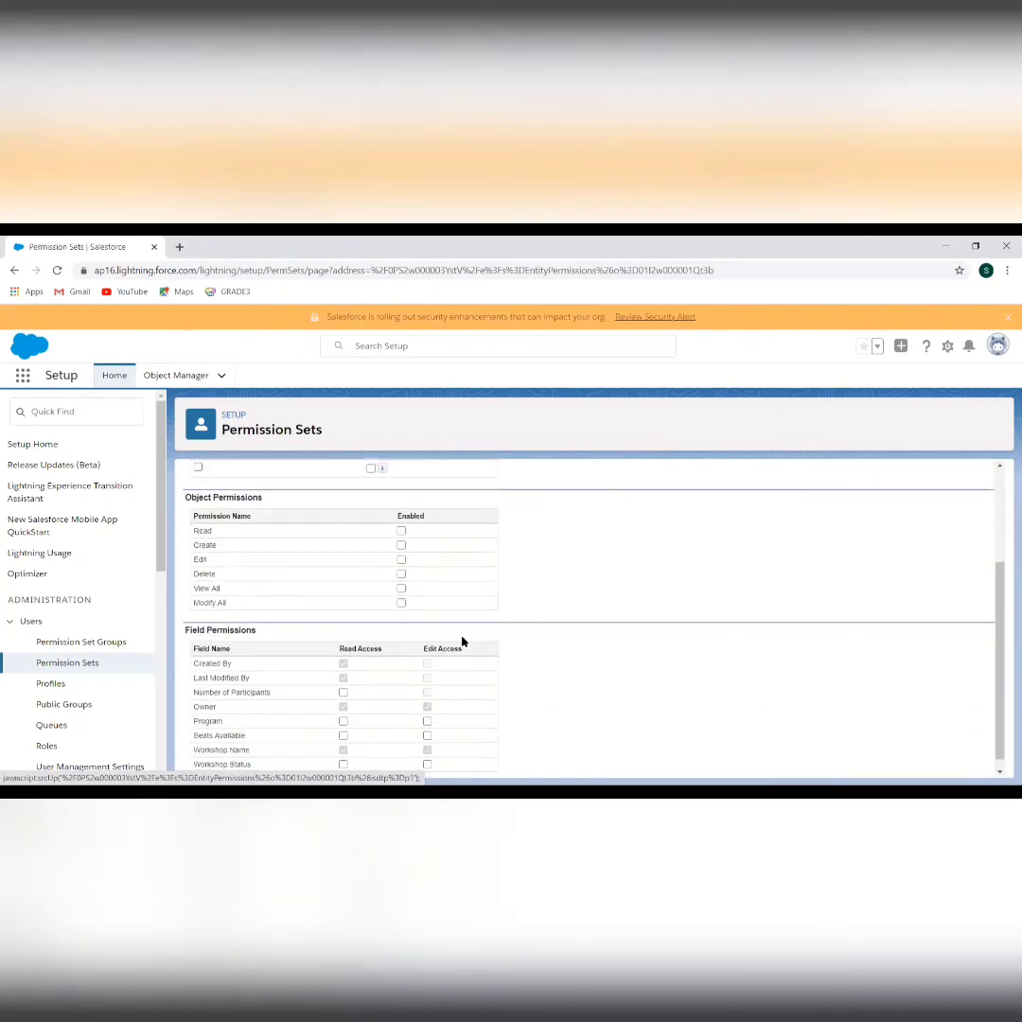
pyautogui.scroll(2, 331, 616)
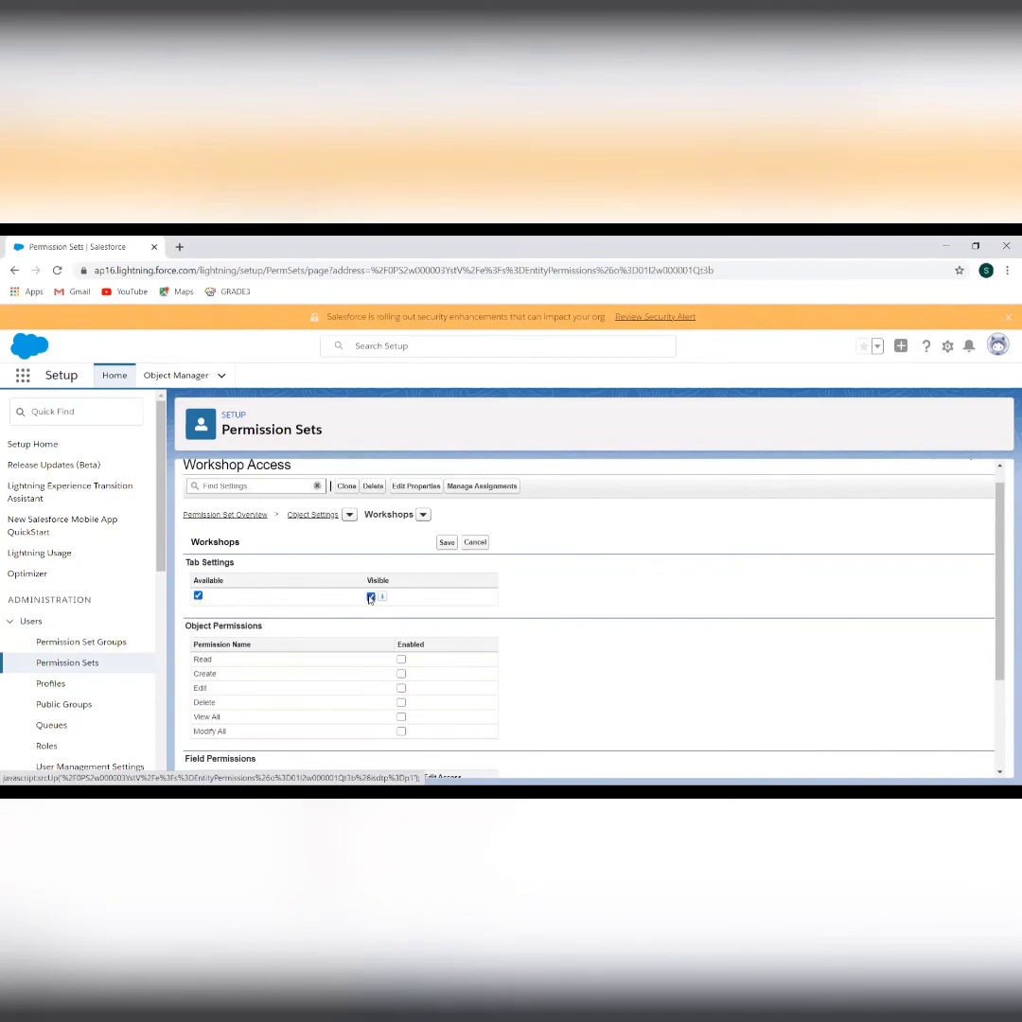
pyautogui.scroll(-1, 382, 639)
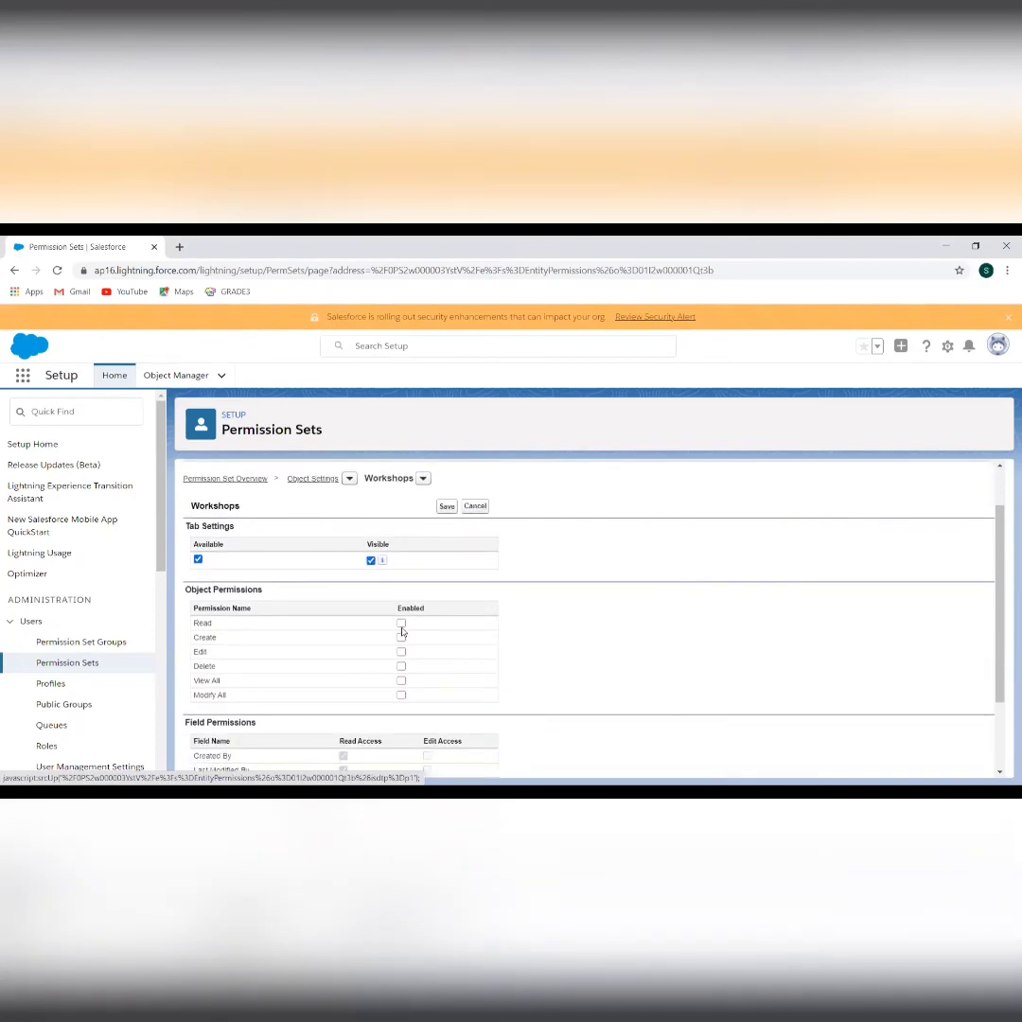
pyautogui.click(401, 623)
pyautogui.click(401, 638)
pyautogui.click(401, 654)
pyautogui.scroll(-2, 559, 680)
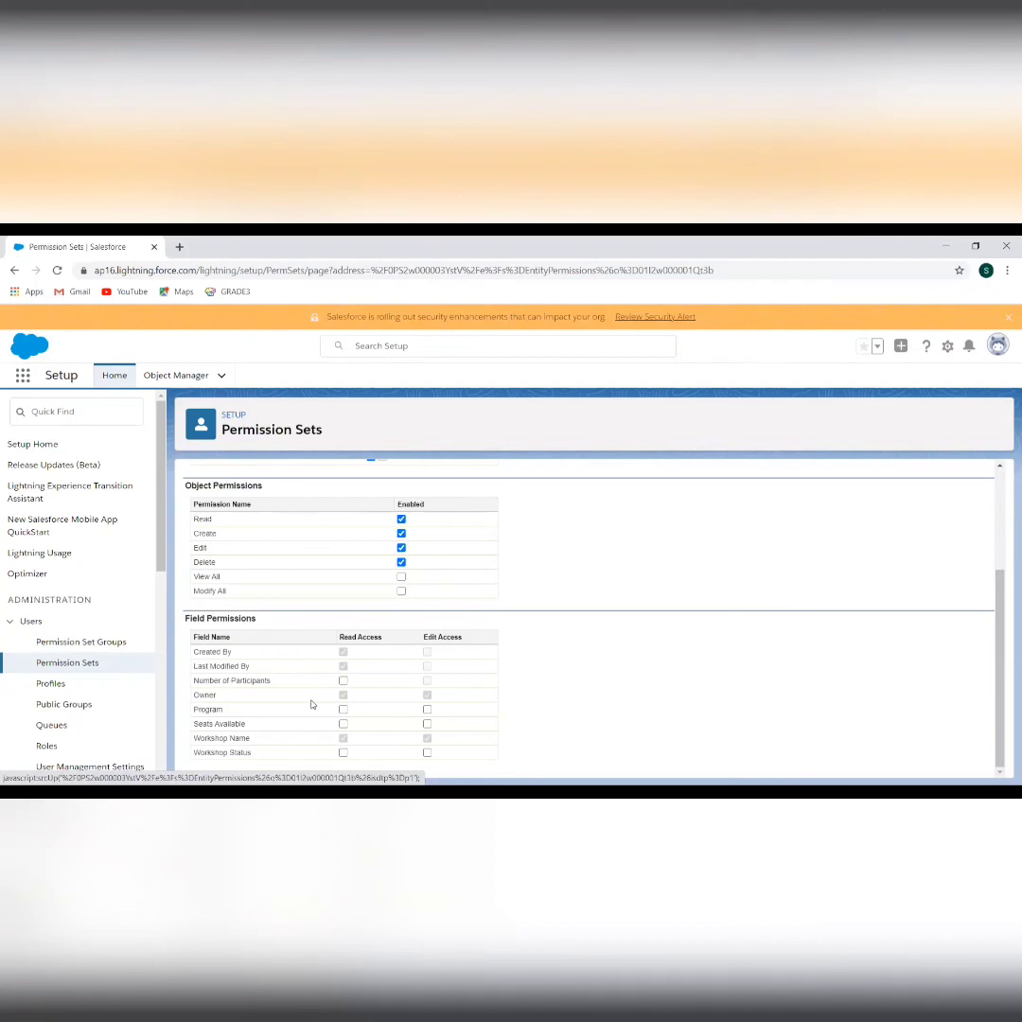
pyautogui.scroll(3, 398, 742)
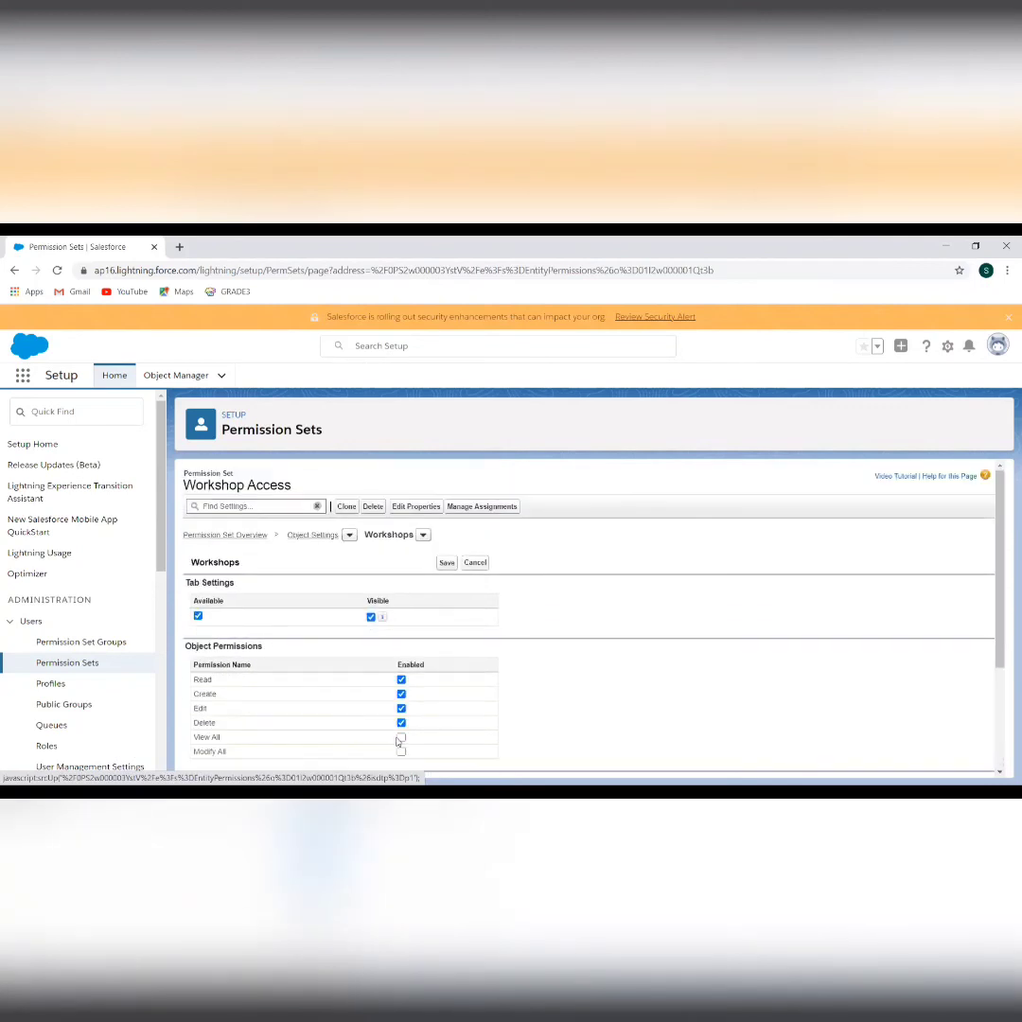
pyautogui.click(446, 563)
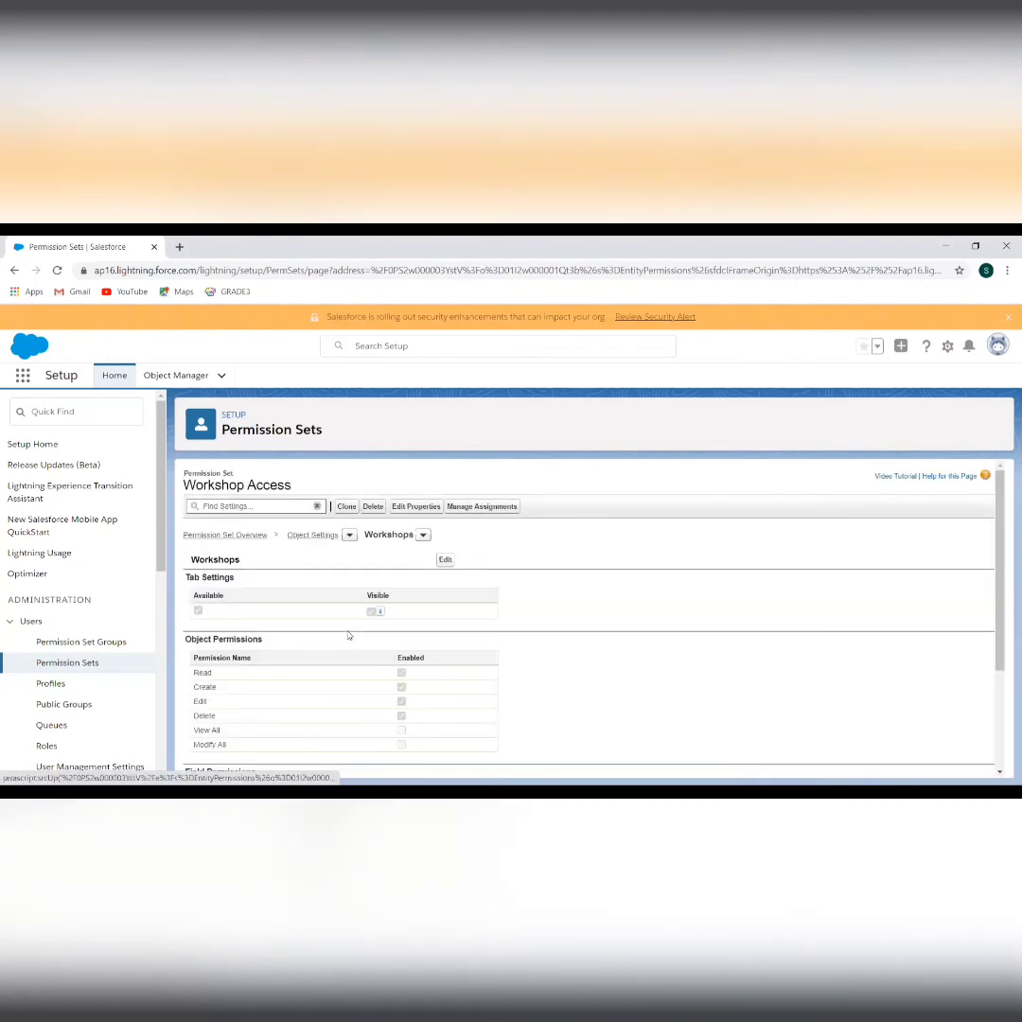
pyautogui.scroll(-2, 306, 636)
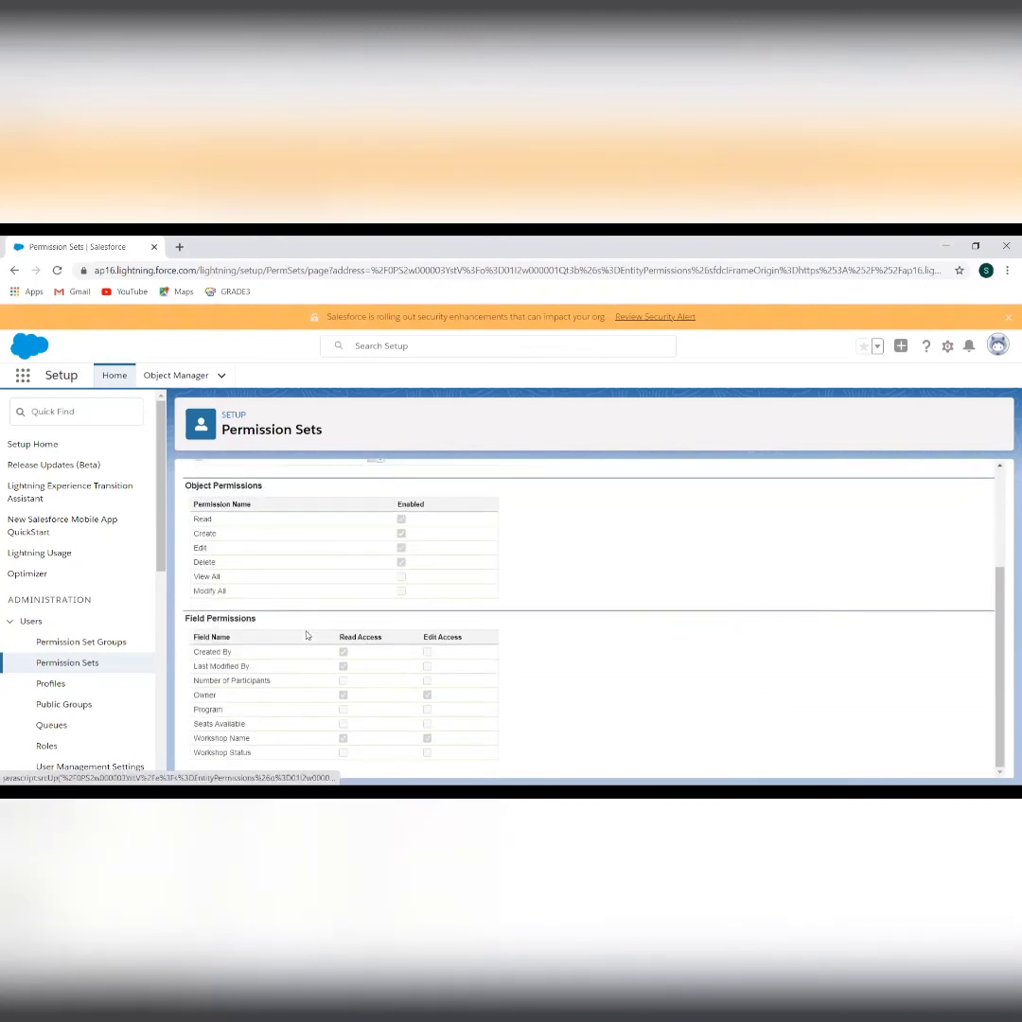
pyautogui.scroll(-2, 53, 603)
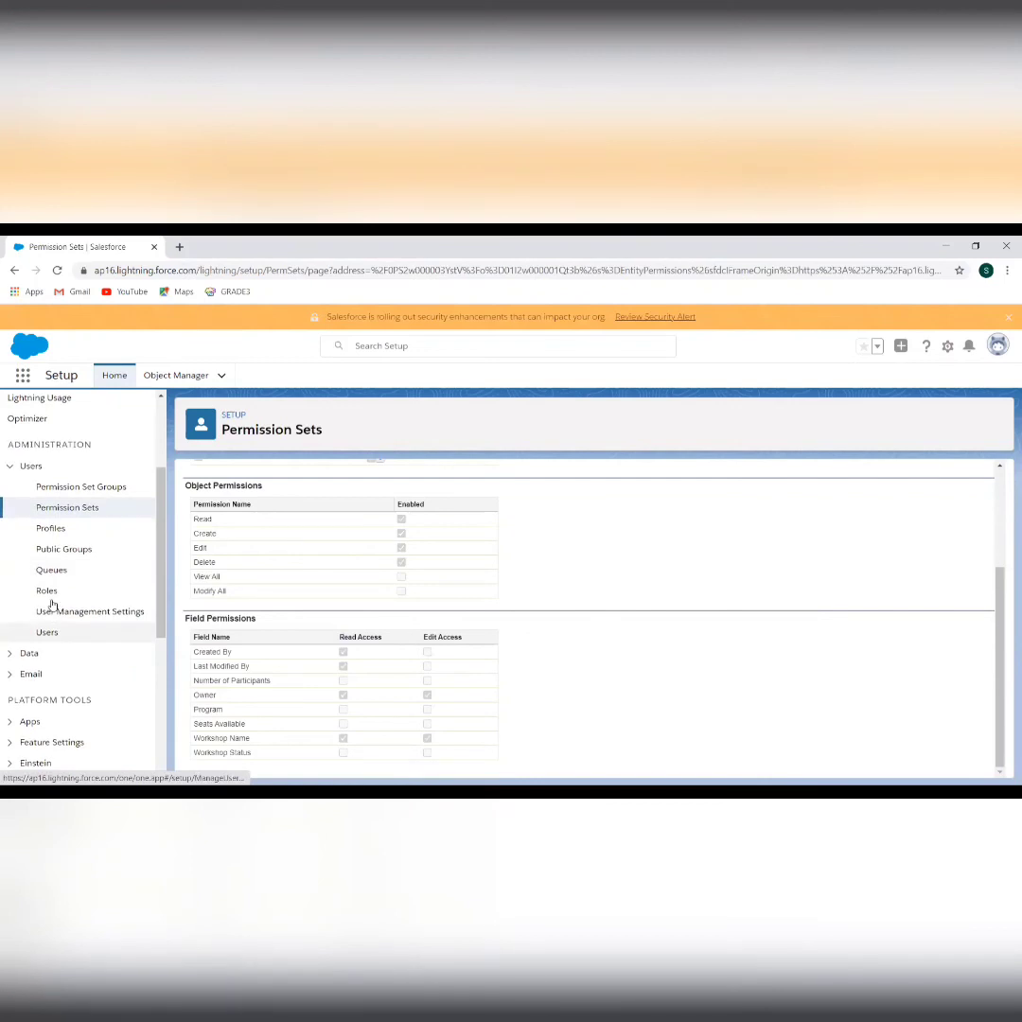
# Open the CEO user's detail page from All Users and edit its Permission Set Assignments
pyautogui.click(47, 632)
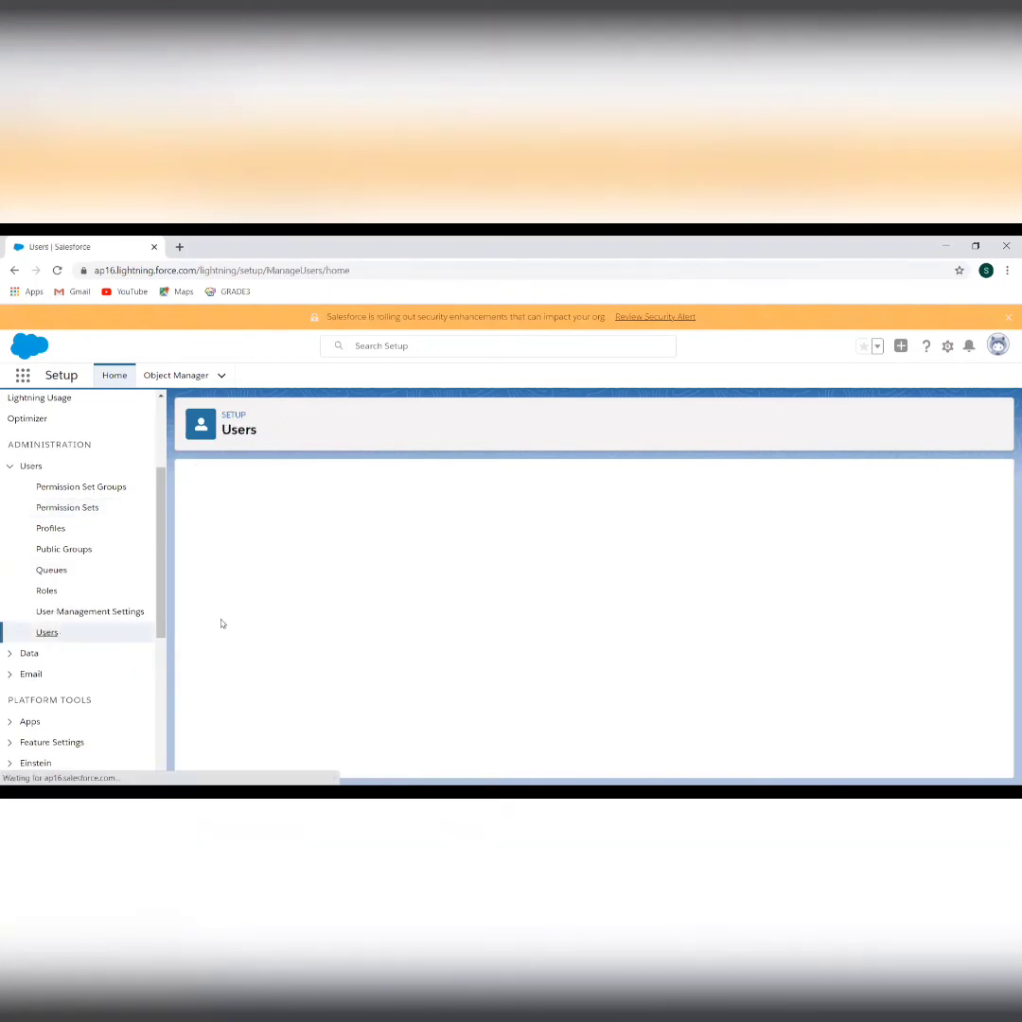
pyautogui.click(262, 651)
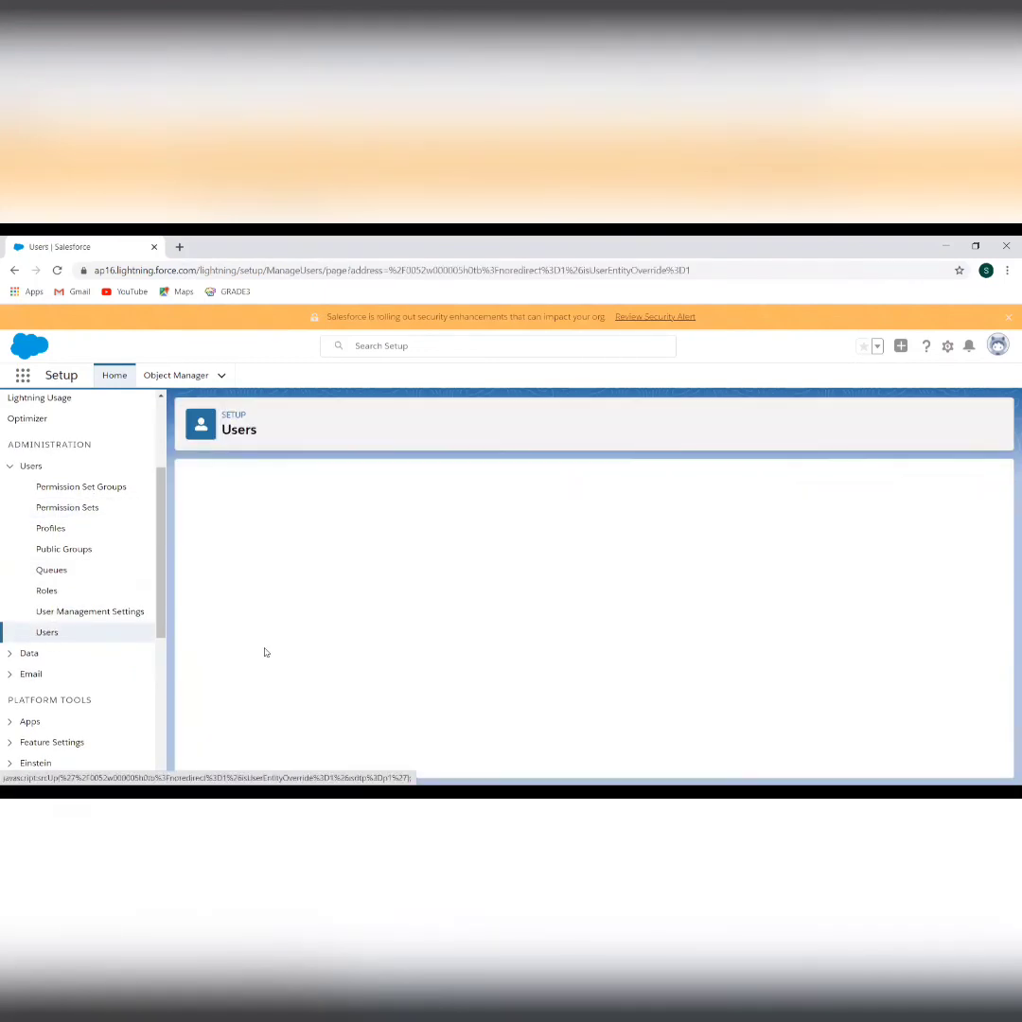
pyautogui.scroll(-15, 517, 648)
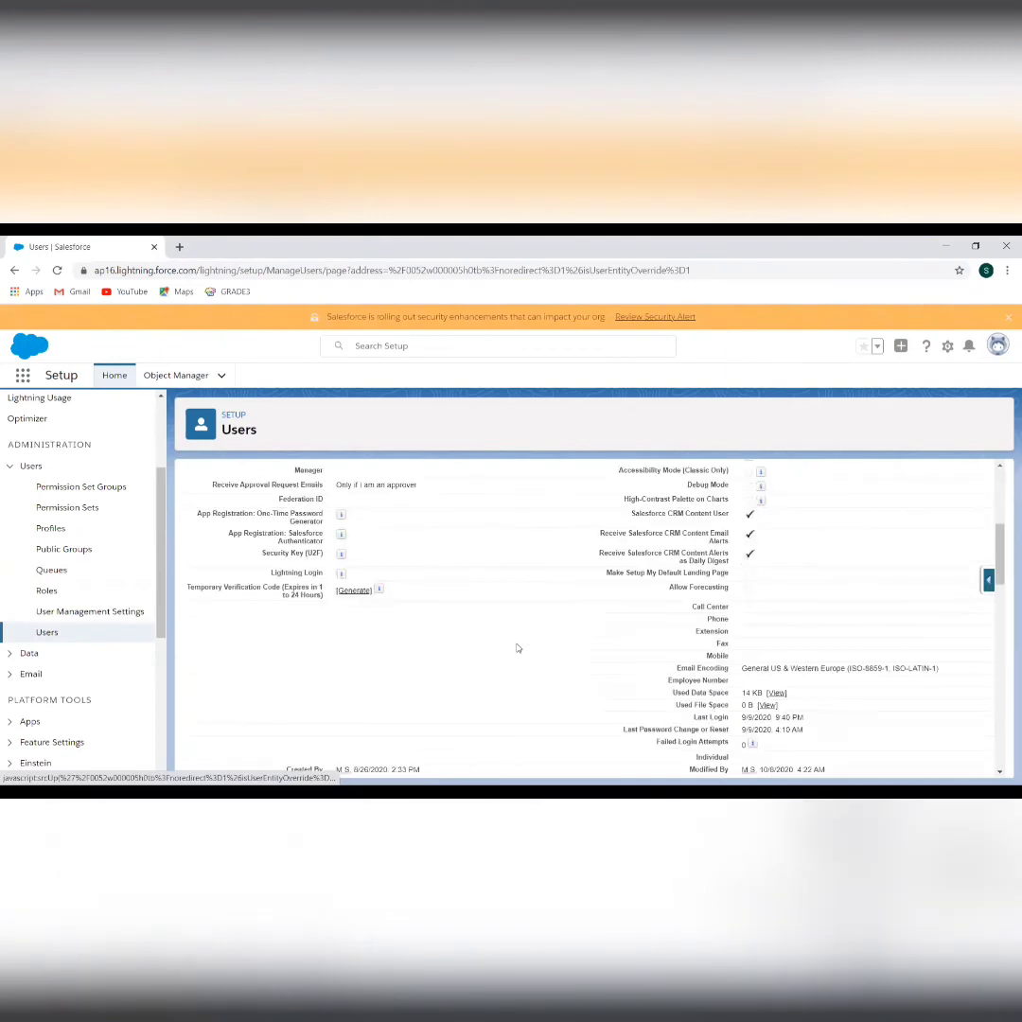
pyautogui.scroll(8, 517, 649)
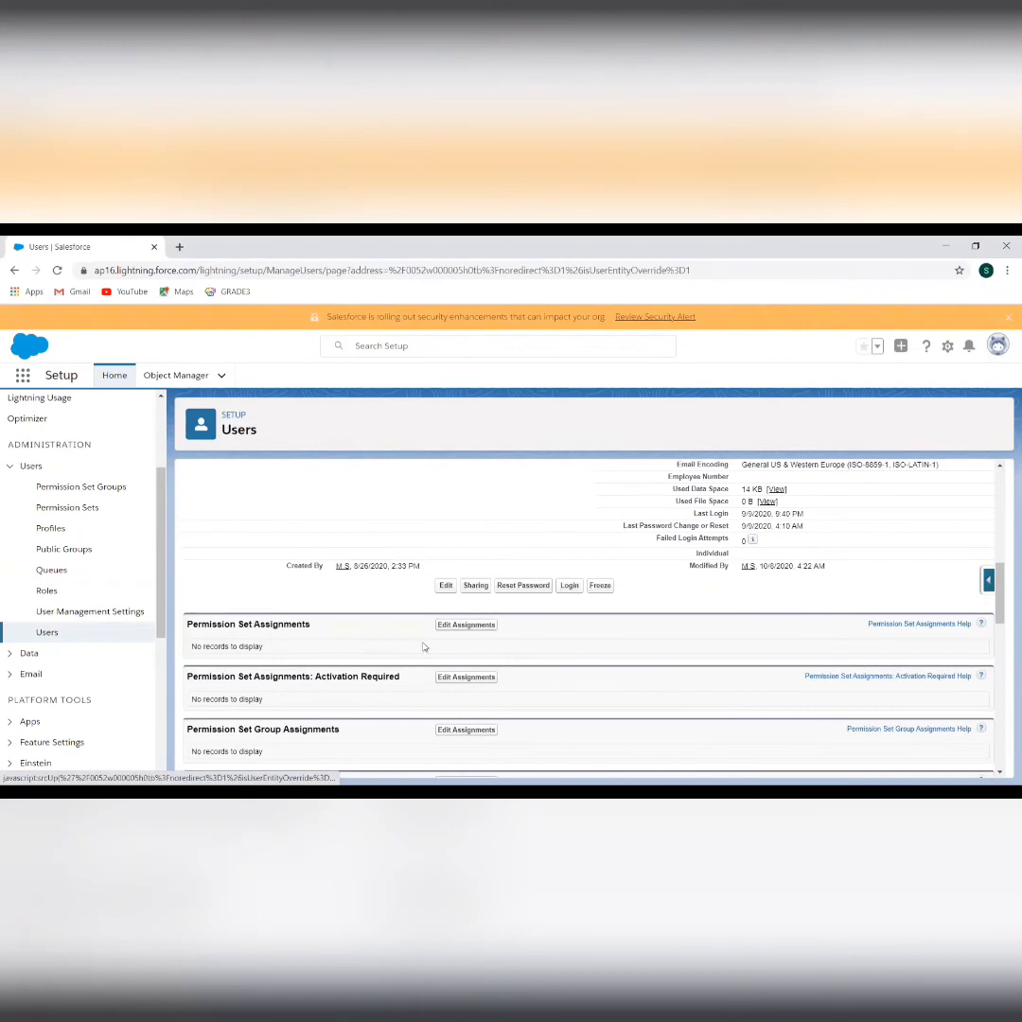
pyautogui.click(447, 629)
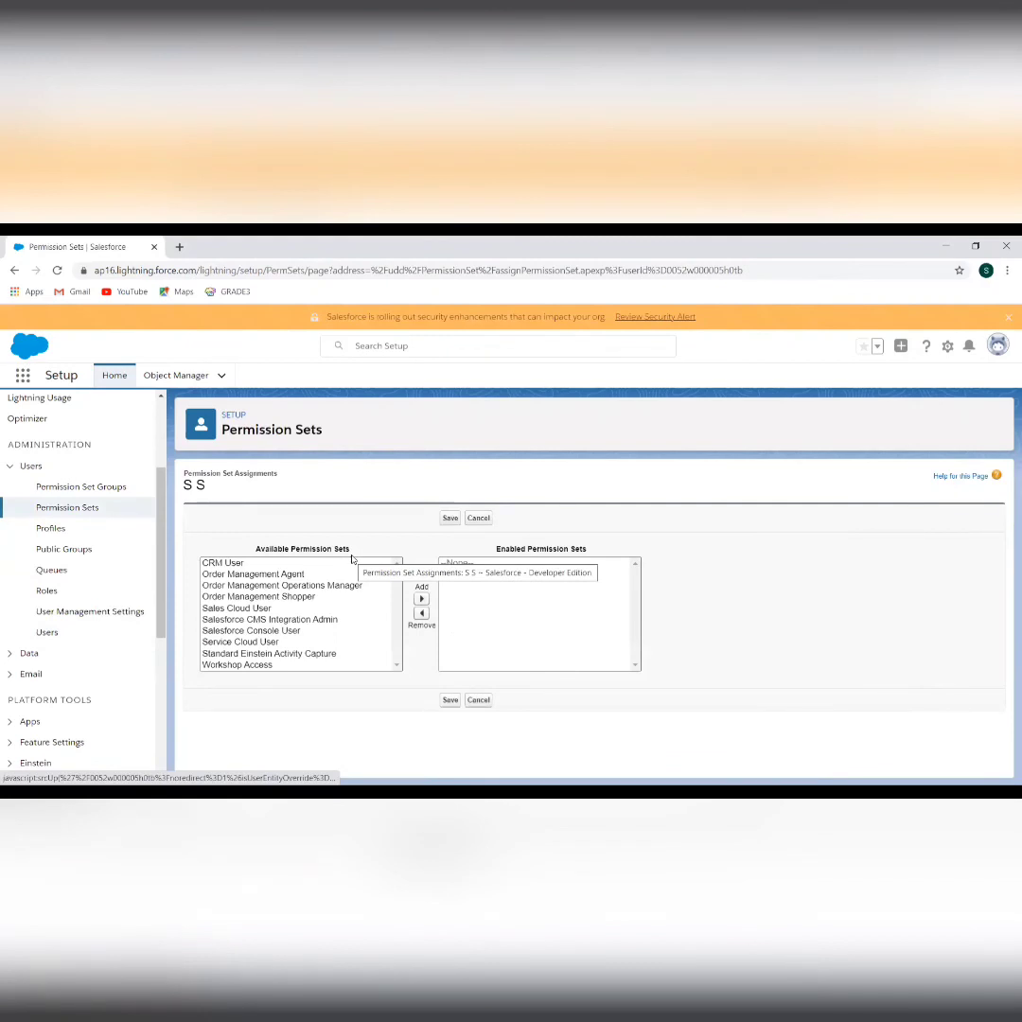
# Add Workshop Access to the CEO-role user's enabled permission sets, save, and return to All Users
pyautogui.click(247, 664)
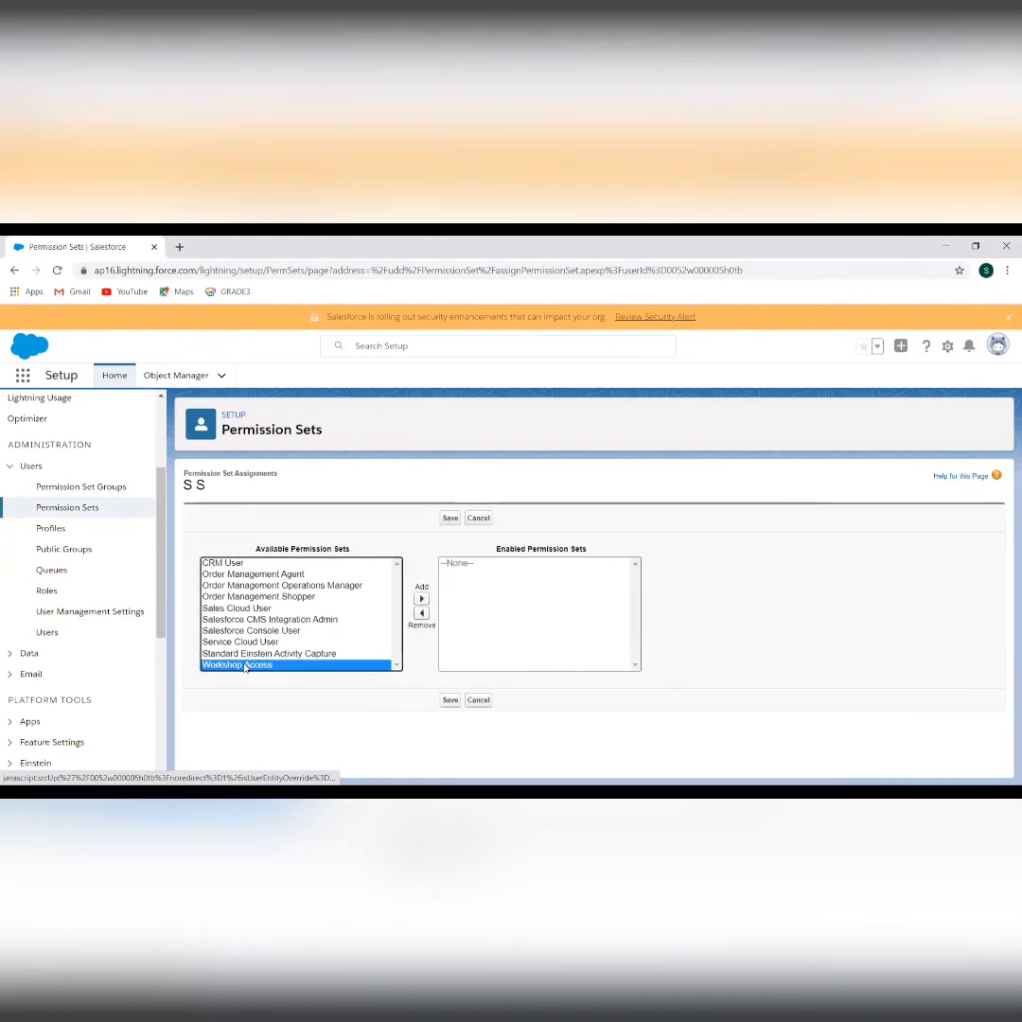
pyautogui.click(422, 599)
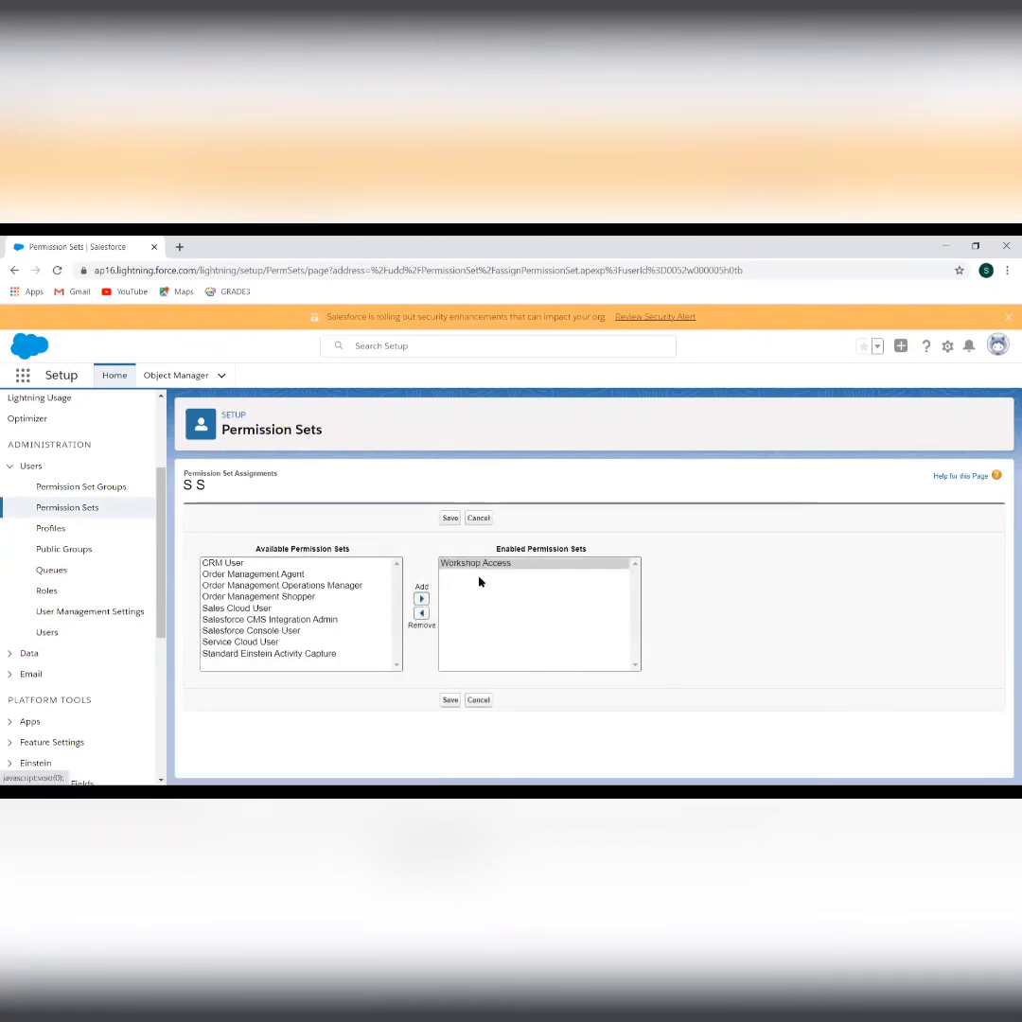
pyautogui.click(451, 701)
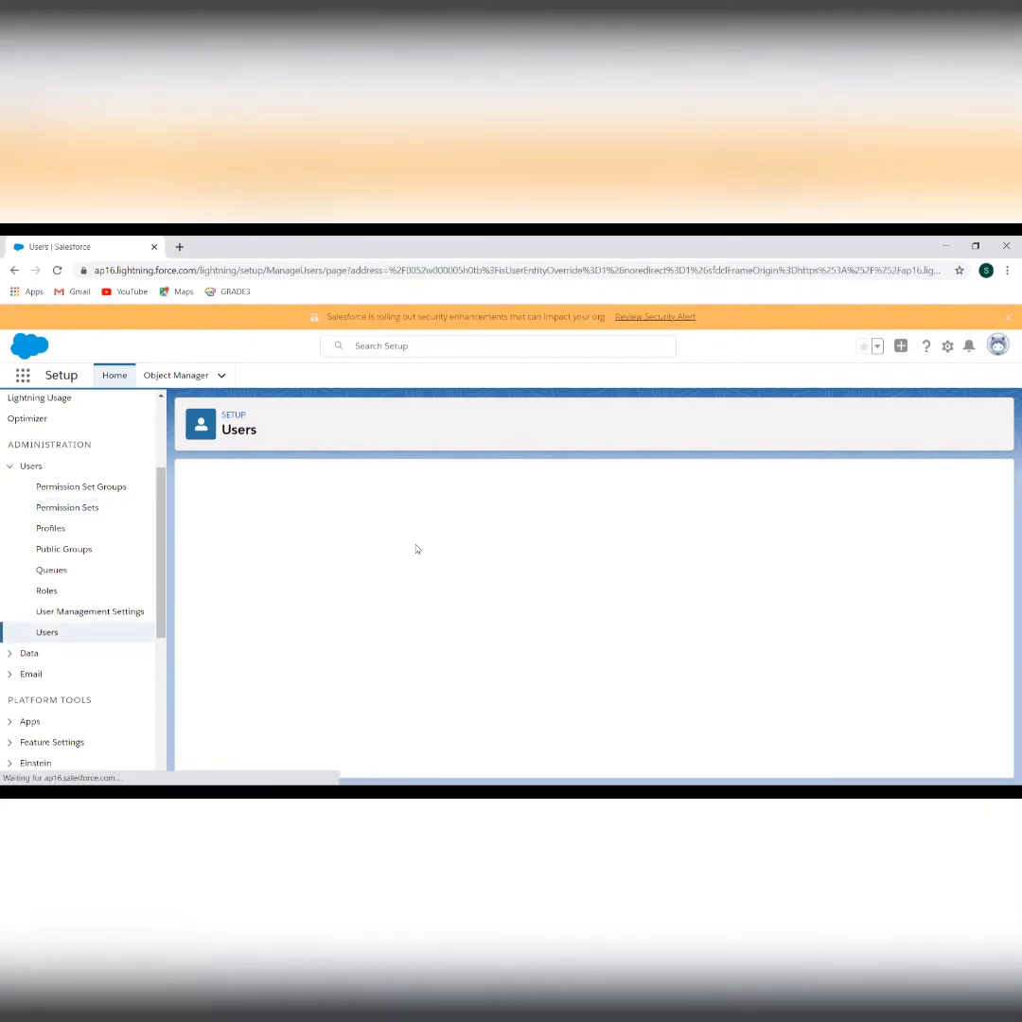
pyautogui.scroll(-8, 462, 654)
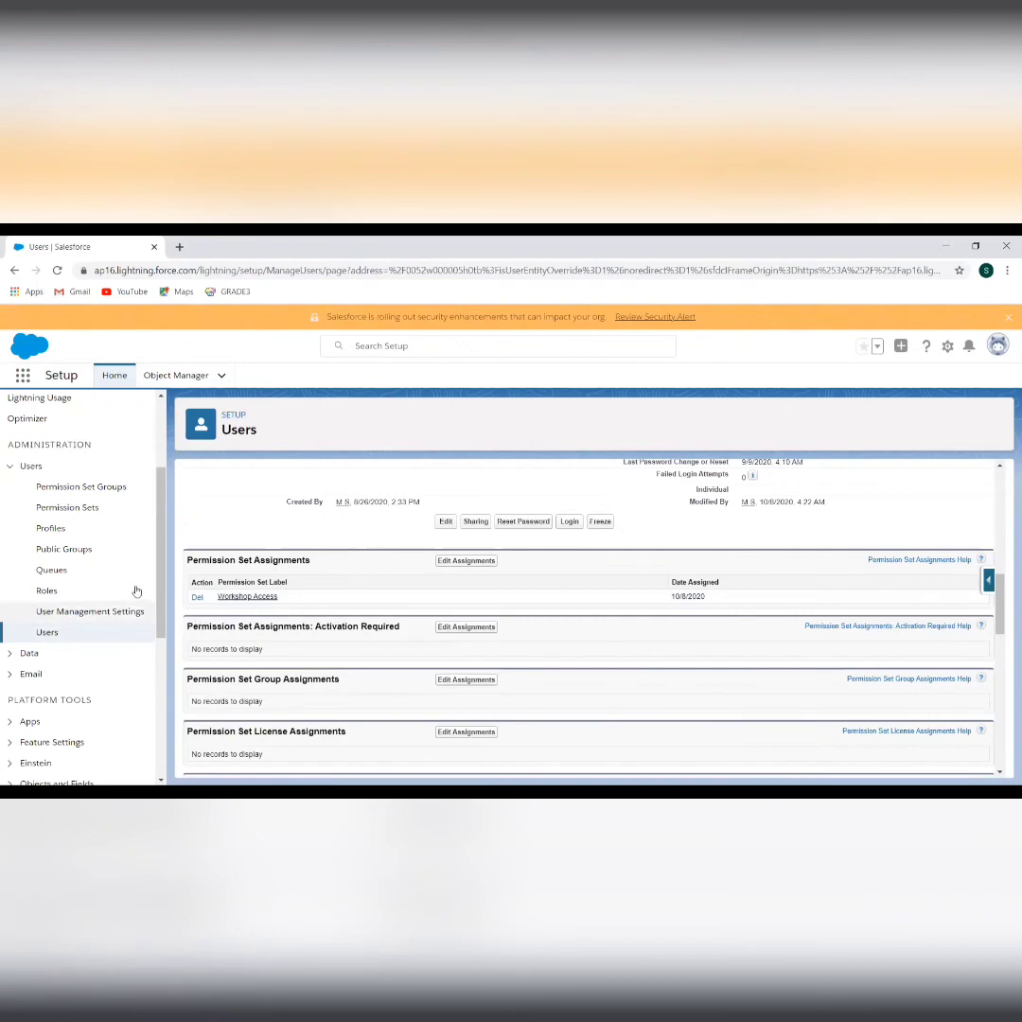
pyautogui.scroll(8, 255, 640)
pyautogui.scroll(1, 256, 640)
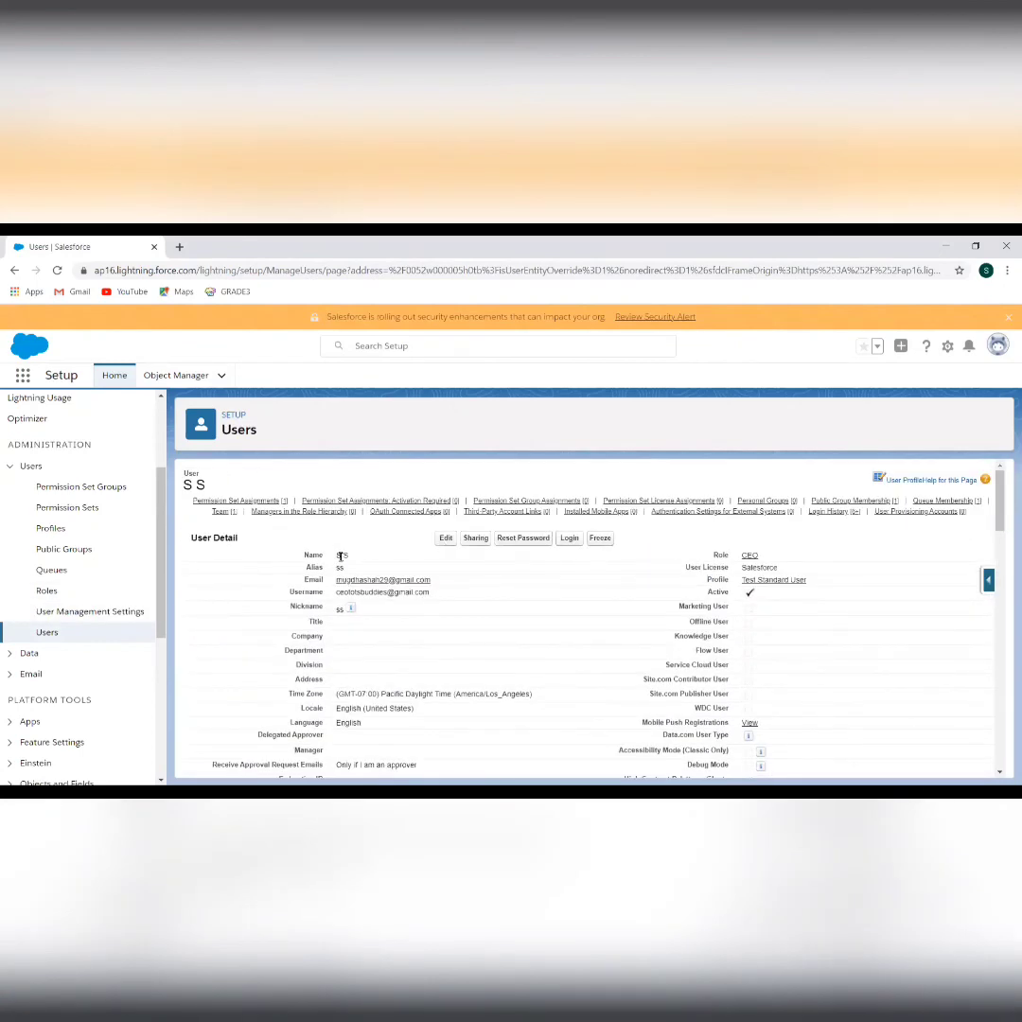
pyautogui.click(45, 636)
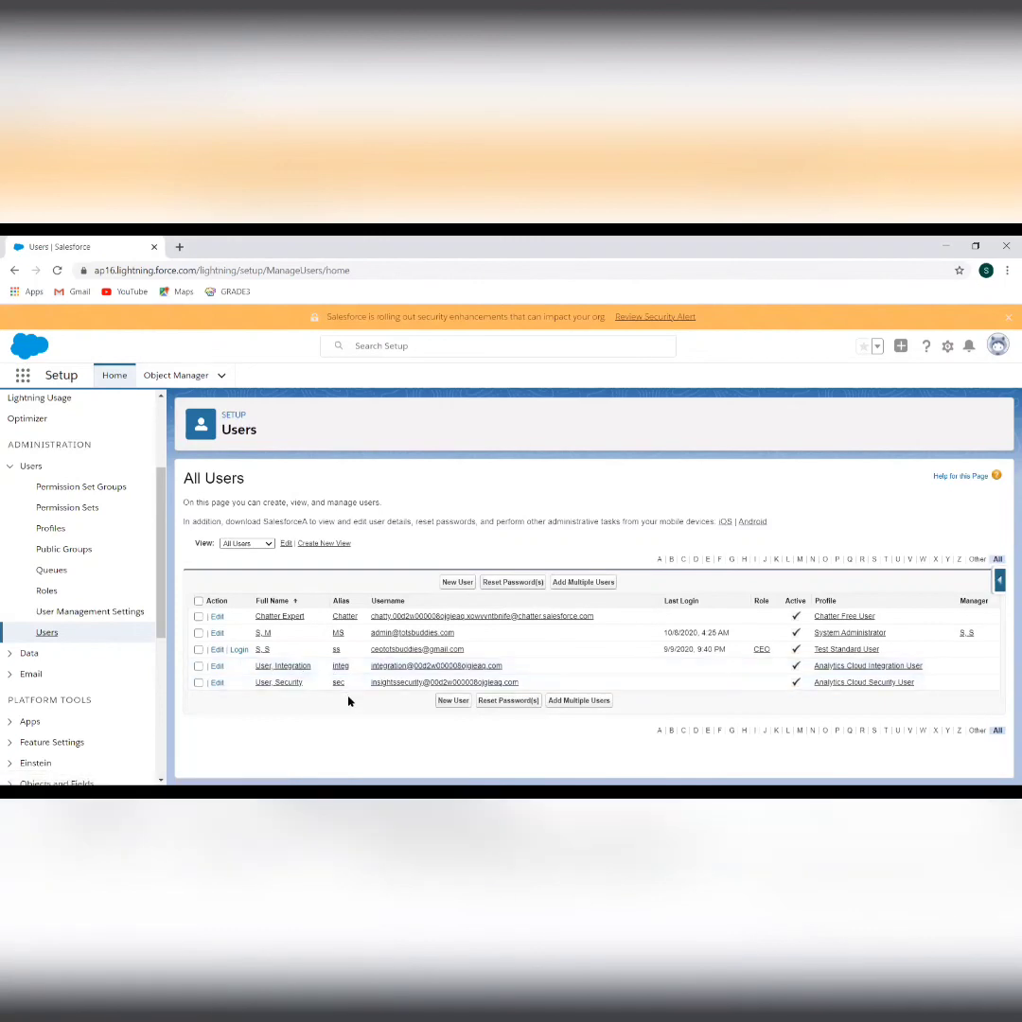
# As the CEO-role user, open Workshops from the App Launcher and close a New Workshop form unsaved
pyautogui.click(239, 649)
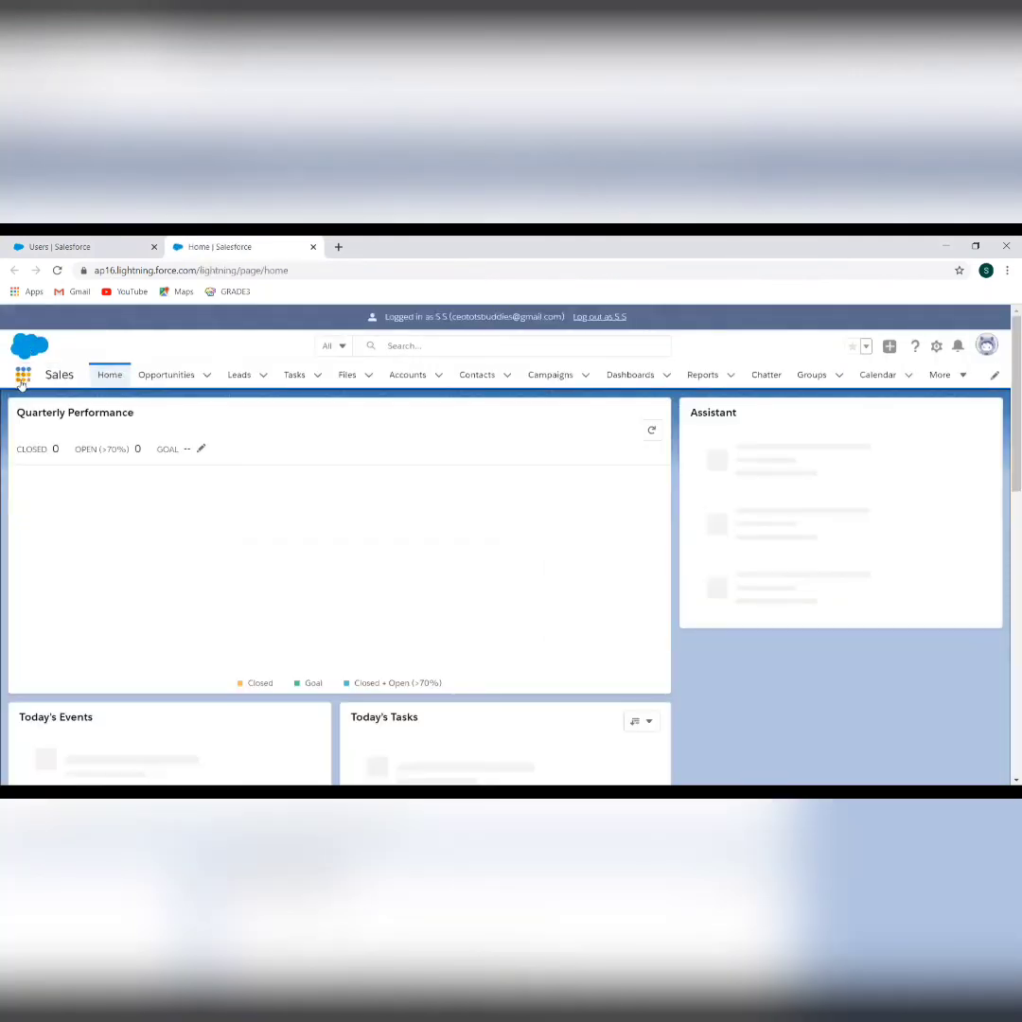
pyautogui.click(22, 376)
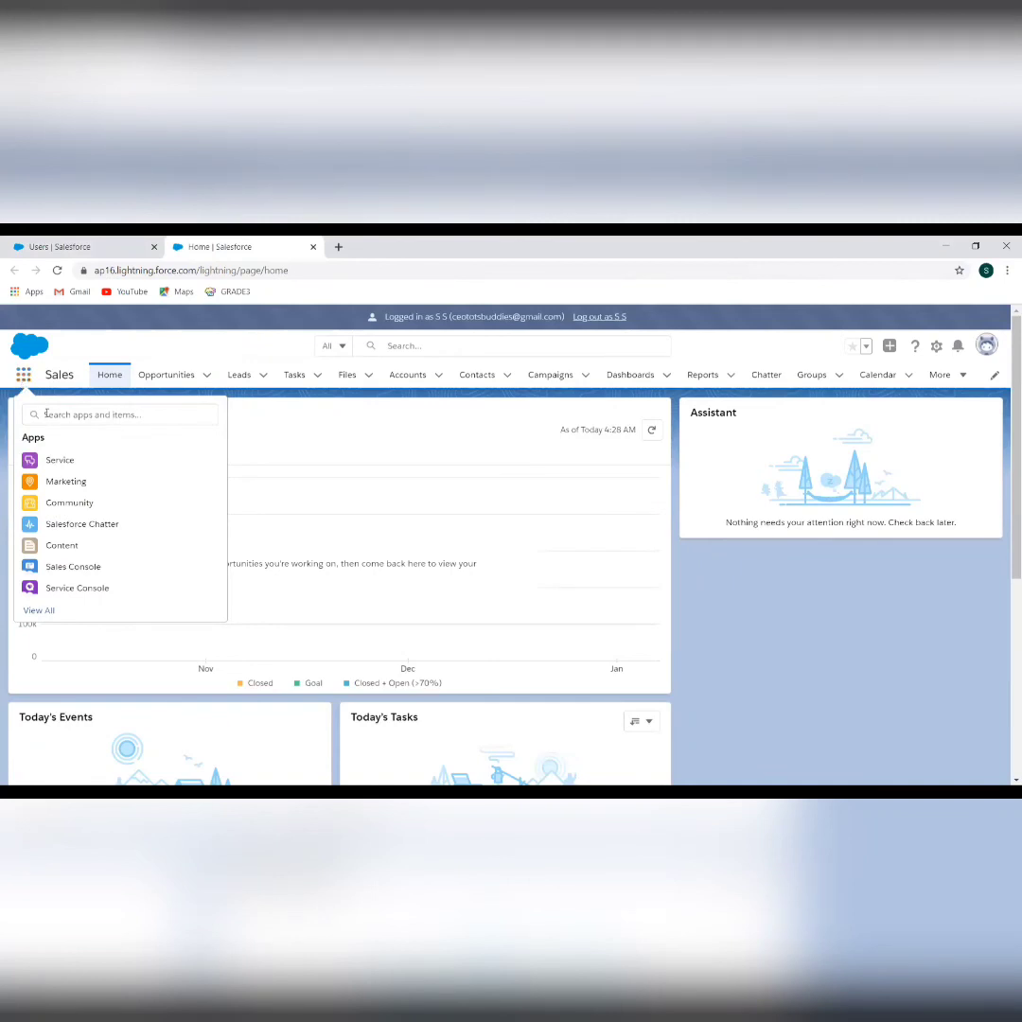
pyautogui.click(48, 413)
pyautogui.write('uork')
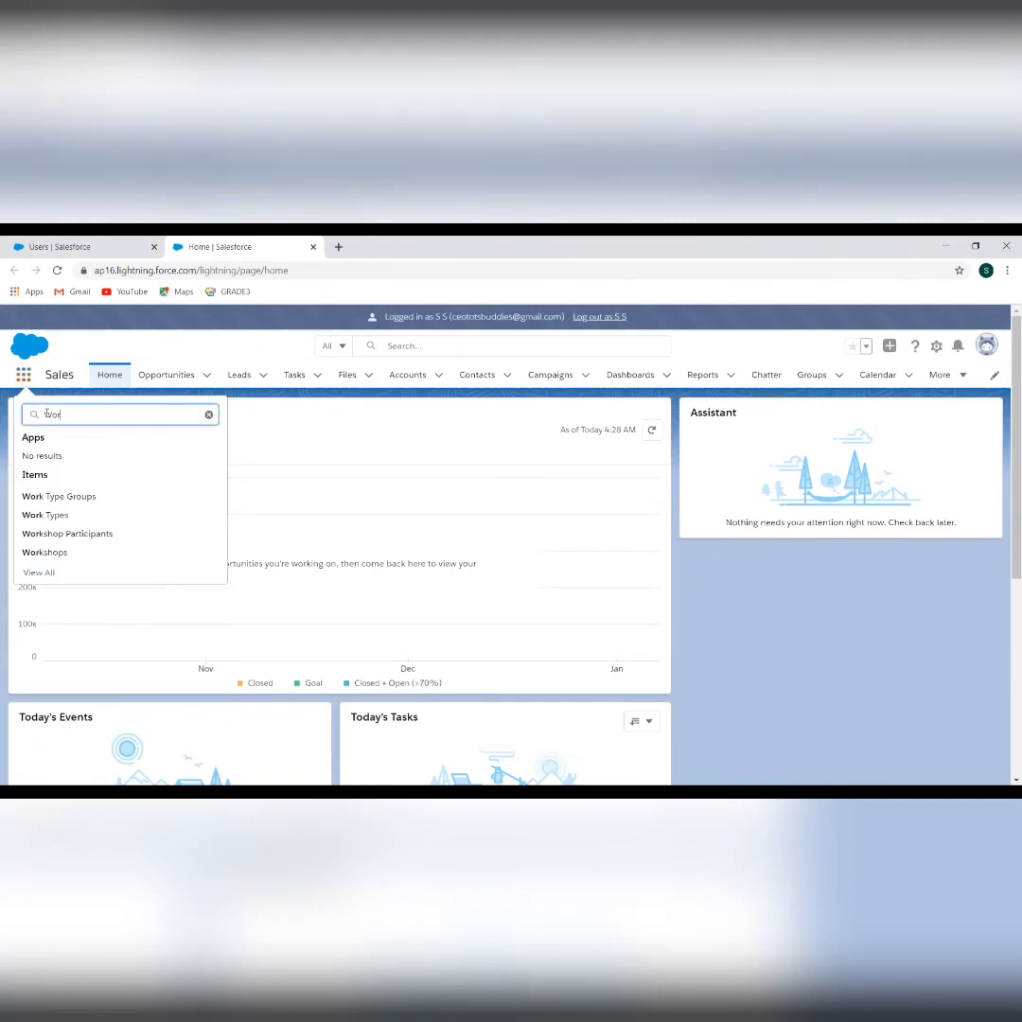
pyautogui.click(50, 557)
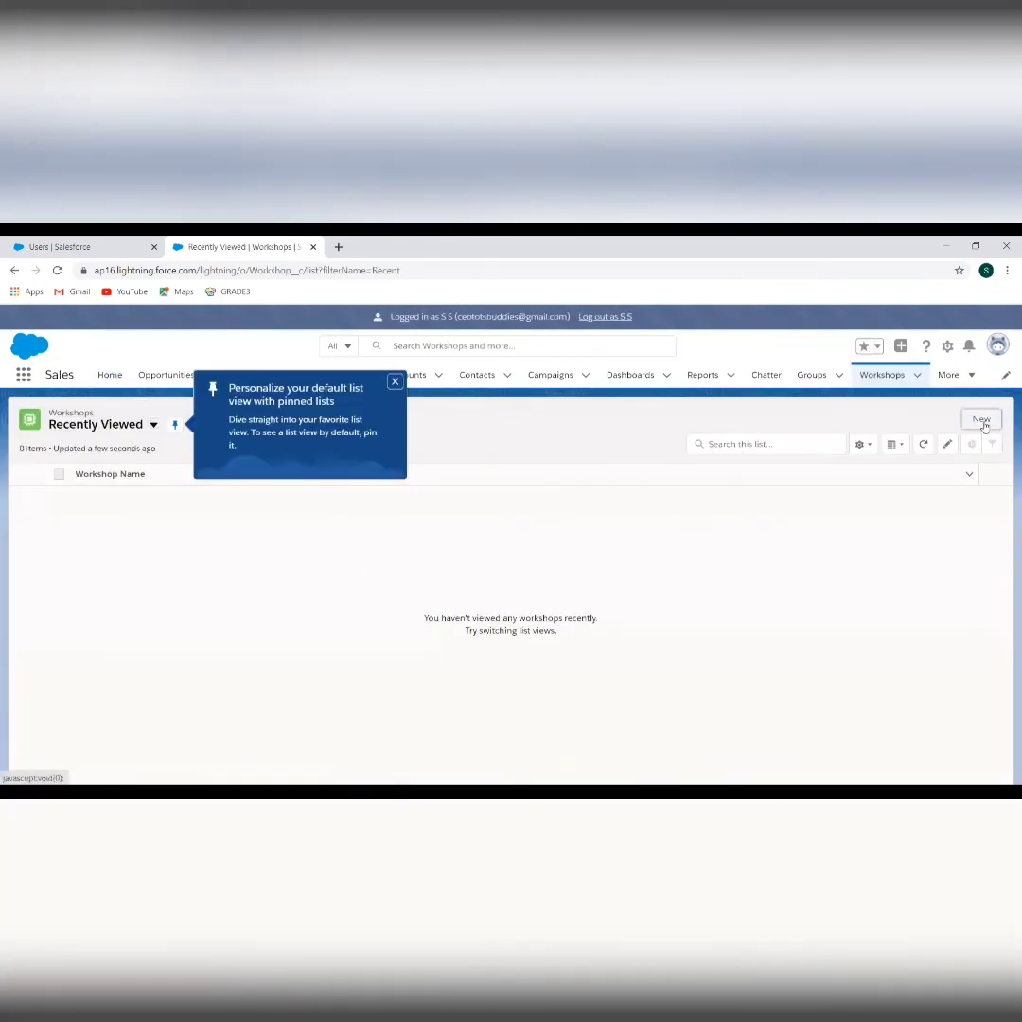
pyautogui.click(982, 420)
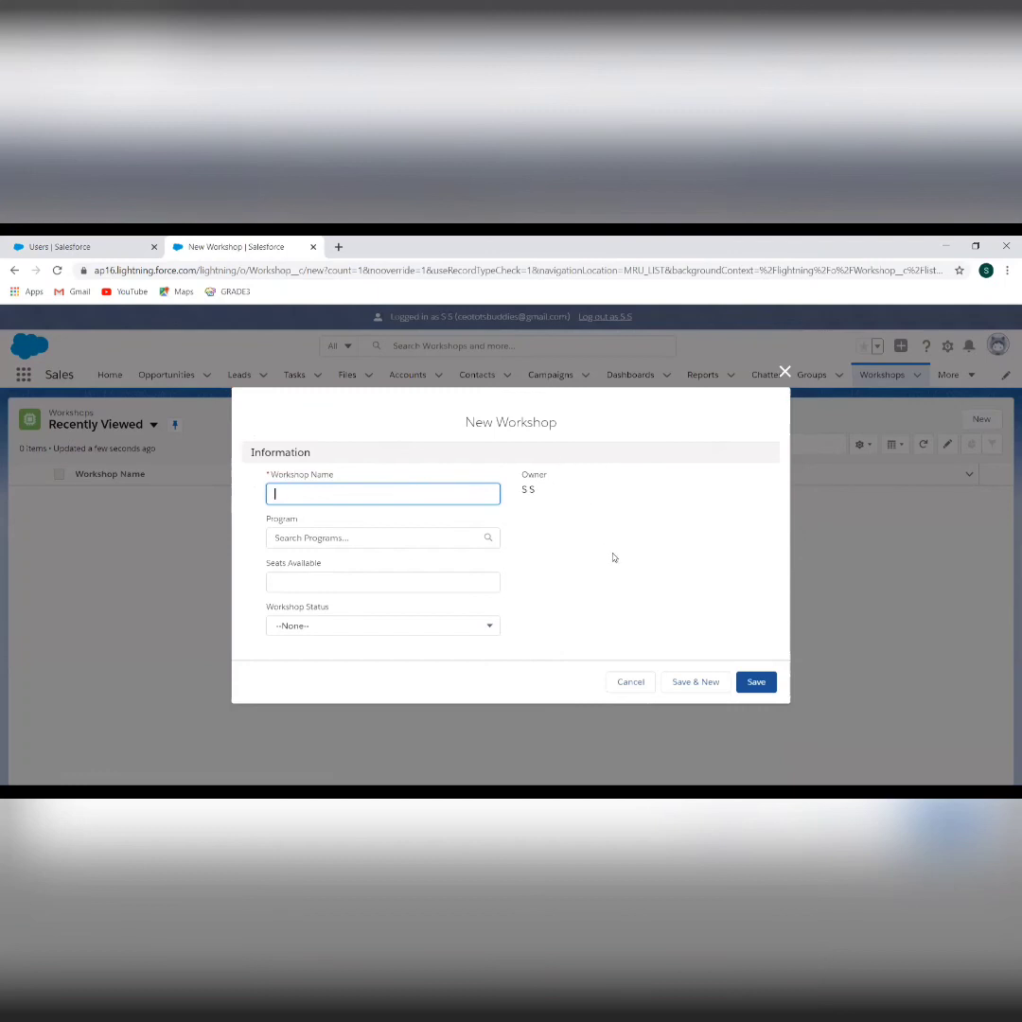
pyautogui.click(785, 372)
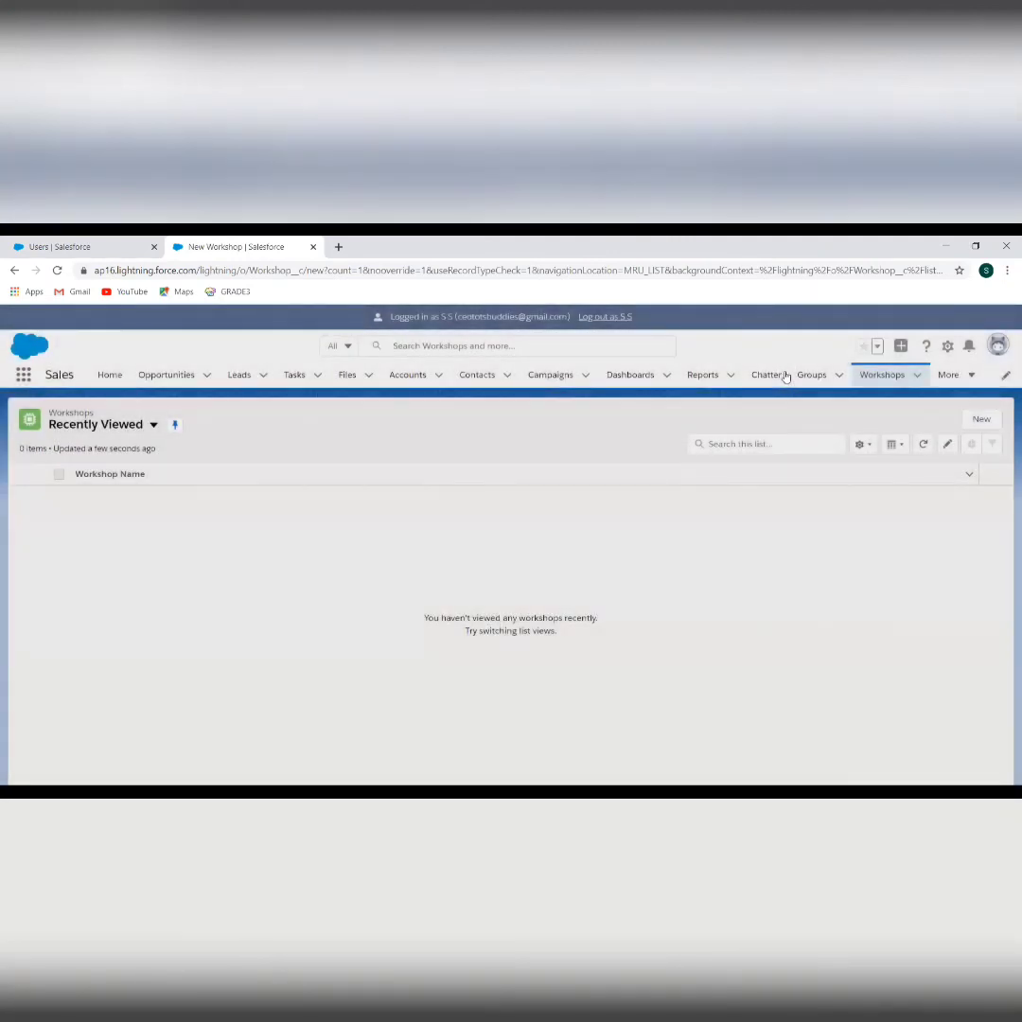
# Reopen the CEO-role user's details and scroll to Permission Set Assignments listing Workshop Access
pyautogui.click(123, 251)
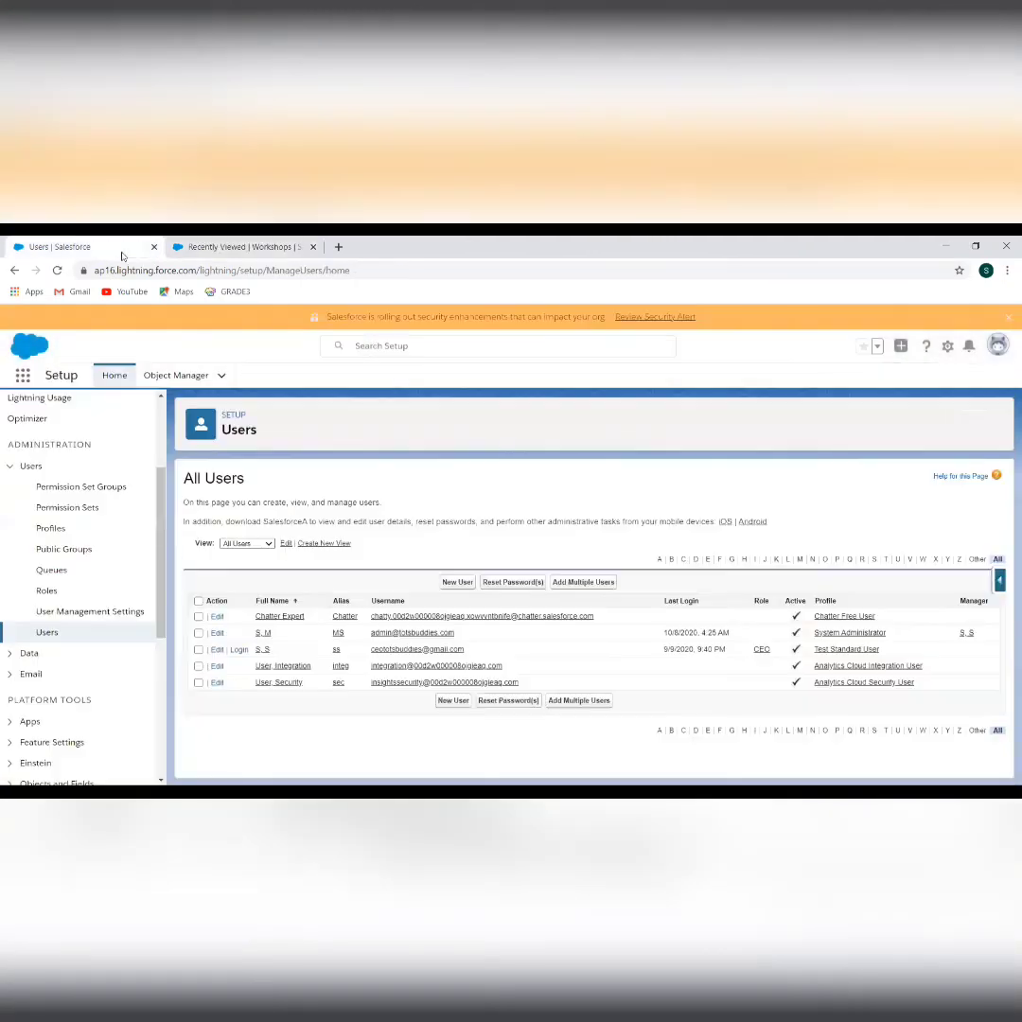
pyautogui.click(263, 649)
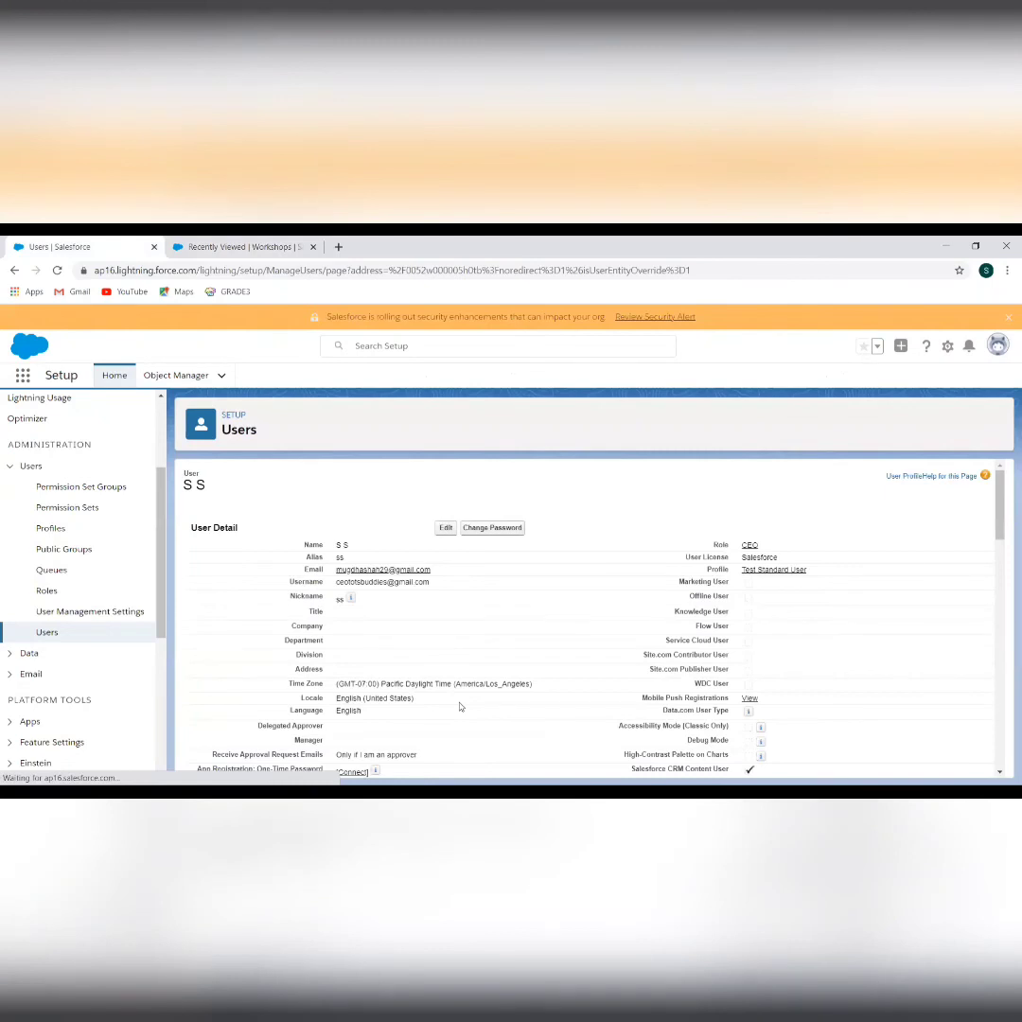
pyautogui.scroll(-2, 771, 504)
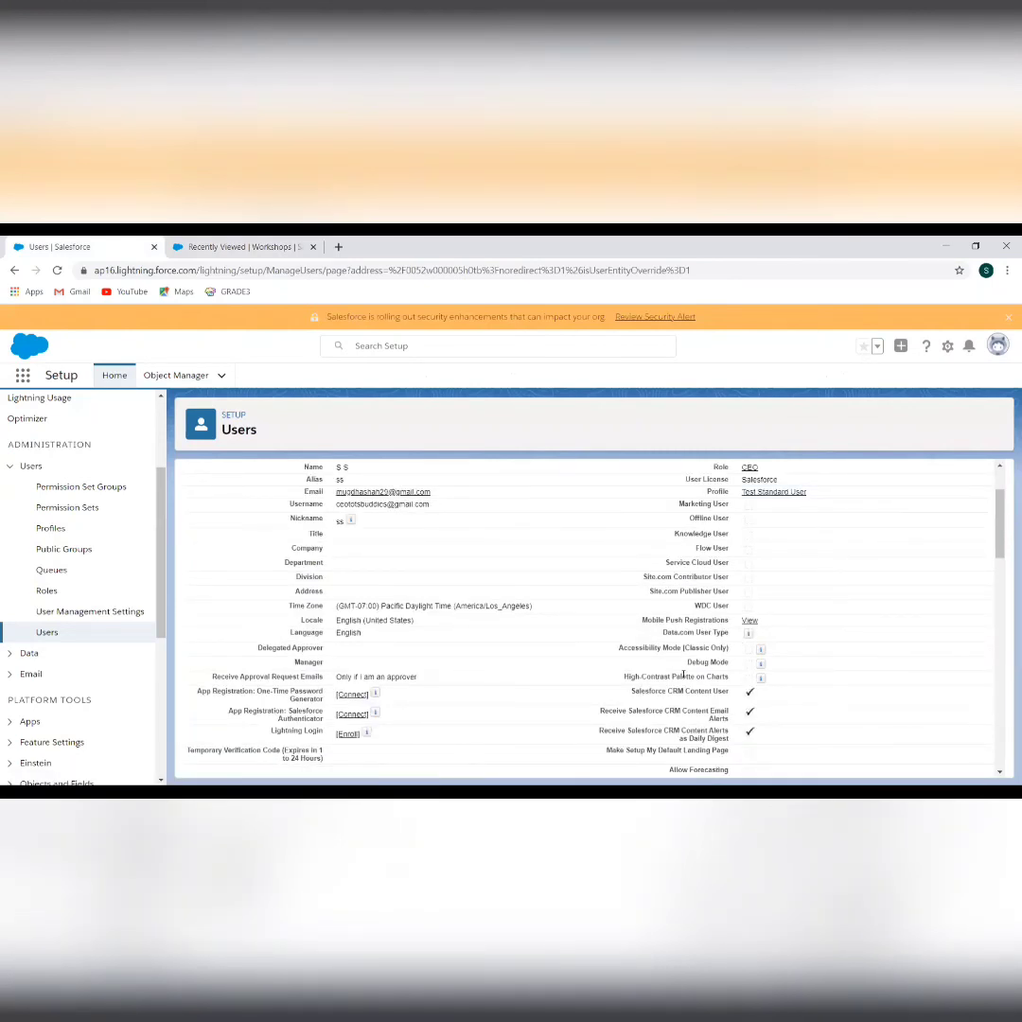
pyautogui.scroll(-10, 683, 674)
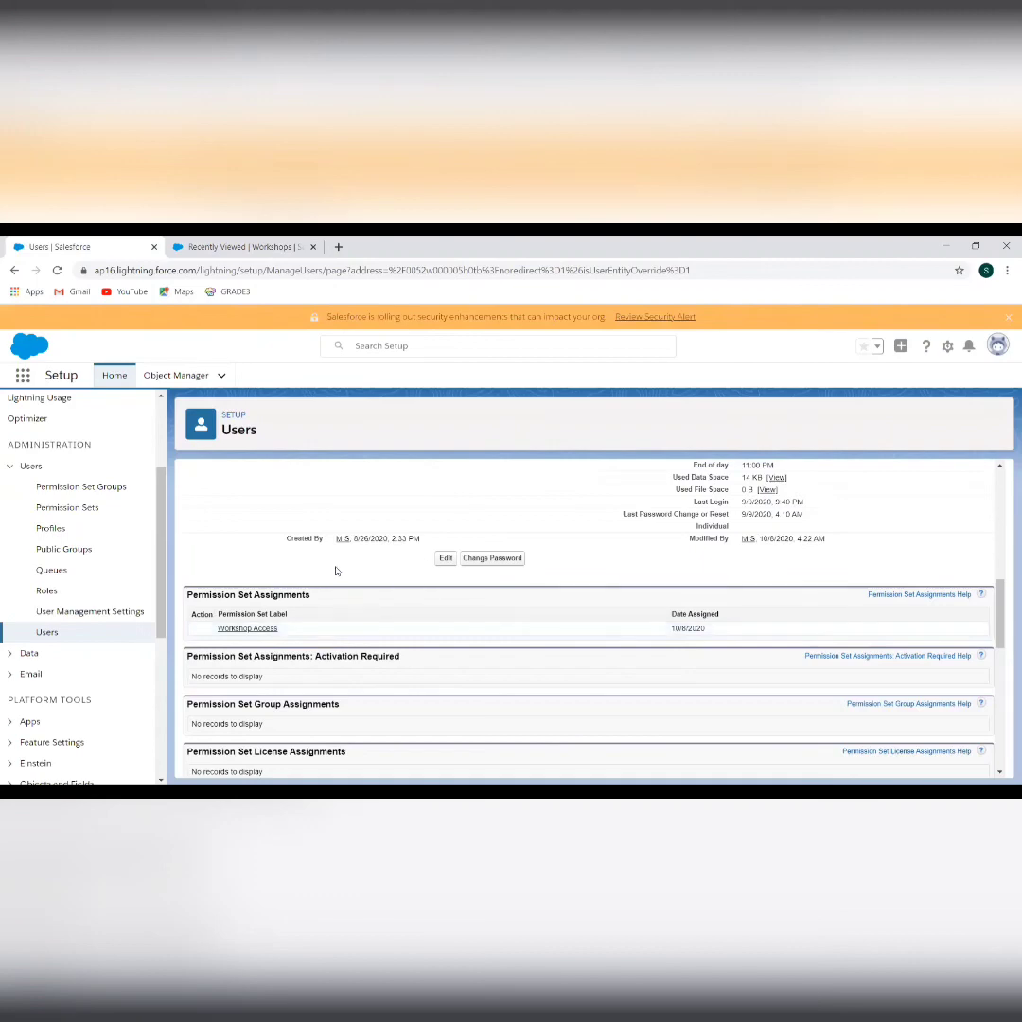
pyautogui.scroll(-5, 609, 551)
pyautogui.scroll(15, 610, 549)
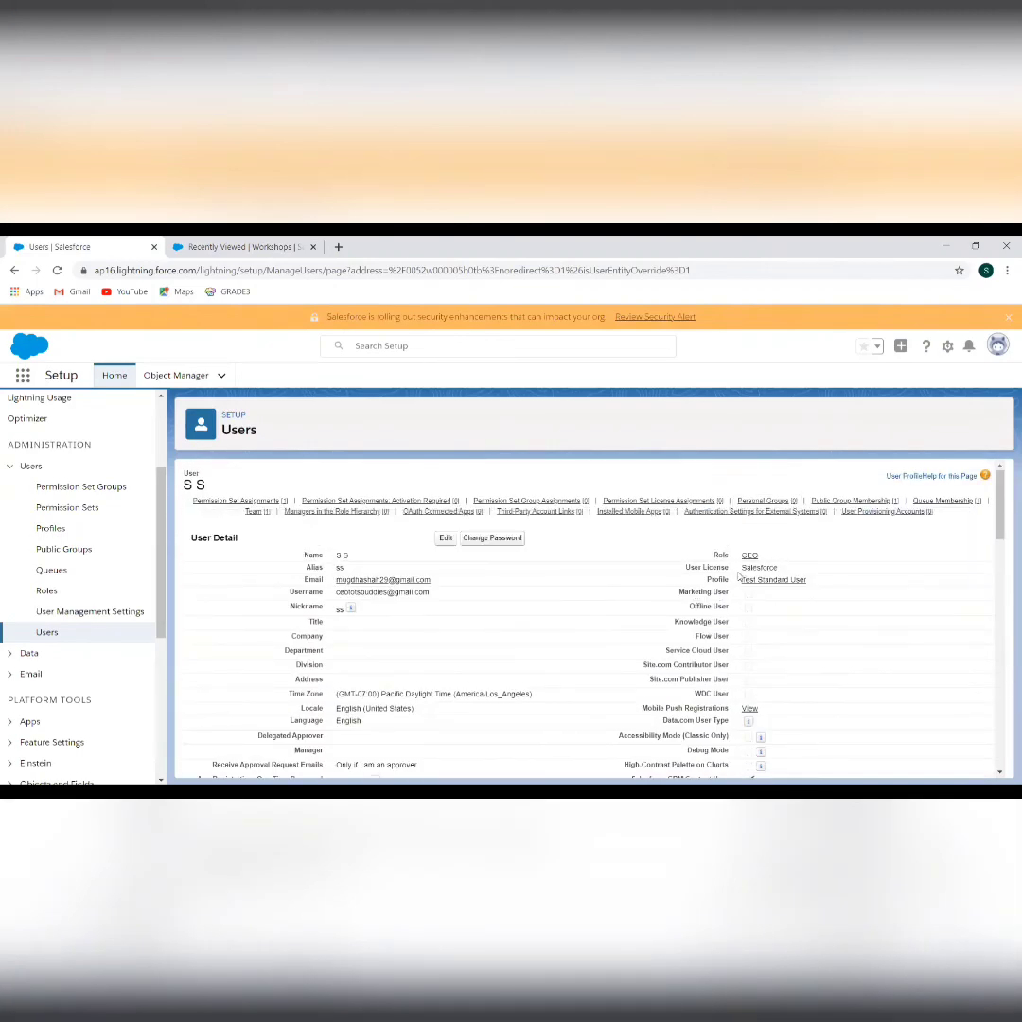
pyautogui.scroll(-10, 562, 622)
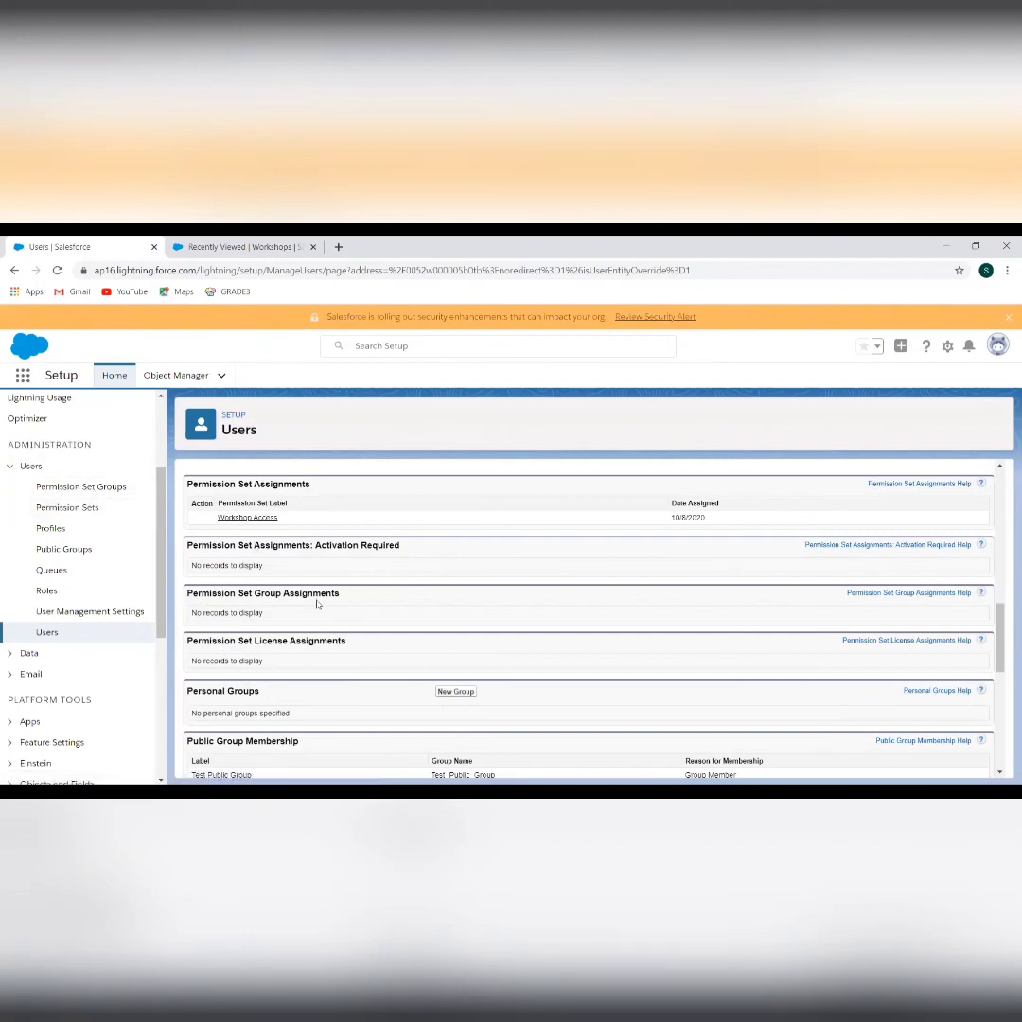
pyautogui.click(446, 516)
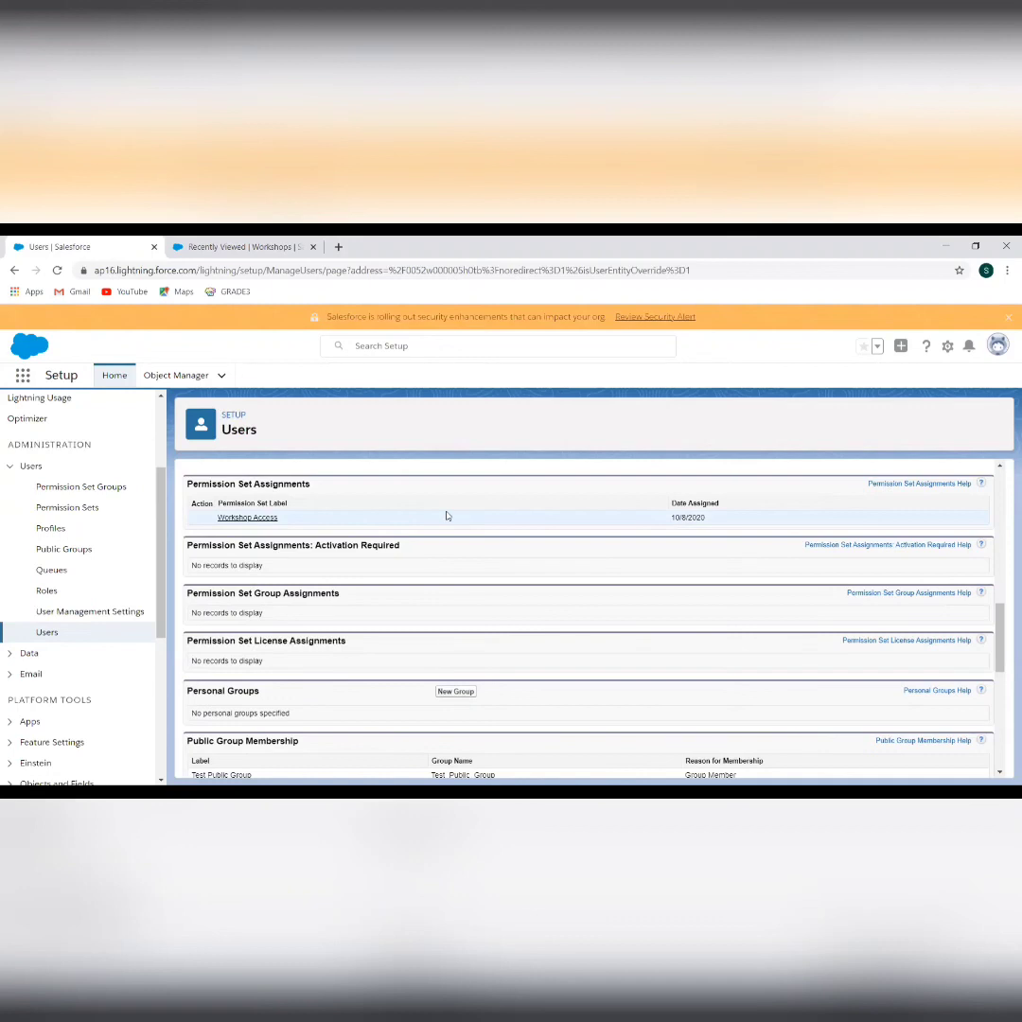
# Fully expand the TotsBuddies role hierarchy under Roles, then go back to the Workshops tab
pyautogui.click(47, 591)
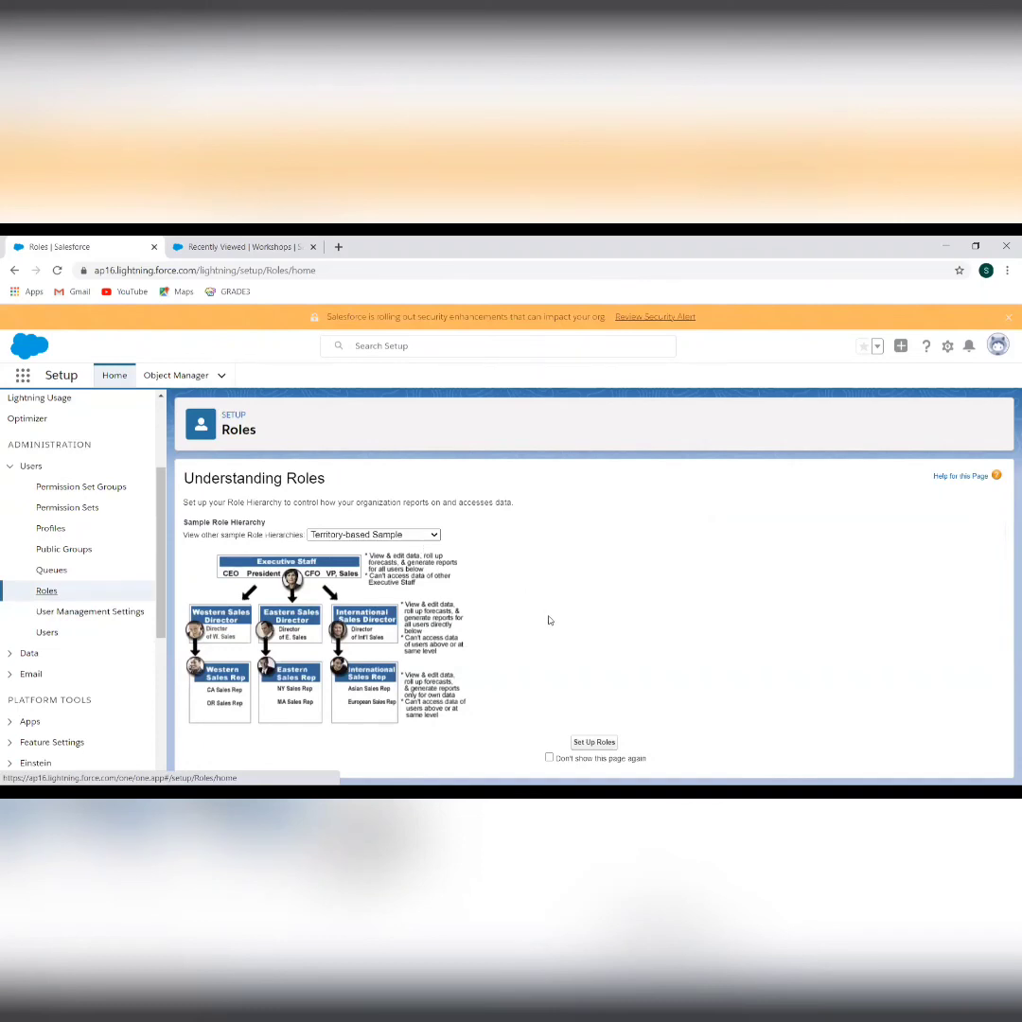
pyautogui.click(599, 743)
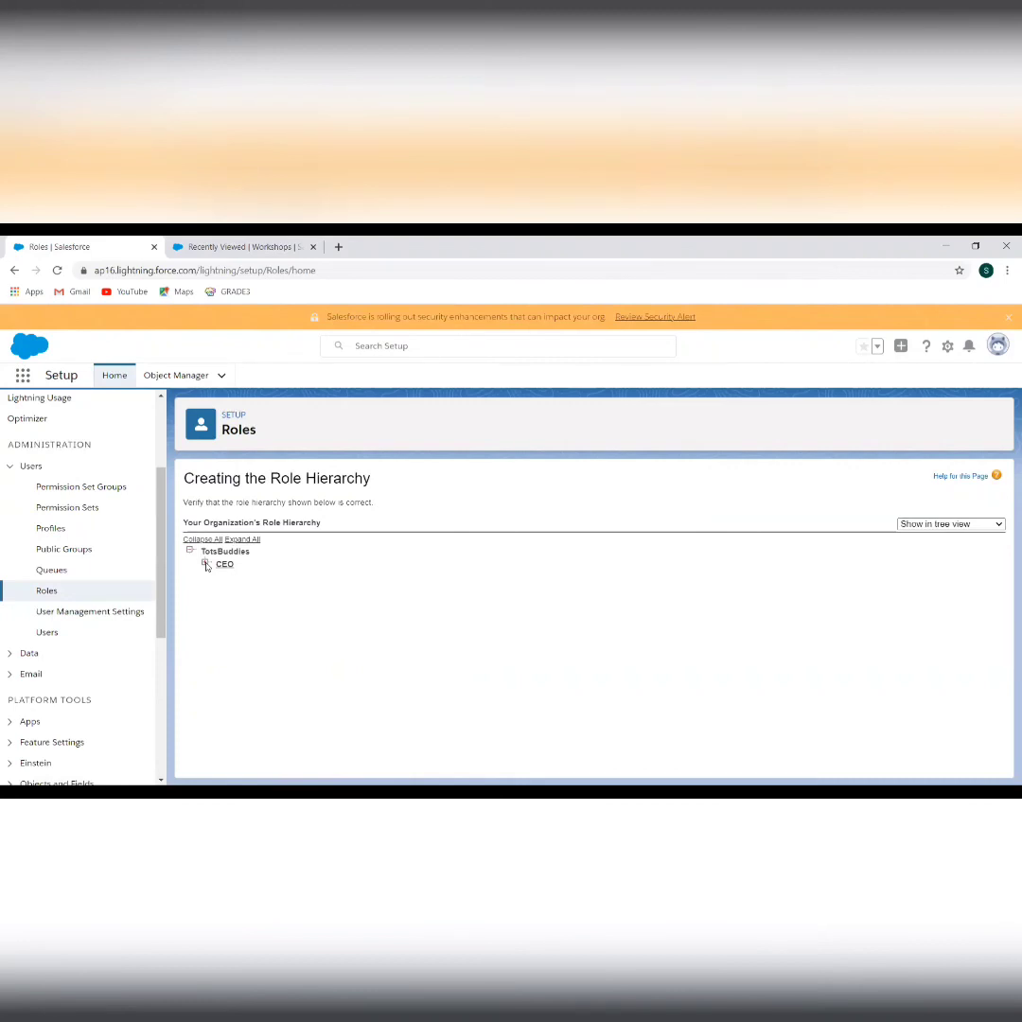
pyautogui.click(205, 564)
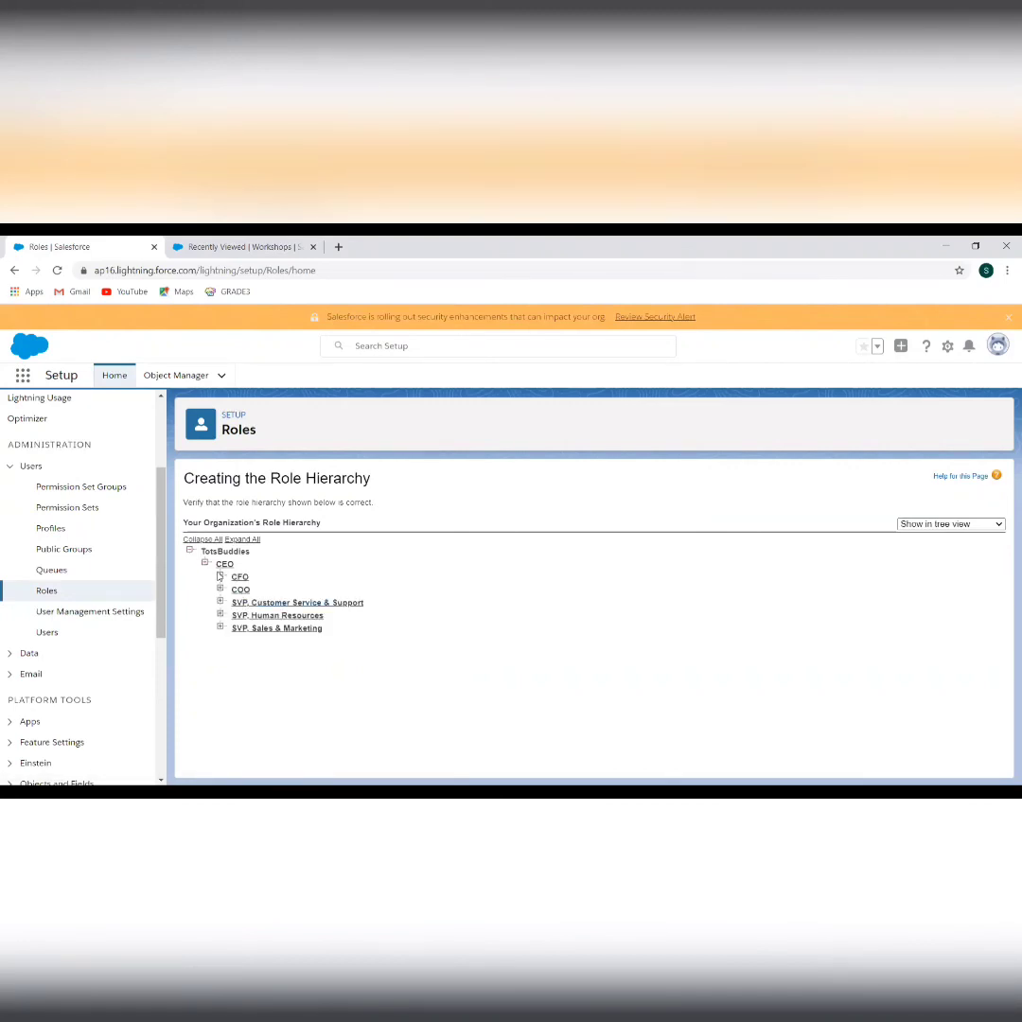
pyautogui.click(220, 577)
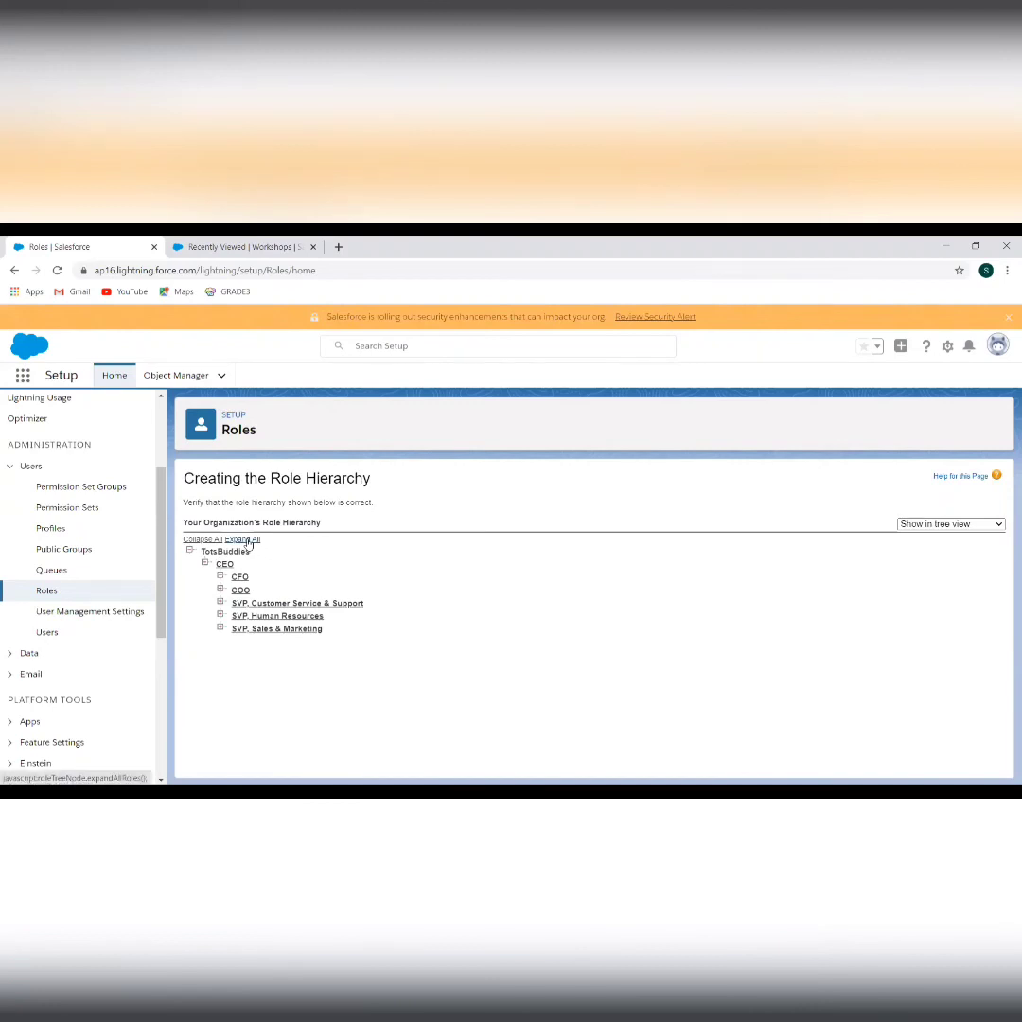
pyautogui.click(245, 539)
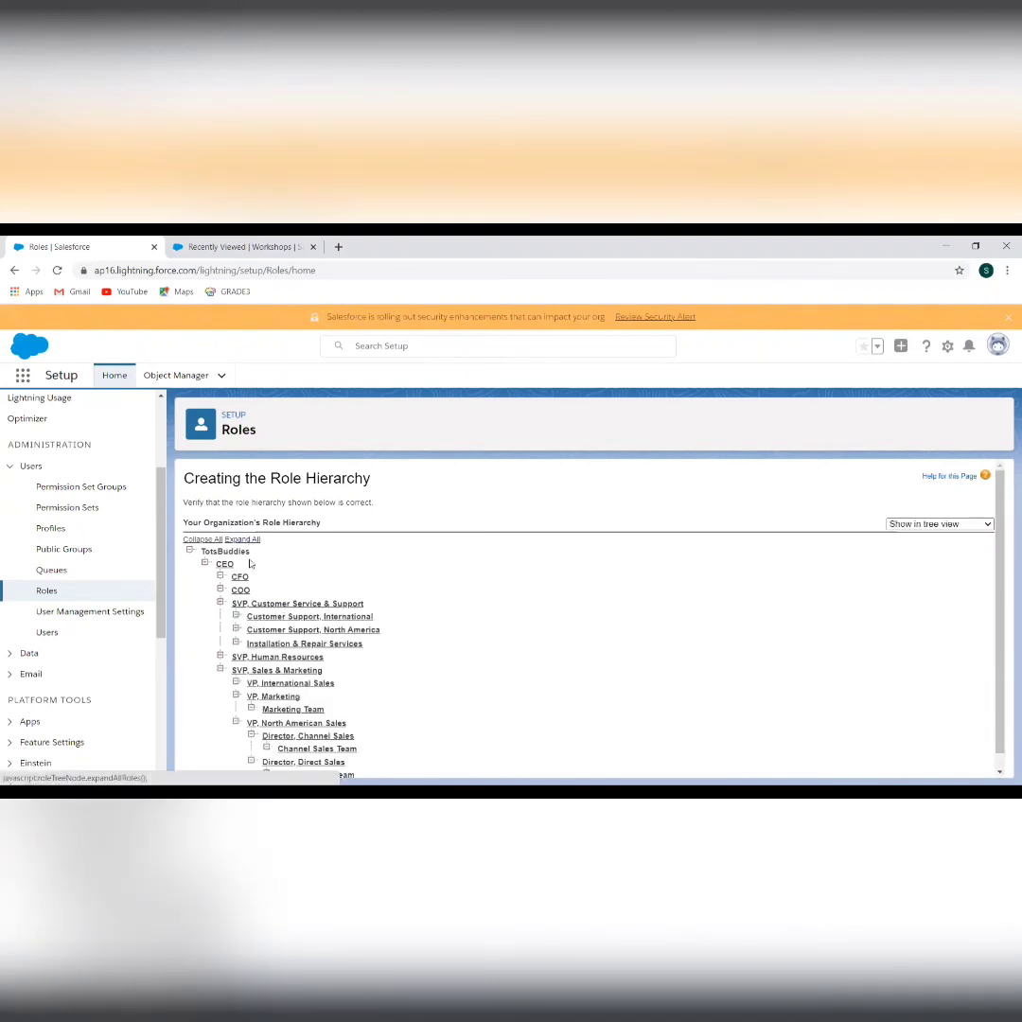
pyautogui.scroll(-1, 251, 568)
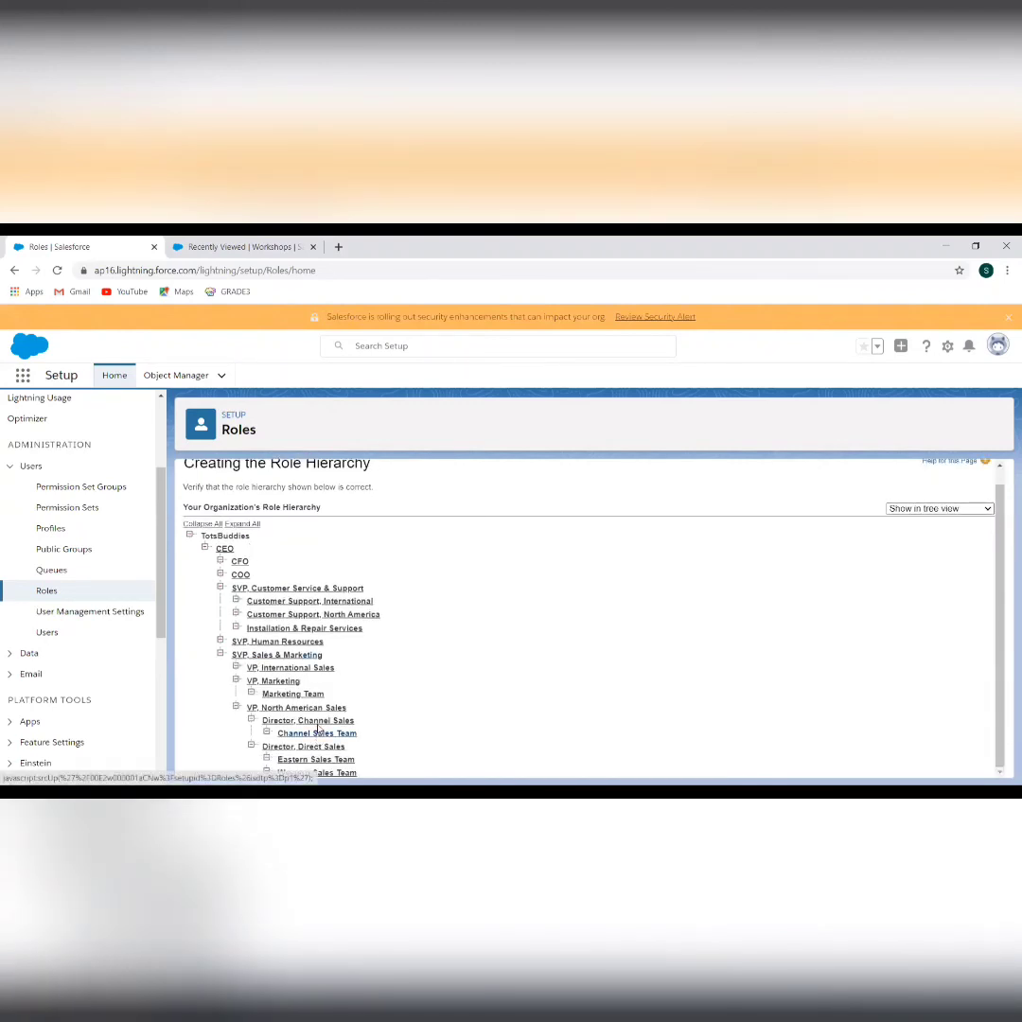
pyautogui.click(244, 247)
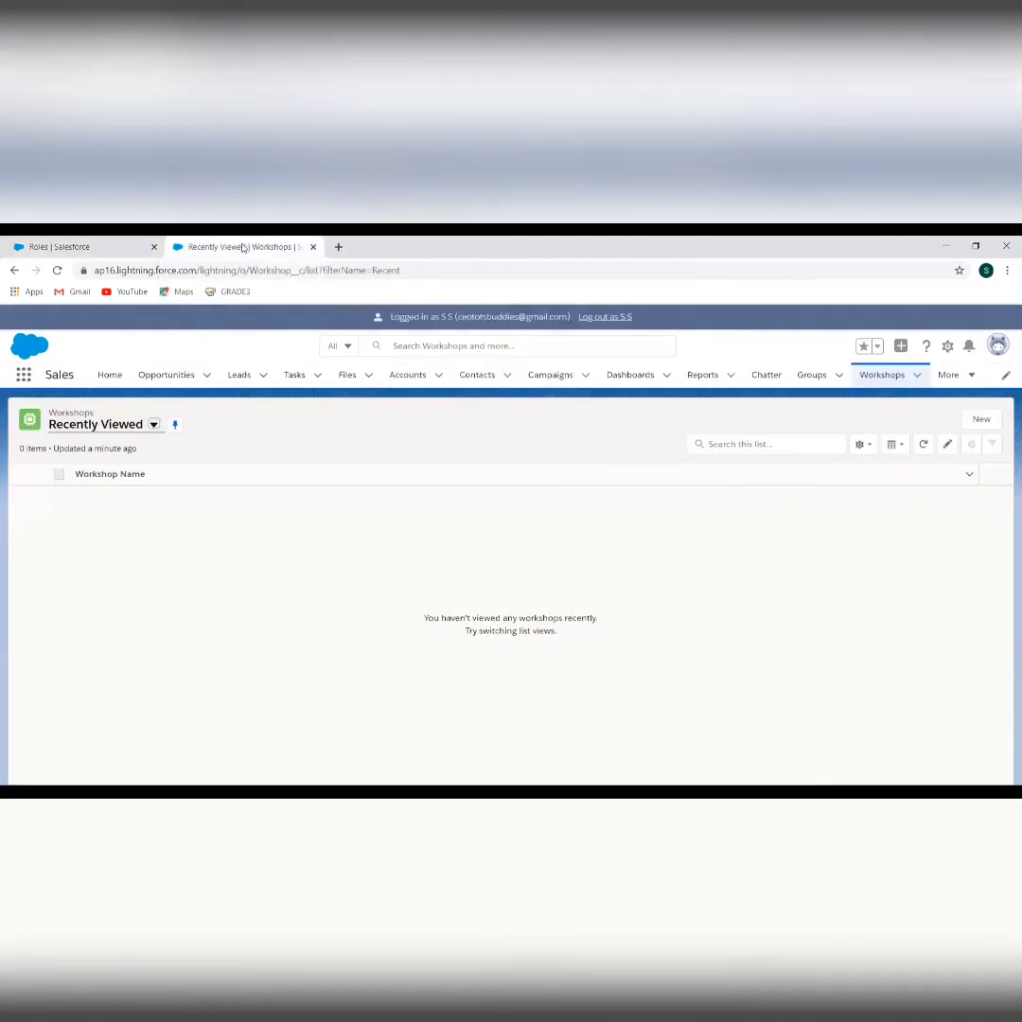
# Log out of the CEO user's session, sign back in as administrator, and skip phone registration
pyautogui.click(624, 319)
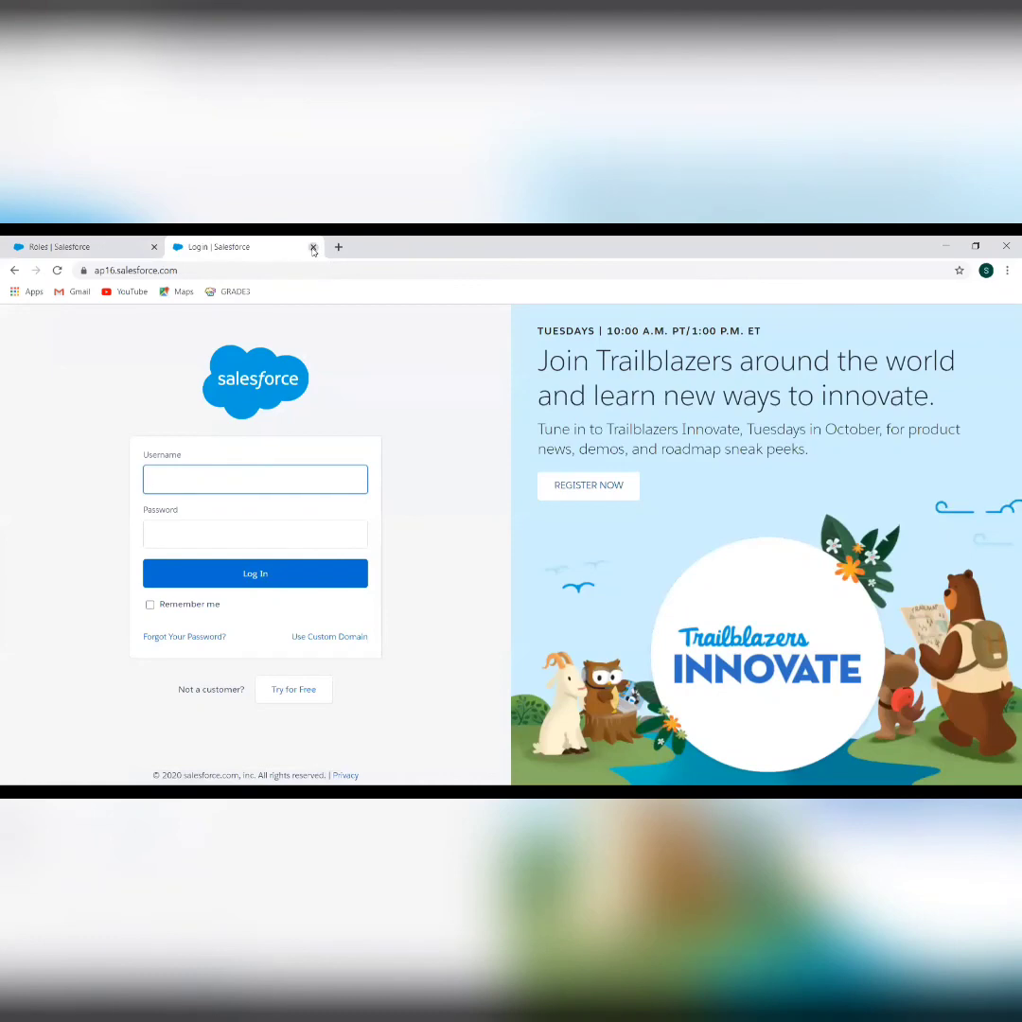
pyautogui.click(313, 248)
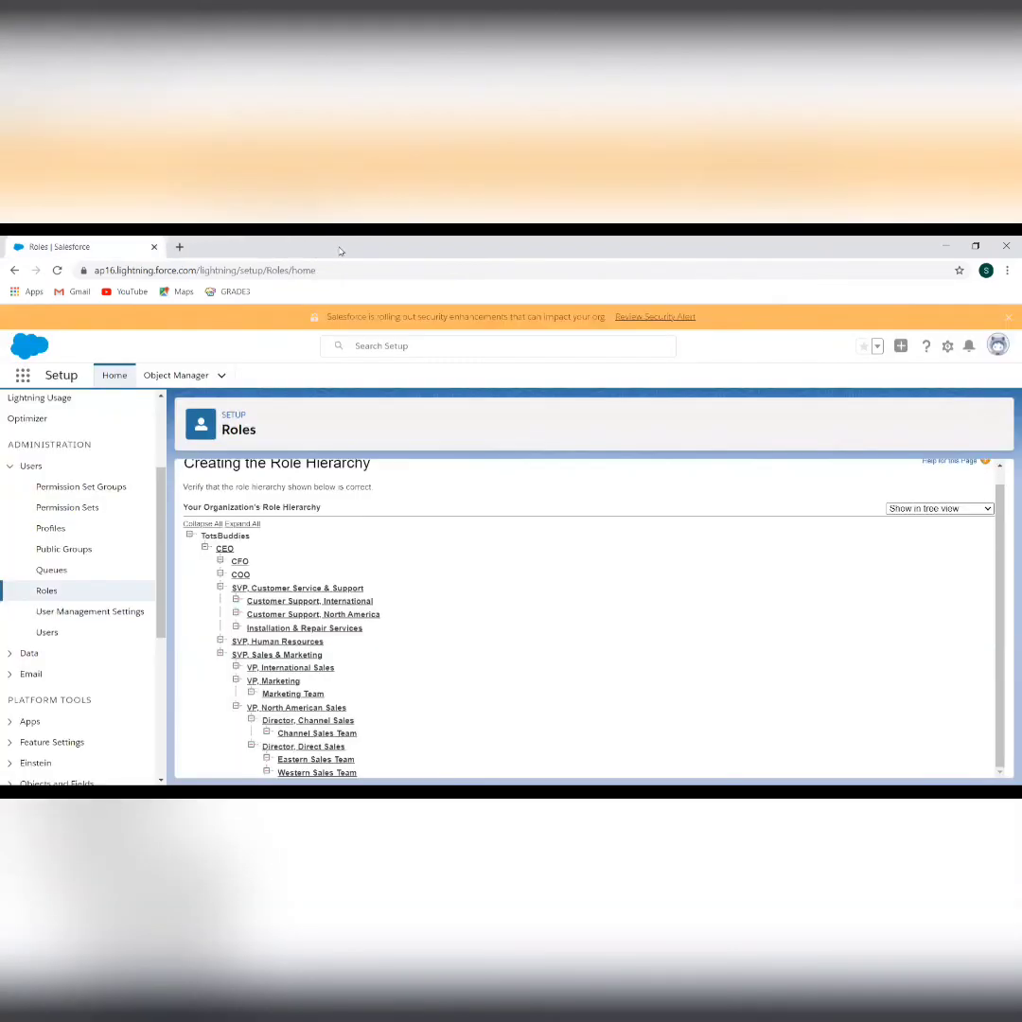
pyautogui.click(995, 353)
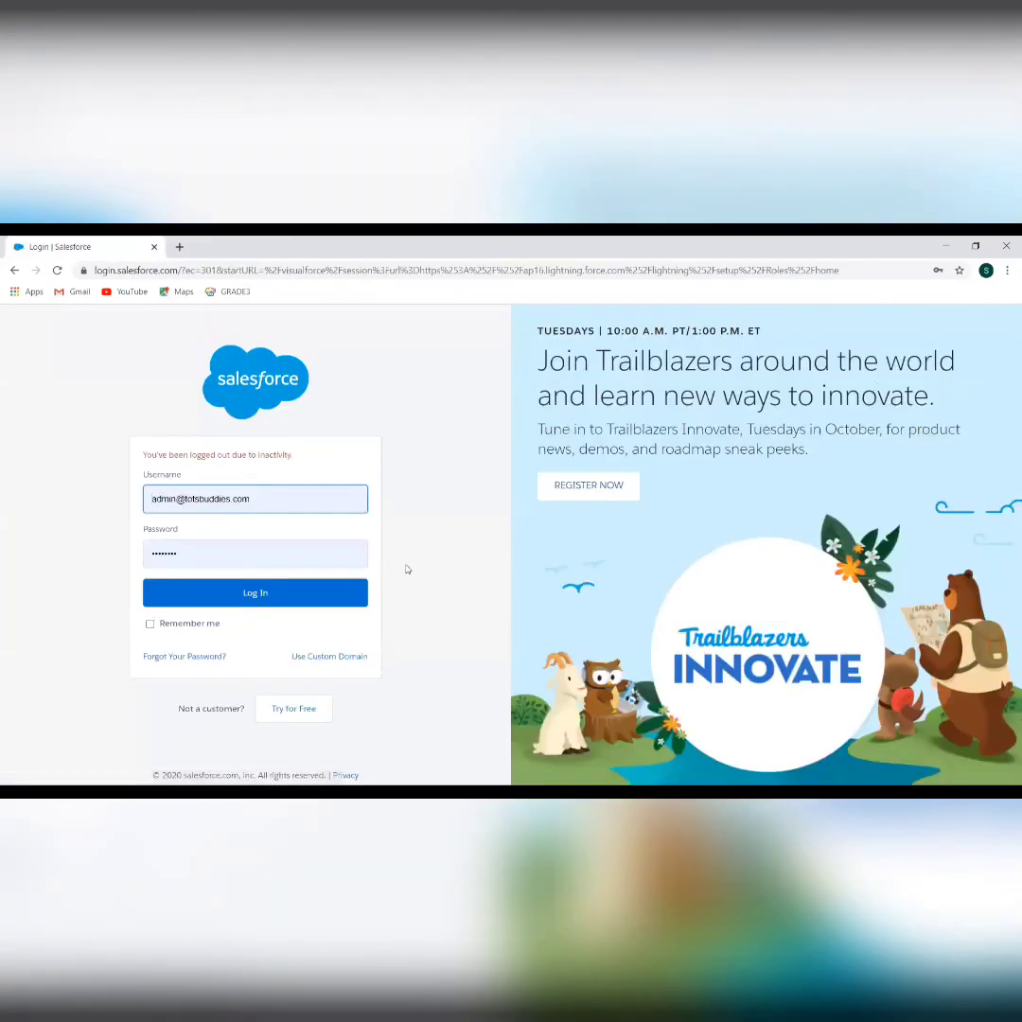
pyautogui.click(335, 604)
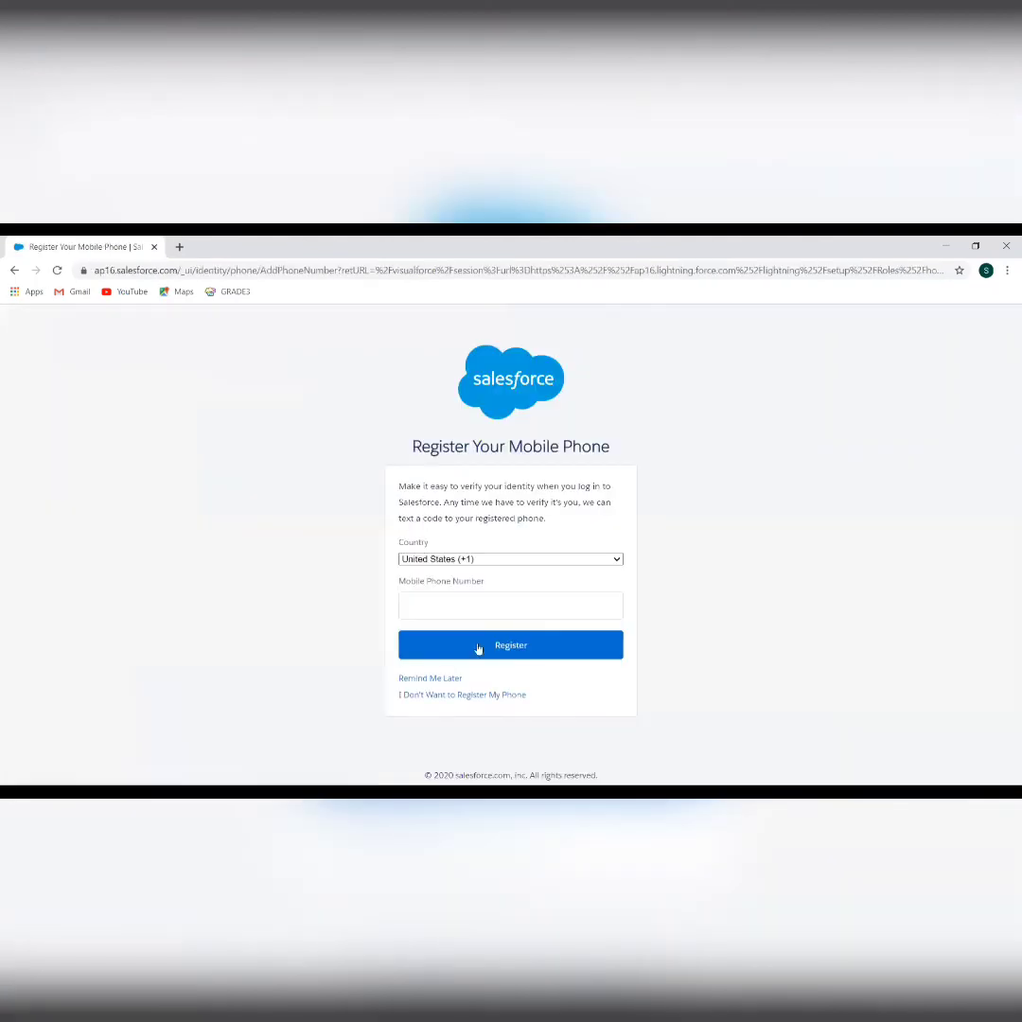
pyautogui.click(445, 679)
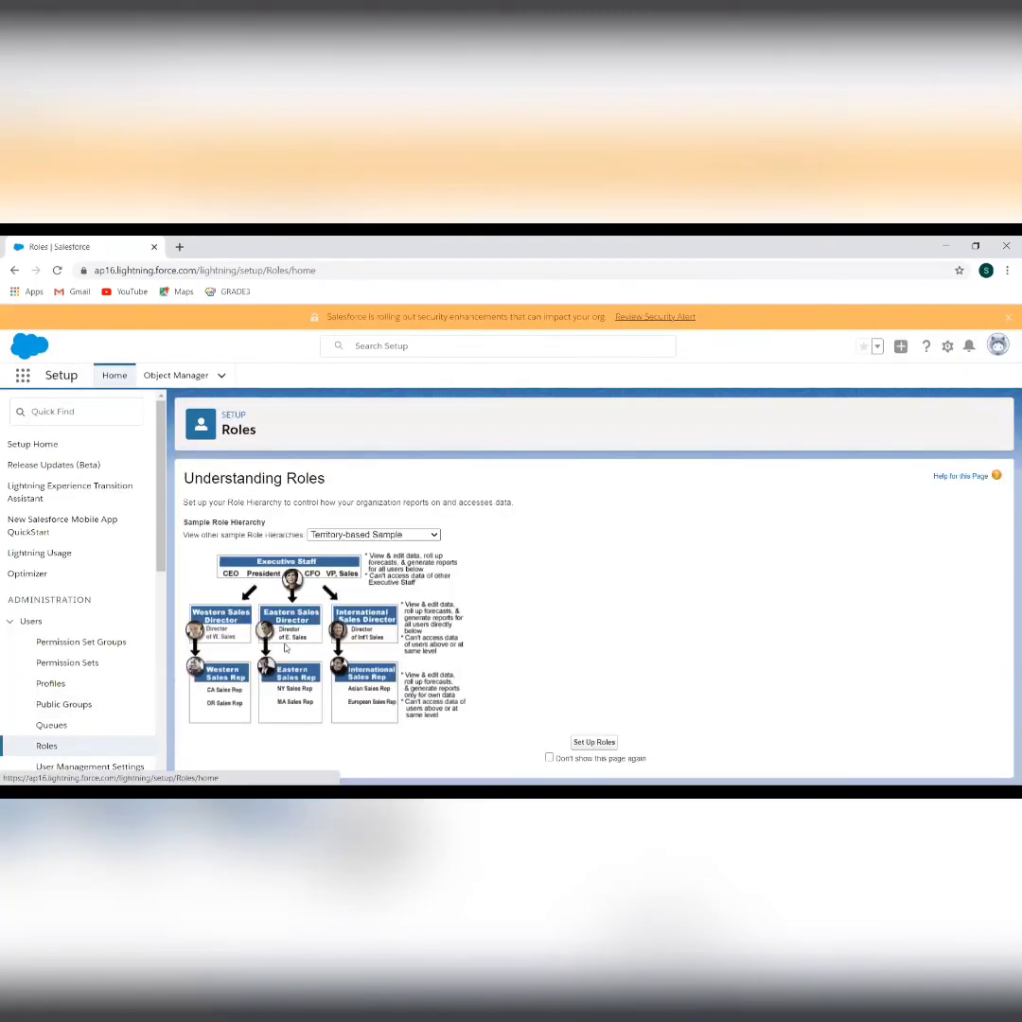
# Expand the full role hierarchy and open a blank New Role form under SVP, Human Resources
pyautogui.click(595, 742)
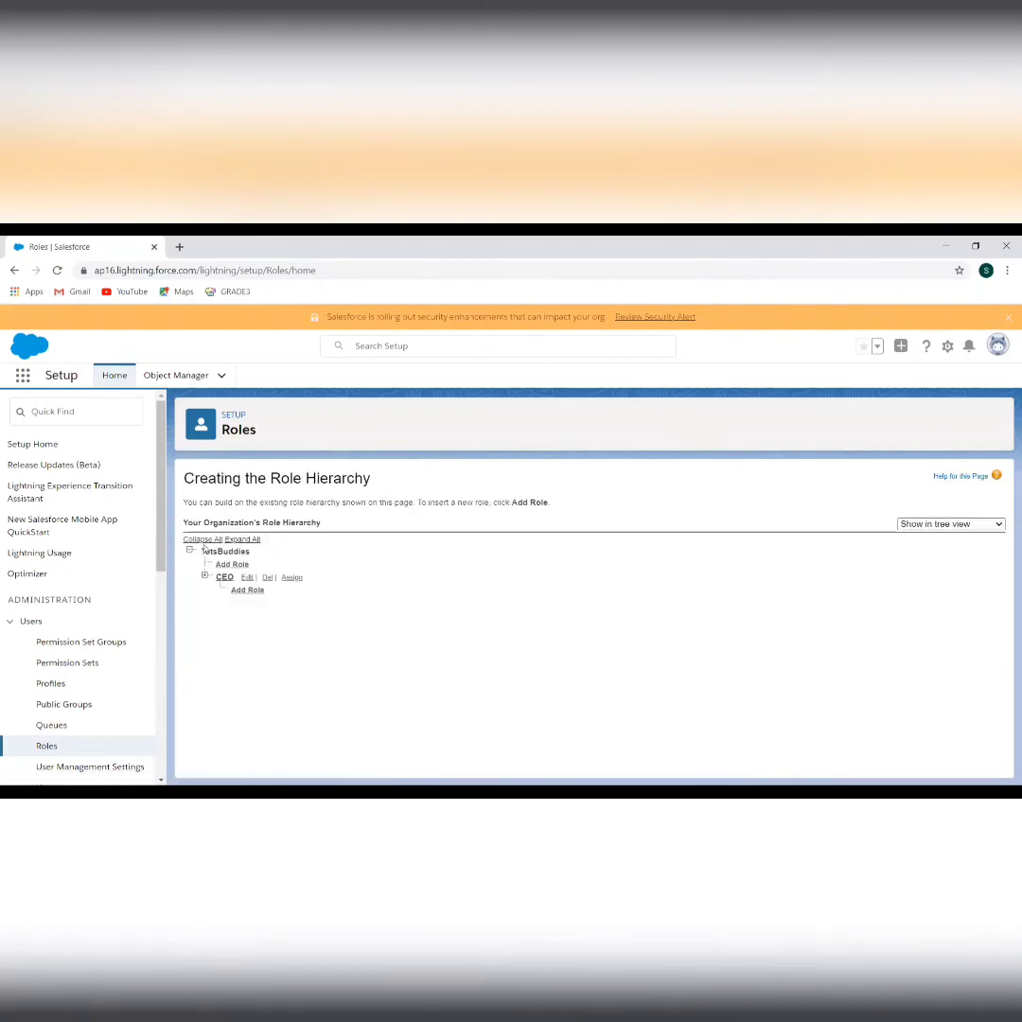
pyautogui.click(245, 541)
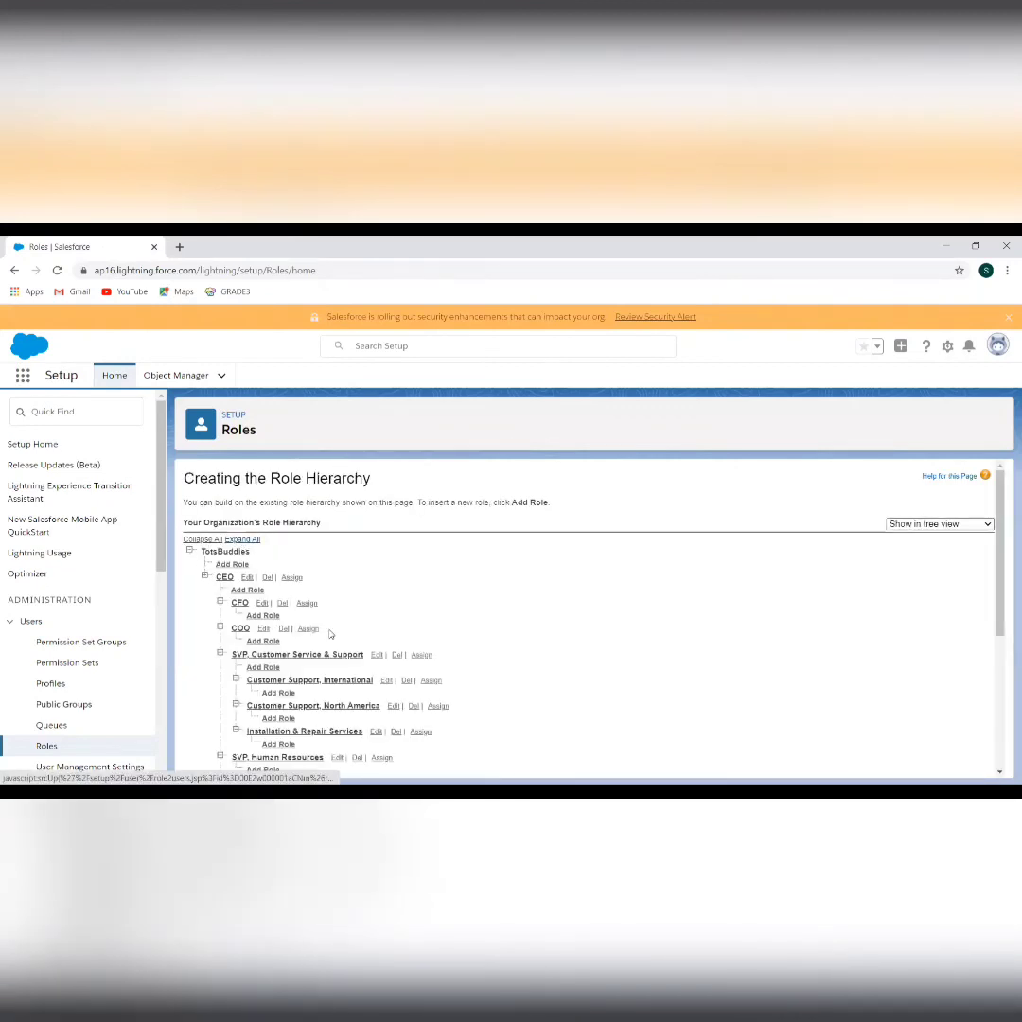
pyautogui.scroll(-3, 270, 516)
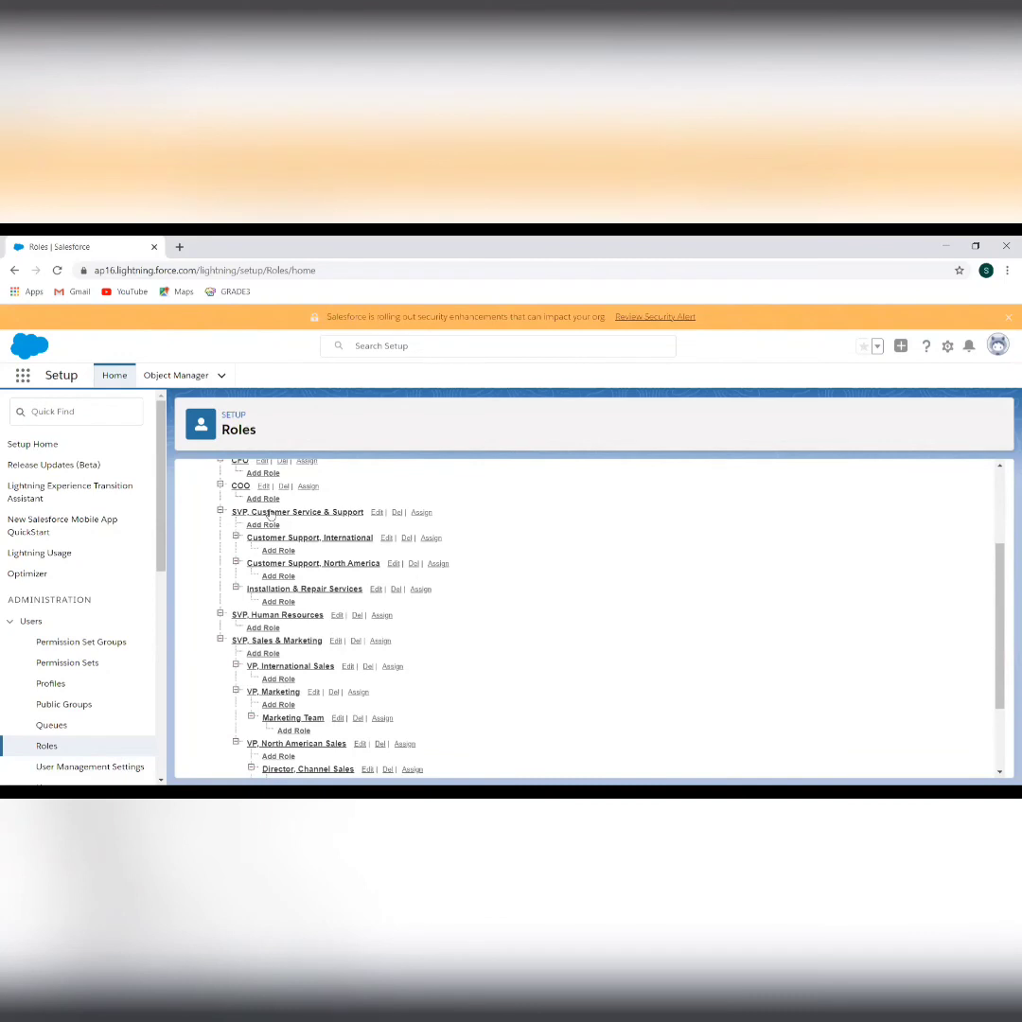
pyautogui.scroll(-1, 288, 611)
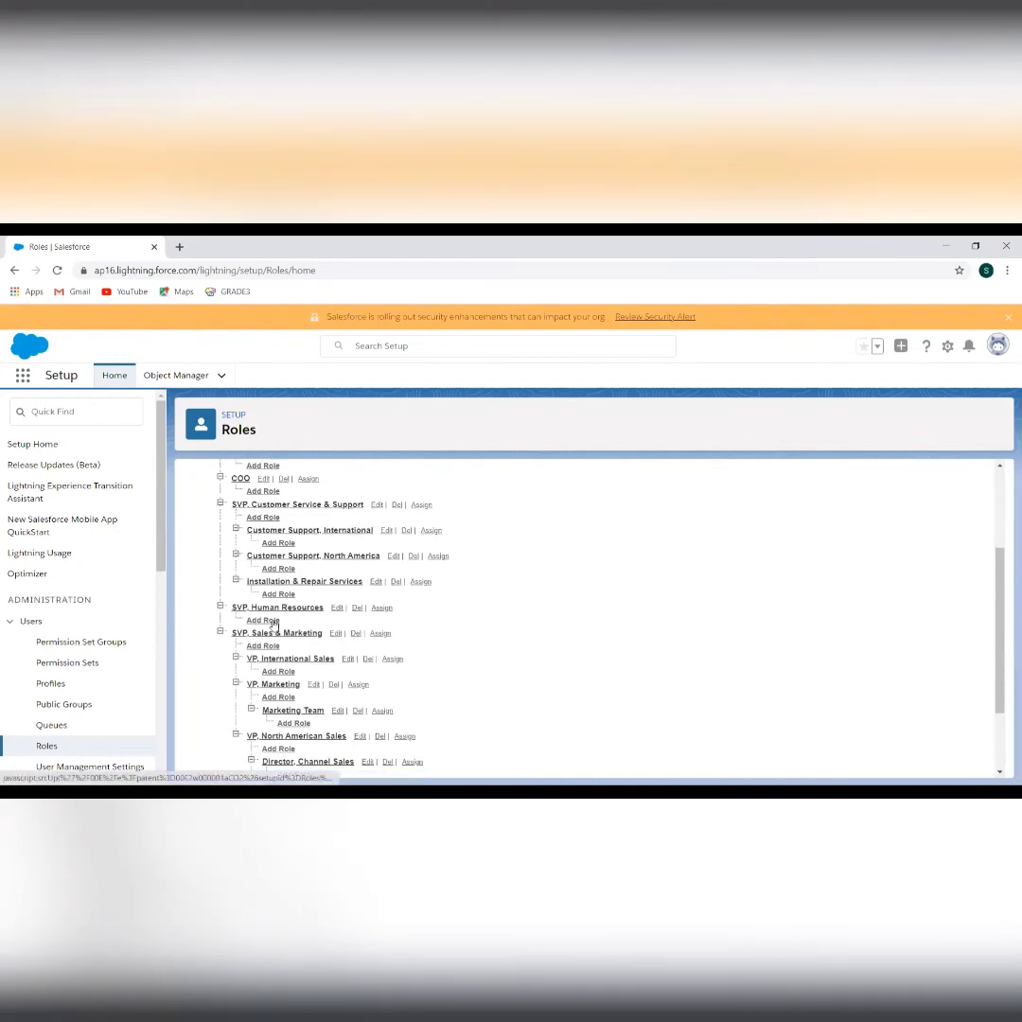
pyautogui.click(273, 622)
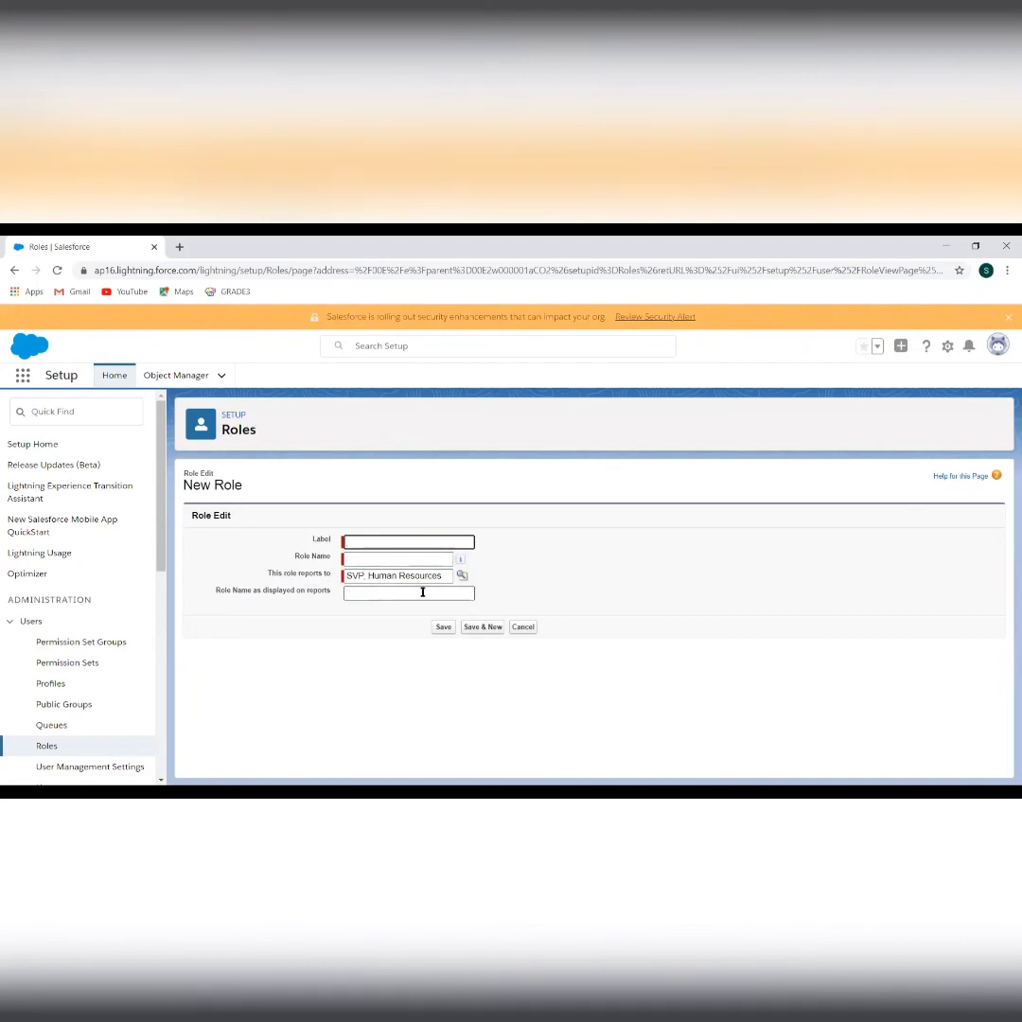
# Cancel the New Role form and scroll through the expanded TotsBuddies role hierarchy
pyautogui.click(523, 627)
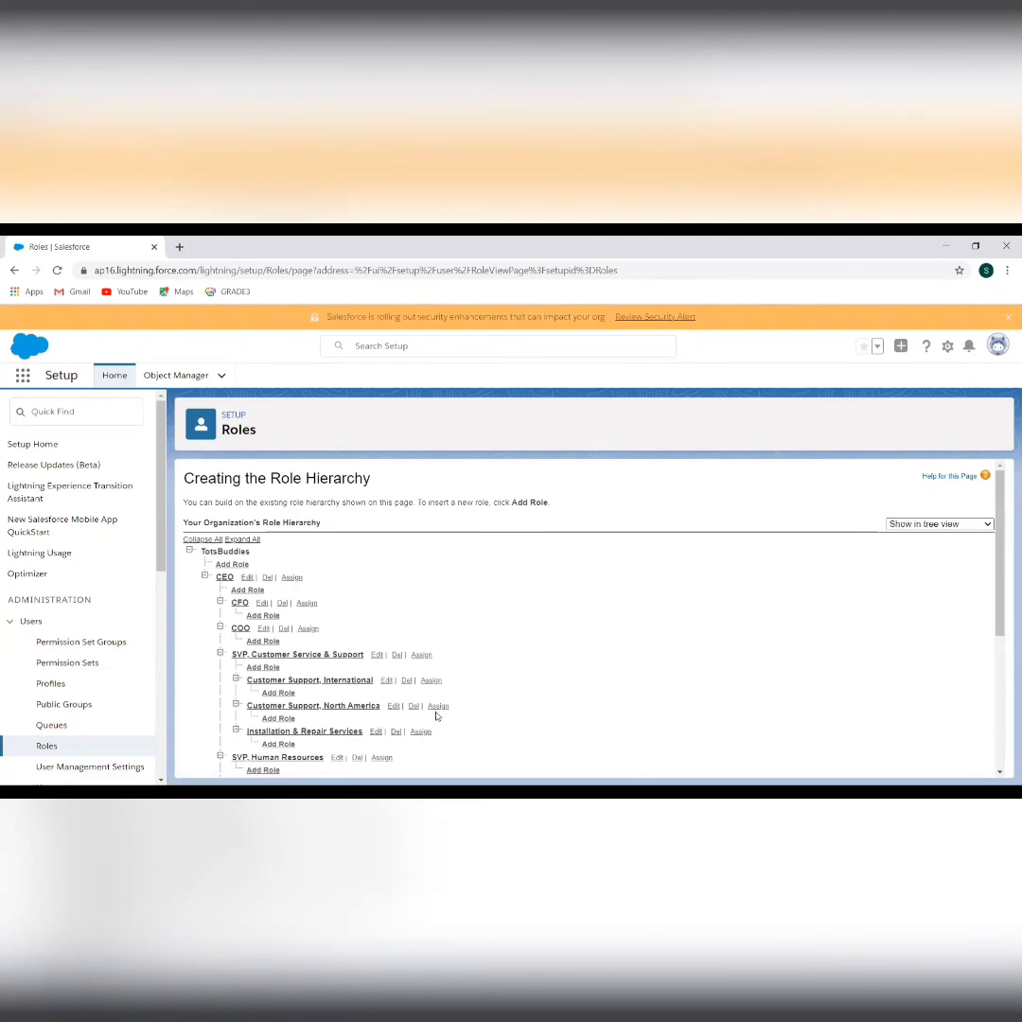
pyautogui.scroll(-4, 426, 712)
pyautogui.scroll(-1, 420, 709)
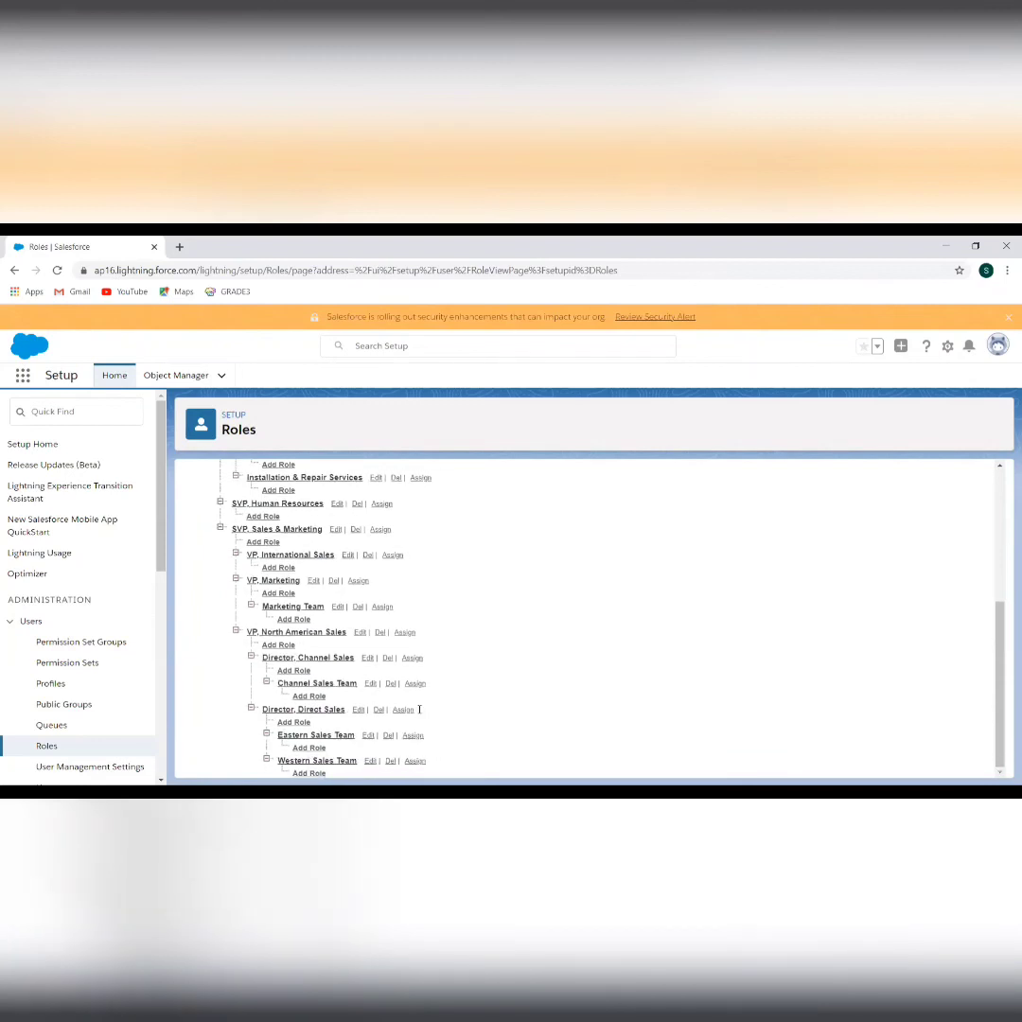
pyautogui.scroll(5, 419, 710)
pyautogui.scroll(-5, 420, 710)
pyautogui.scroll(5, 419, 709)
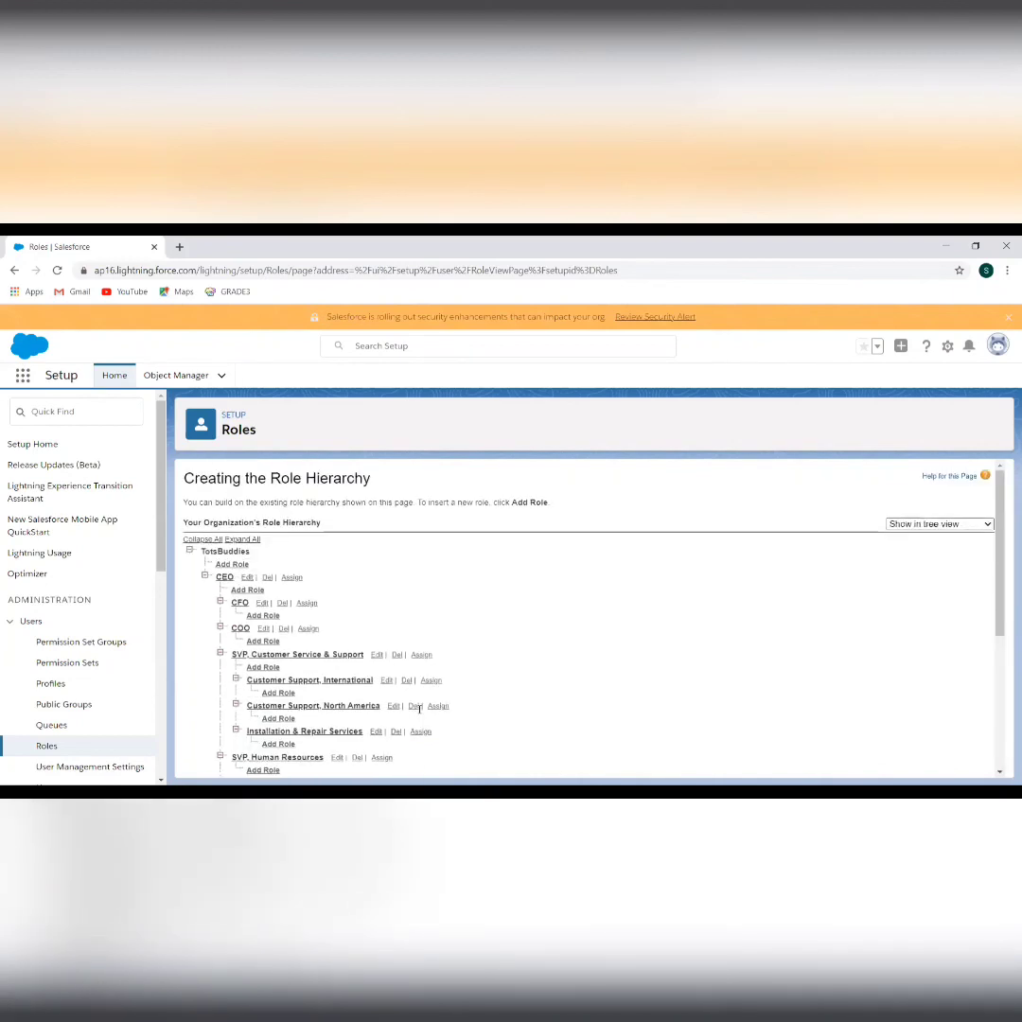